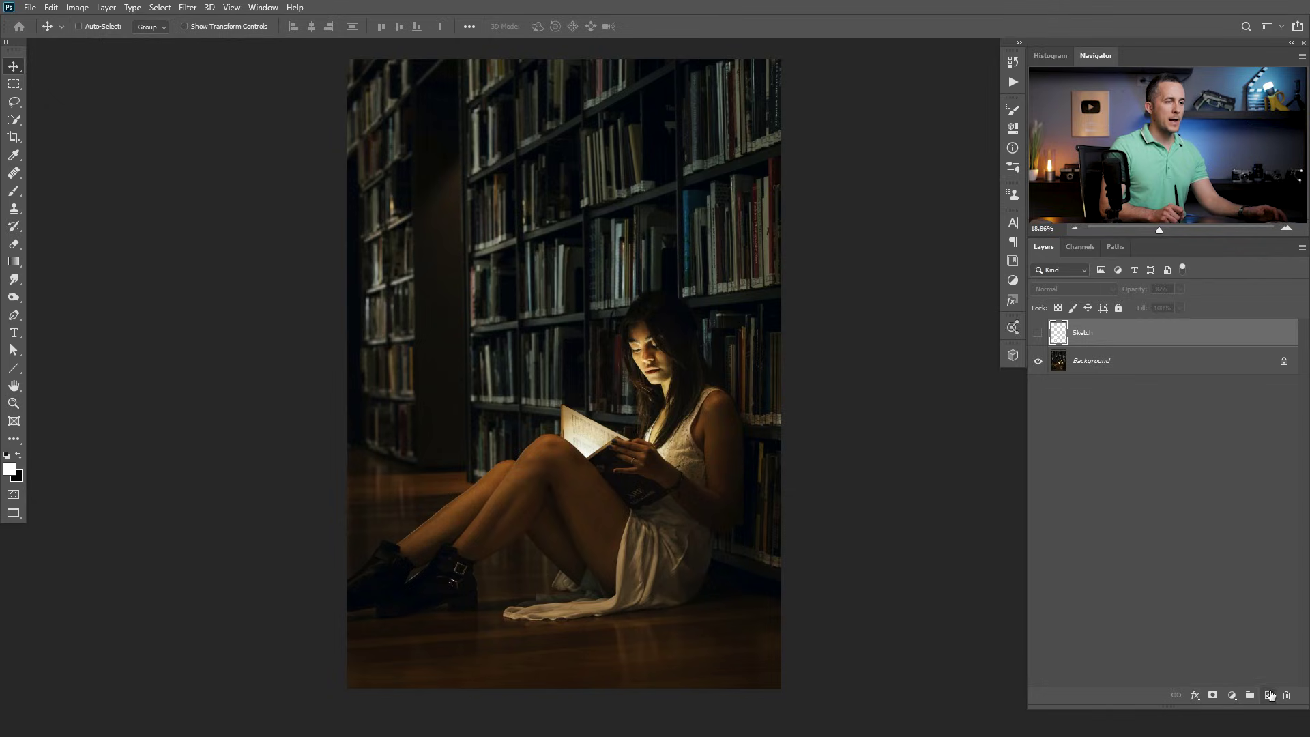
# Step: Add a new layer above Sketch, fill it with black, then hide it
pyautogui.click(1269, 695)
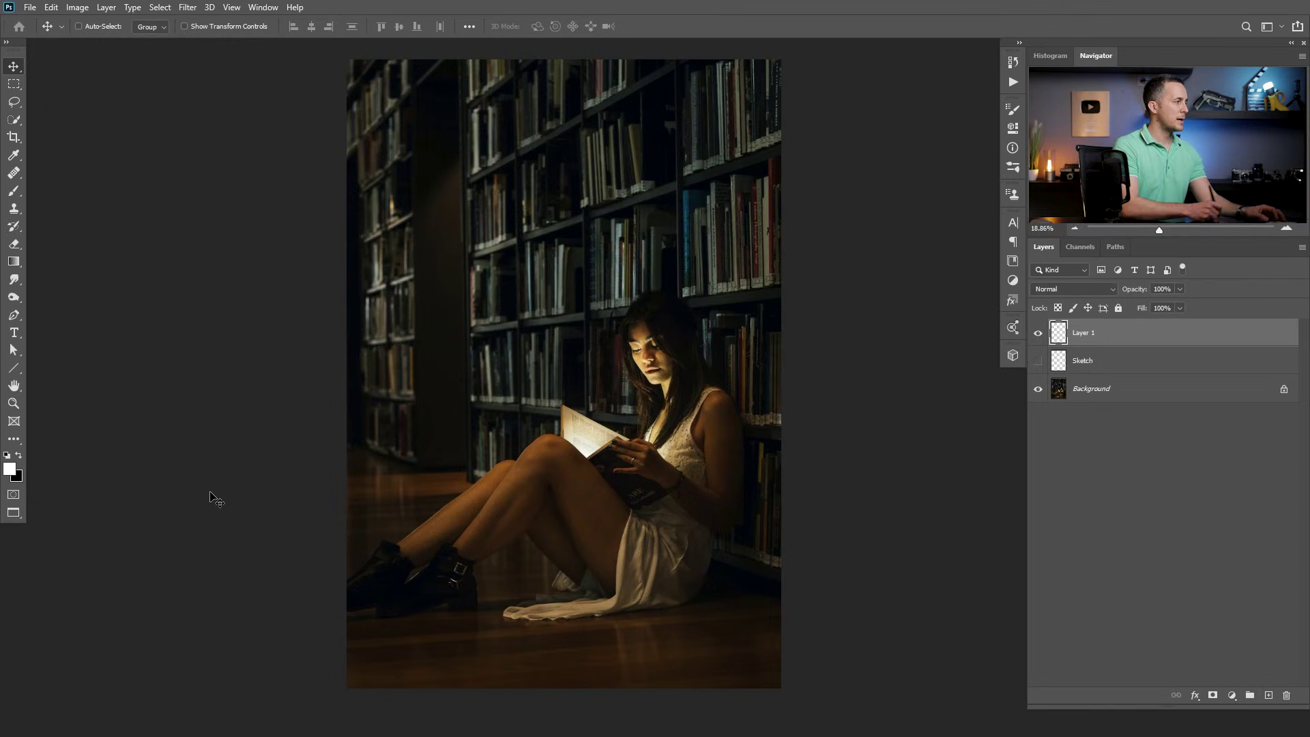
pyautogui.hotkey('ctrl', 'BackSpace')
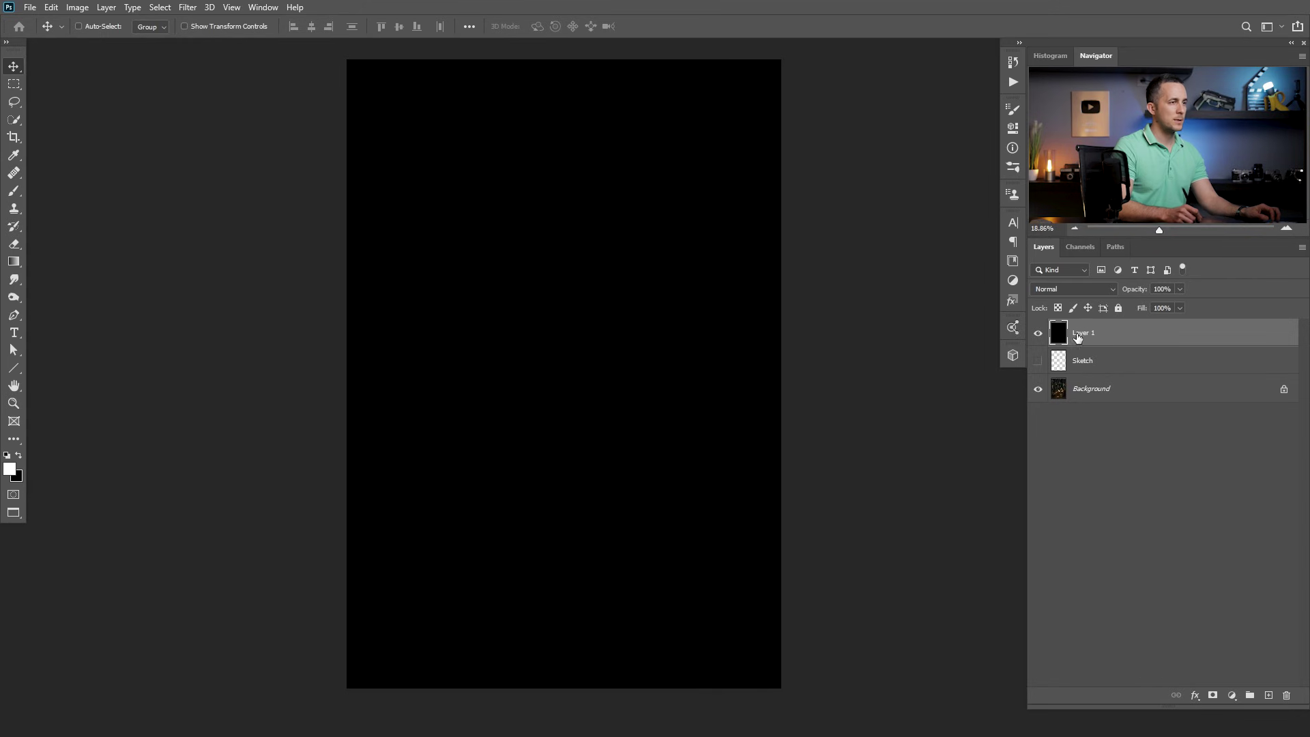
pyautogui.click(1038, 332)
# Step: Add a black (000000) Solid Color fill layer and delete the temporary Layer 1
pyautogui.click(1232, 696)
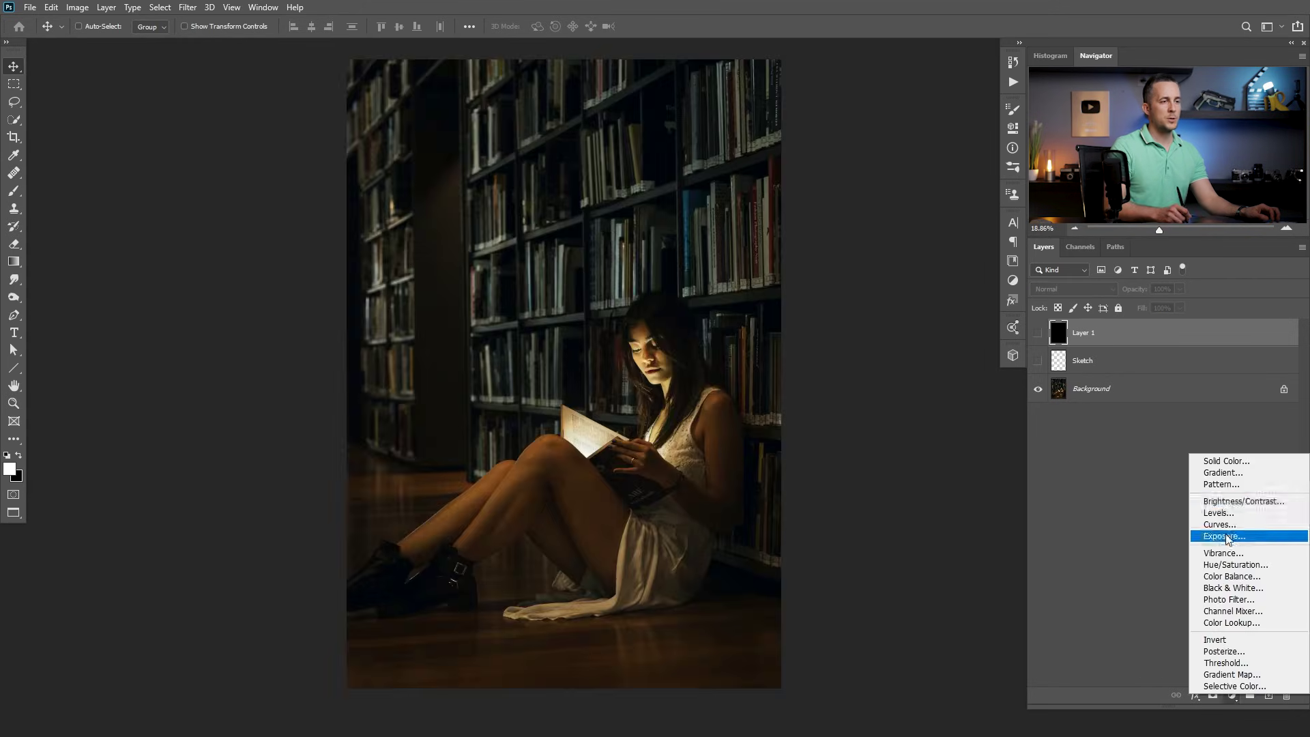
pyautogui.click(1214, 471)
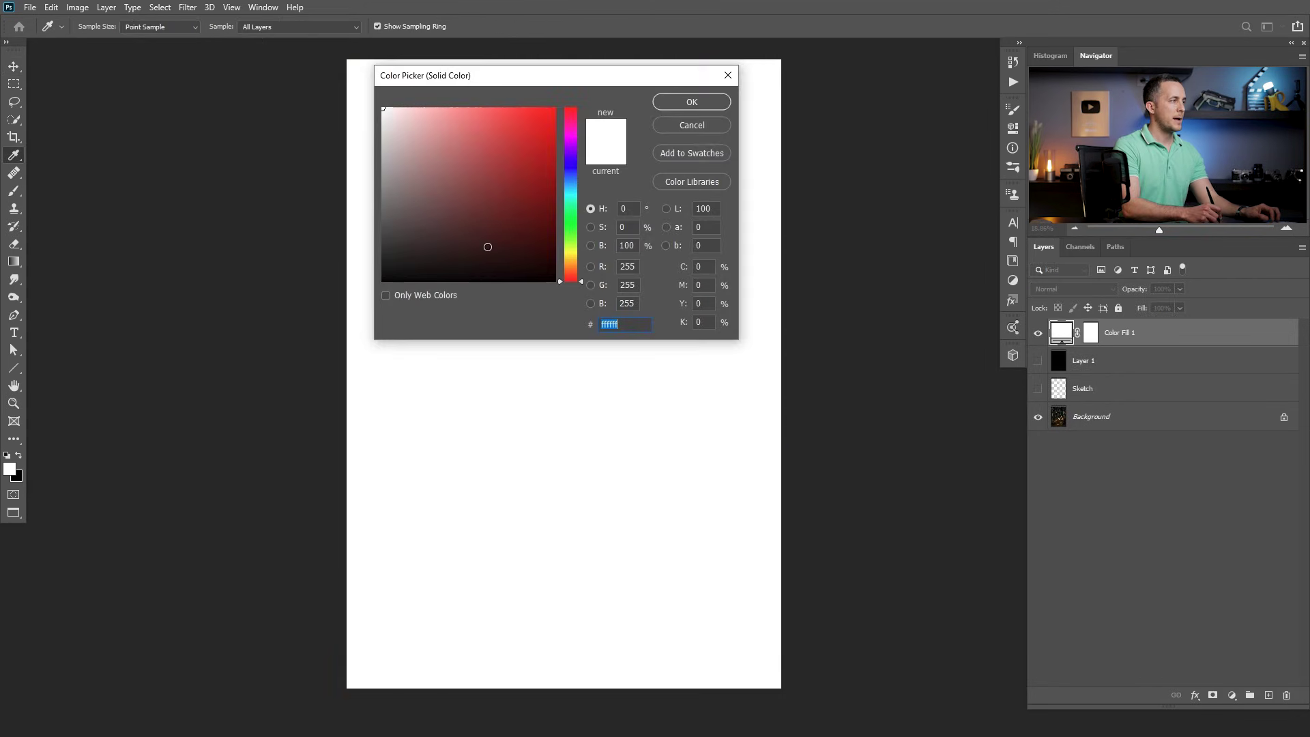
pyautogui.write('000000')
pyautogui.click(704, 103)
pyautogui.press('v')
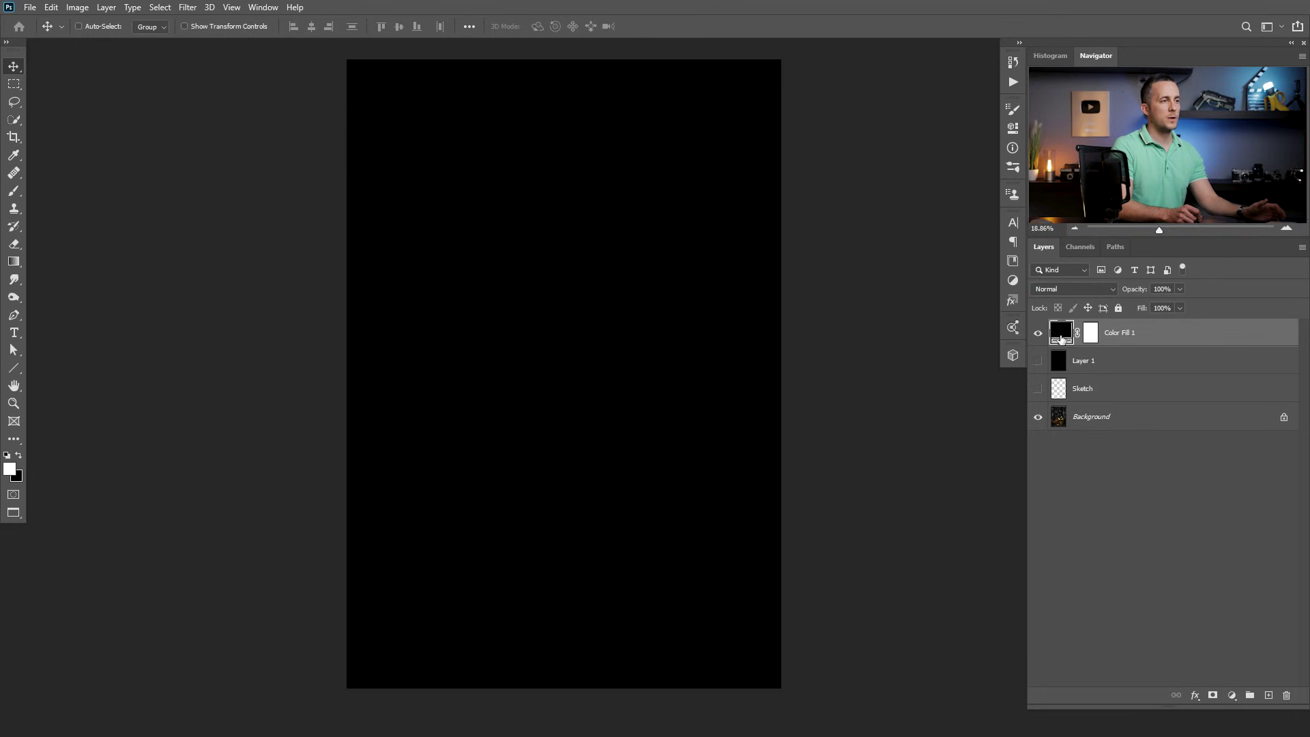
pyautogui.moveTo(1068, 363)
pyautogui.mouseDown()
pyautogui.moveTo(1282, 638)
pyautogui.moveTo(1287, 695)
pyautogui.mouseUp()
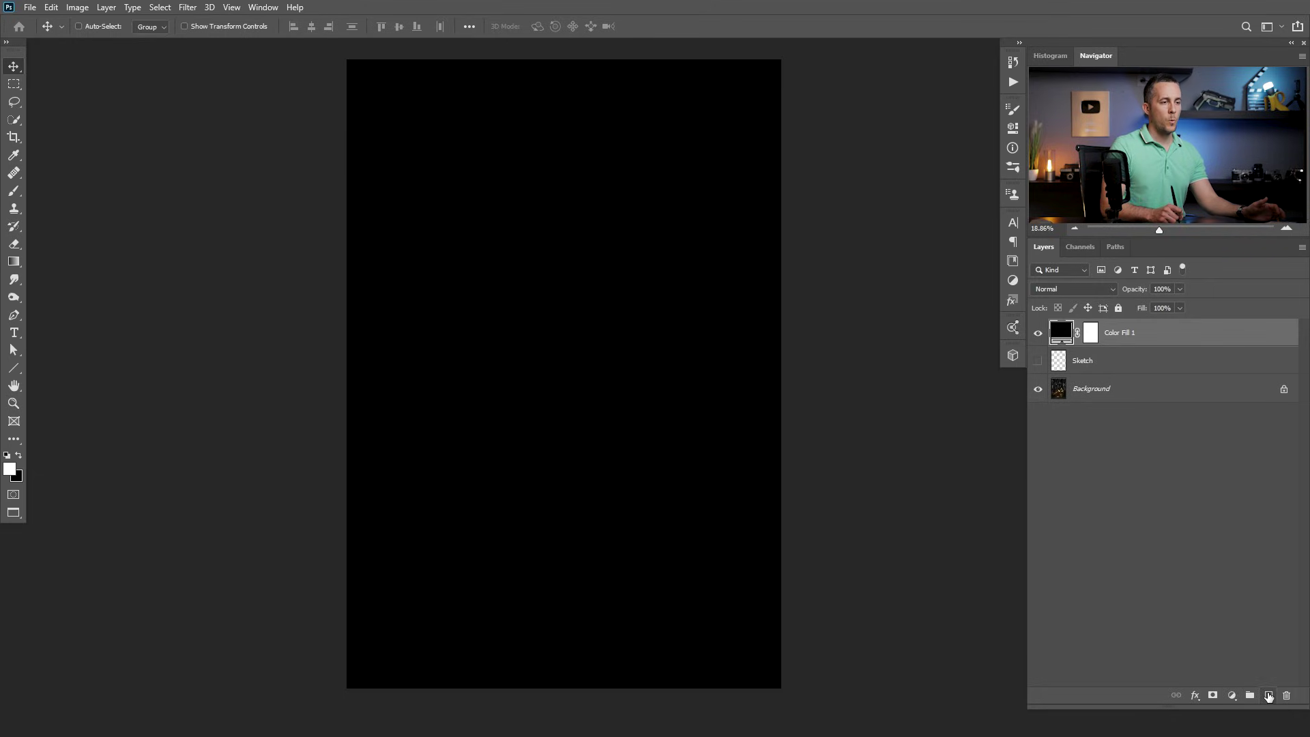
# Step: Add a new layer at the top and name it Paint
pyautogui.click(1269, 695)
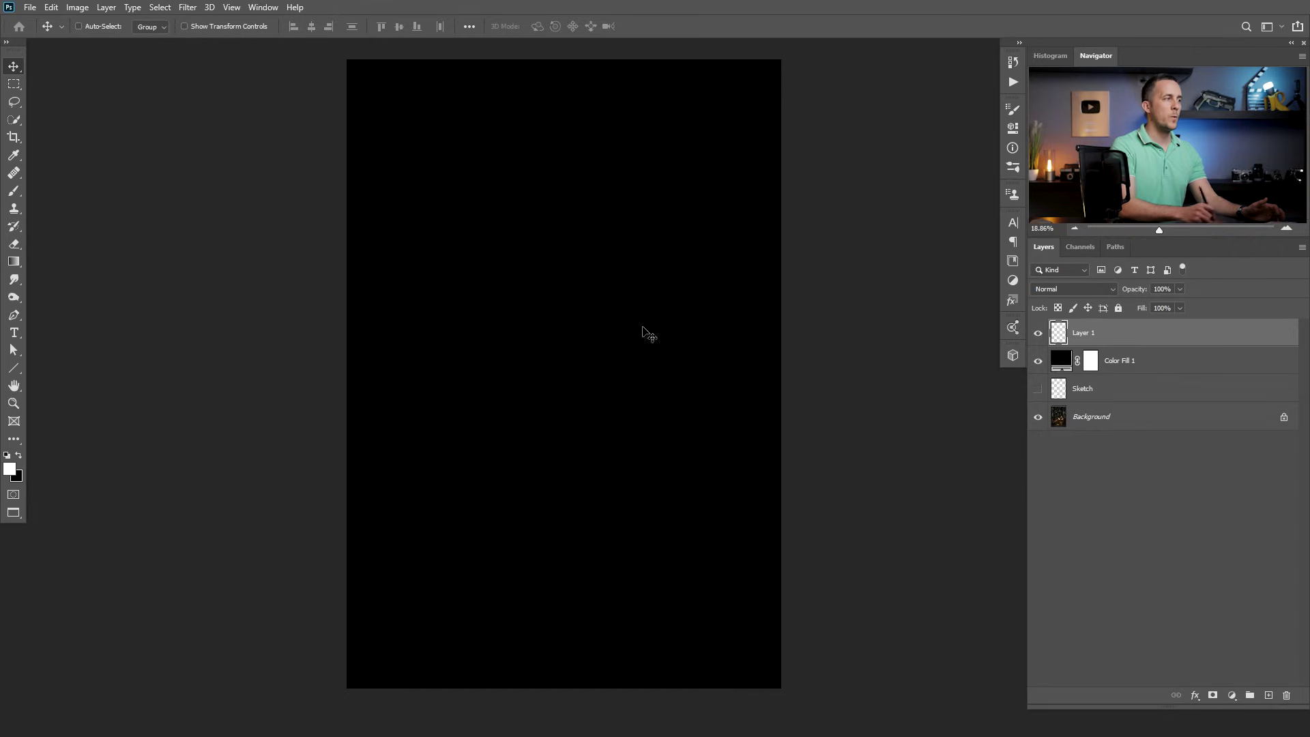
pyautogui.doubleClick(1088, 332)
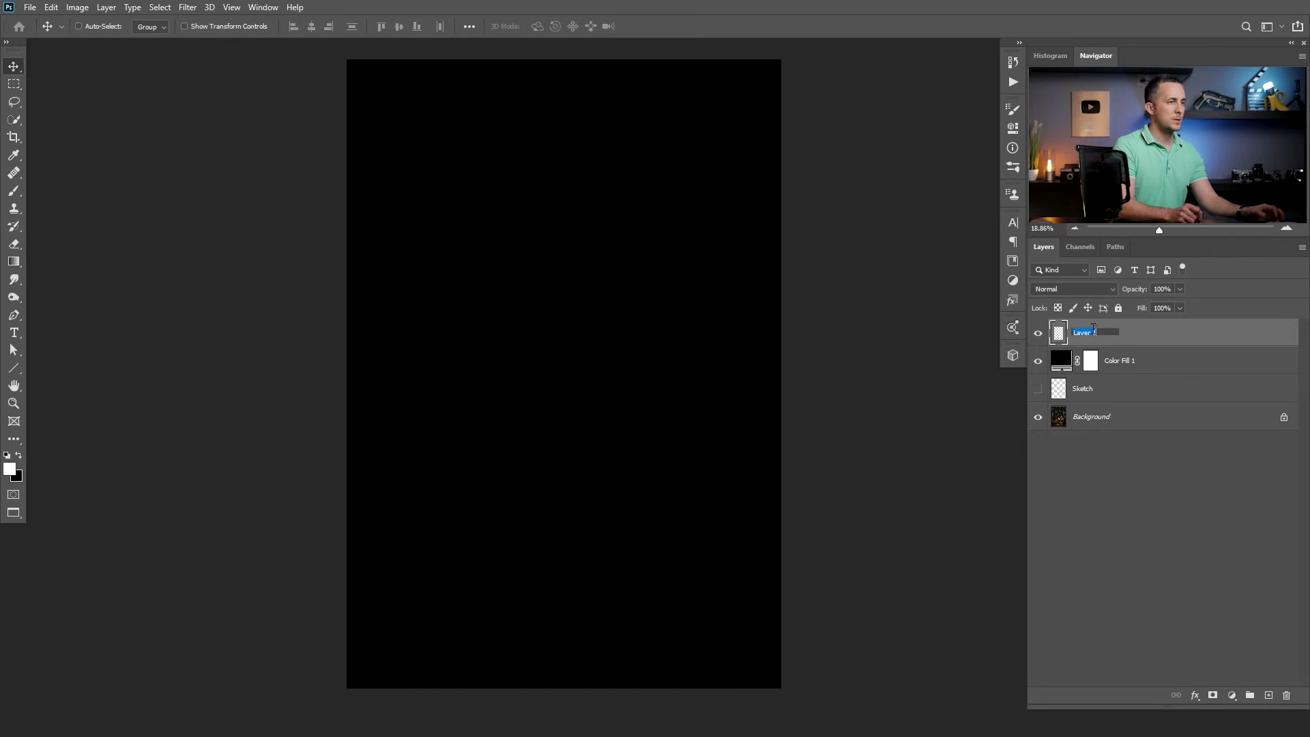
pyautogui.write('Paint')
pyautogui.press('Return')
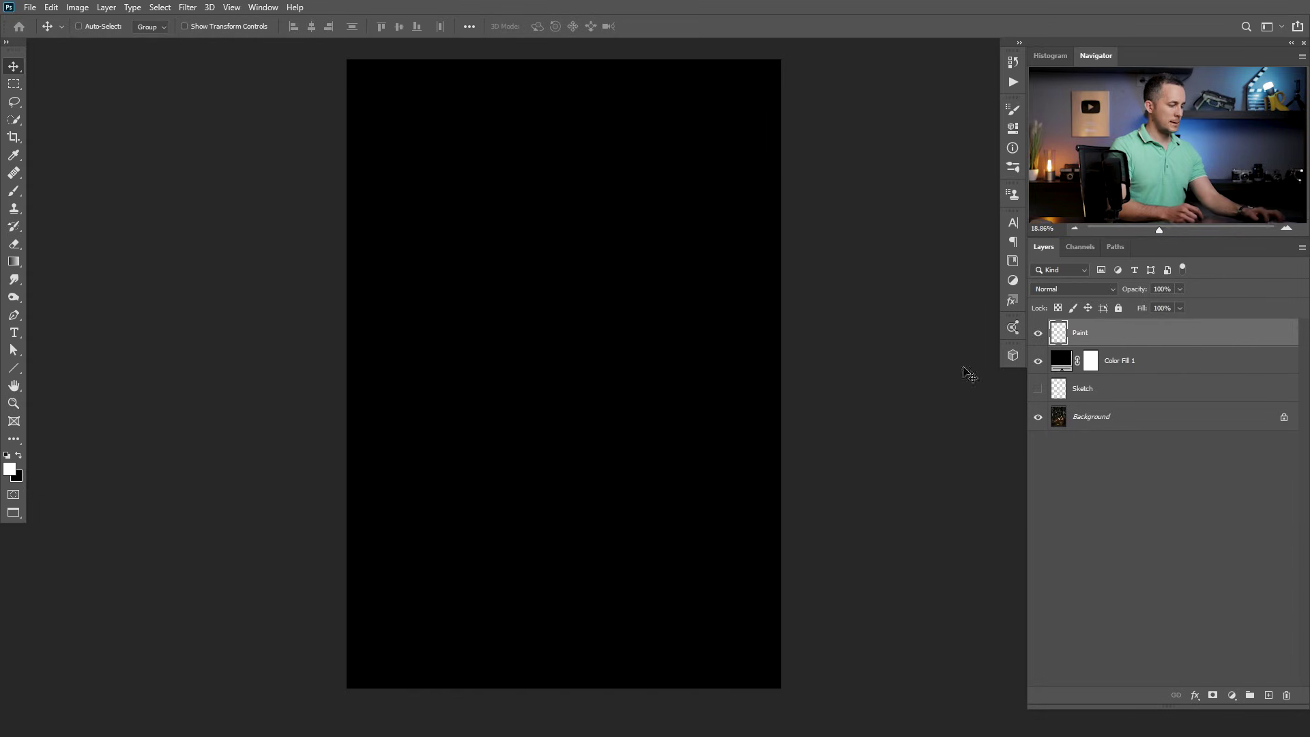
# Step: Test white brush strokes on Paint at brush size 200, undoing each one
pyautogui.press('b')
pyautogui.moveTo(456, 398)
pyautogui.mouseDown()
pyautogui.moveTo(640, 325)
pyautogui.moveTo(627, 340)
pyautogui.mouseUp()
pyautogui.hotkey('ctrl', 'z')
pyautogui.press(']')
pyautogui.press(']')
pyautogui.press(']')
pyautogui.press(']')
pyautogui.press(']')
pyautogui.press(']')
pyautogui.press(']')
pyautogui.press(']')
pyautogui.press(']')
pyautogui.press(']')
pyautogui.moveTo(476, 400); pyautogui.dragTo(640, 308)
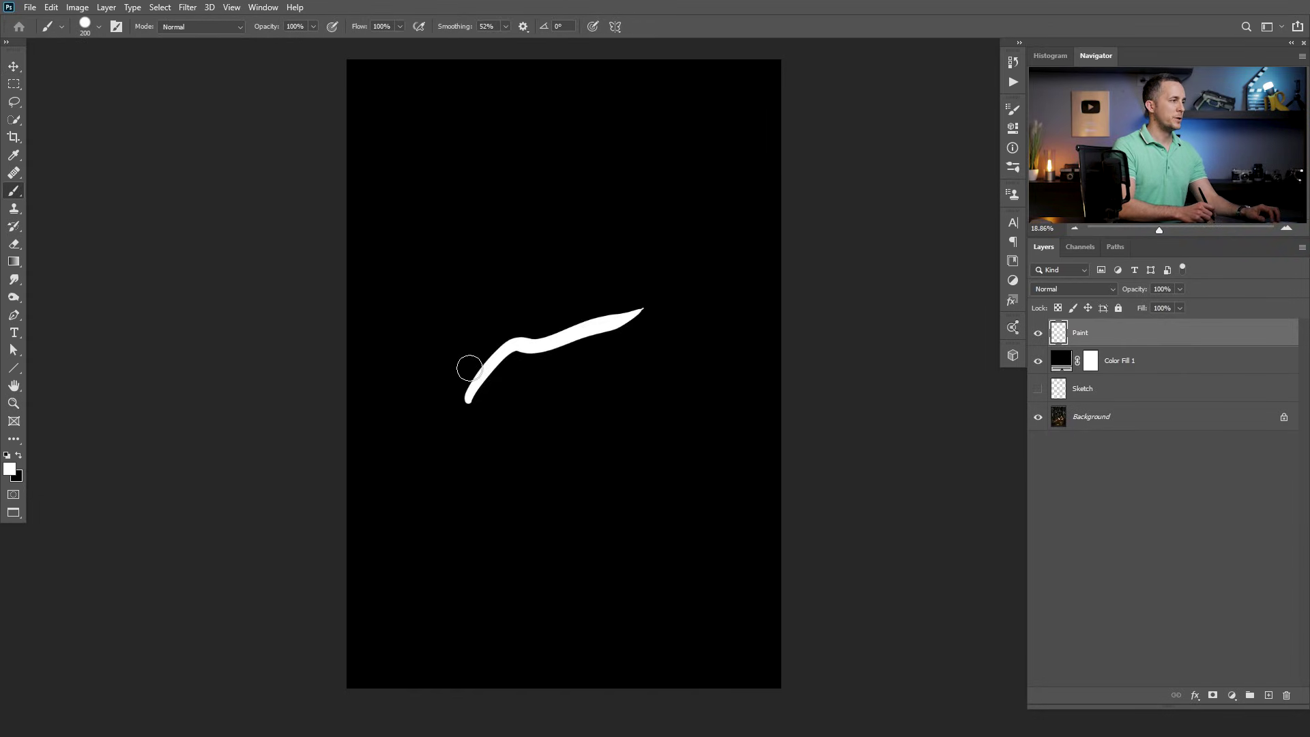
pyautogui.hotkey('ctrl', 'z')
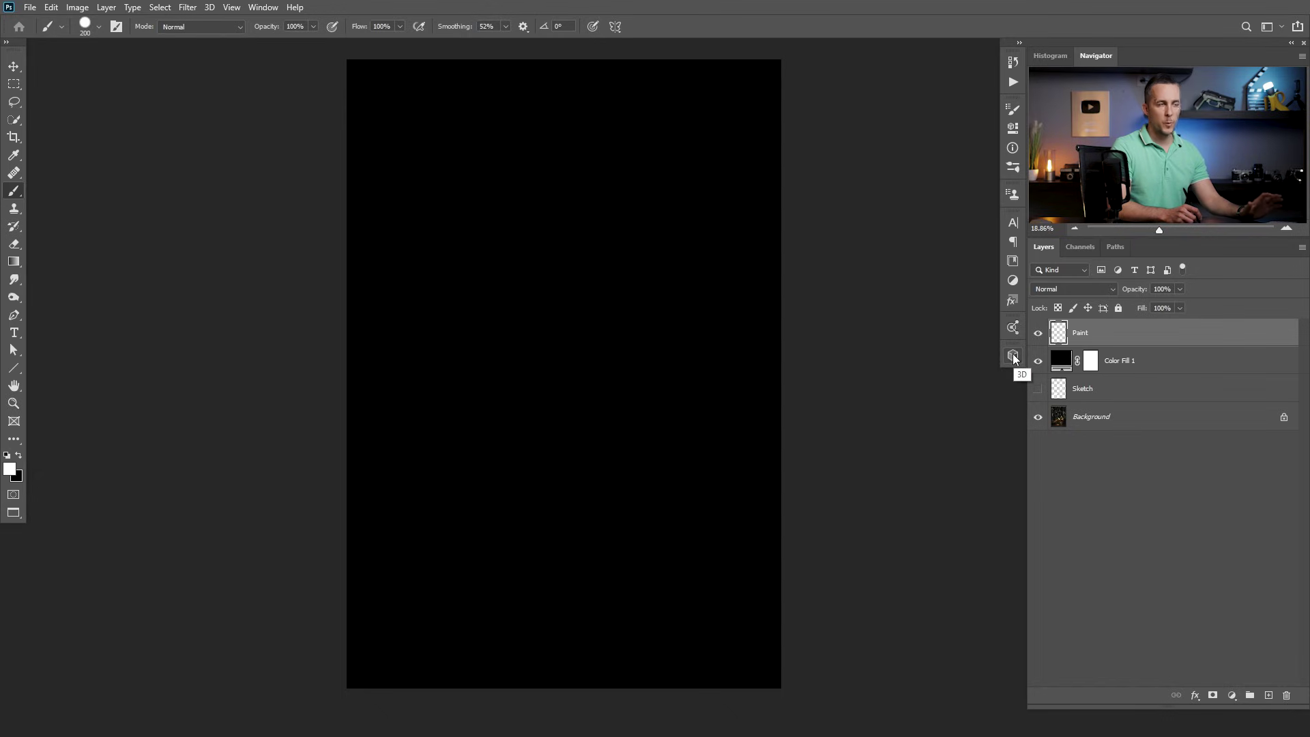
# Step: Add a Gradient Map adjustment above Paint and open its Gradient Editor, moved left
pyautogui.click(1232, 696)
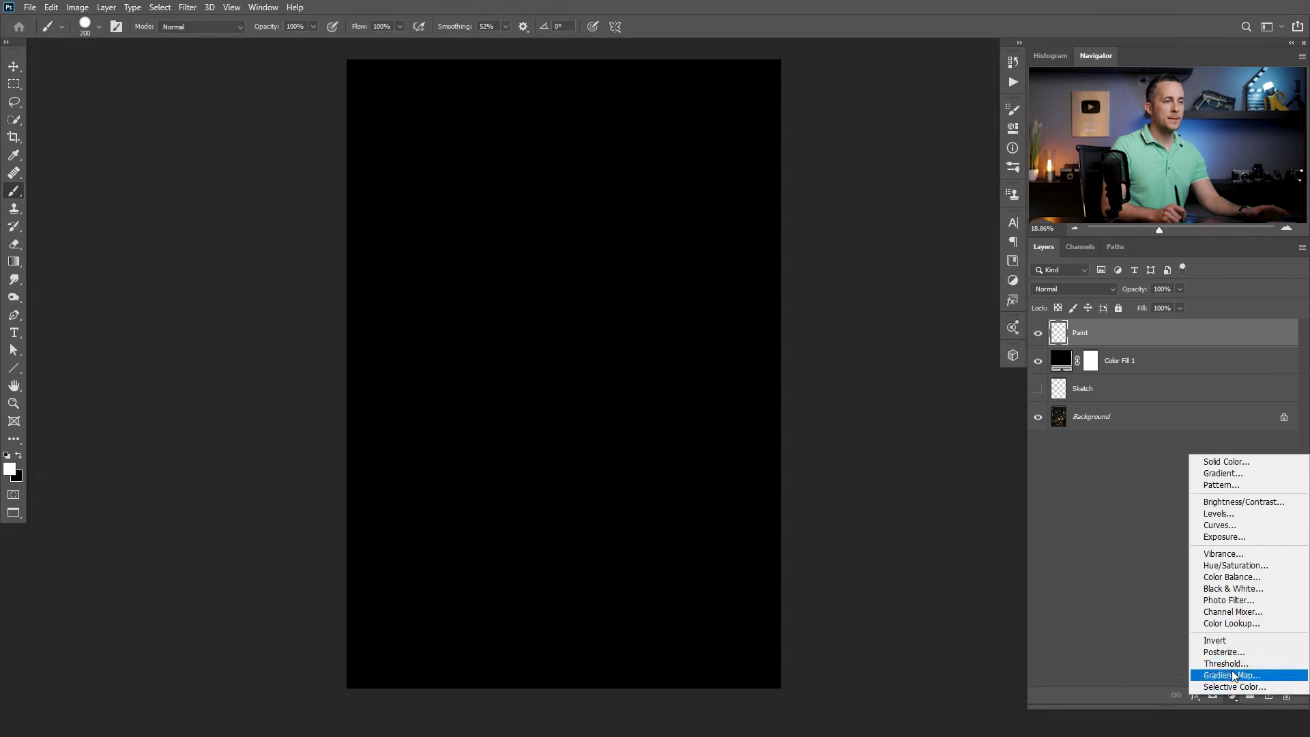
pyautogui.click(1235, 675)
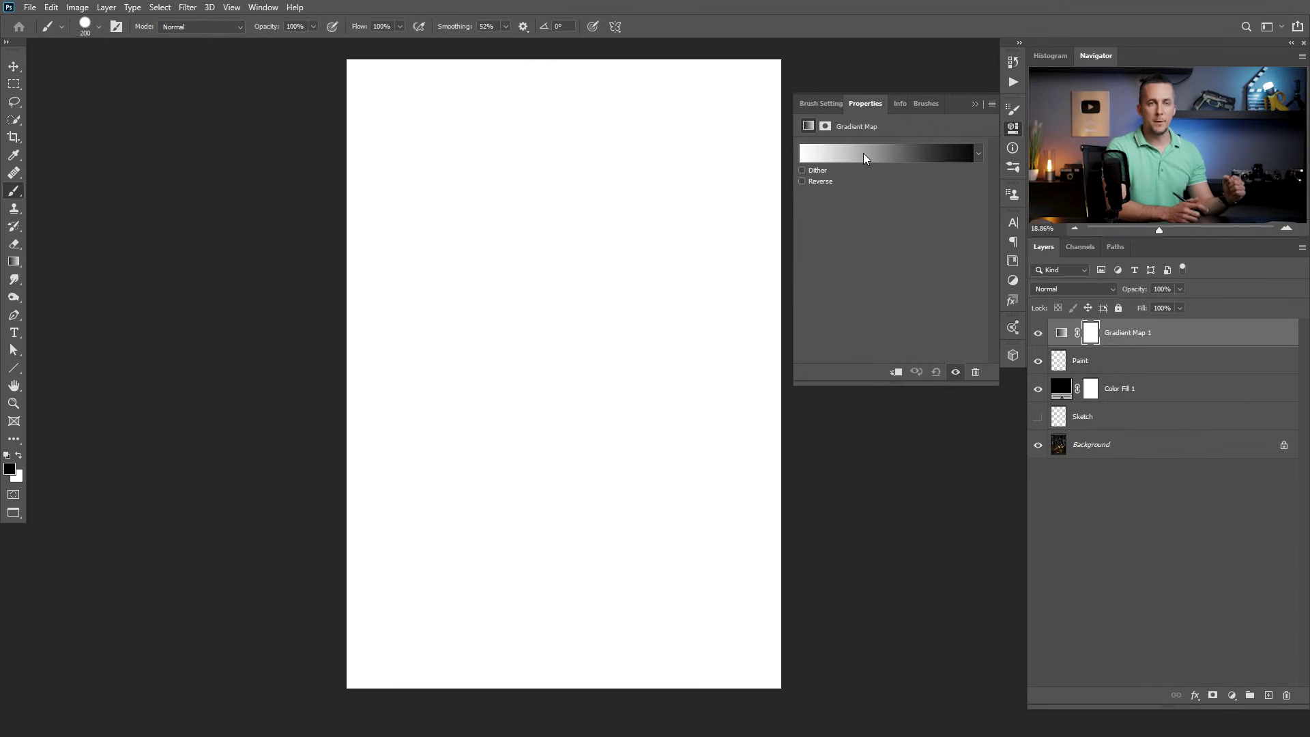
pyautogui.click(887, 152)
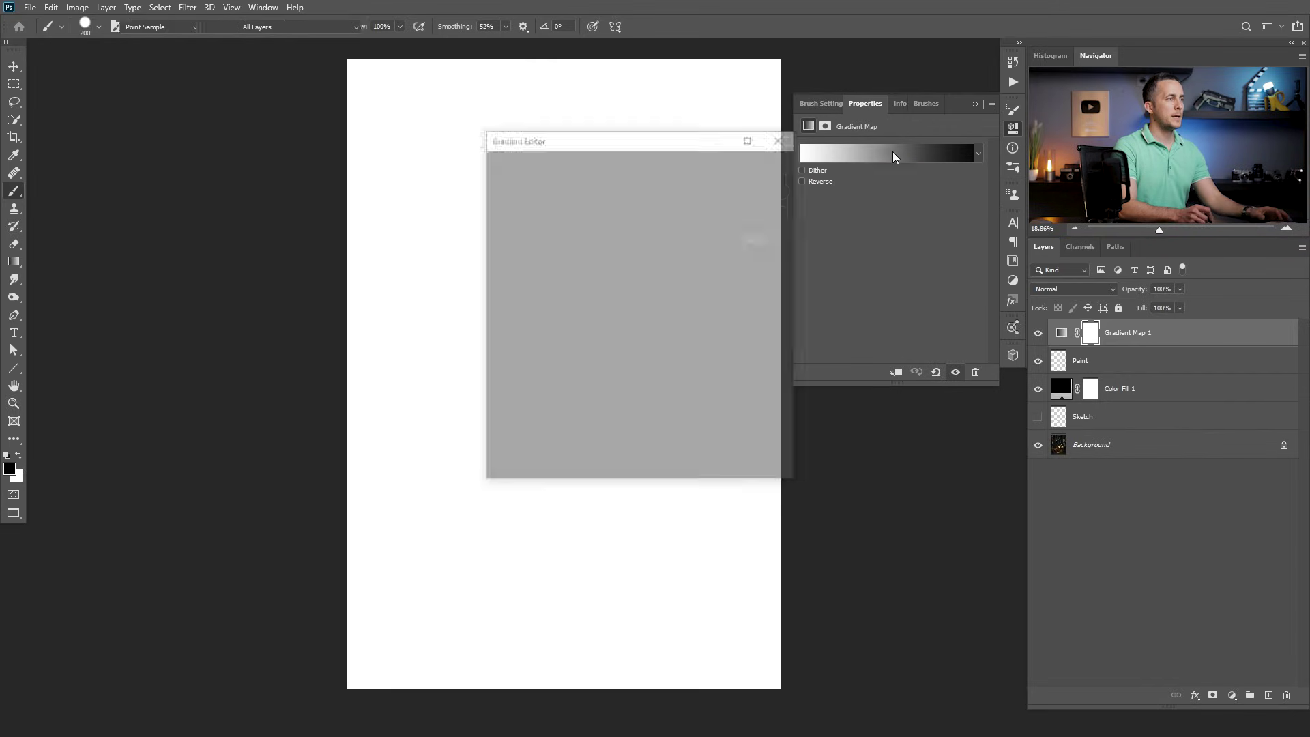
pyautogui.moveTo(727, 154); pyautogui.dragTo(643, 149)
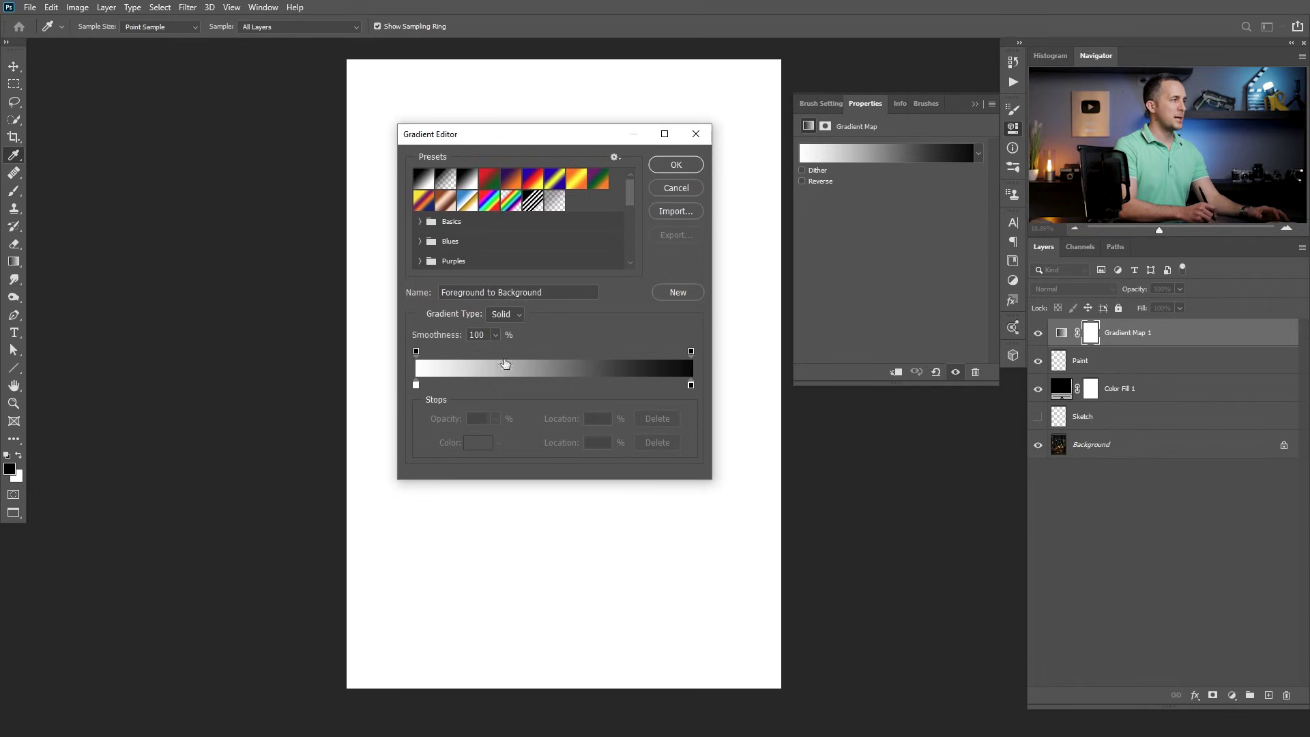
# Step: Start from the black-to-white preset and add a red colour stop at 46%
pyautogui.click(424, 182)
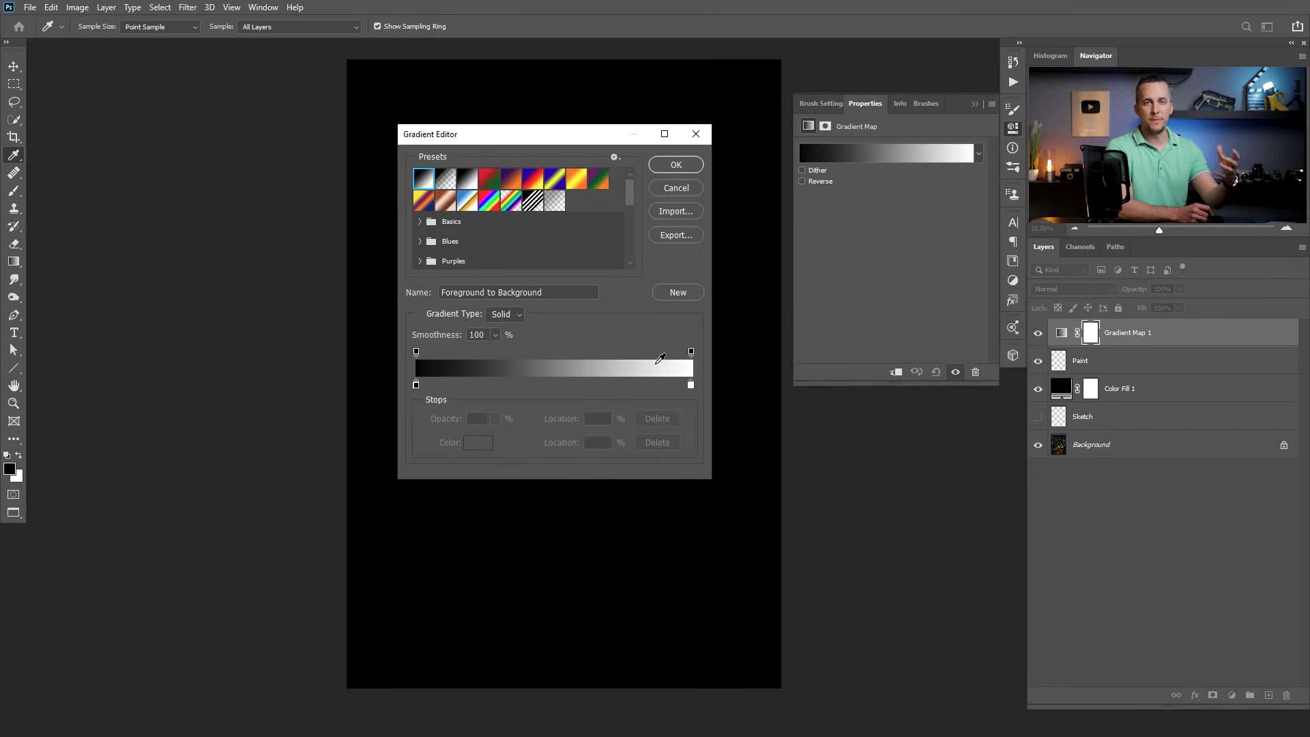
pyautogui.moveTo(508, 385); pyautogui.dragTo(543, 385)
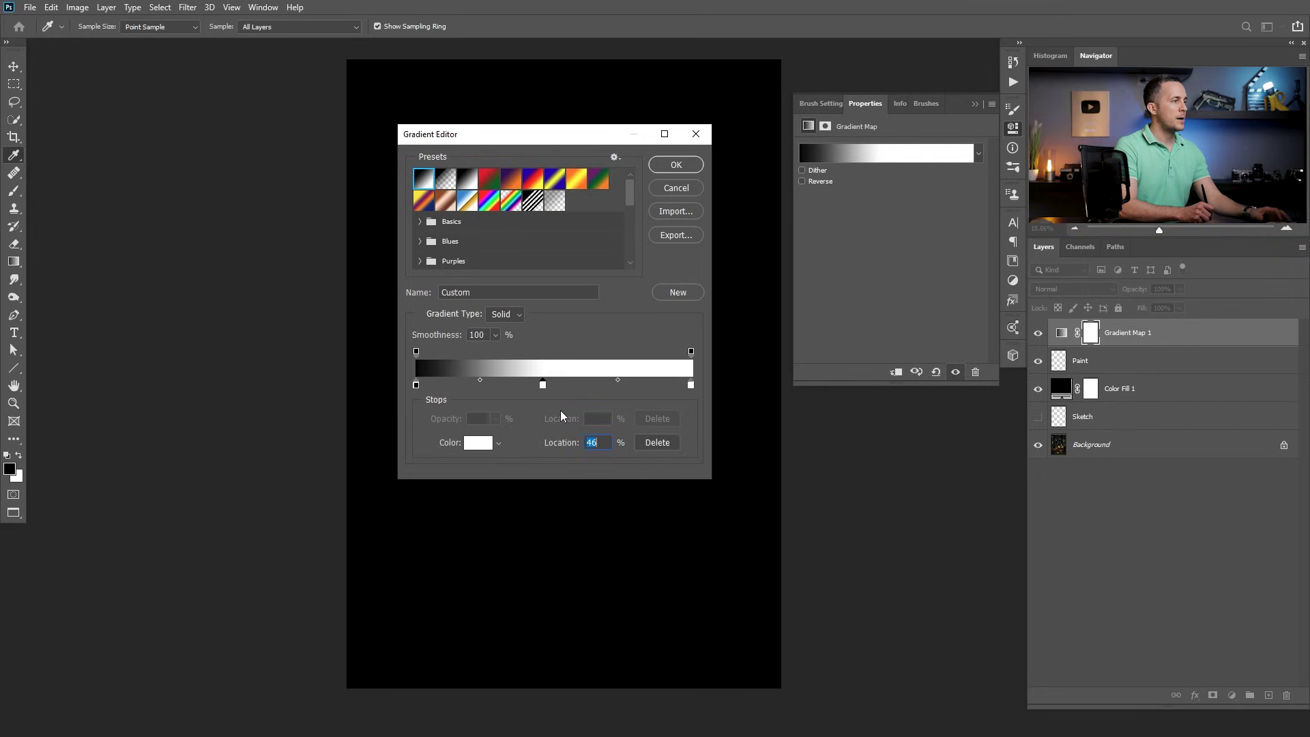
pyautogui.click(479, 443)
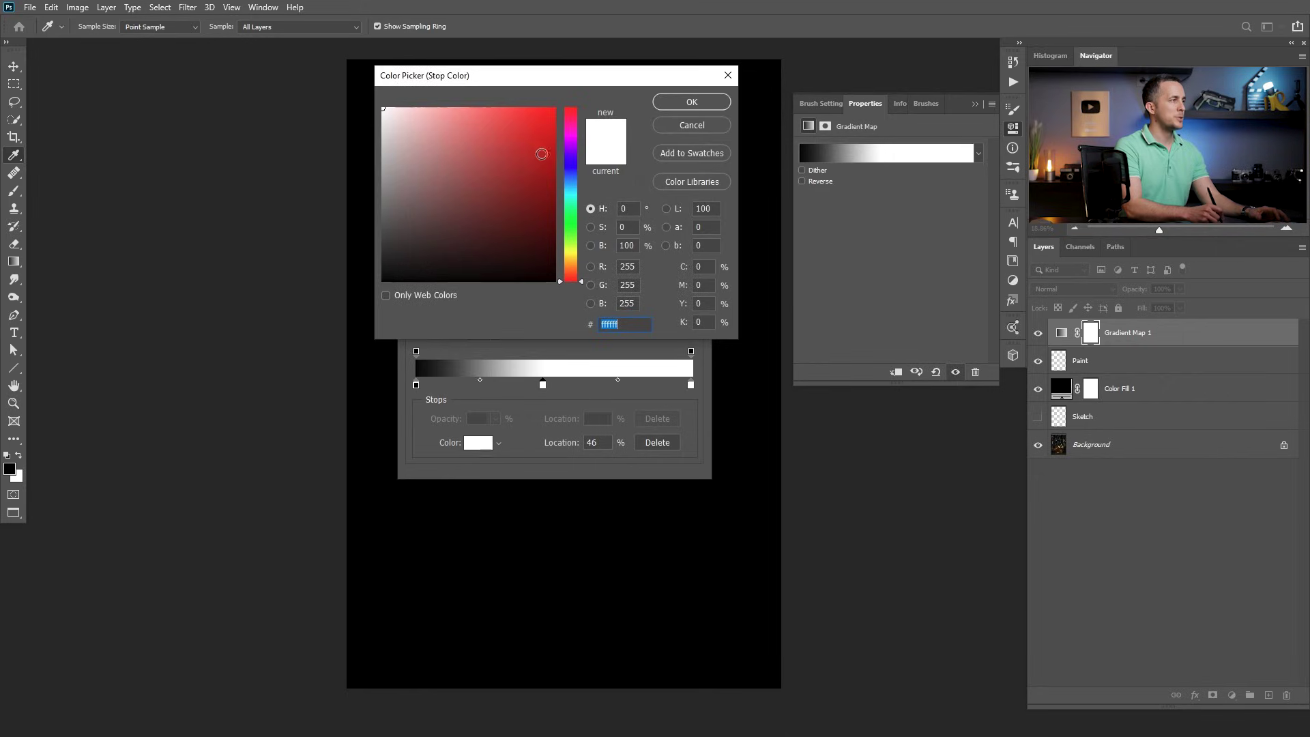
pyautogui.click(557, 119)
pyautogui.click(691, 101)
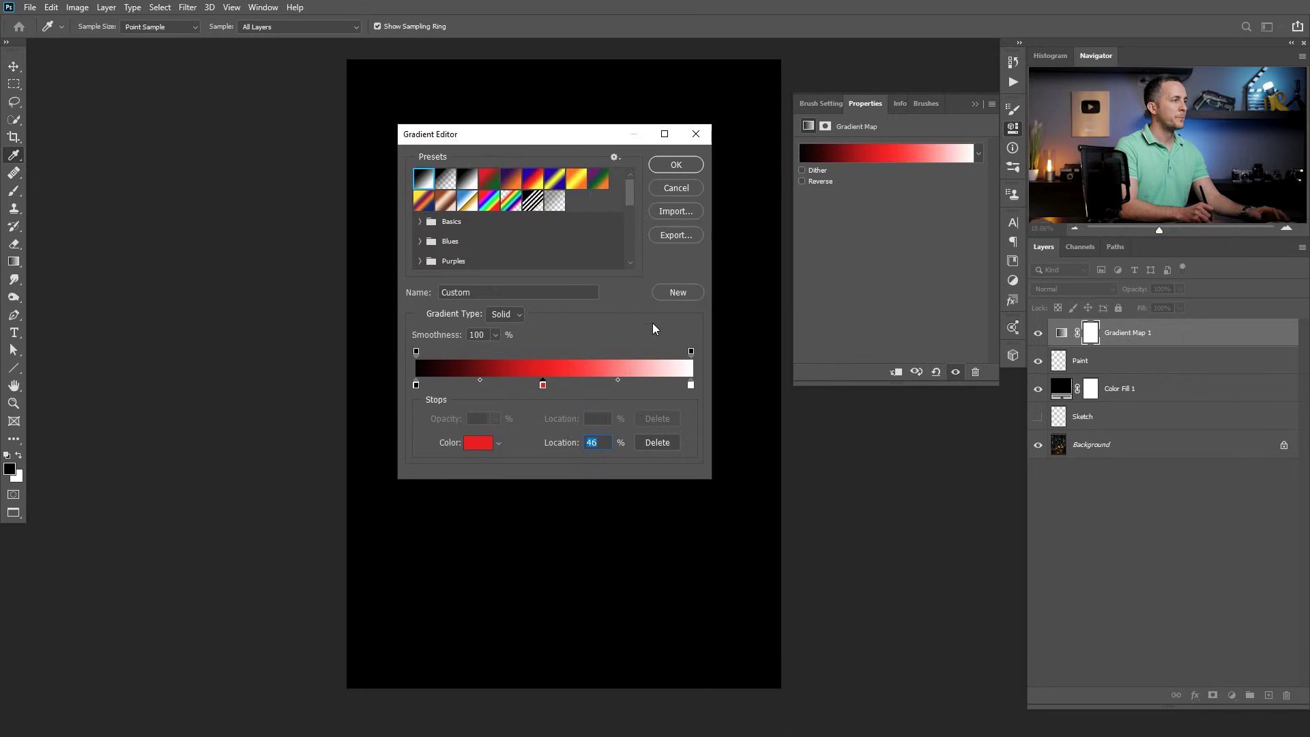
# Step: Add an orange colour stop at 69%
pyautogui.click(606, 385)
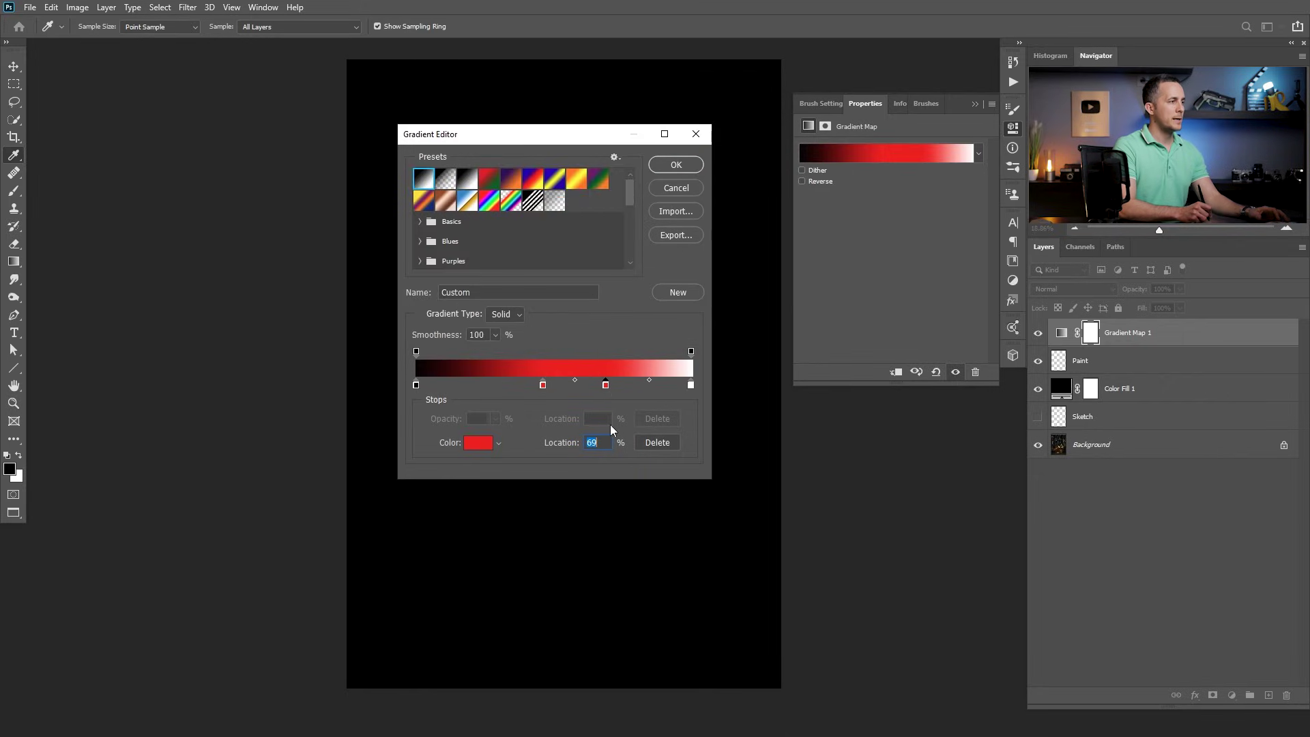
pyautogui.click(481, 443)
pyautogui.moveTo(585, 269); pyautogui.dragTo(582, 264)
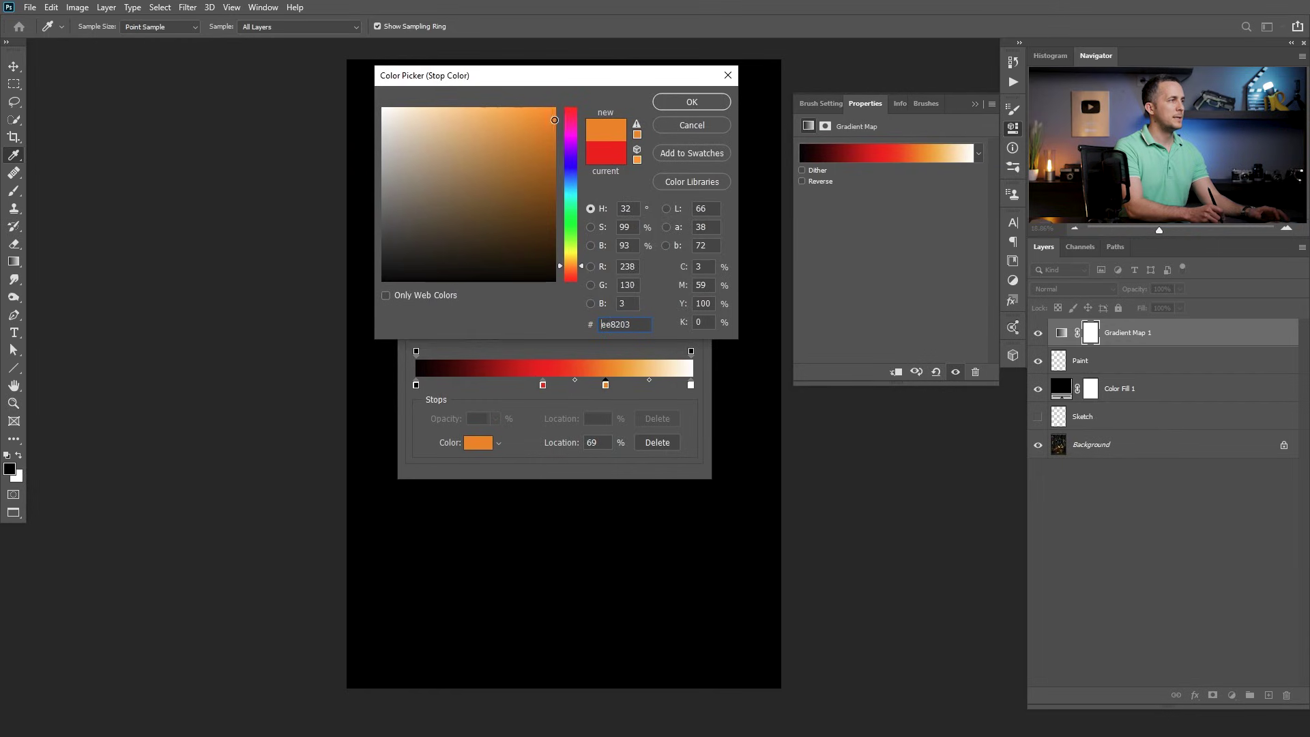
pyautogui.click(695, 103)
# Step: Add a pale yellow colour stop at about 86%
pyautogui.click(655, 386)
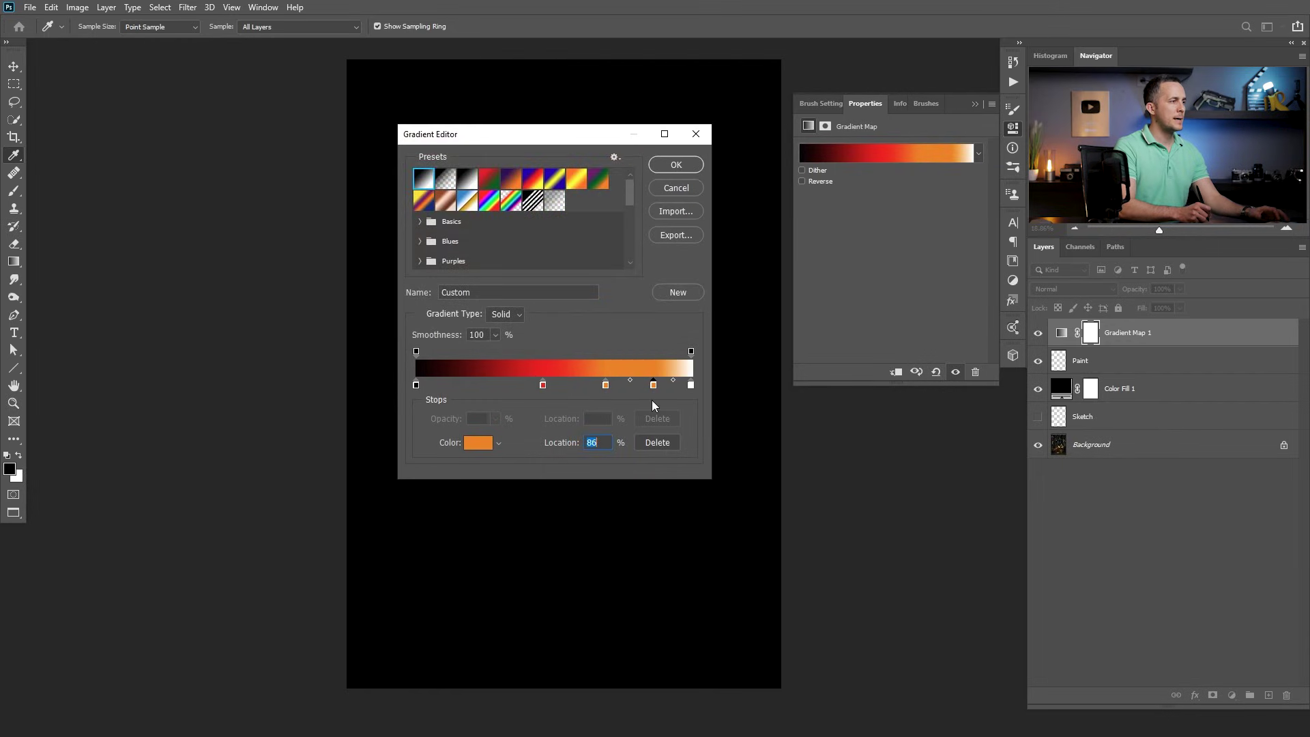
pyautogui.click(486, 441)
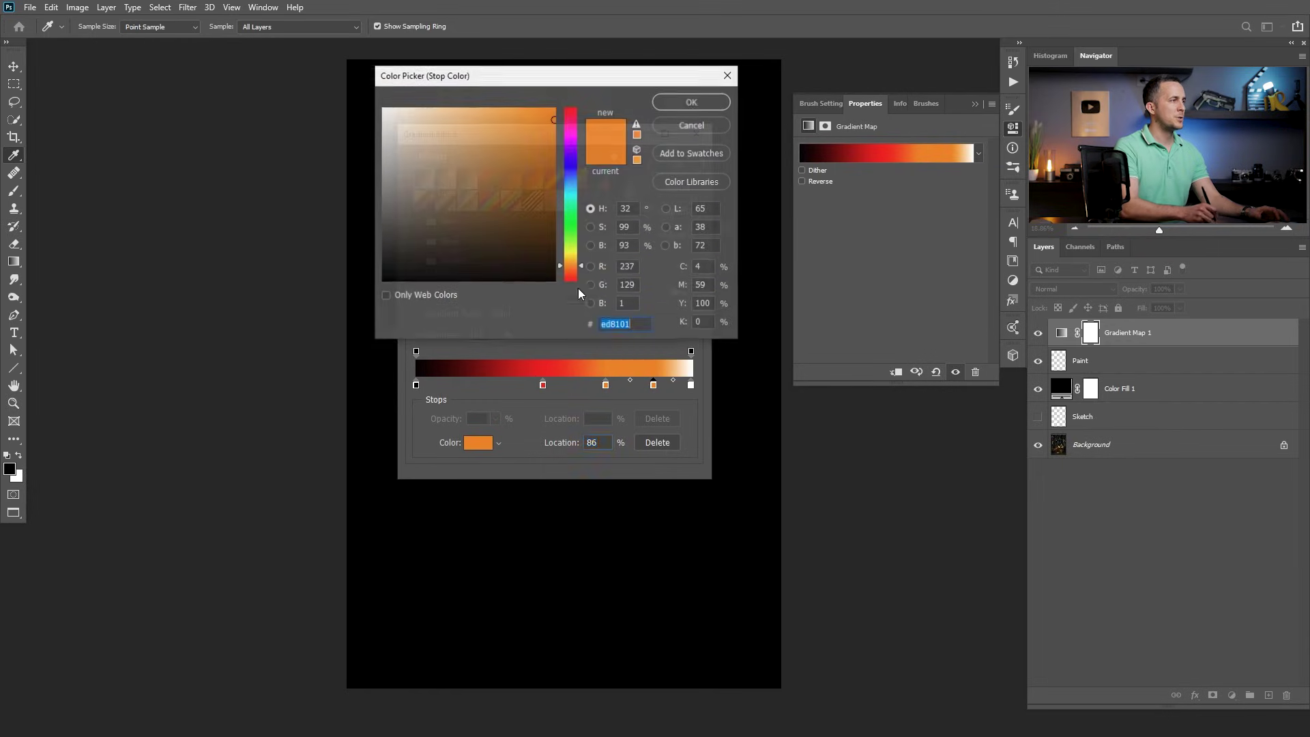
pyautogui.click(573, 254)
pyautogui.click(519, 107)
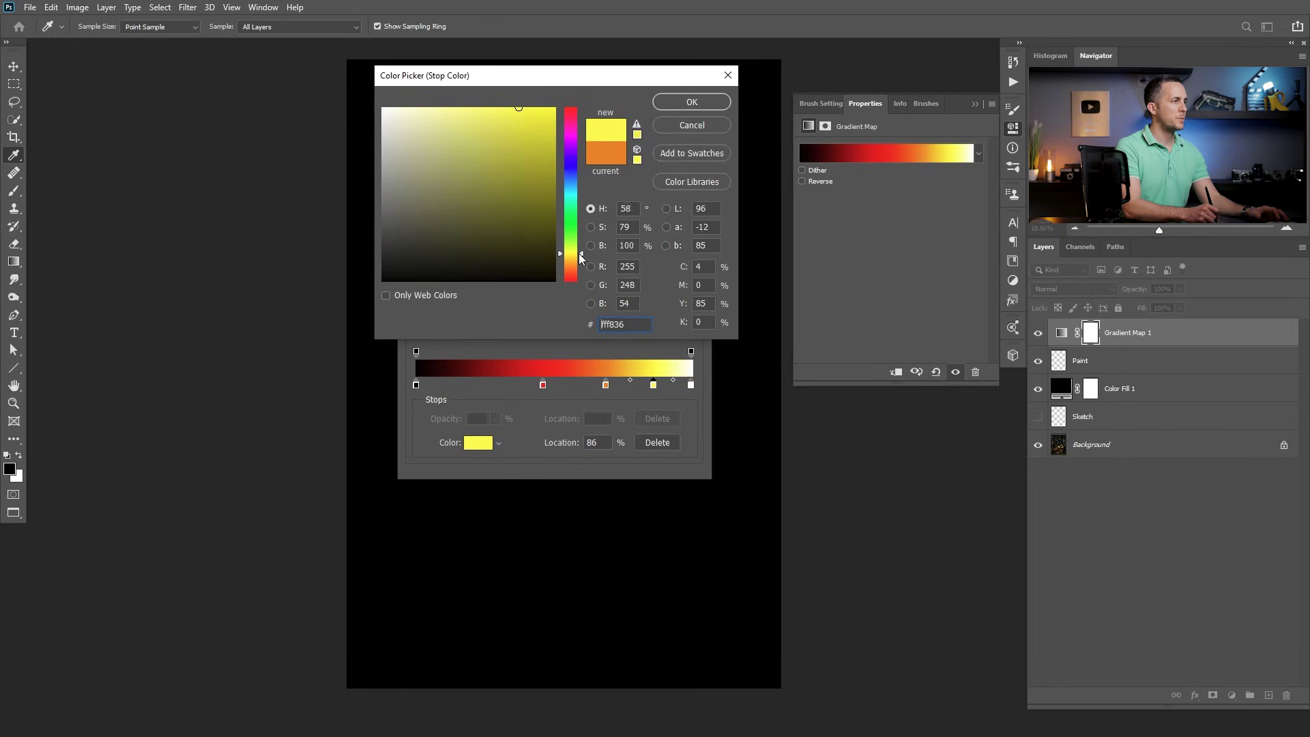
pyautogui.click(489, 109)
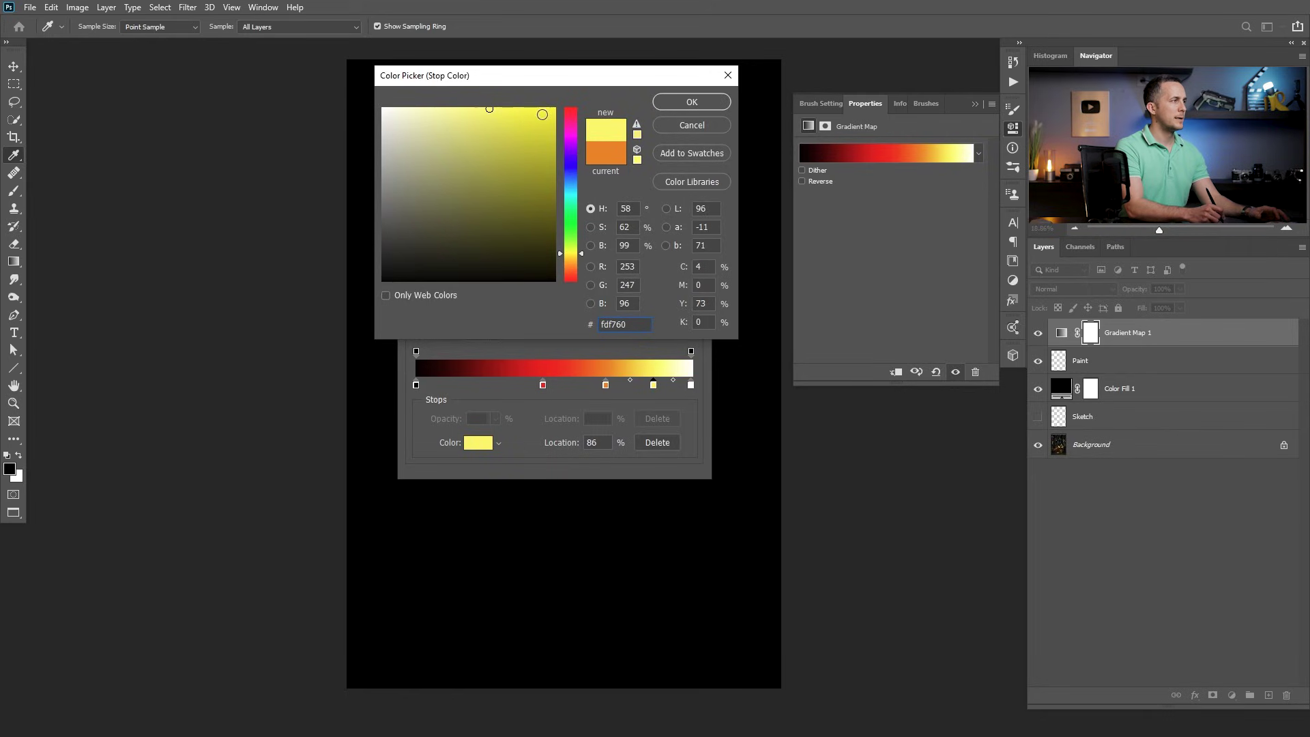
pyautogui.click(683, 103)
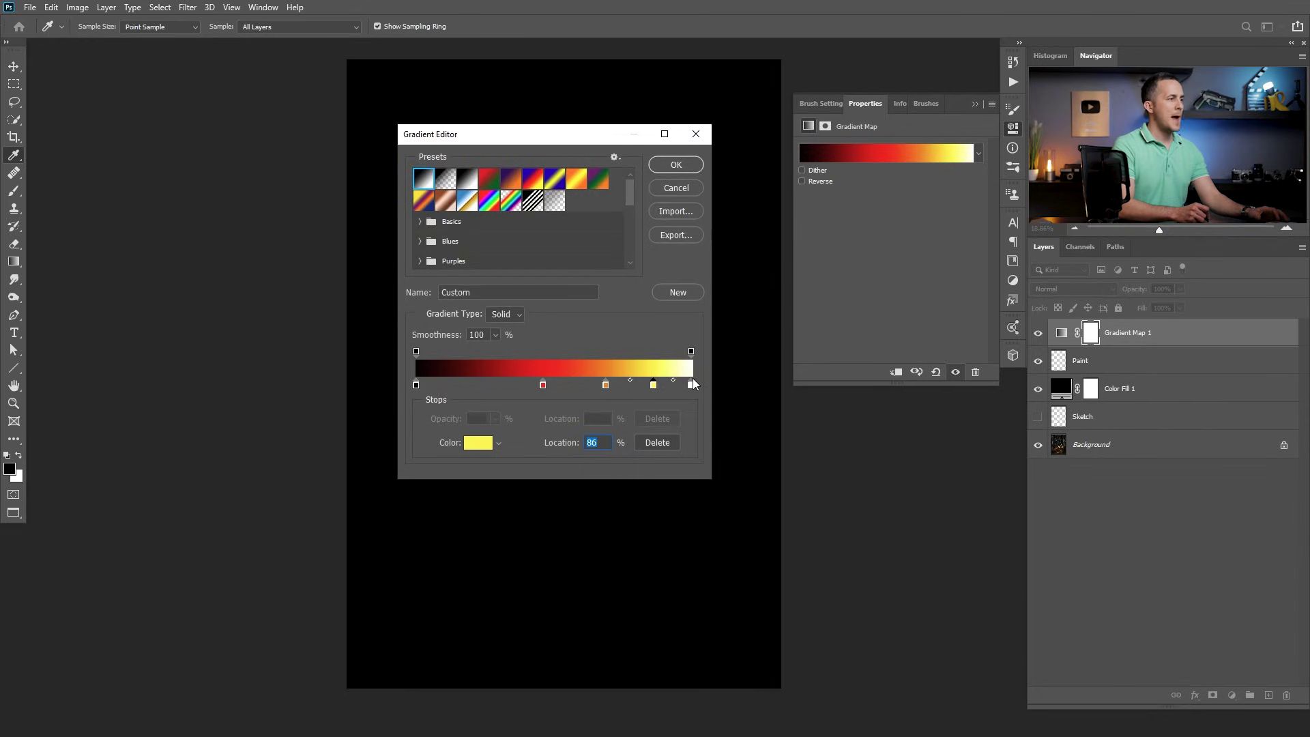
# Step: Reposition the orange and yellow stops, move red to about 48%, and apply the gradient
pyautogui.moveTo(605, 386); pyautogui.dragTo(656, 387)
pyautogui.moveTo(544, 386); pyautogui.dragTo(548, 387)
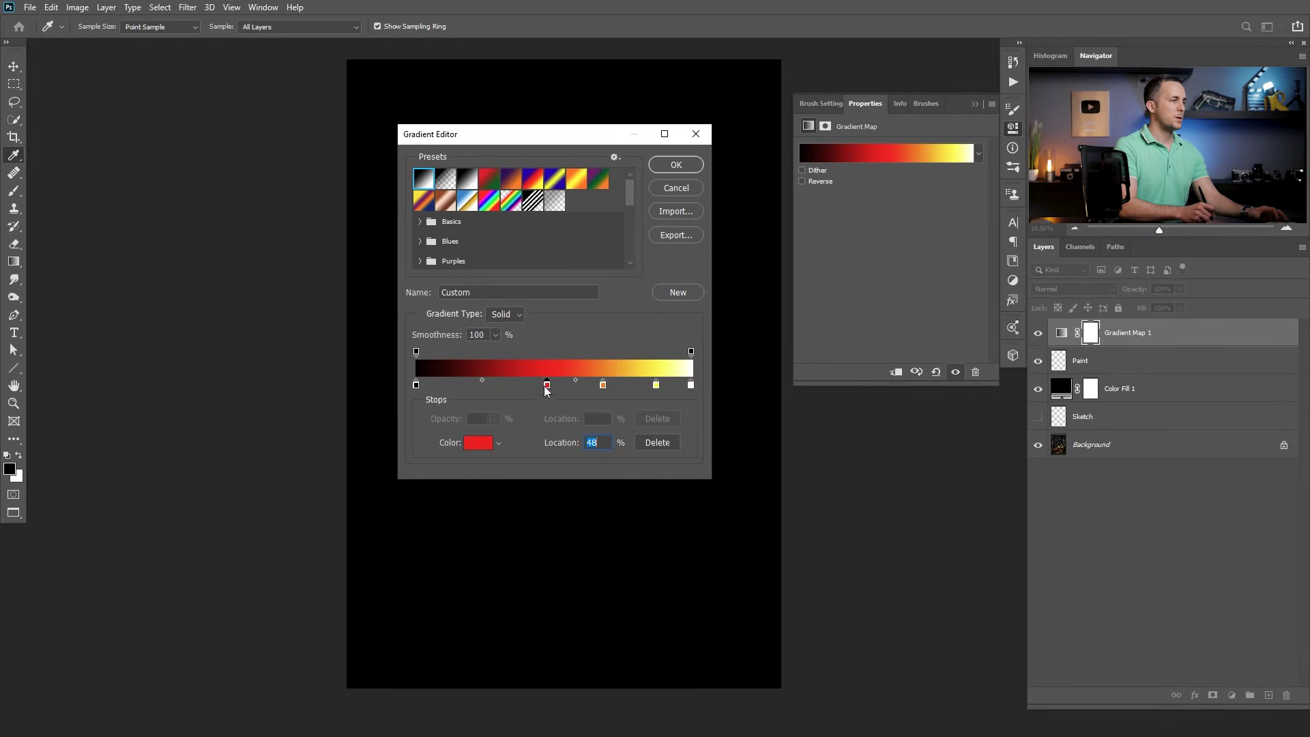
pyautogui.click(683, 170)
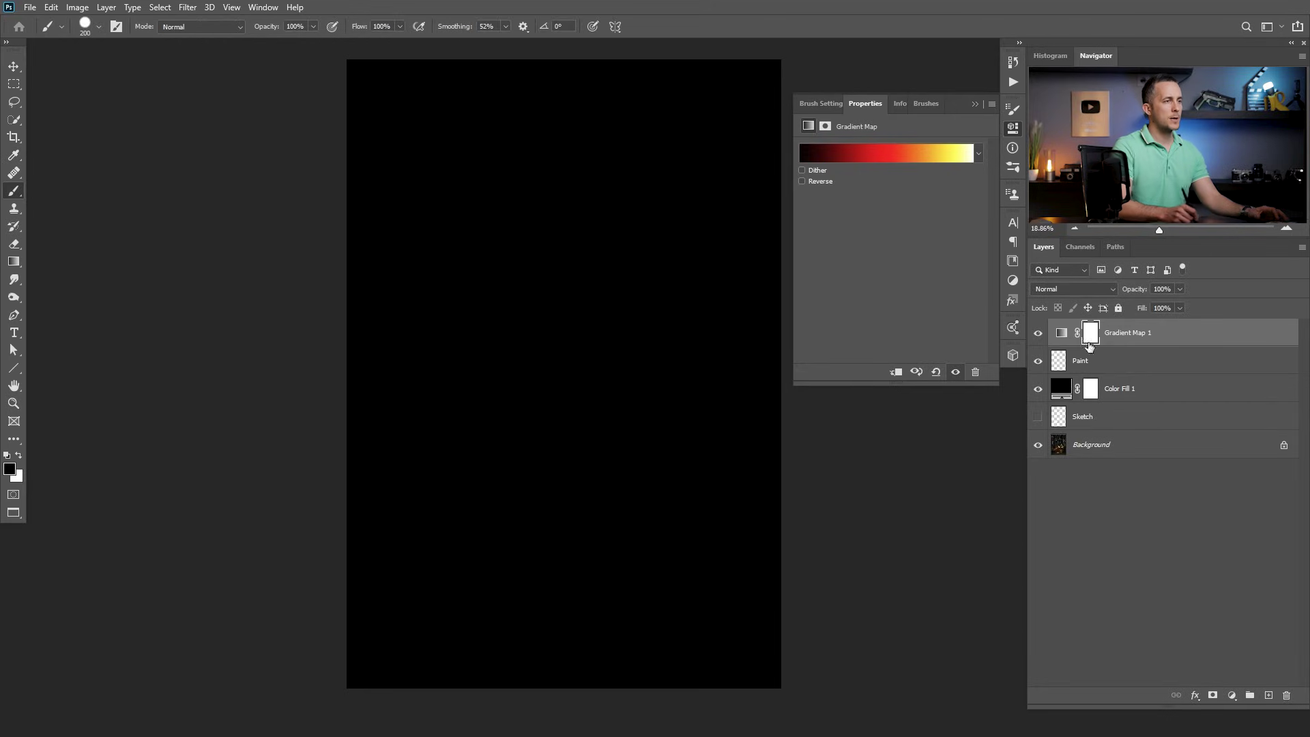
# Step: Set Color Fill 1 to Screen blending and compare the result with Gradient Map 1 hidden
pyautogui.click(1071, 395)
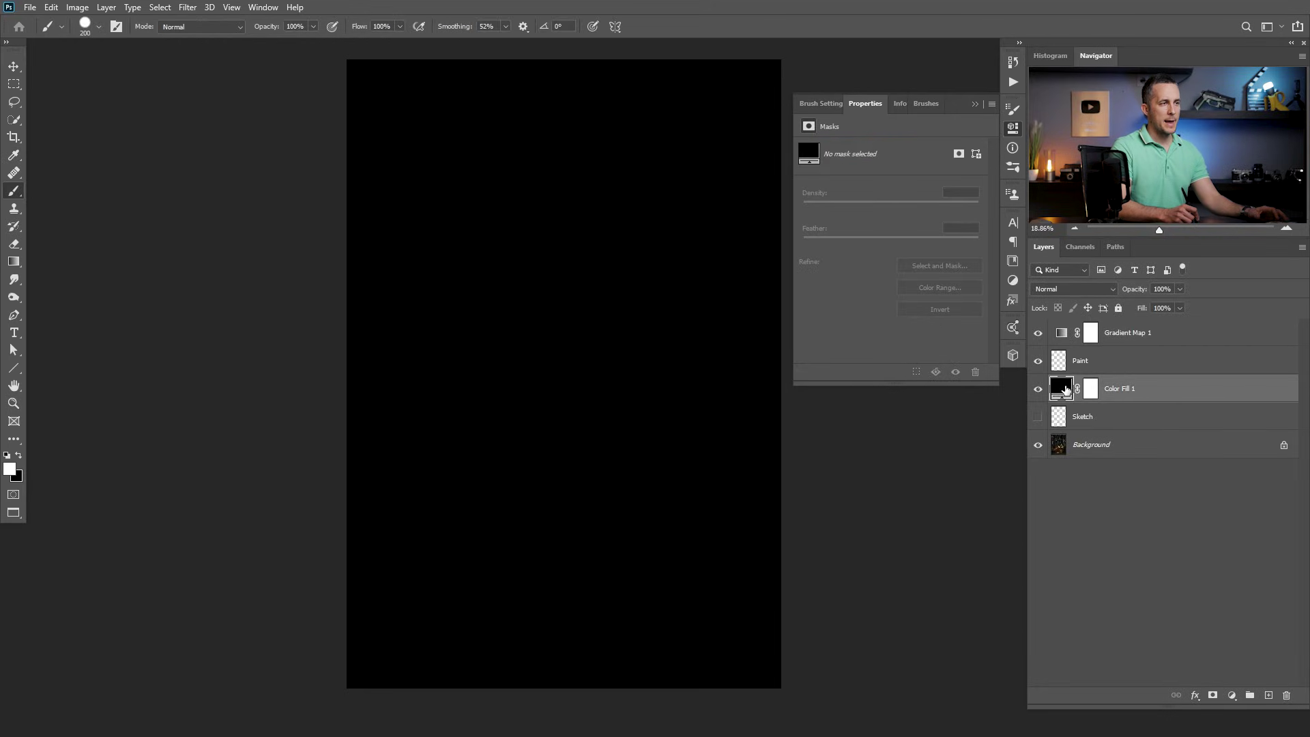
pyautogui.click(1073, 288)
pyautogui.click(1058, 359)
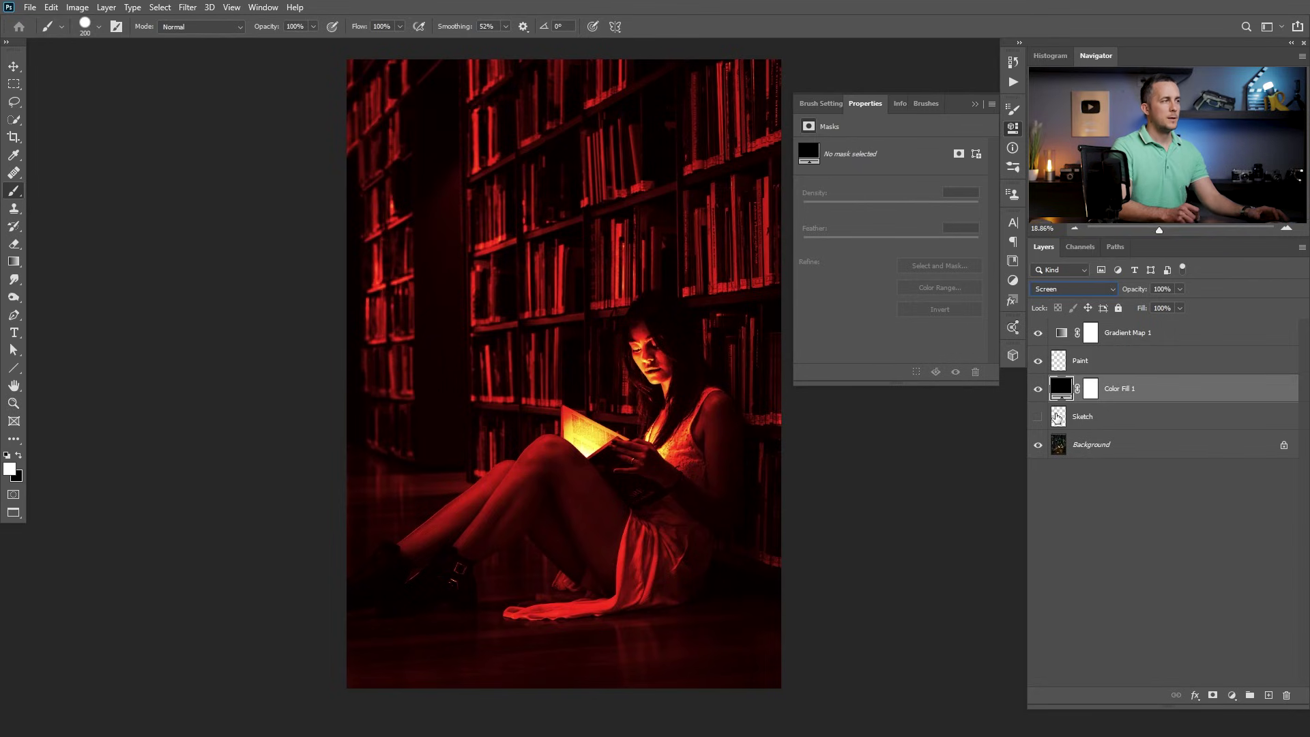
pyautogui.click(1038, 333)
pyautogui.click(1038, 333)
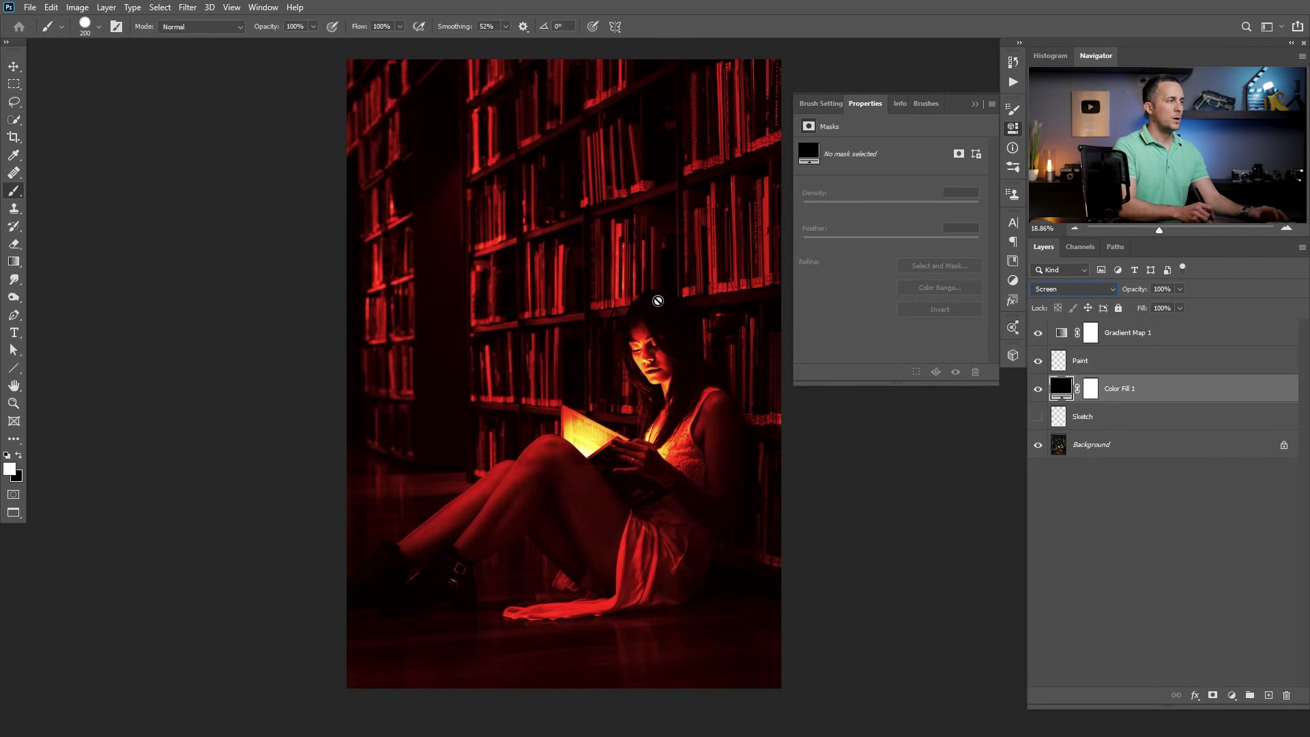
pyautogui.click(976, 105)
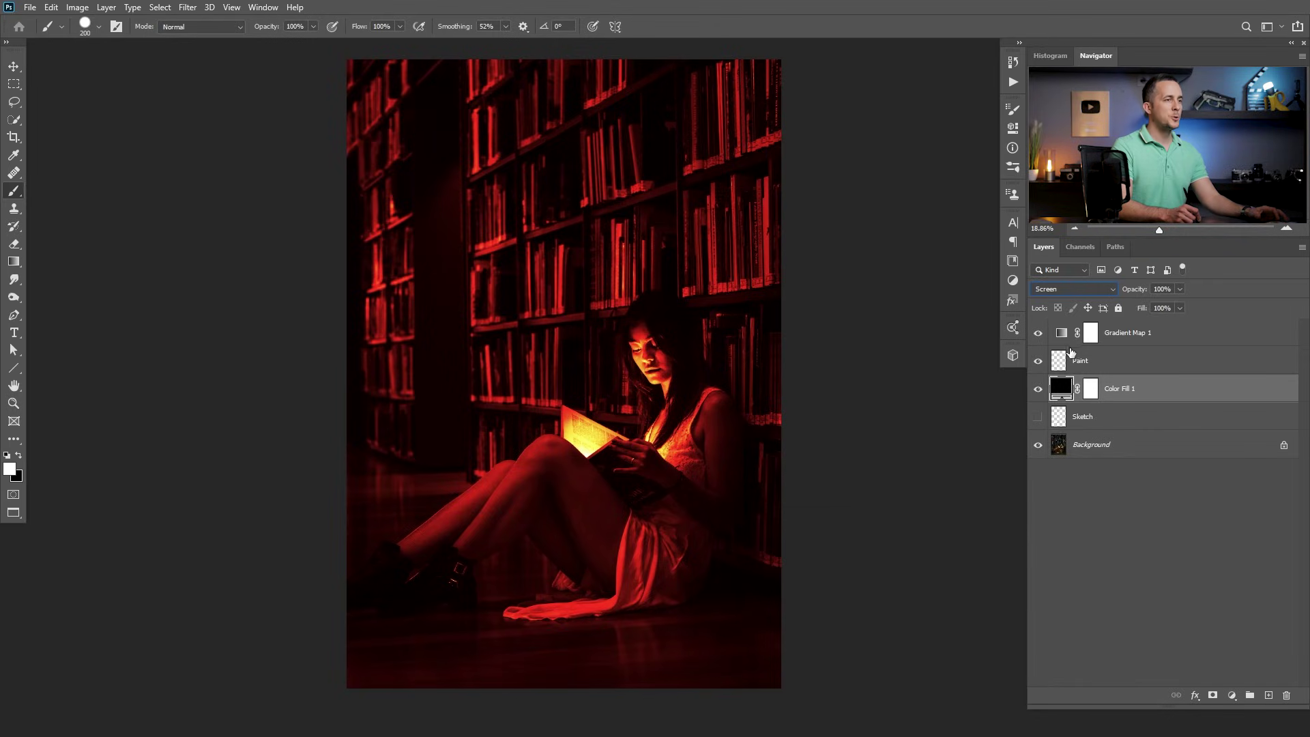
# Step: Select Gradient Map 1, Paint and Color Fill 1 together, resetting colours to black and white
pyautogui.click(1070, 339)
pyautogui.press('x')
pyautogui.keyDown('shift'); pyautogui.click(1068, 395); pyautogui.keyUp('shift')
# Step: Make white the painting colour and group the three layers into an expanded Group 1
pyautogui.press('x')
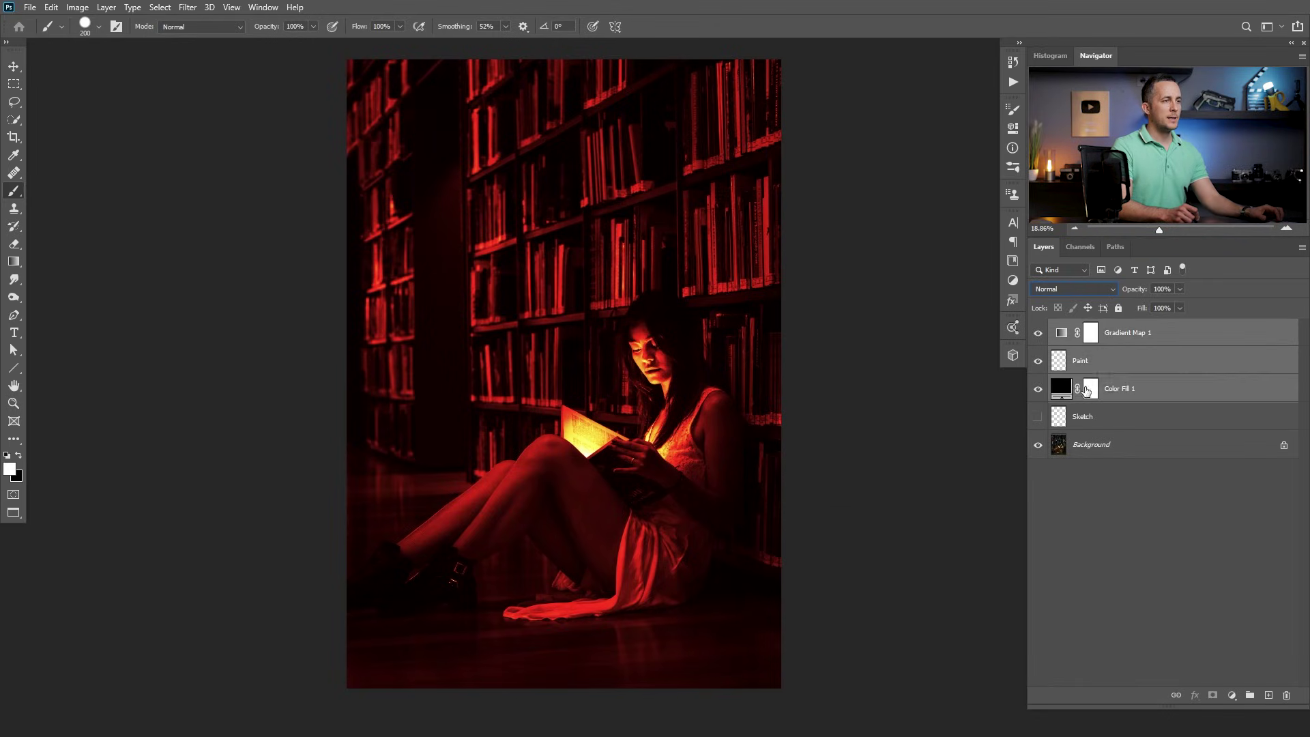
pyautogui.hotkey('ctrl', 'g')
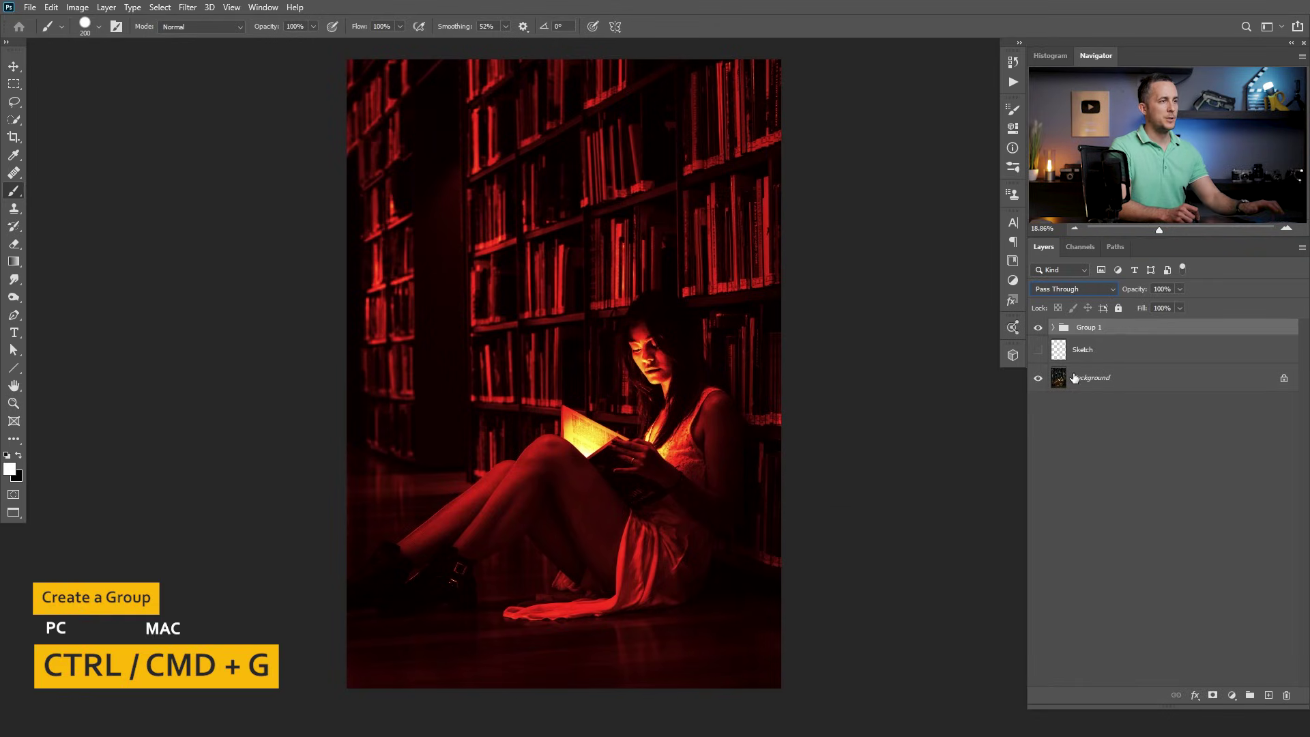
pyautogui.click(1054, 329)
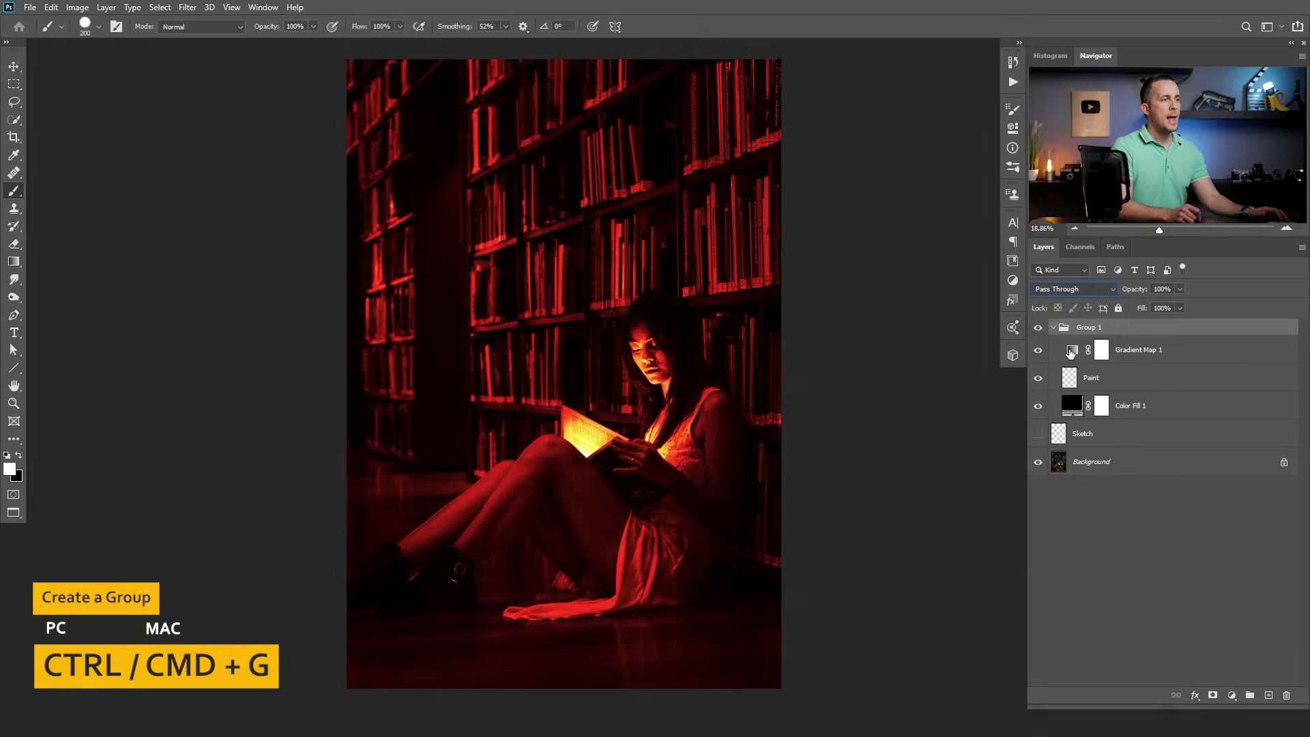
# Step: Set Color Fill 1 back to Normal and Group 1 to Screen blending
pyautogui.click(1072, 405)
pyautogui.click(1076, 290)
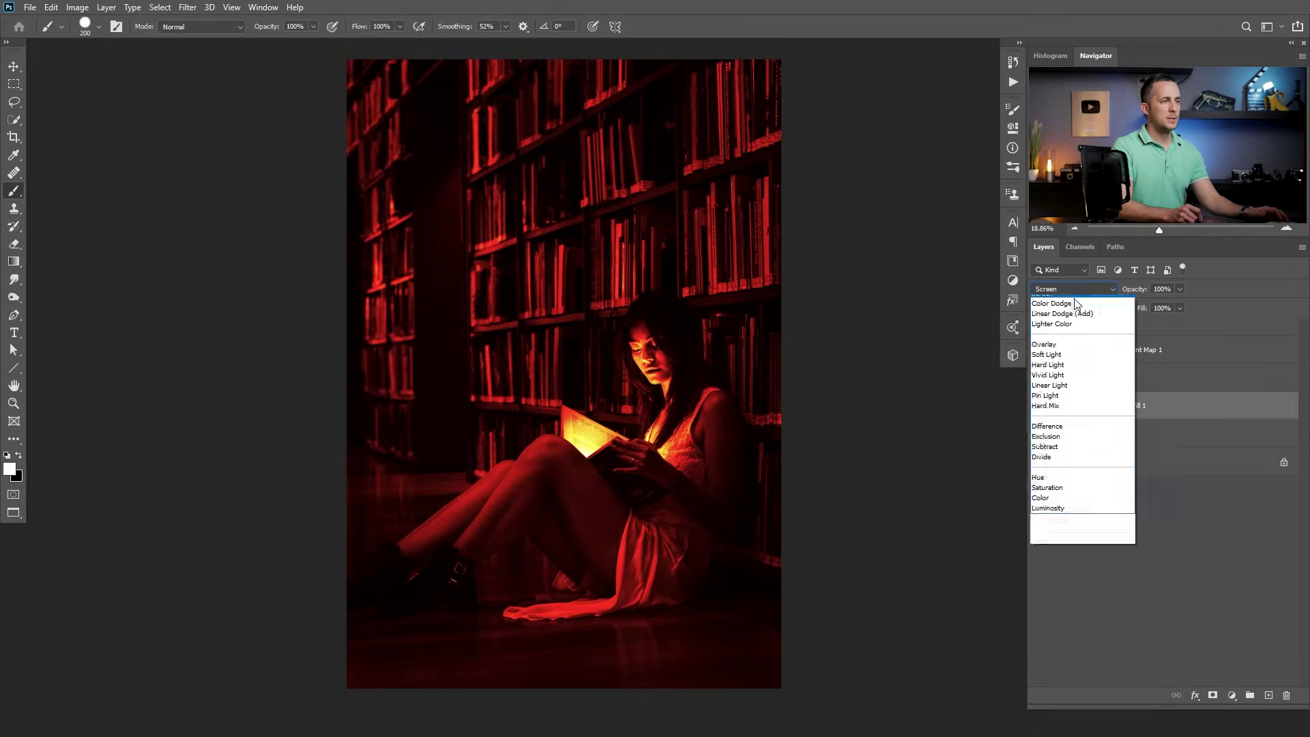
pyautogui.click(1074, 303)
pyautogui.click(1070, 332)
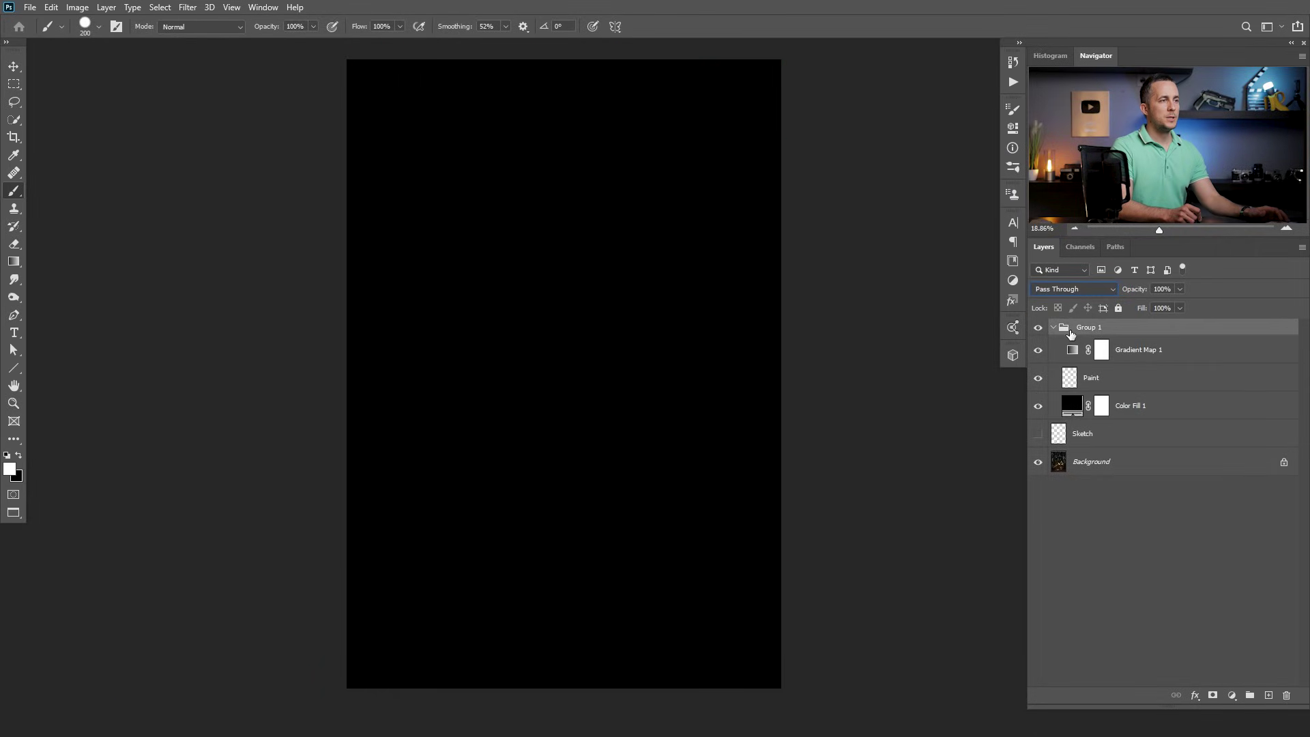
pyautogui.click(1076, 289)
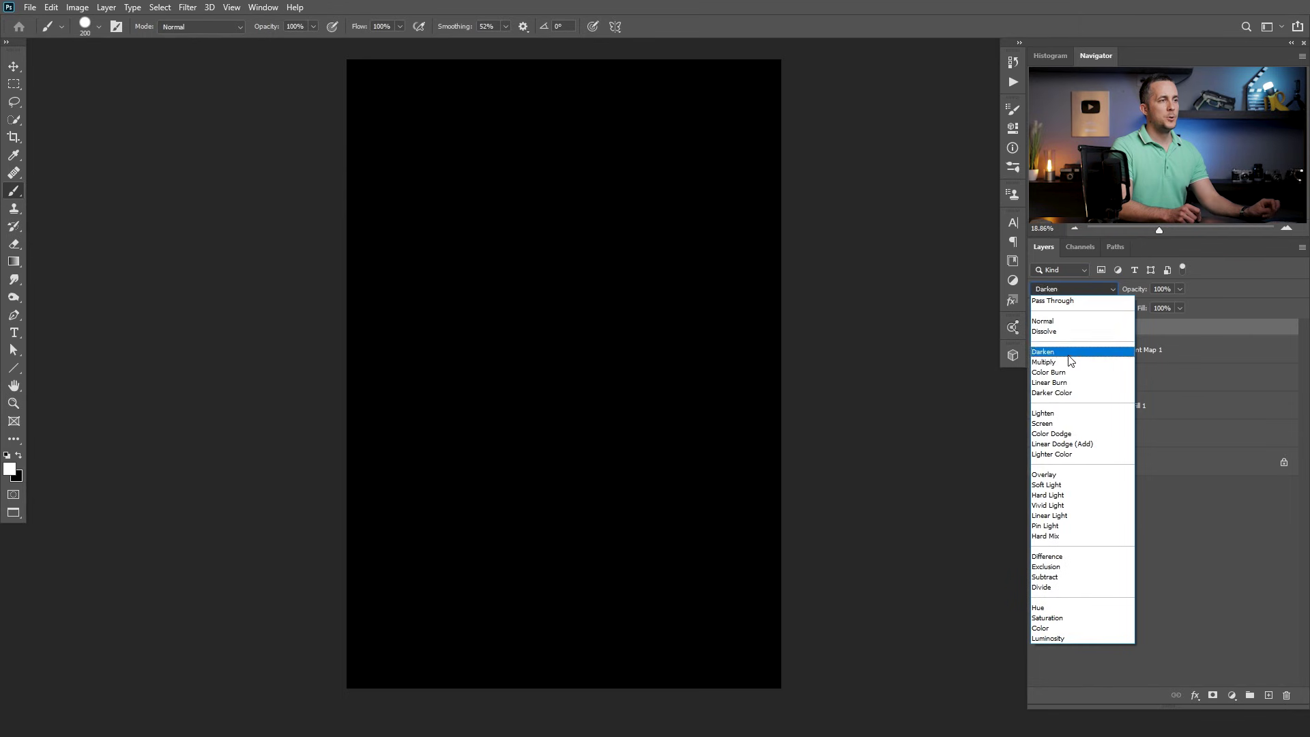
pyautogui.click(1064, 423)
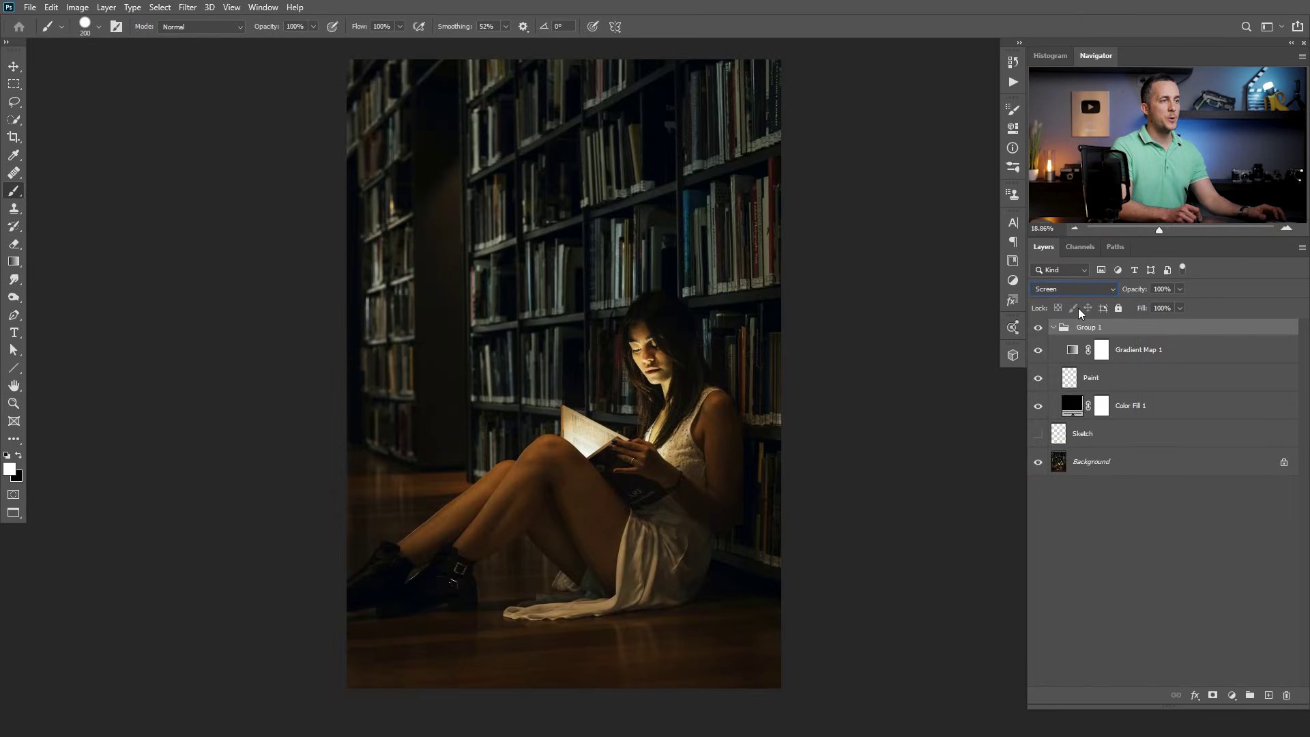
pyautogui.click(1092, 352)
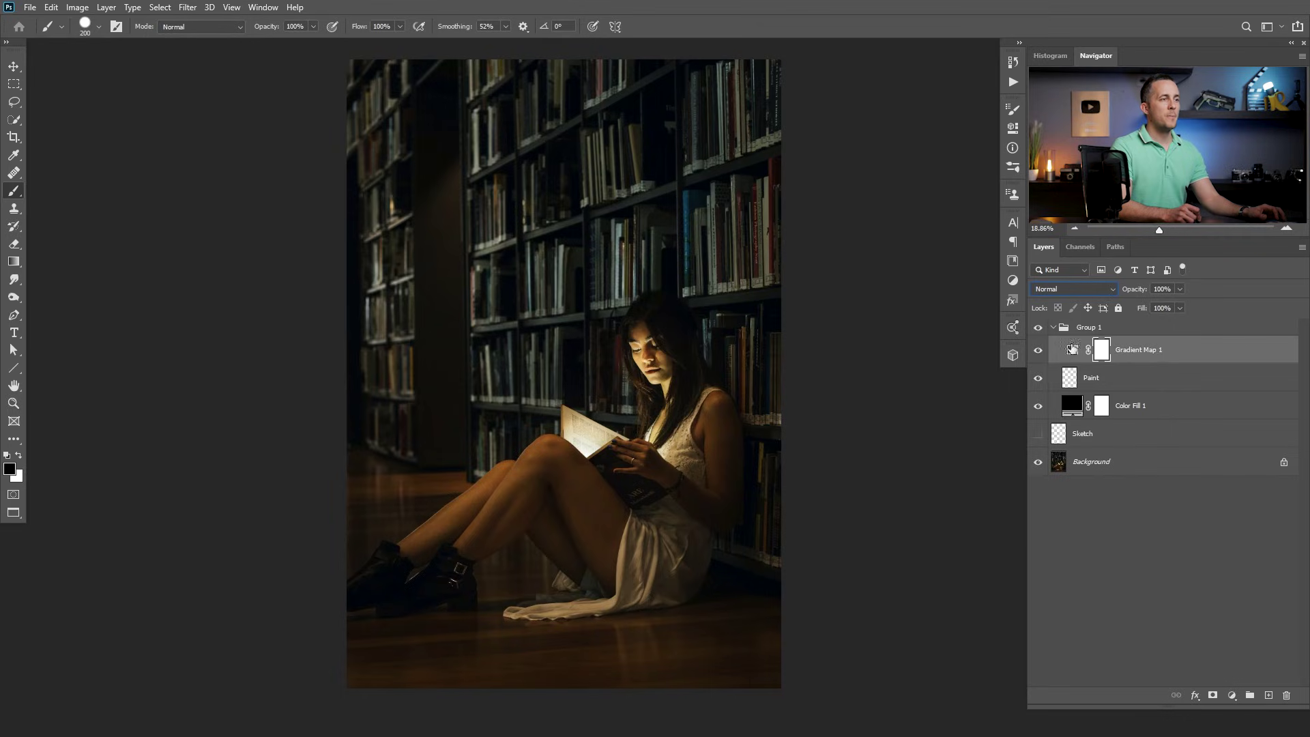
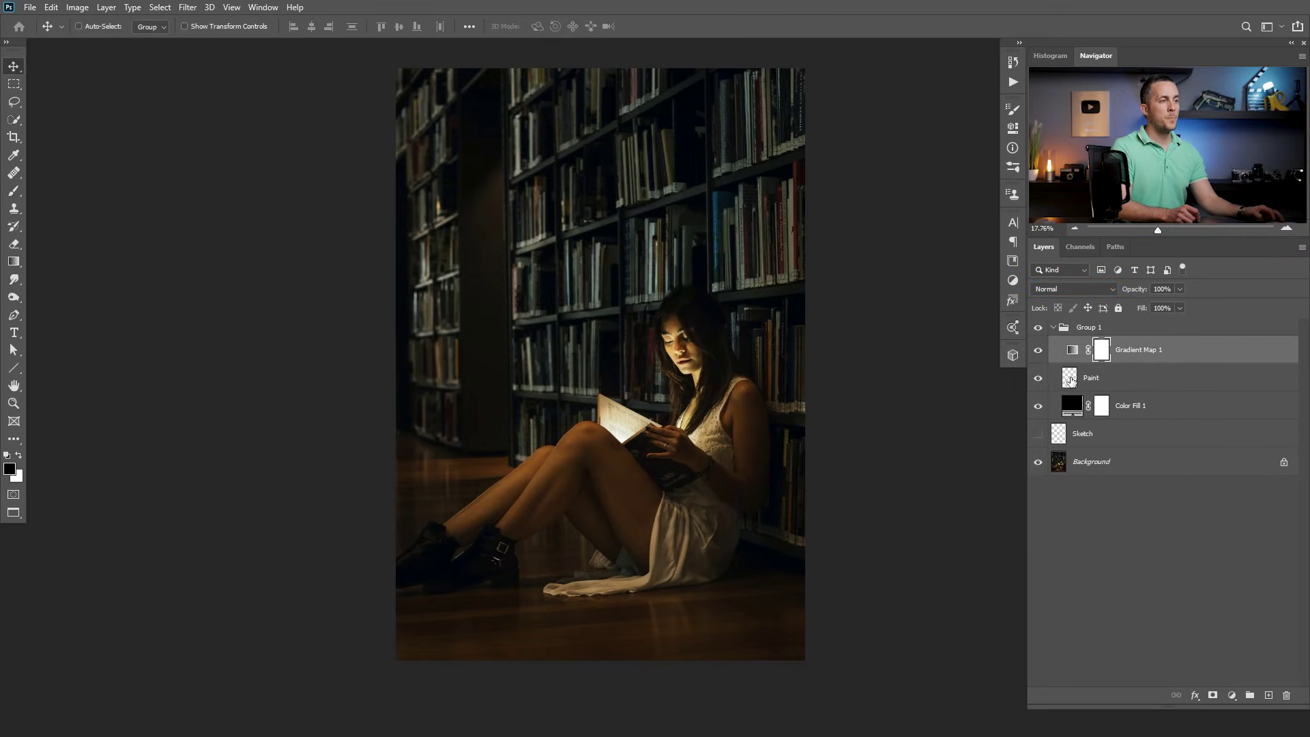
# Step: Load a white Hard Round brush
pyautogui.press('x')
pyautogui.press('b')
pyautogui.rightClick(627, 296)
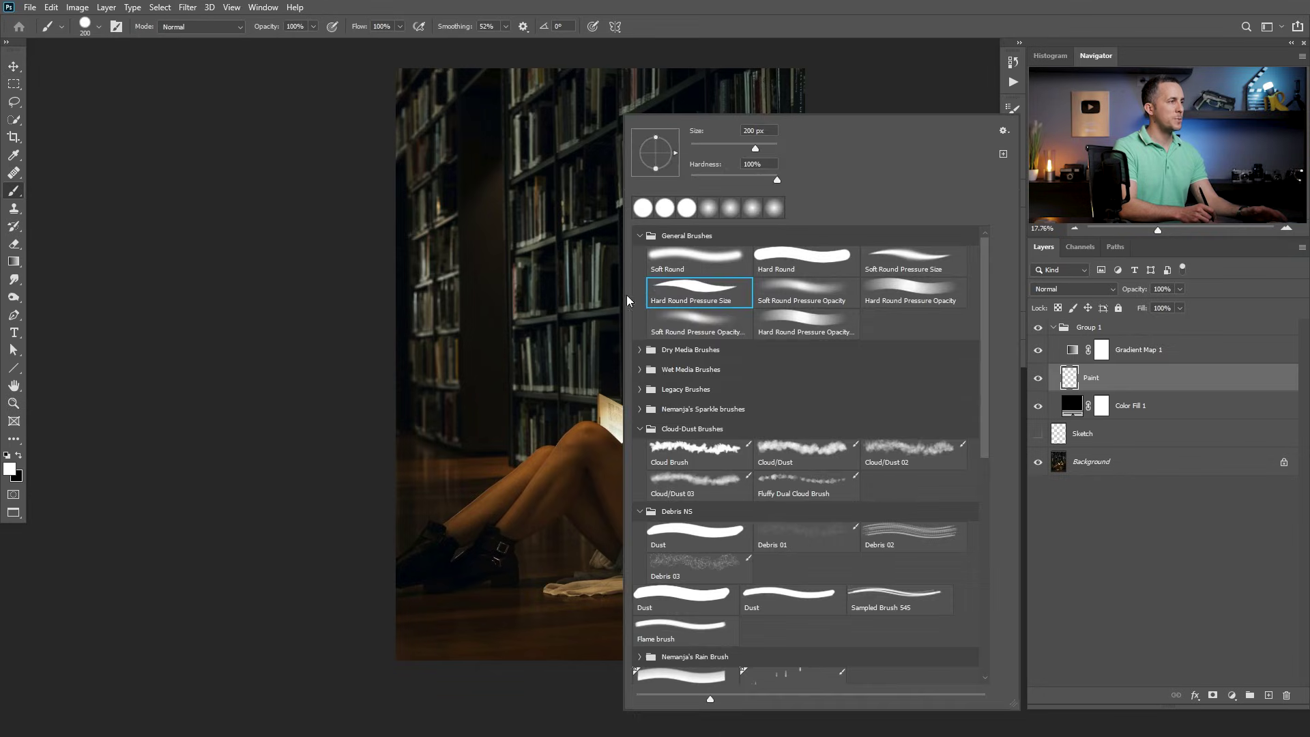
pyautogui.click(802, 256)
pyautogui.press('Return')
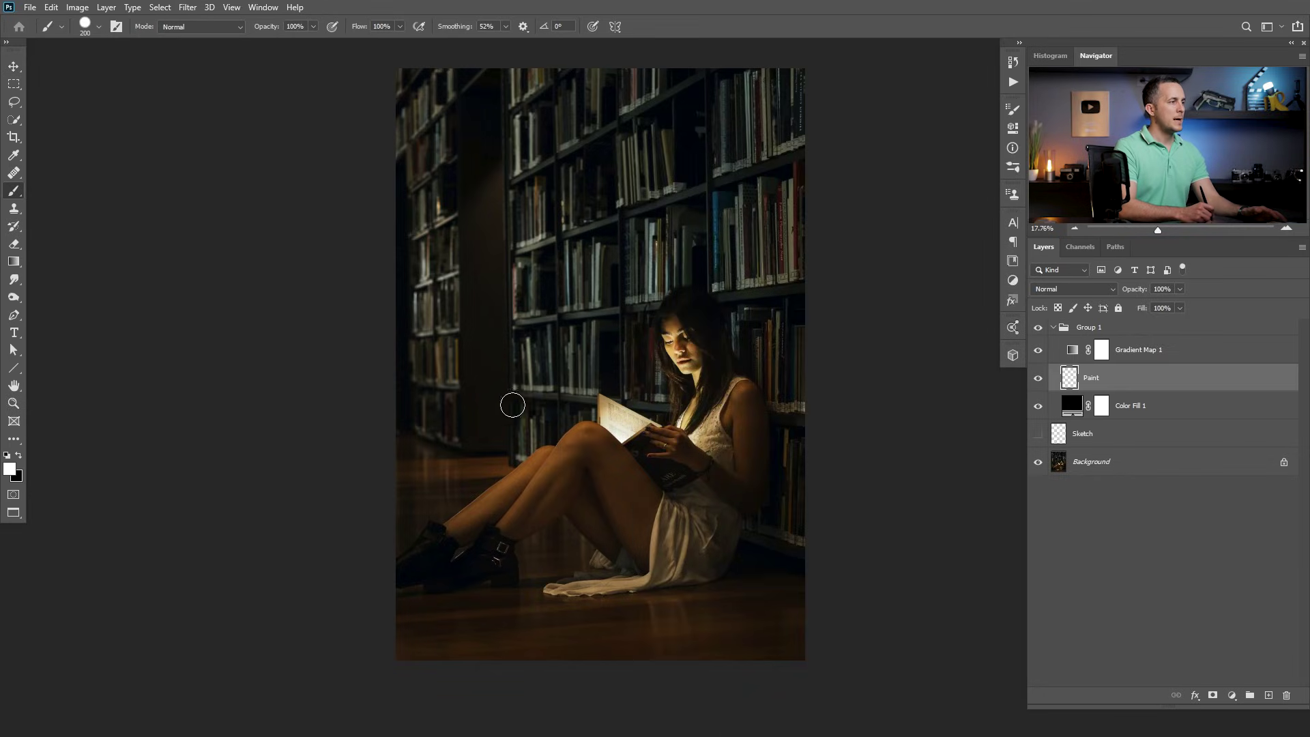
# Step: Paint test streaks at 100%, lower, 60% and 26% opacity, showing white, yellow, orange and red
pyautogui.moveTo(482, 433); pyautogui.dragTo(647, 320)
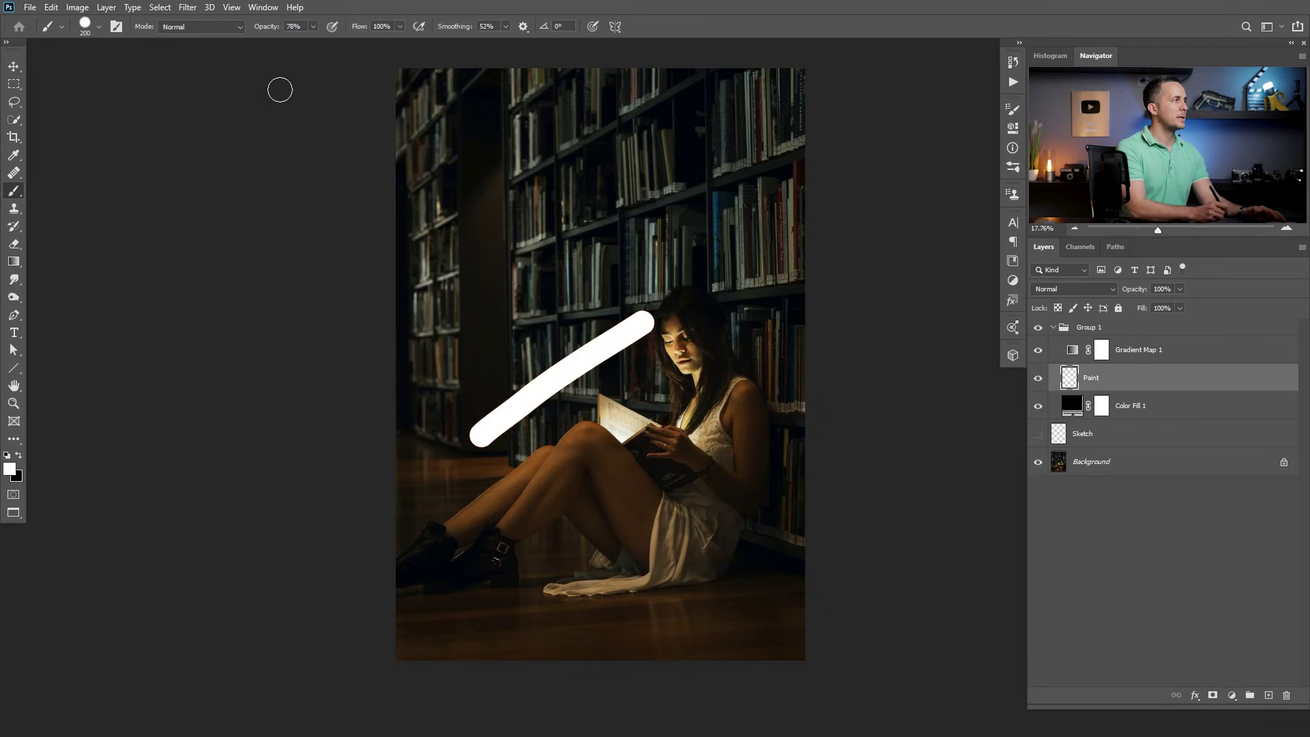
pyautogui.moveTo(462, 396); pyautogui.dragTo(593, 296)
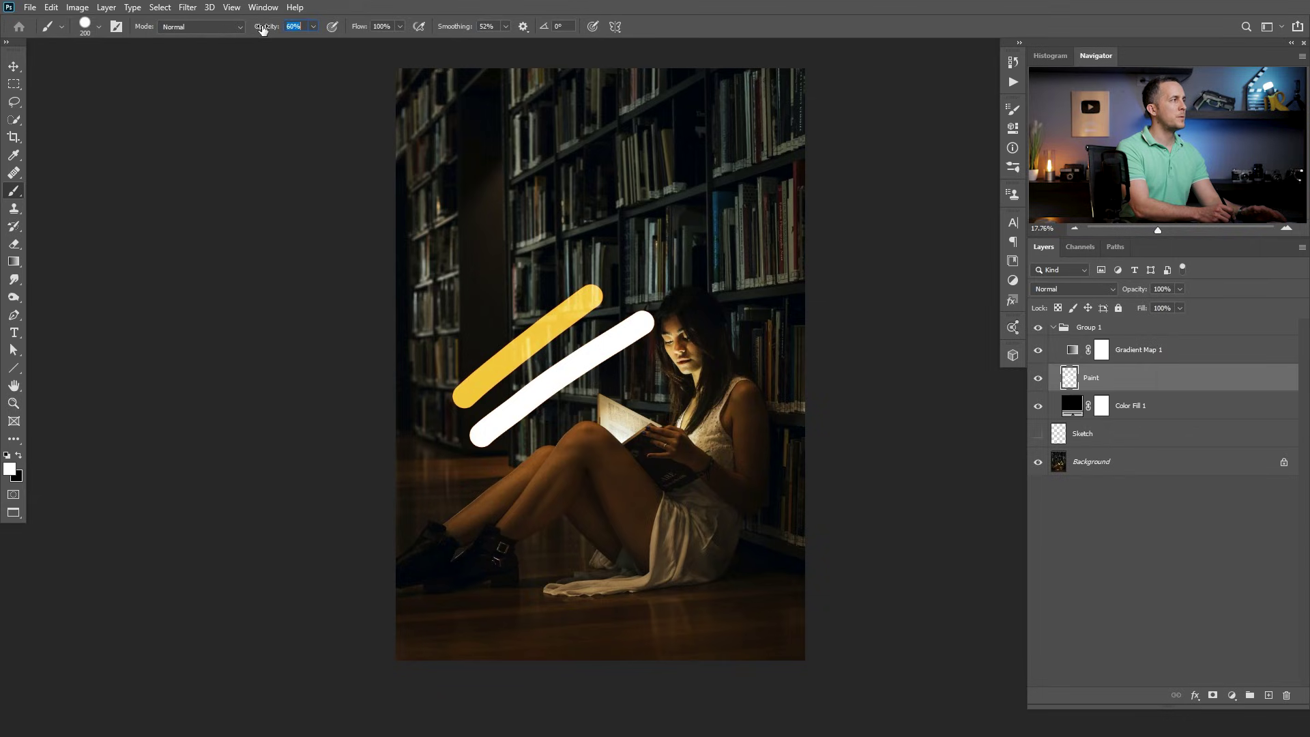
pyautogui.press('Return')
pyautogui.moveTo(445, 354); pyautogui.dragTo(546, 274)
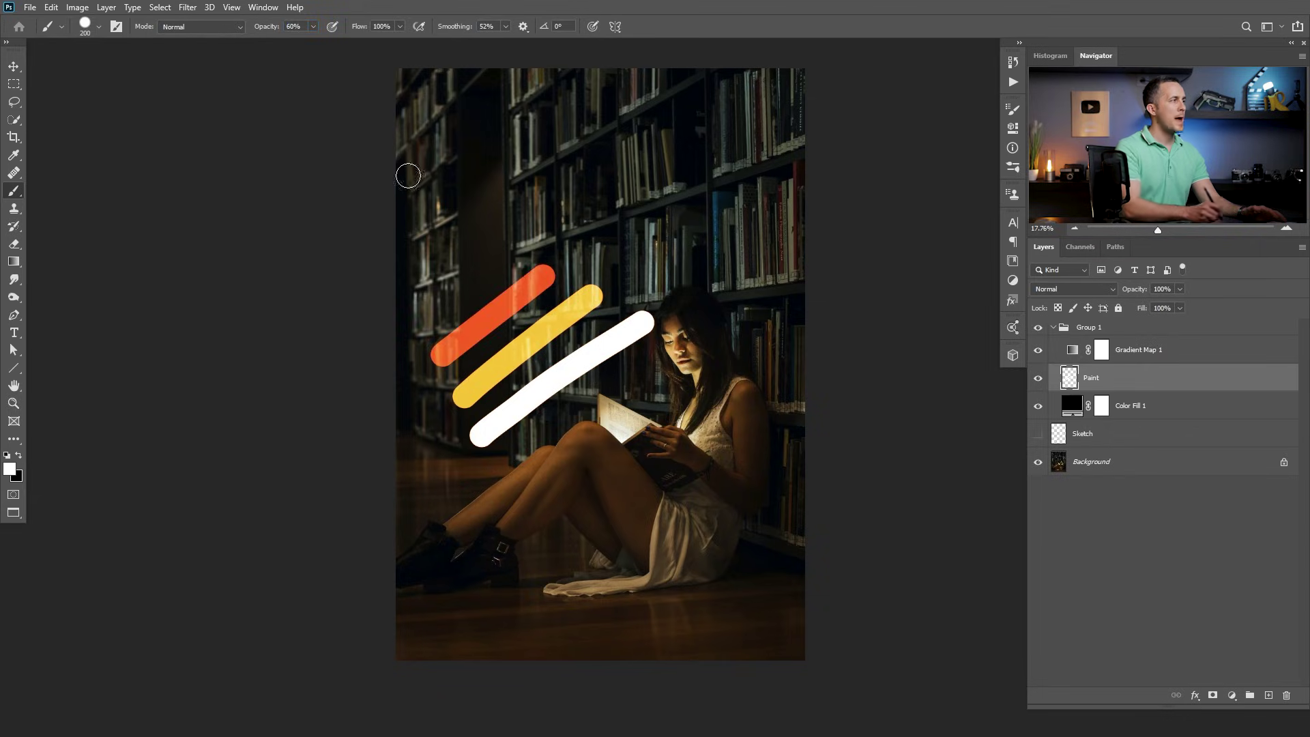
pyautogui.press('Return')
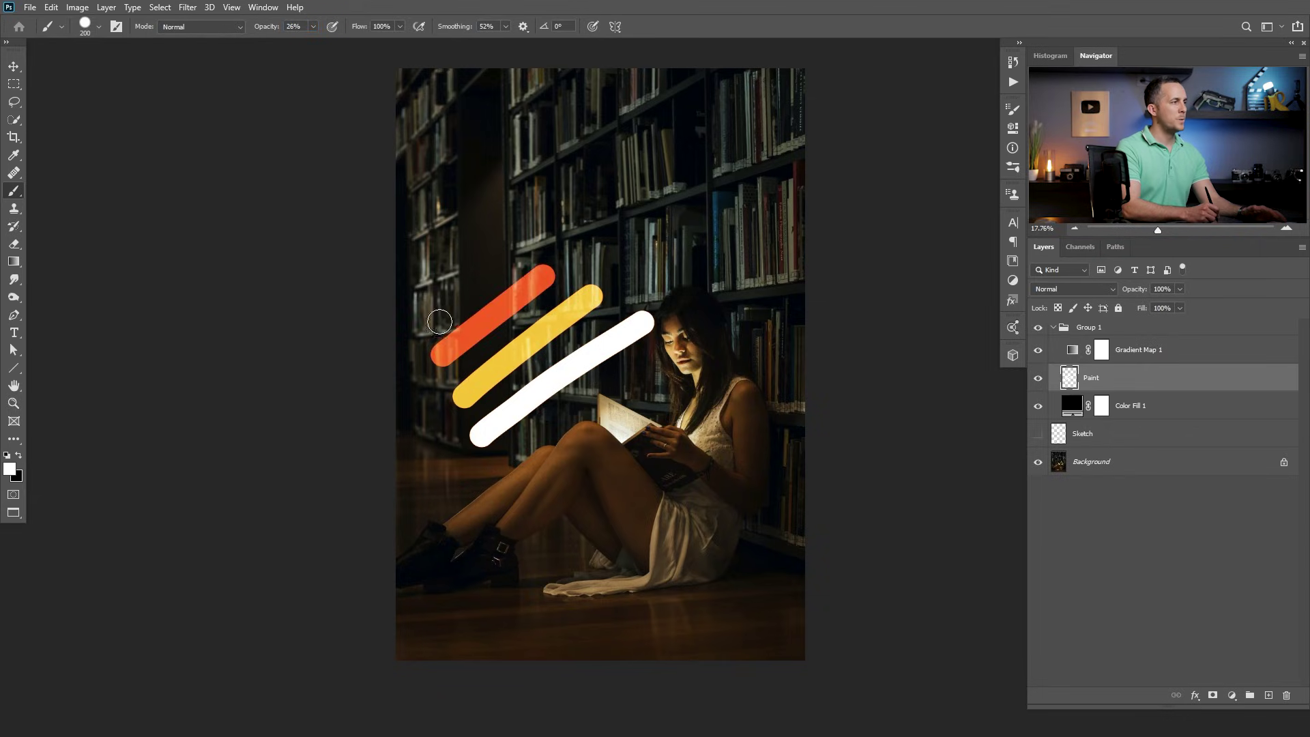
pyautogui.moveTo(430, 318); pyautogui.dragTo(494, 261)
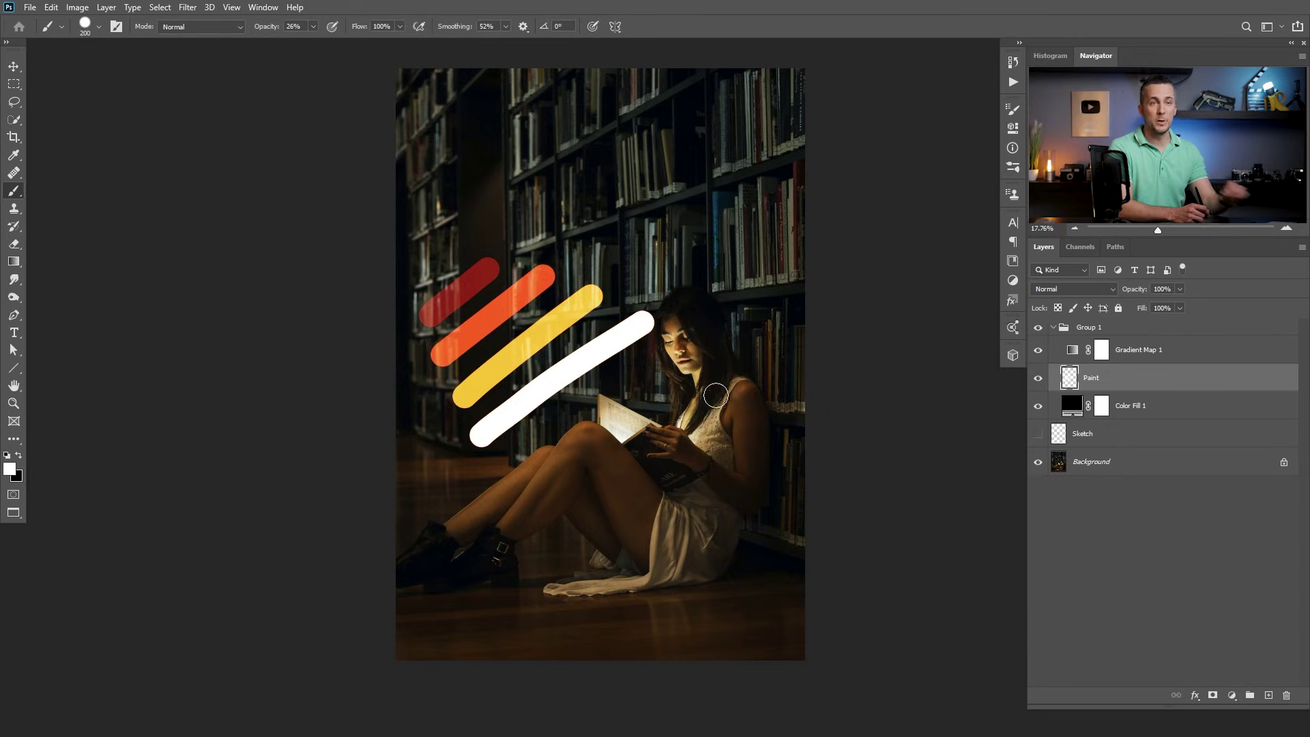
# Step: Inspect the Gradient Map 1 adjustment settings
pyautogui.click(1076, 354)
pyautogui.doubleClick(1076, 353)
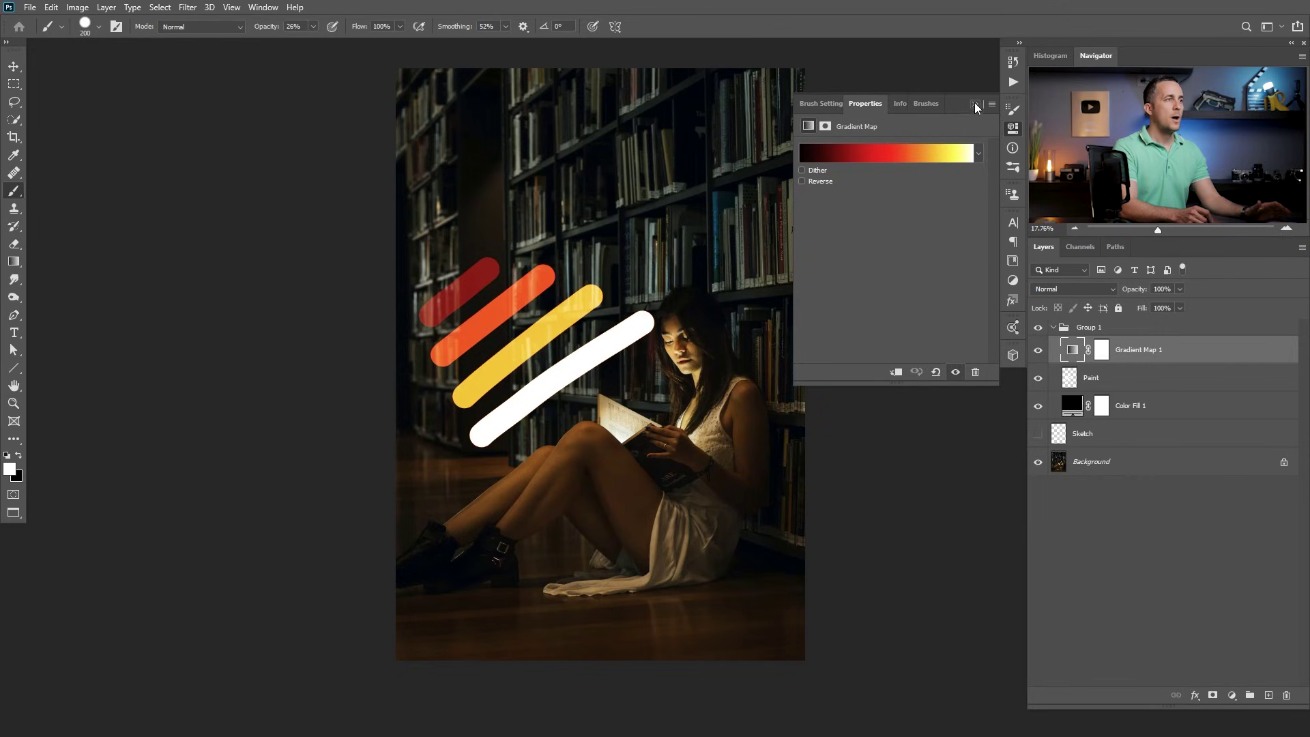
pyautogui.click(974, 102)
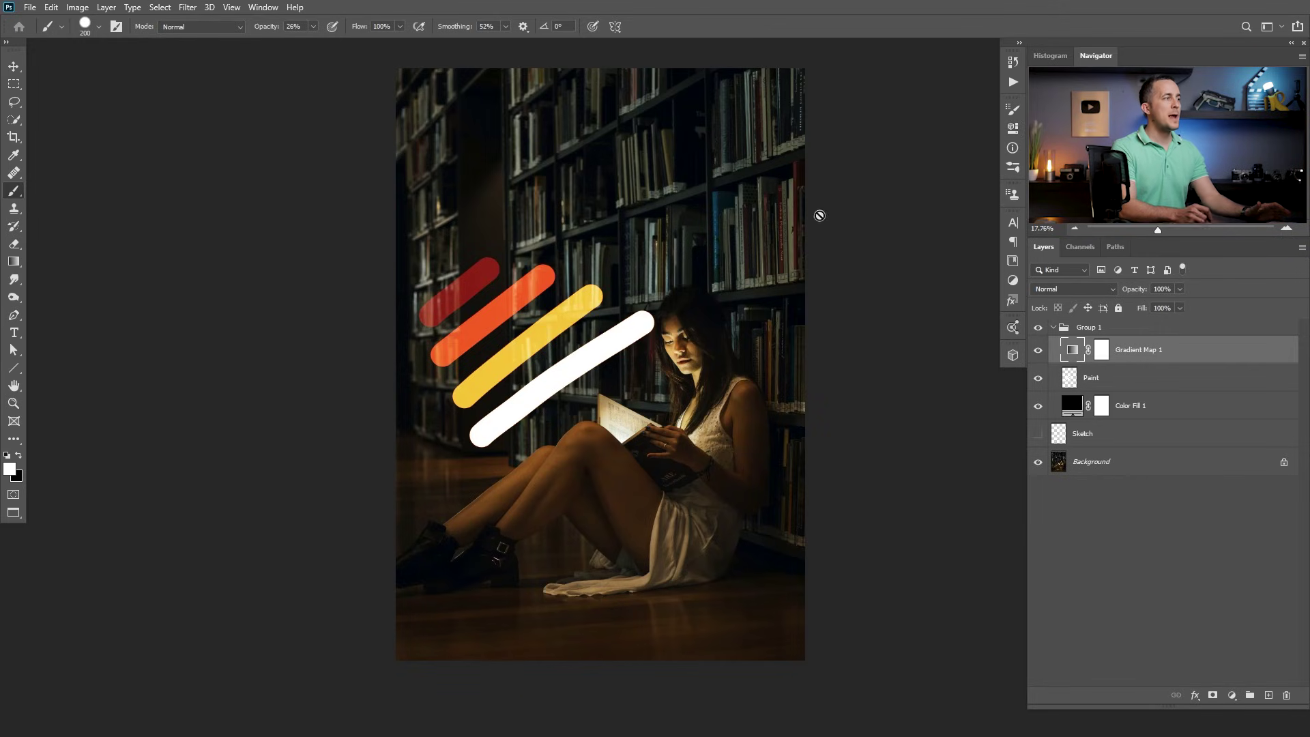
# Step: Wipe all the test strokes off the Paint layer
pyautogui.click(1072, 381)
pyautogui.hotkey('ctrl', 'a')
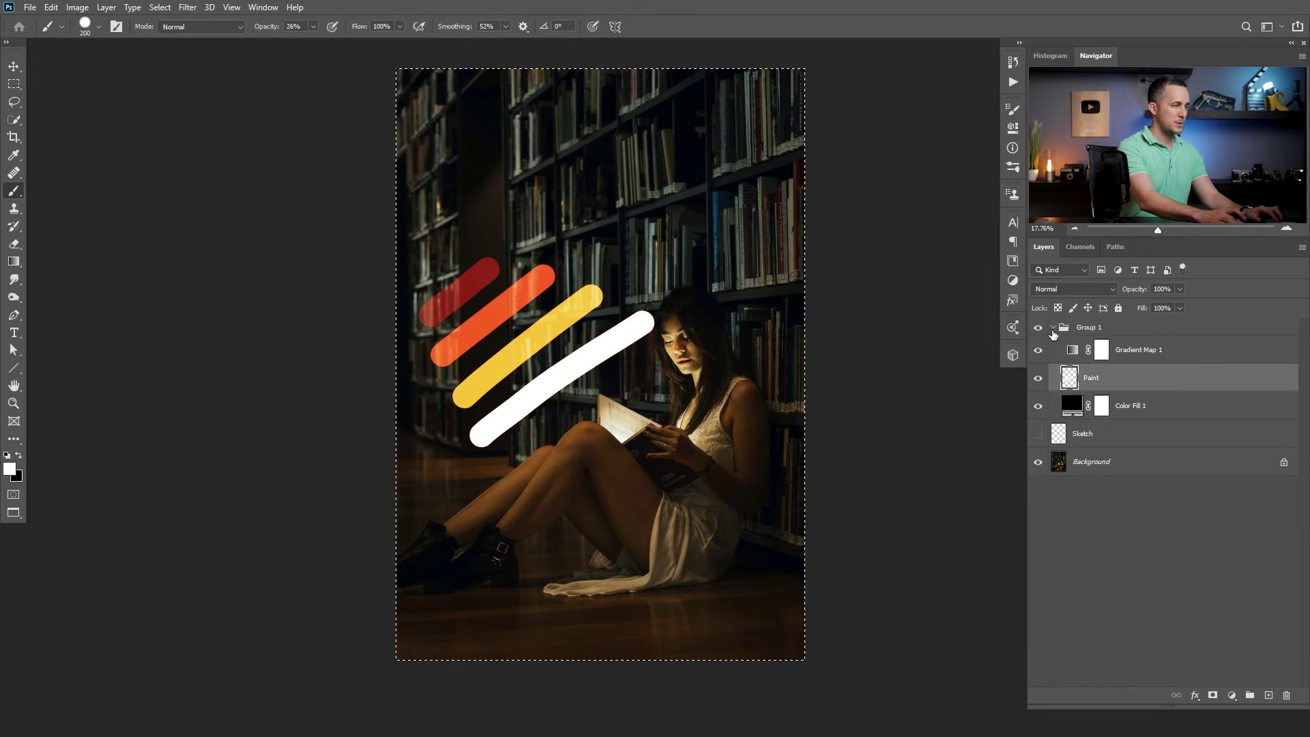
pyautogui.press('Delete')
pyautogui.hotkey('ctrl', 'd')
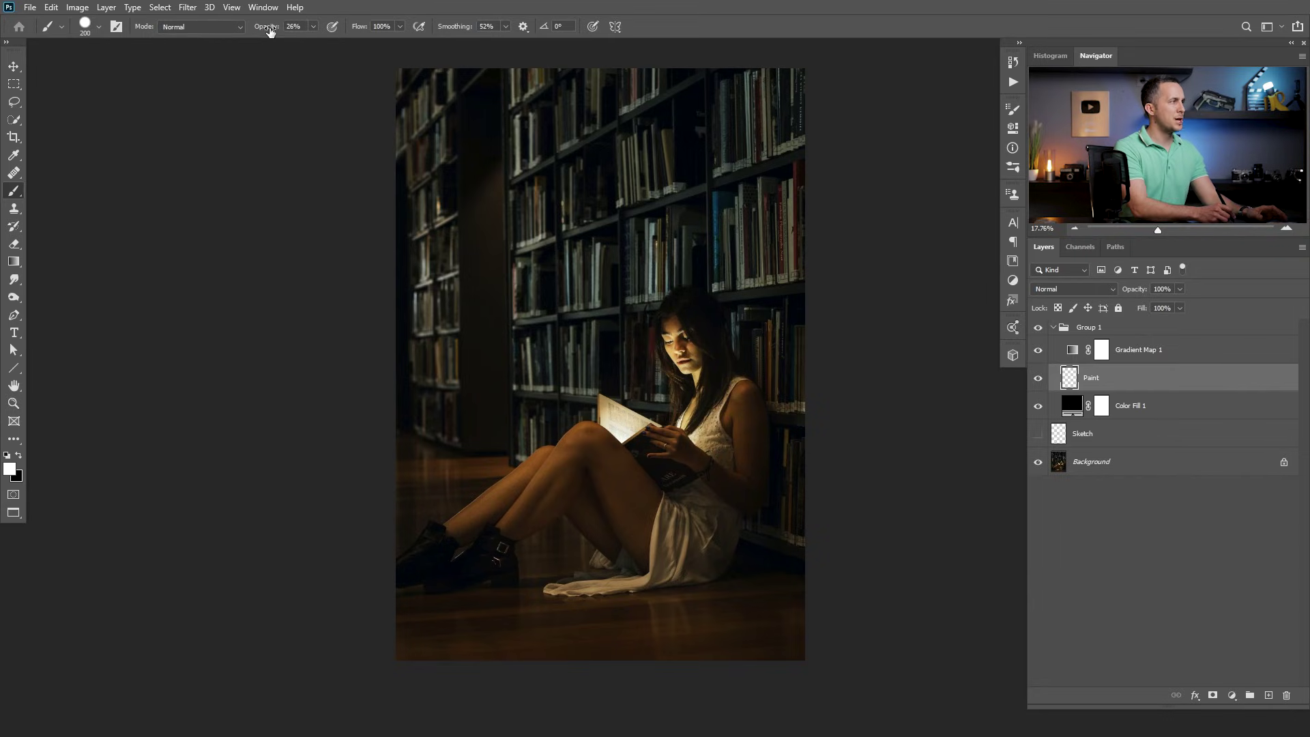
# Step: Select the Hard Round Pressure Opacity brush preset
pyautogui.rightClick(625, 345)
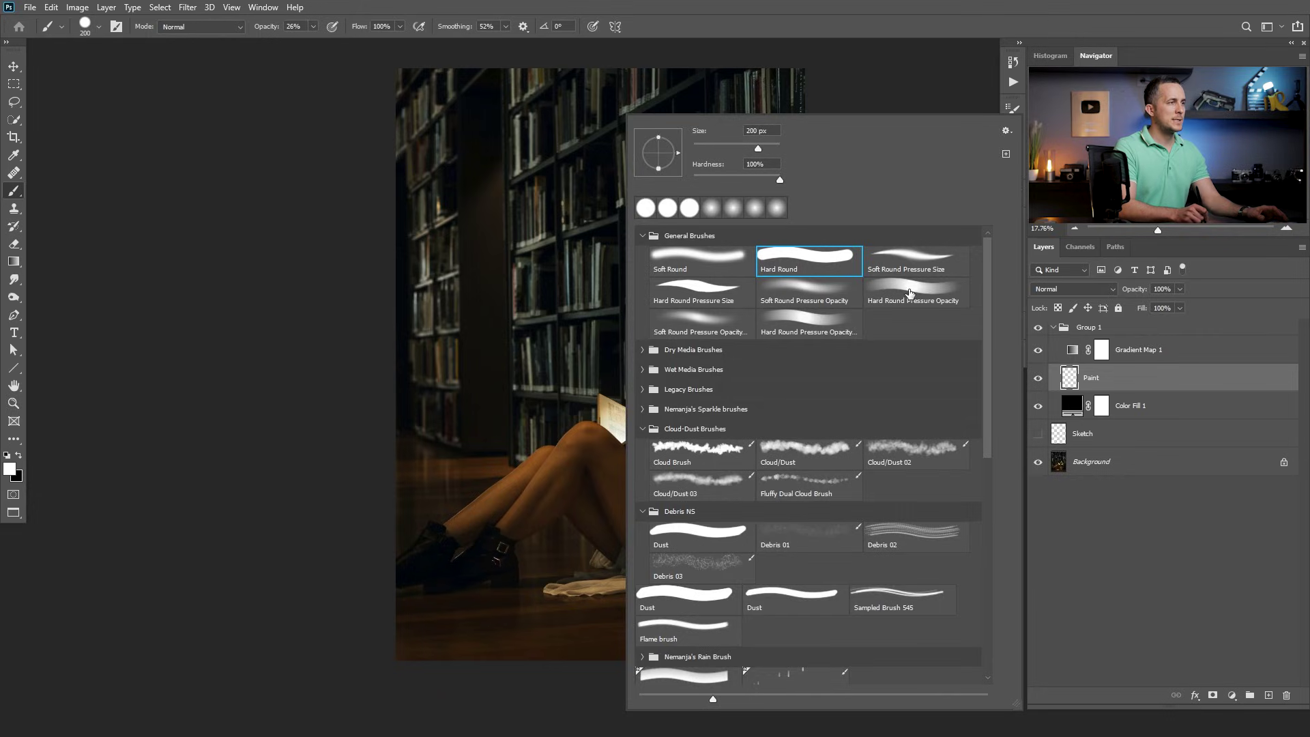
pyautogui.click(928, 297)
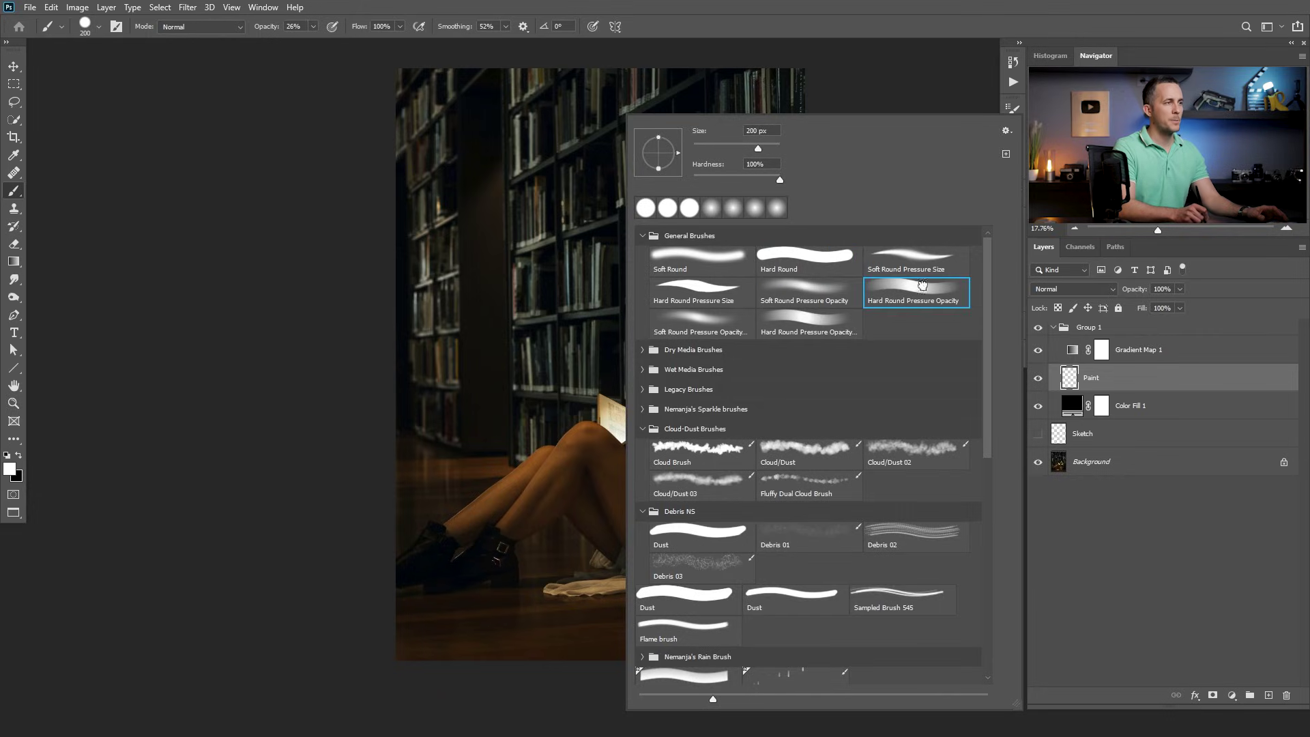
pyautogui.click(821, 63)
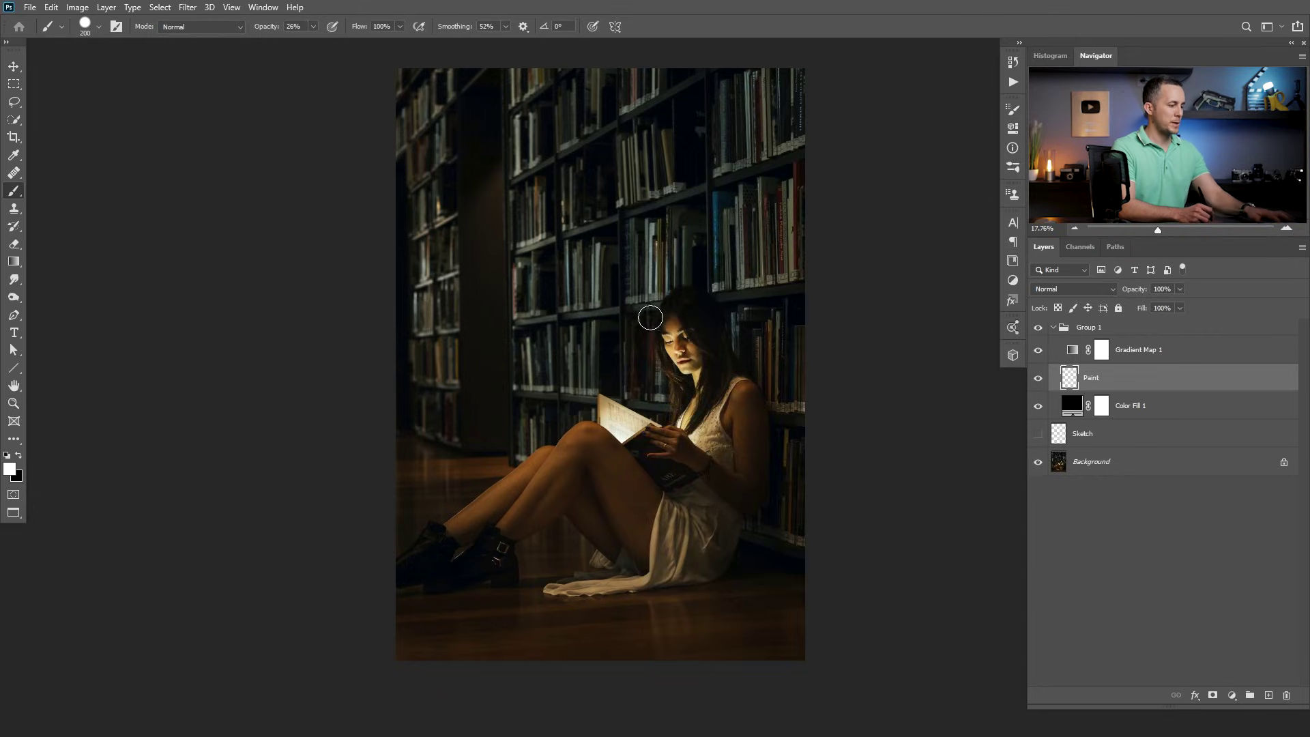
# Step: Enable Transfer in Brush Settings and raise the brush opacity to 100%
pyautogui.press('F5')
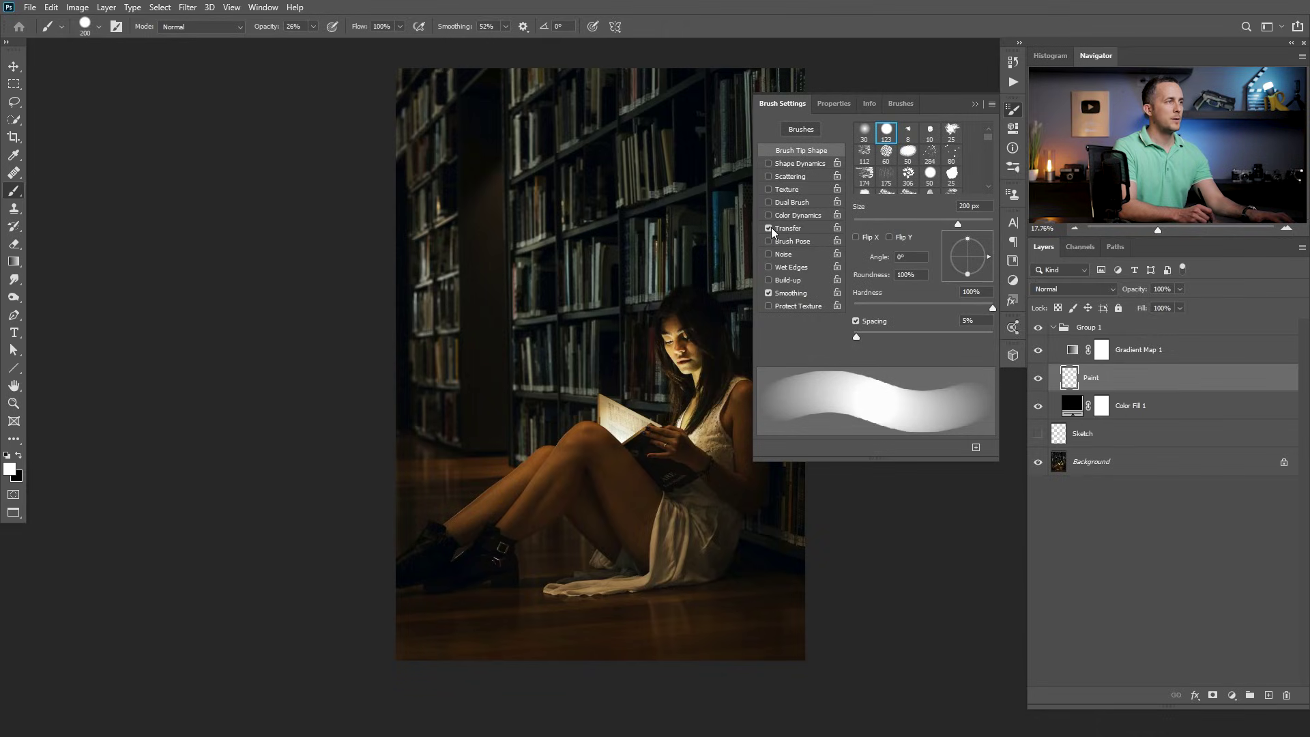
pyautogui.click(769, 228)
pyautogui.click(769, 228)
pyautogui.click(786, 228)
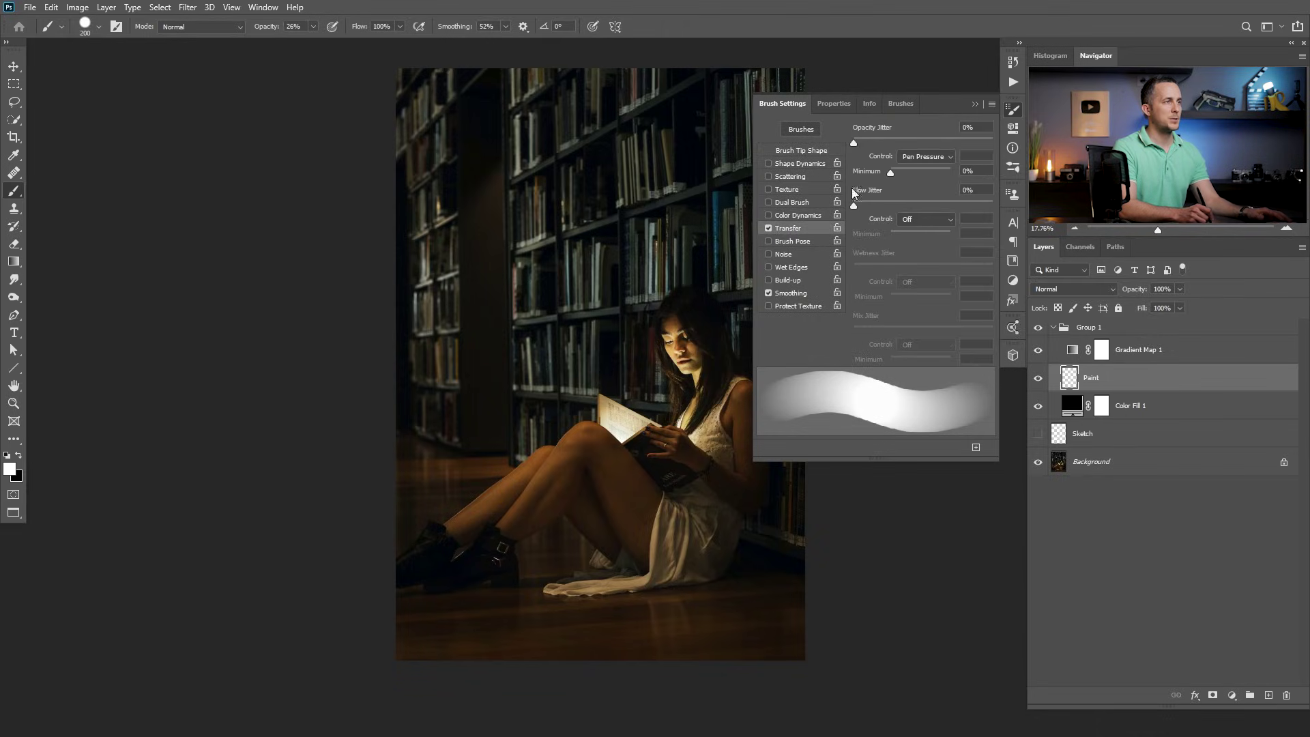
pyautogui.click(974, 103)
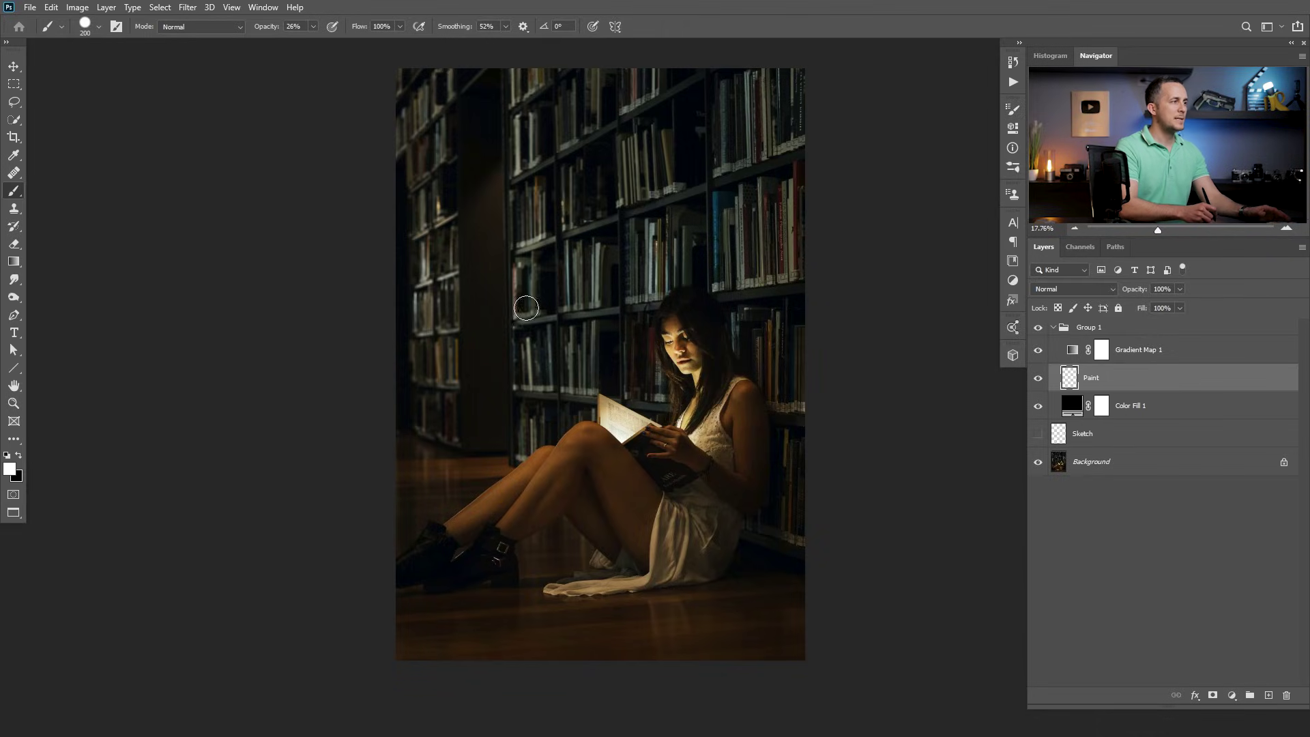
pyautogui.moveTo(262, 29); pyautogui.dragTo(365, 22)
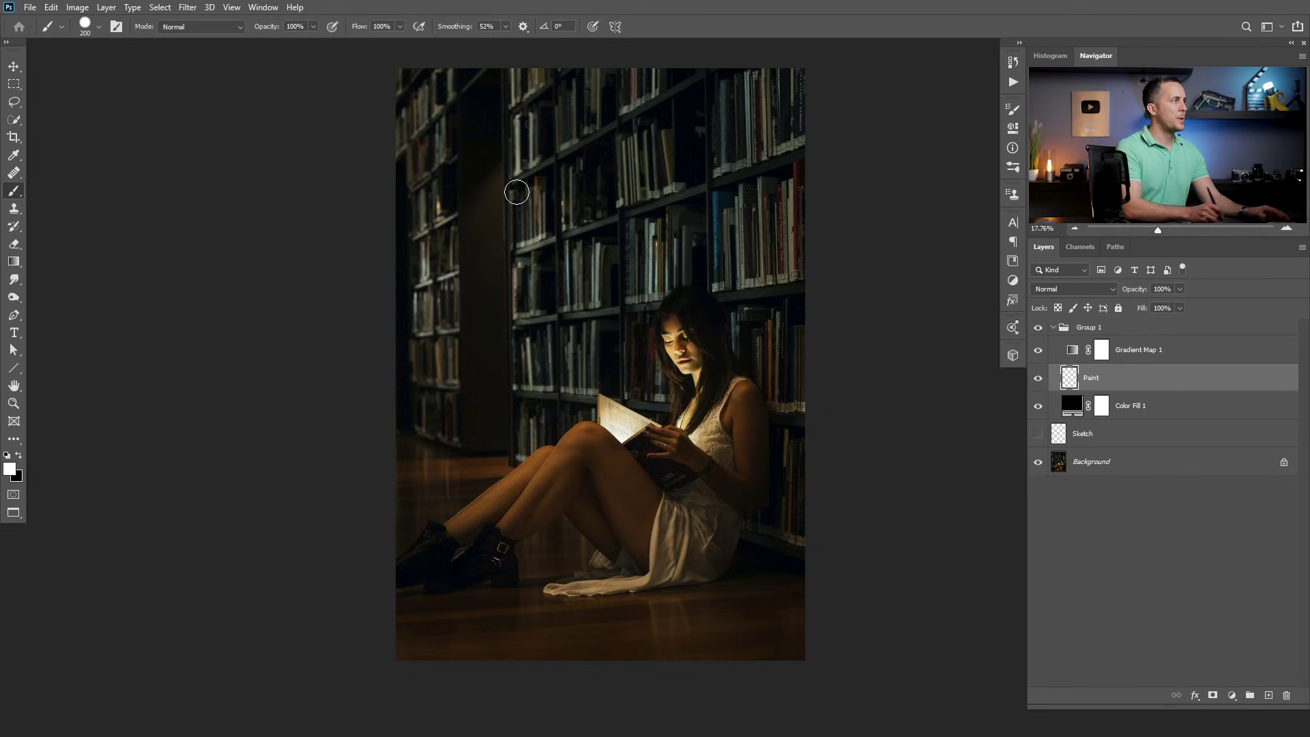
# Step: Paint a pressure-varied looping streak around the reader, then erase it from the Paint layer
pyautogui.moveTo(477, 345)
pyautogui.mouseDown()
pyautogui.moveTo(716, 220)
pyautogui.moveTo(719, 163)
pyautogui.moveTo(665, 117)
pyautogui.moveTo(574, 133)
pyautogui.moveTo(523, 192)
pyautogui.moveTo(537, 261)
pyautogui.moveTo(601, 356)
pyautogui.moveTo(589, 464)
pyautogui.moveTo(561, 502)
pyautogui.moveTo(508, 514)
pyautogui.moveTo(463, 493)
pyautogui.moveTo(449, 449)
pyautogui.moveTo(469, 399)
pyautogui.moveTo(534, 377)
pyautogui.moveTo(675, 390)
pyautogui.moveTo(722, 353)
pyautogui.moveTo(701, 294)
pyautogui.moveTo(499, 258)
pyautogui.moveTo(452, 199)
pyautogui.moveTo(531, 141)
pyautogui.mouseUp()
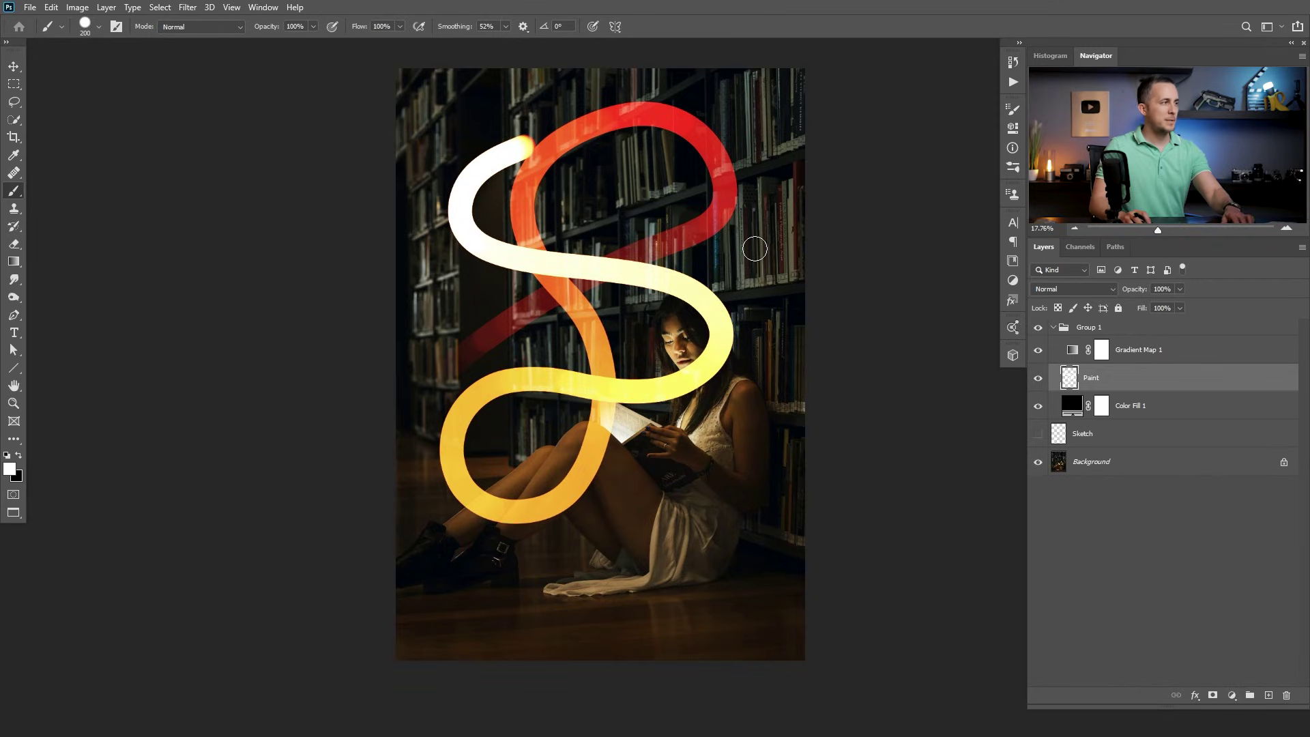
pyautogui.press('Delete')
pyautogui.hotkey('ctrl', 'z')
pyautogui.hotkey('ctrl', 'a')
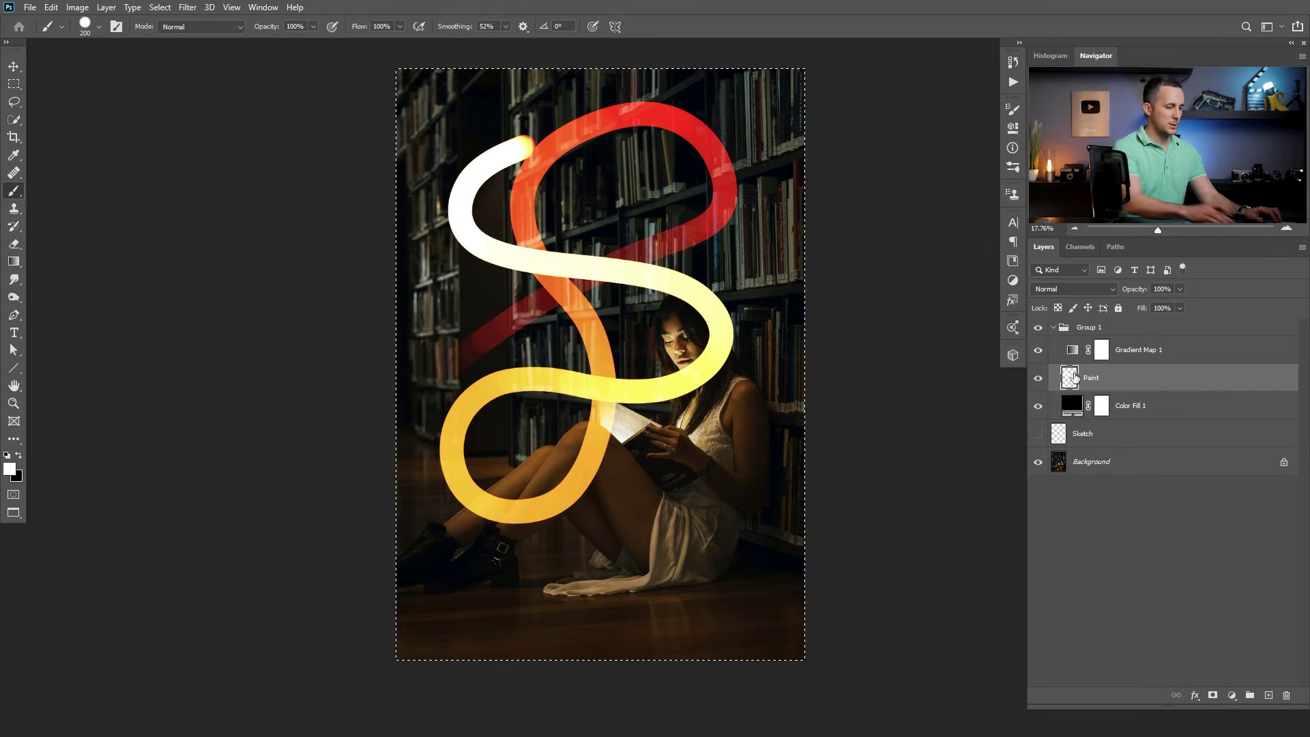
pyautogui.press('Delete')
pyautogui.hotkey('ctrl', 'd')
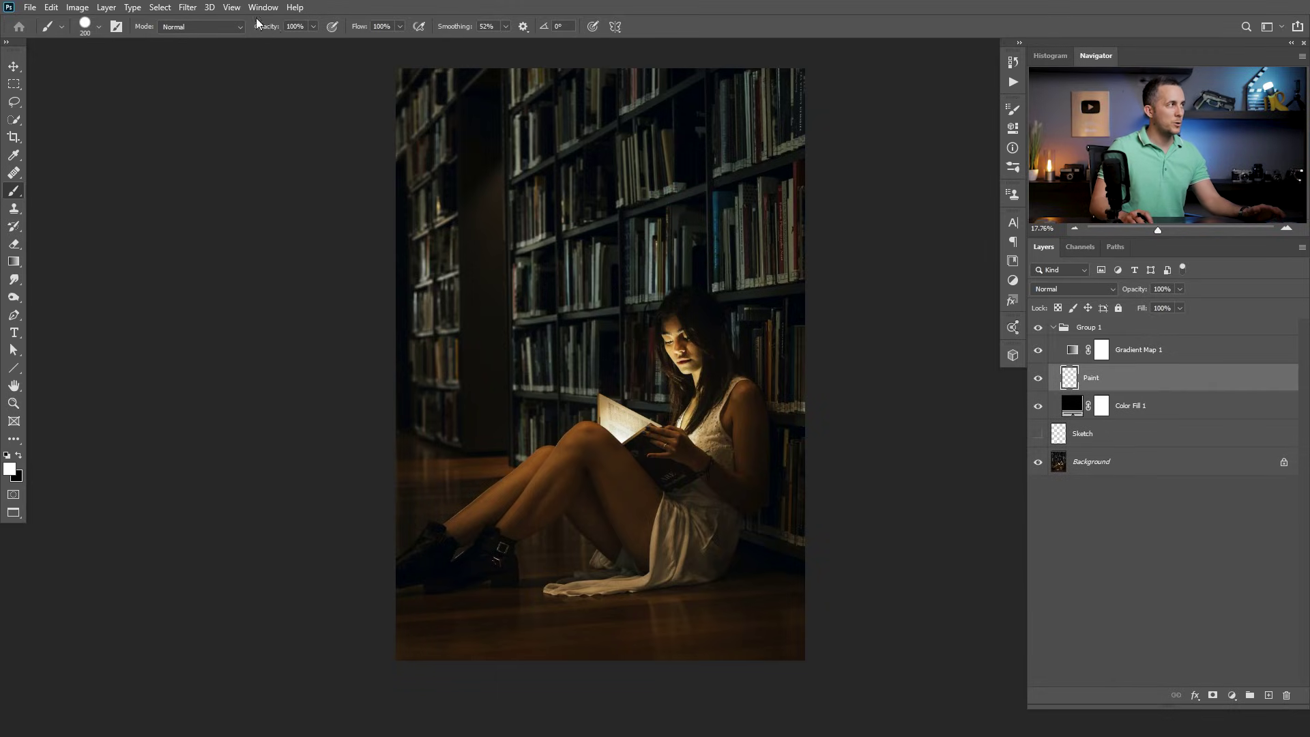
# Step: Set the brush's opacity Transfer control to Fade with a minimum of about 41%
pyautogui.rightClick(621, 218)
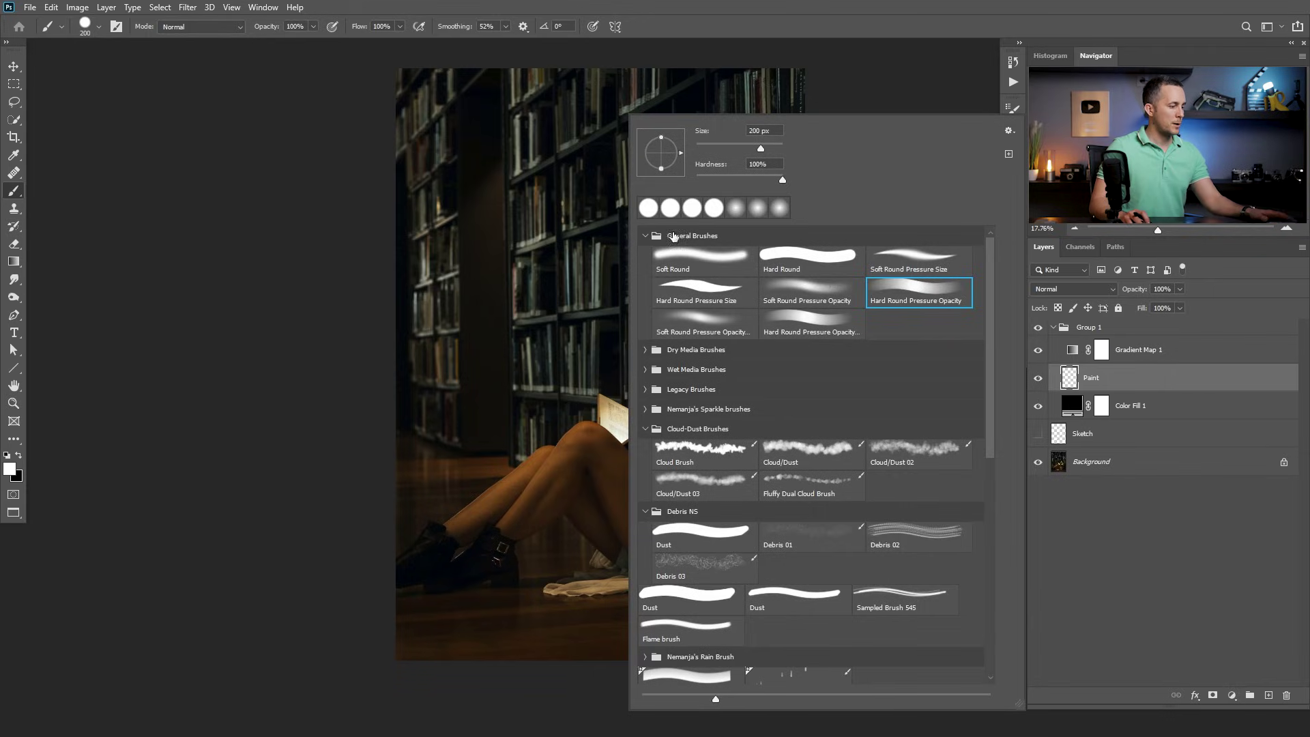
pyautogui.press('Escape')
pyautogui.press('F5')
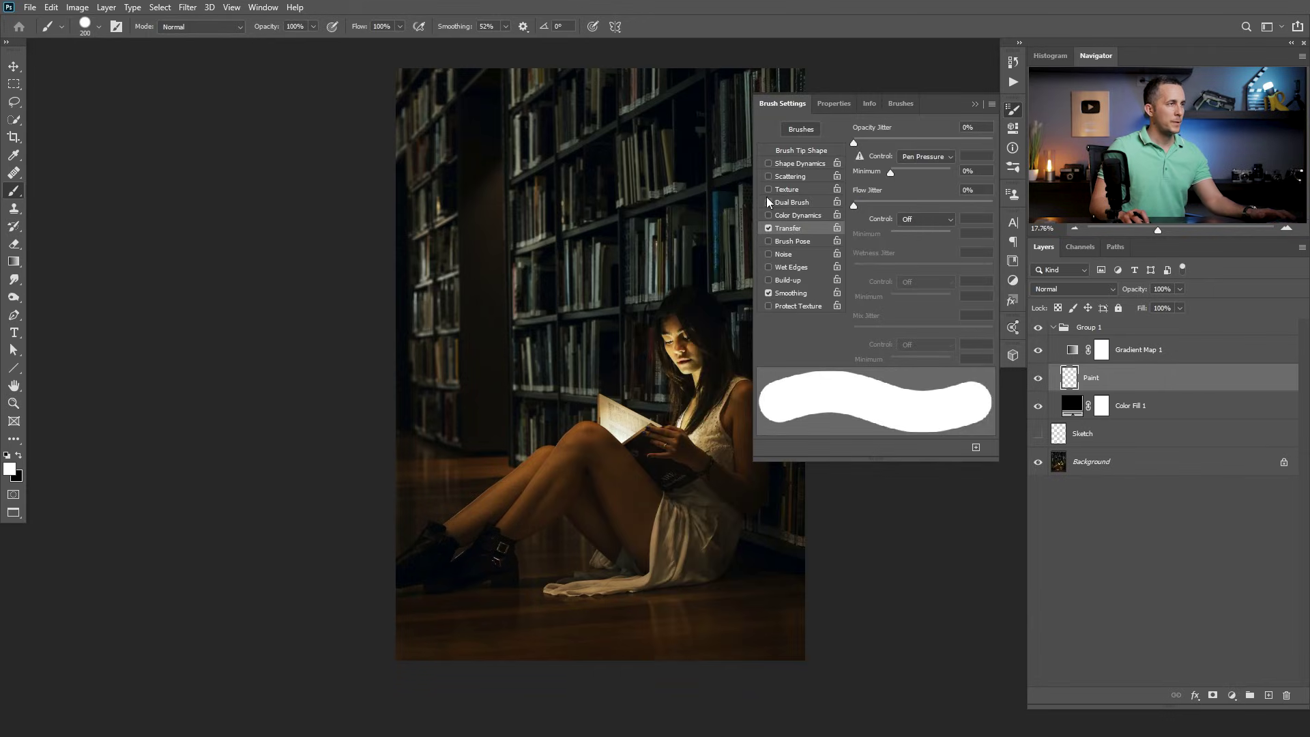
pyautogui.click(917, 157)
pyautogui.click(912, 178)
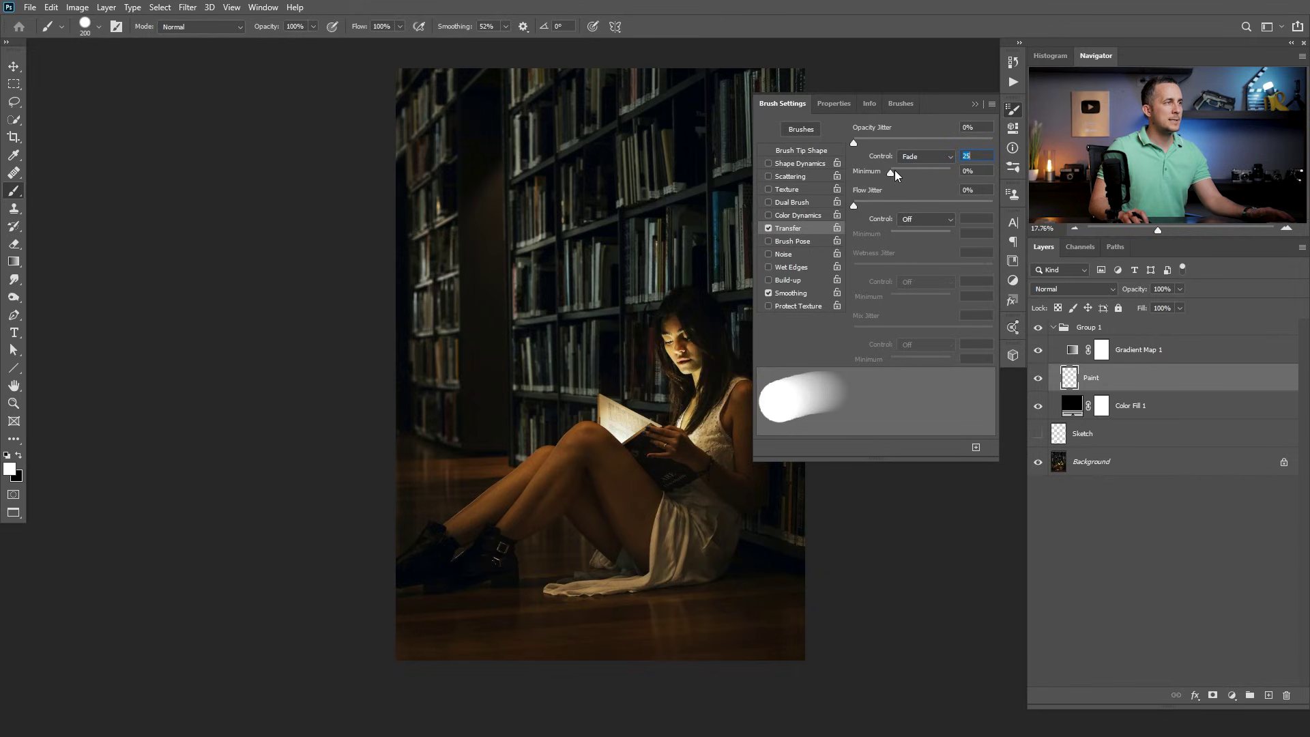
pyautogui.moveTo(895, 171)
pyautogui.mouseDown()
pyautogui.moveTo(934, 173)
pyautogui.moveTo(909, 177)
pyautogui.mouseUp()
# Step: Paint fading yellow-red test streaks, raising the fade minimum to 55%
pyautogui.moveTo(437, 436)
pyautogui.mouseDown()
pyautogui.moveTo(485, 337)
pyautogui.moveTo(702, 129)
pyautogui.mouseUp()
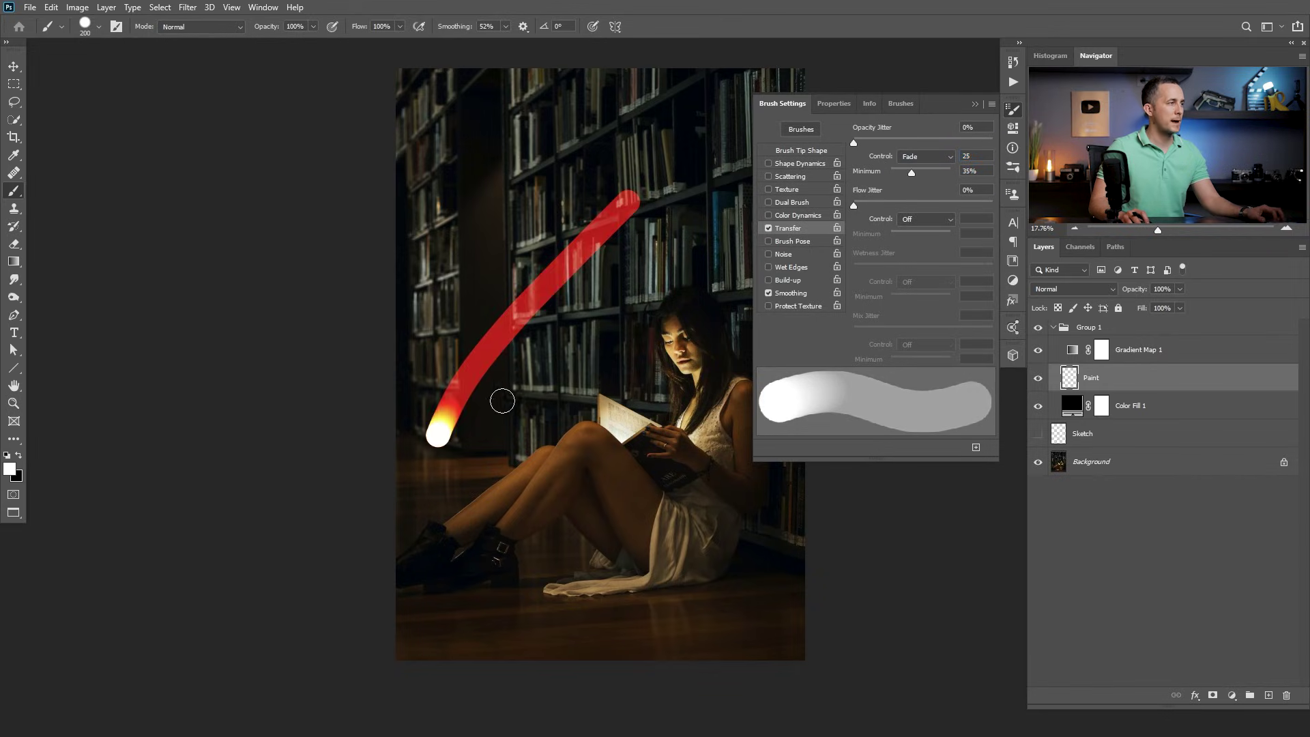
pyautogui.hotkey('ctrl', 'z')
pyautogui.moveTo(910, 171); pyautogui.dragTo(926, 172)
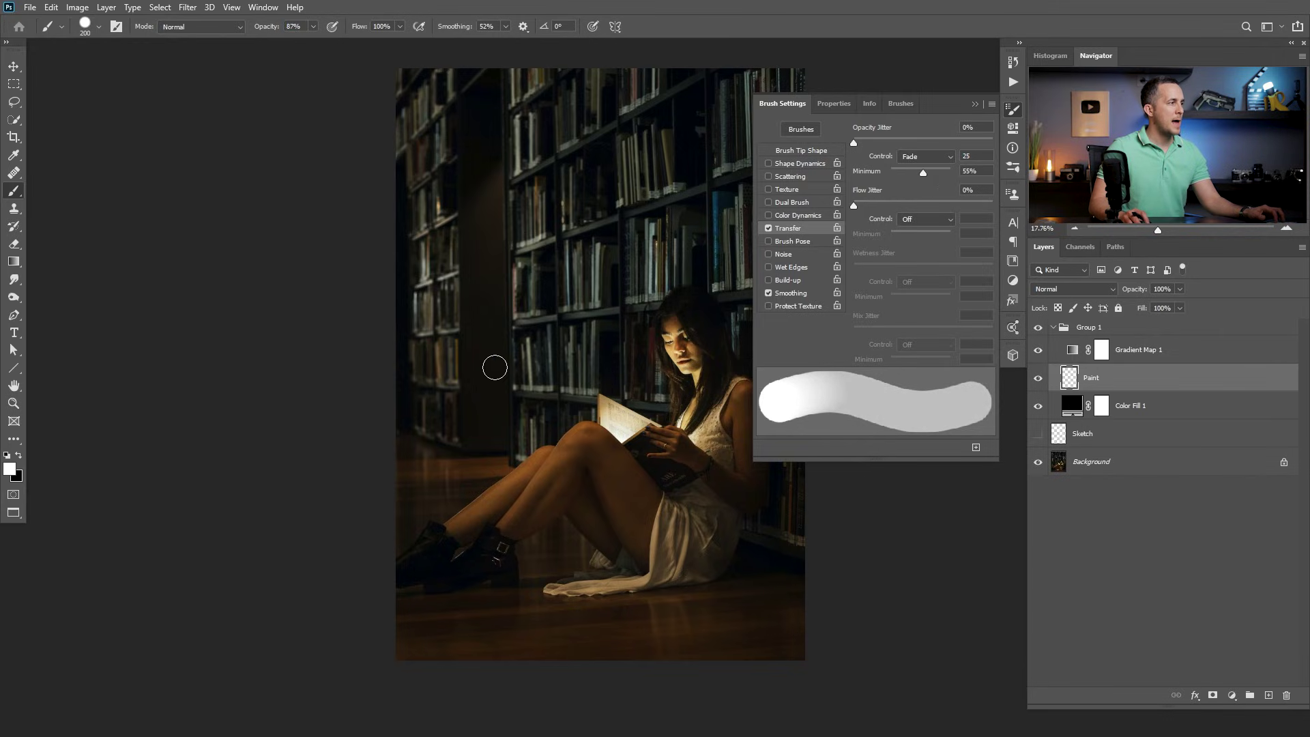
pyautogui.moveTo(494, 368)
pyautogui.mouseDown()
pyautogui.moveTo(523, 317)
pyautogui.moveTo(631, 258)
pyautogui.moveTo(657, 173)
pyautogui.moveTo(611, 255)
pyautogui.moveTo(511, 352)
pyautogui.moveTo(606, 266)
pyautogui.moveTo(634, 209)
pyautogui.moveTo(517, 327)
pyautogui.moveTo(611, 270)
pyautogui.mouseUp()
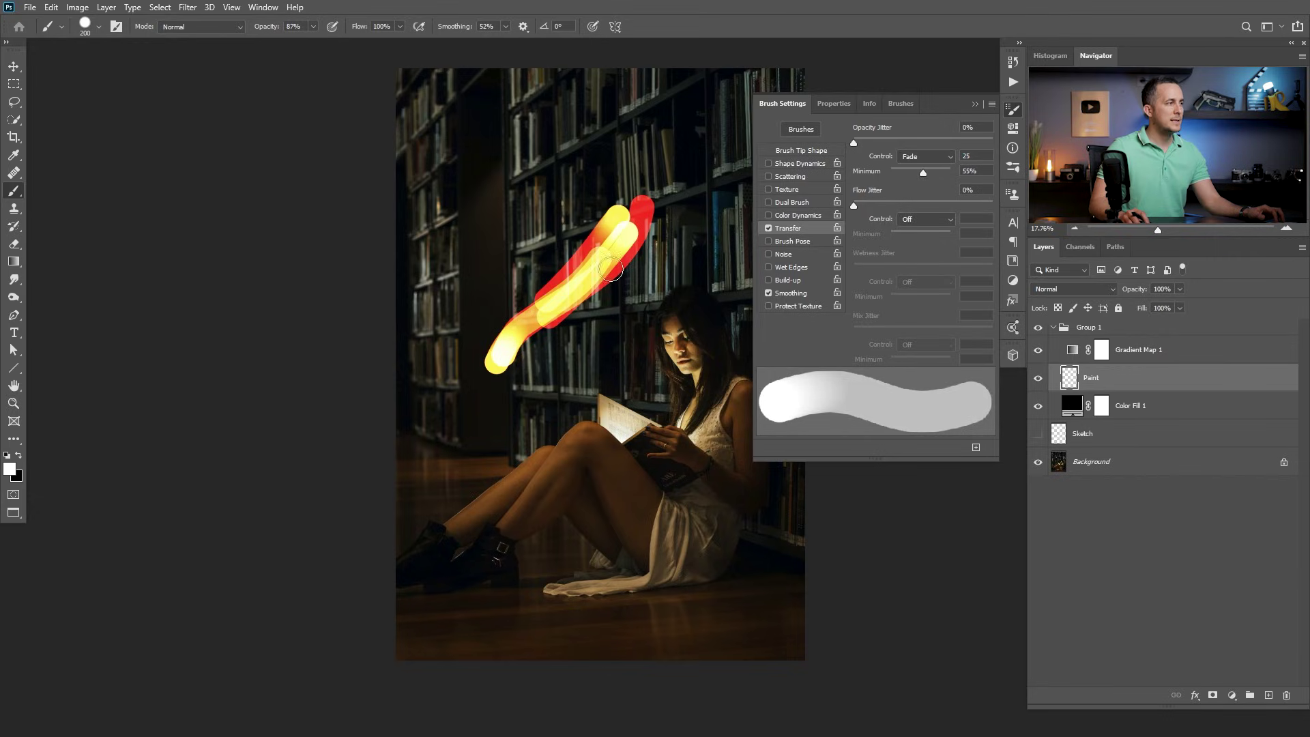
pyautogui.rightClick(581, 266)
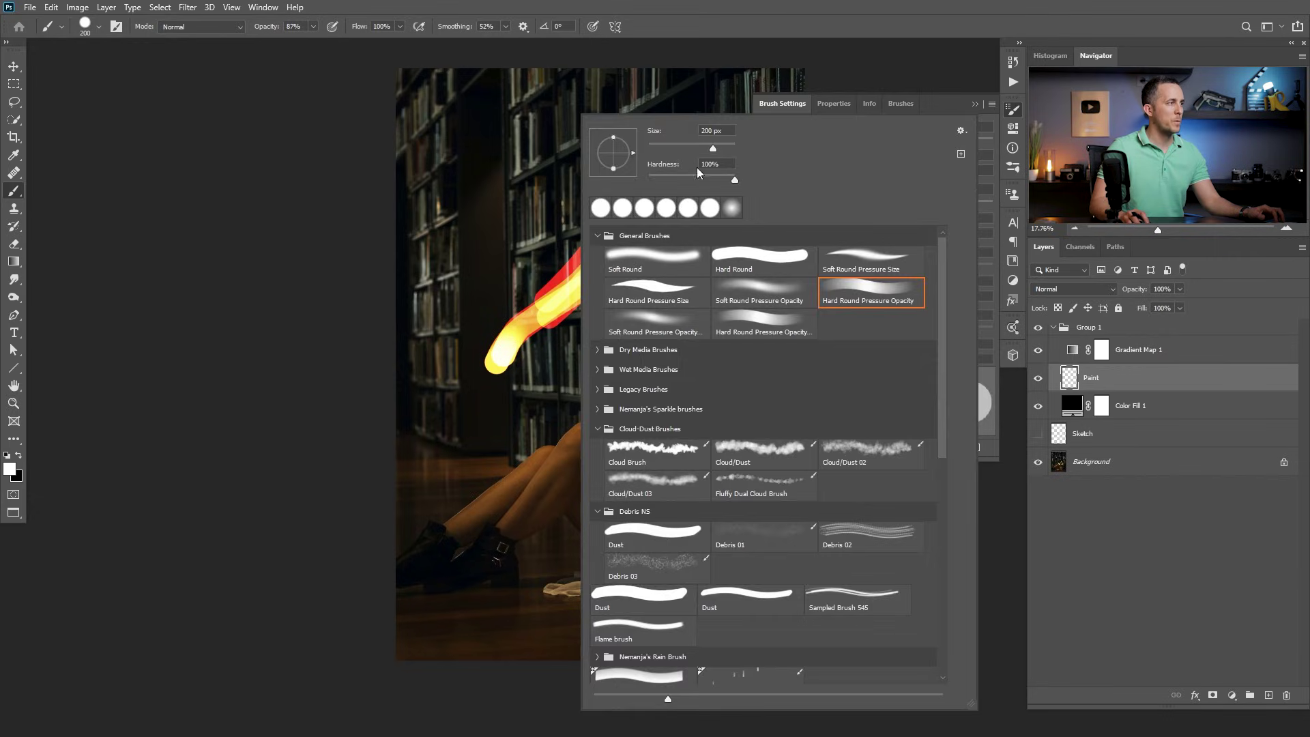
pyautogui.click(487, 333)
pyautogui.moveTo(486, 332)
pyautogui.mouseDown()
pyautogui.moveTo(505, 338)
pyautogui.moveTo(634, 208)
pyautogui.moveTo(518, 341)
pyautogui.moveTo(636, 197)
pyautogui.mouseUp()
pyautogui.moveTo(577, 162)
pyautogui.mouseDown()
pyautogui.moveTo(486, 363)
pyautogui.moveTo(581, 226)
pyautogui.moveTo(537, 316)
pyautogui.moveTo(500, 286)
pyautogui.moveTo(540, 296)
pyautogui.moveTo(634, 178)
pyautogui.moveTo(494, 358)
pyautogui.mouseUp()
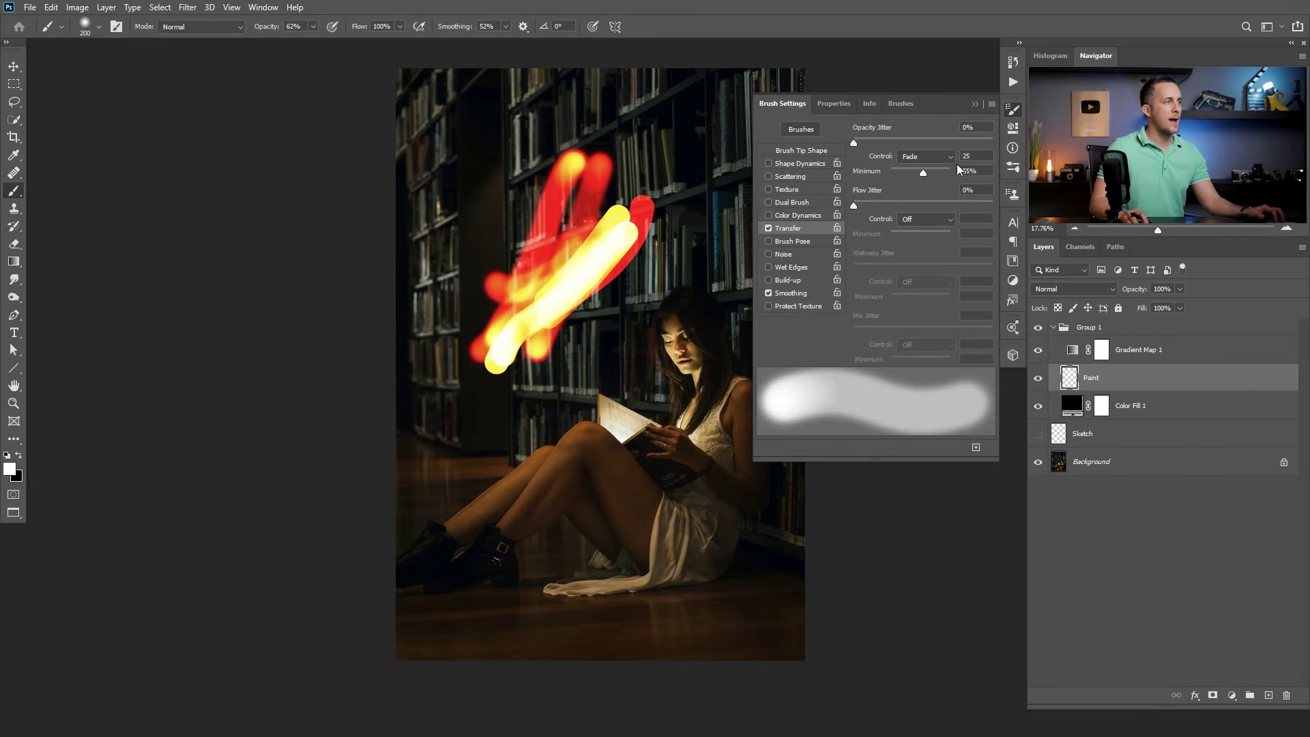
# Step: Switch the opacity jitter control to Pen Pressure with a 0% minimum
pyautogui.moveTo(924, 166); pyautogui.dragTo(931, 169)
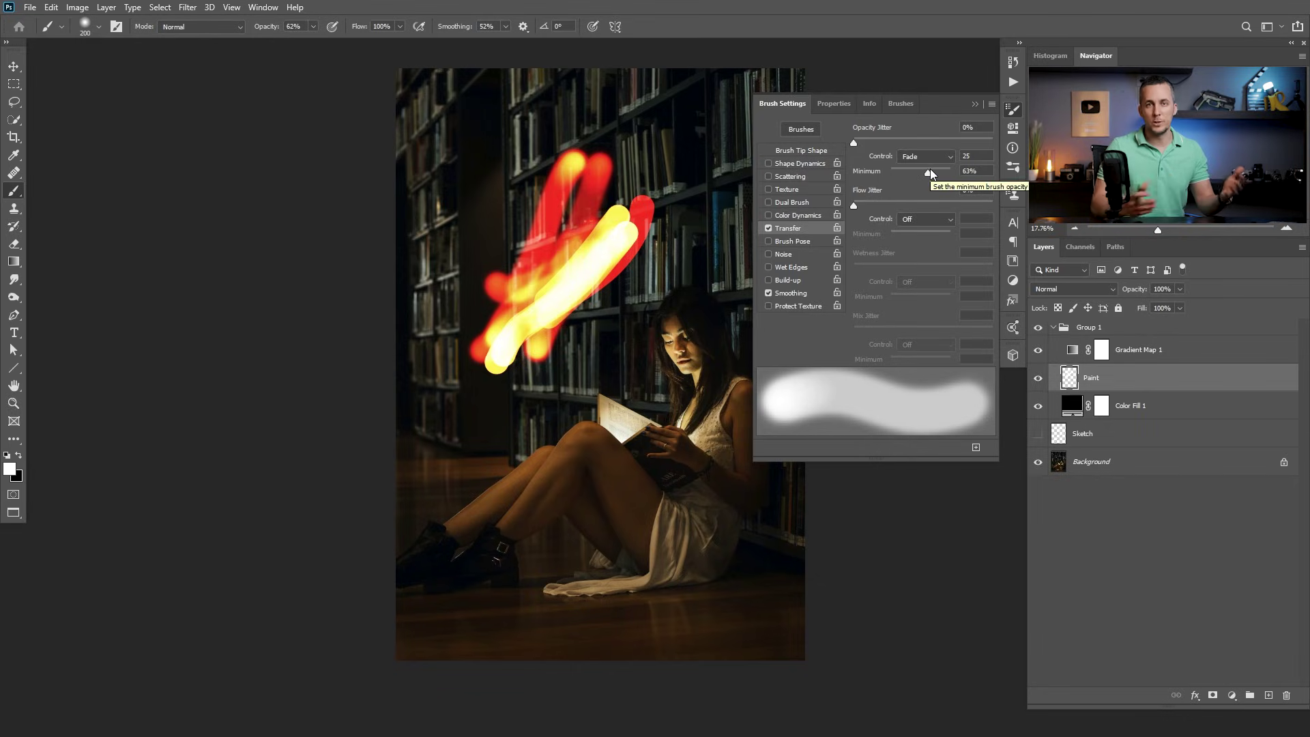
pyautogui.click(913, 157)
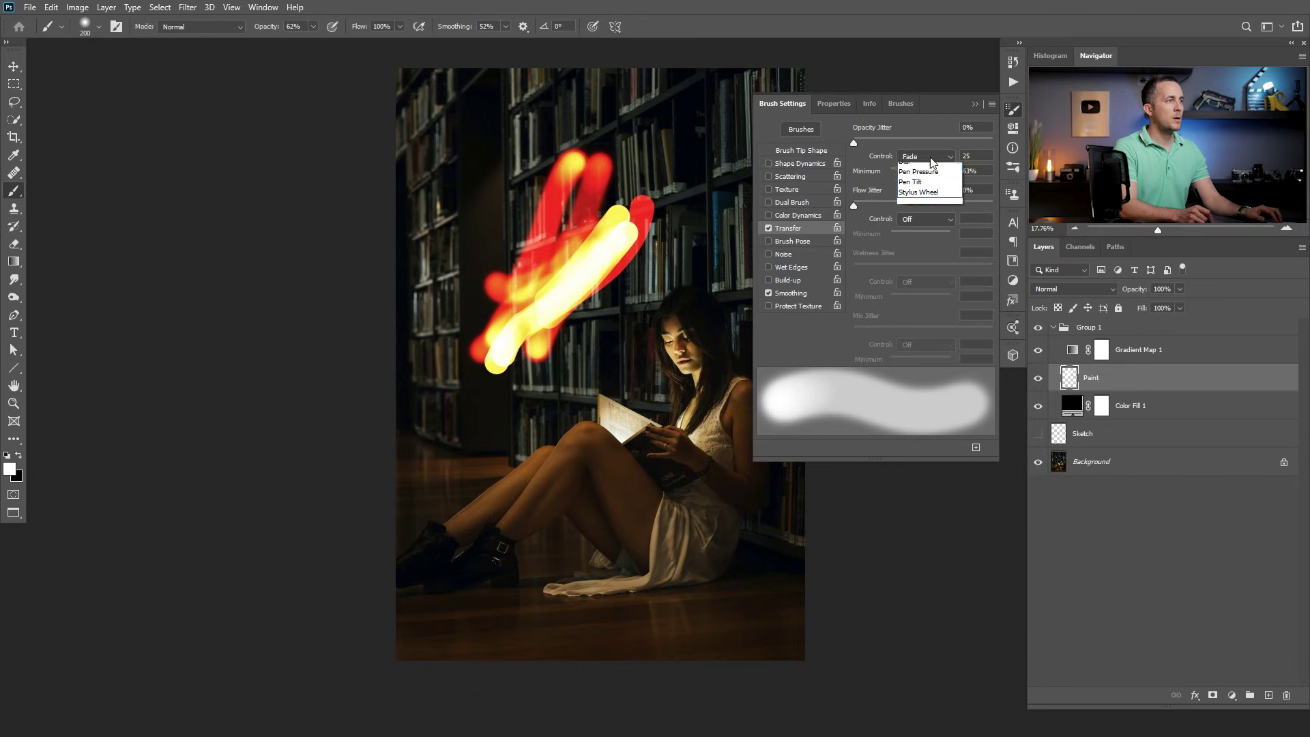
pyautogui.click(933, 199)
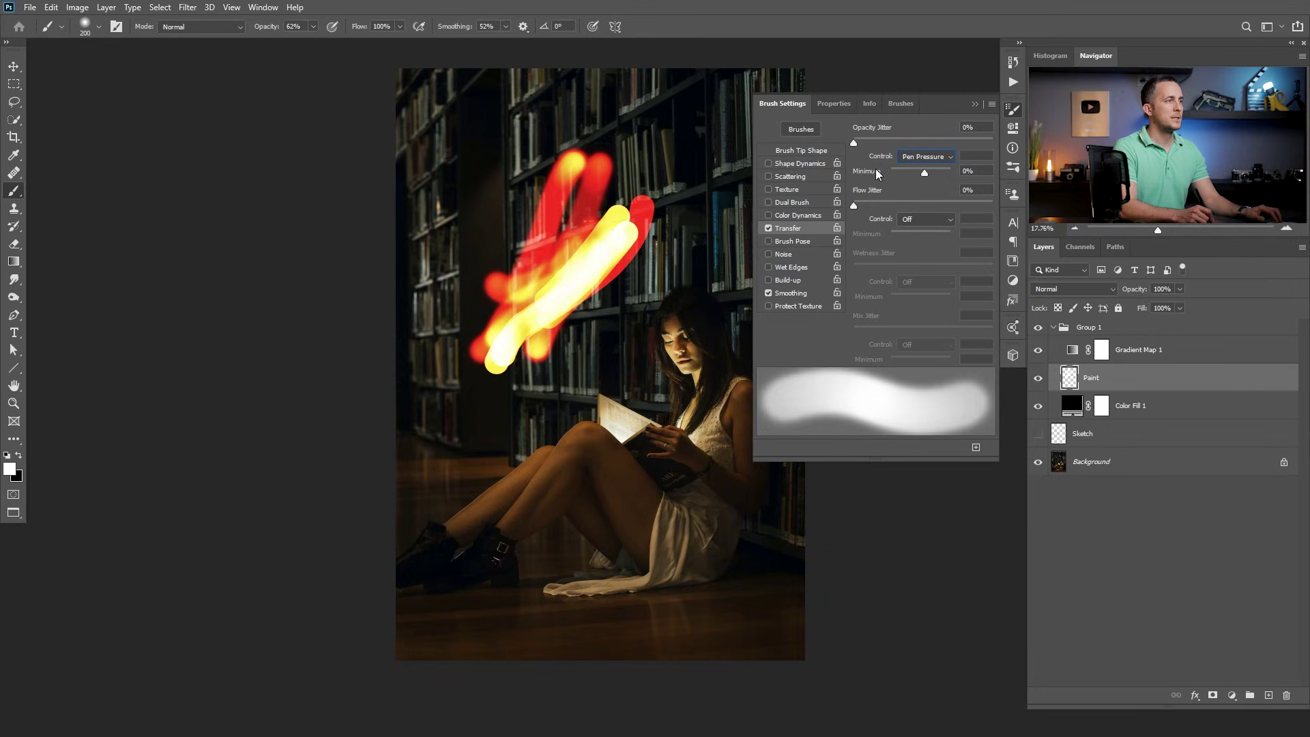
pyautogui.moveTo(876, 169); pyautogui.dragTo(874, 170)
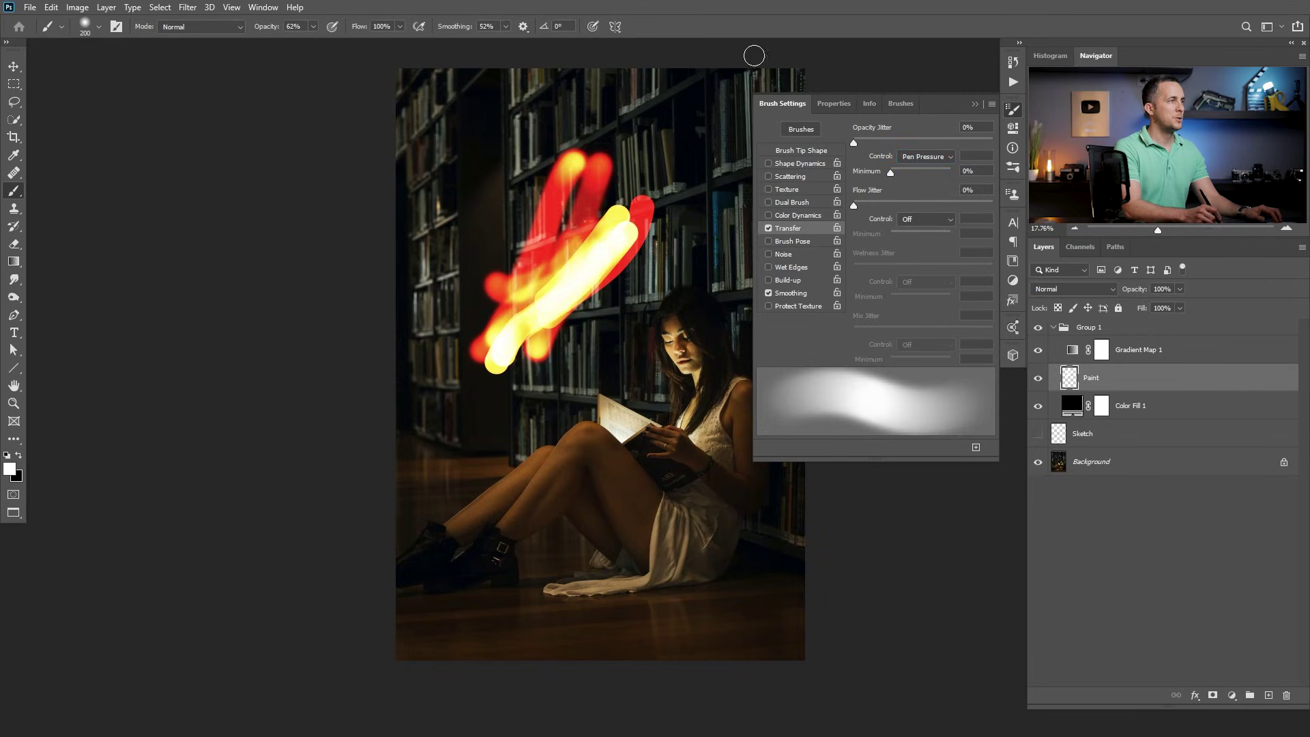
pyautogui.click(977, 104)
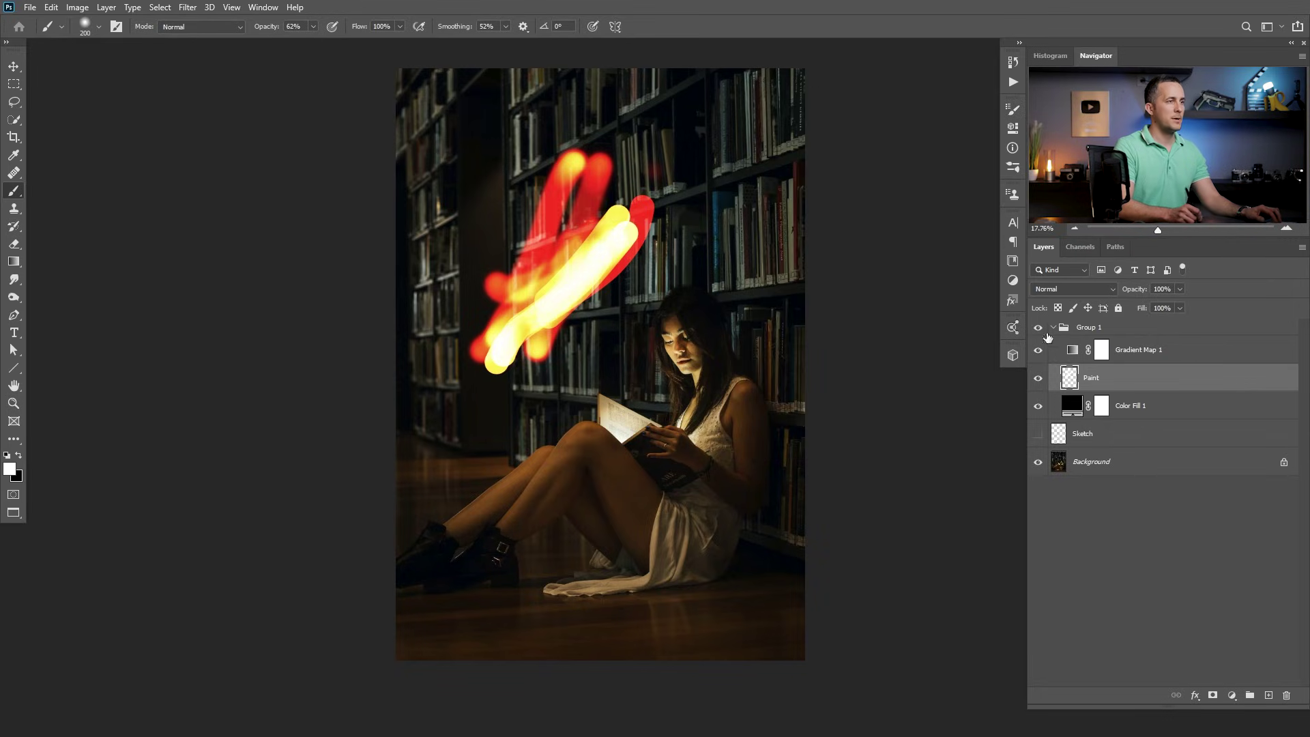
# Step: Clear the practice strokes from the Paint layer
pyautogui.hotkey('ctrl', 'a')
pyautogui.press('Delete')
pyautogui.hotkey('ctrl', 'd')
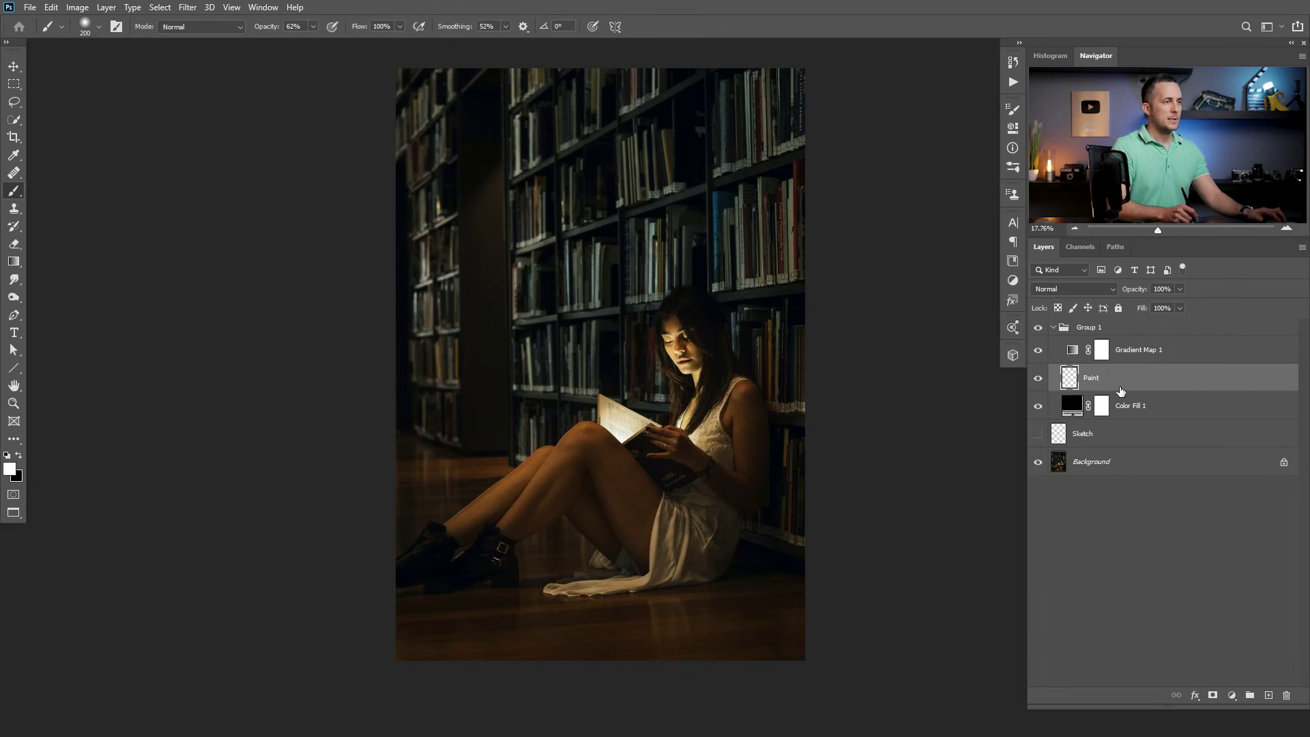
# Step: Show the Sketch layer's guide lines at 16% opacity
pyautogui.scroll(1, 625, 383)
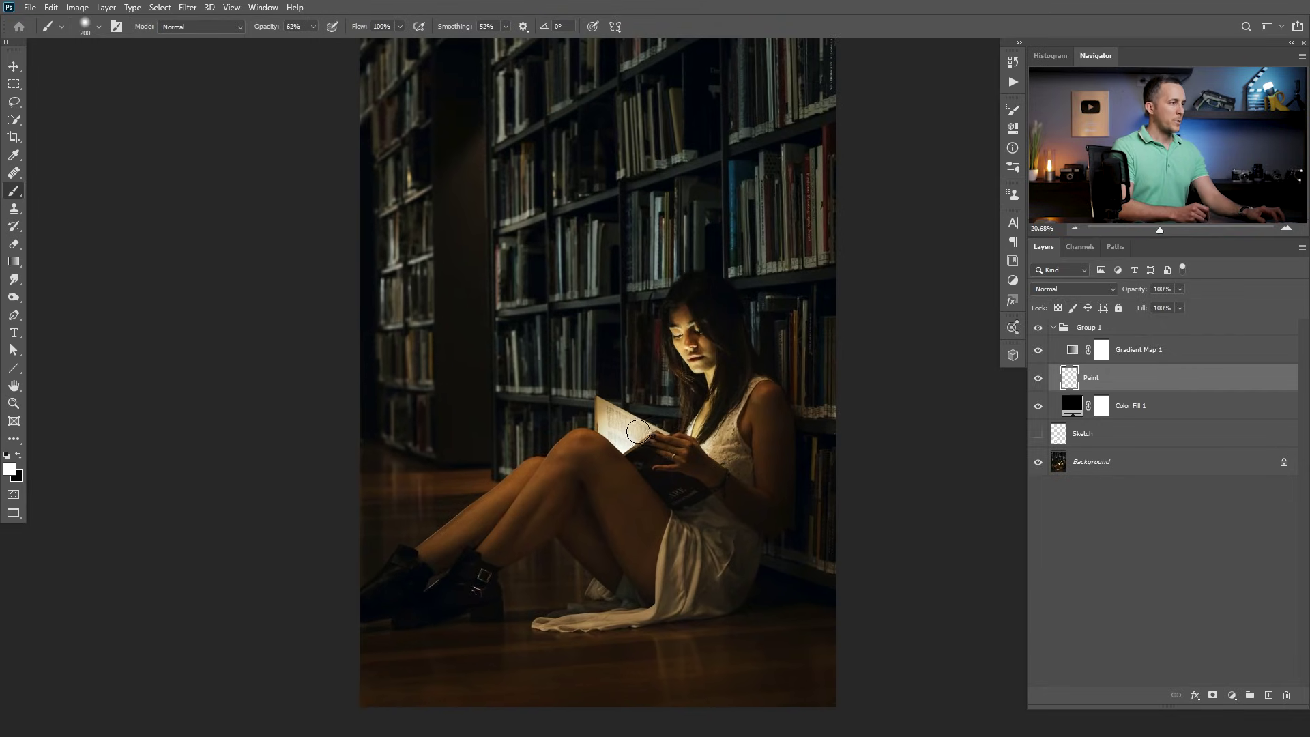
pyautogui.click(1037, 439)
pyautogui.click(1085, 434)
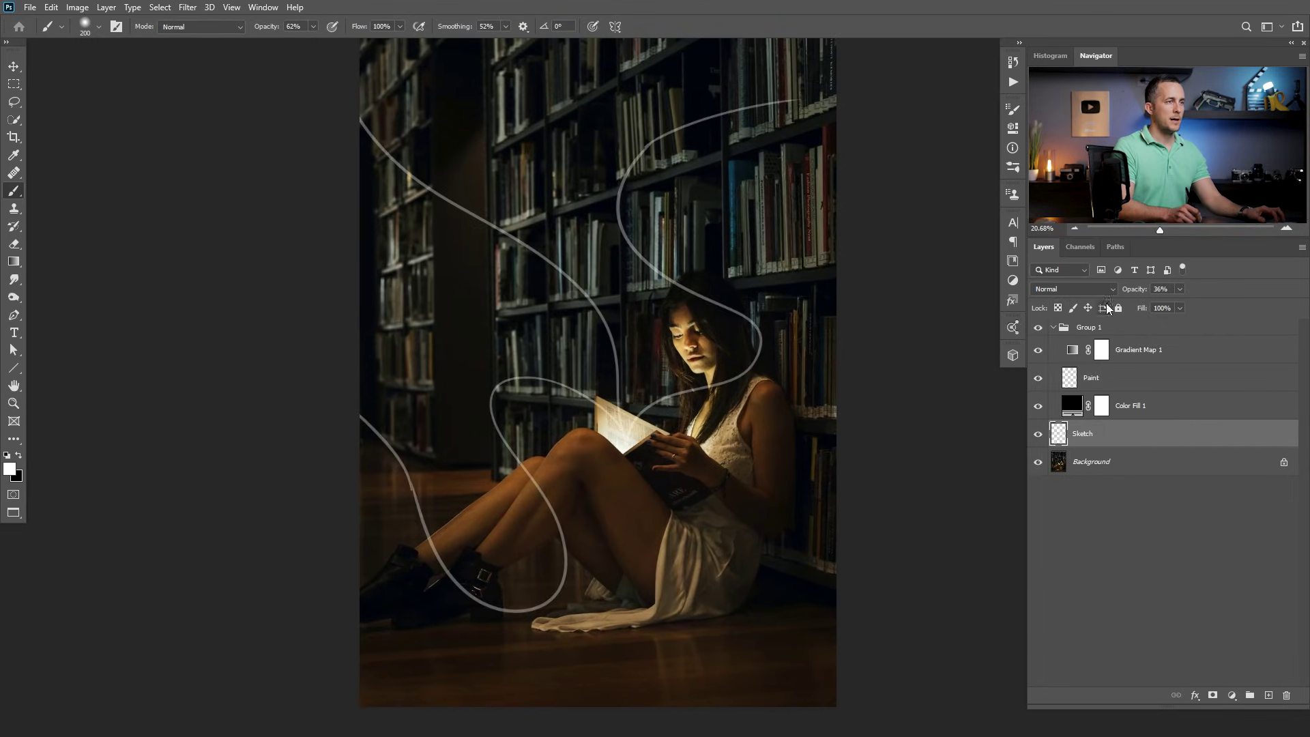
pyautogui.moveTo(1136, 289); pyautogui.dragTo(1123, 289)
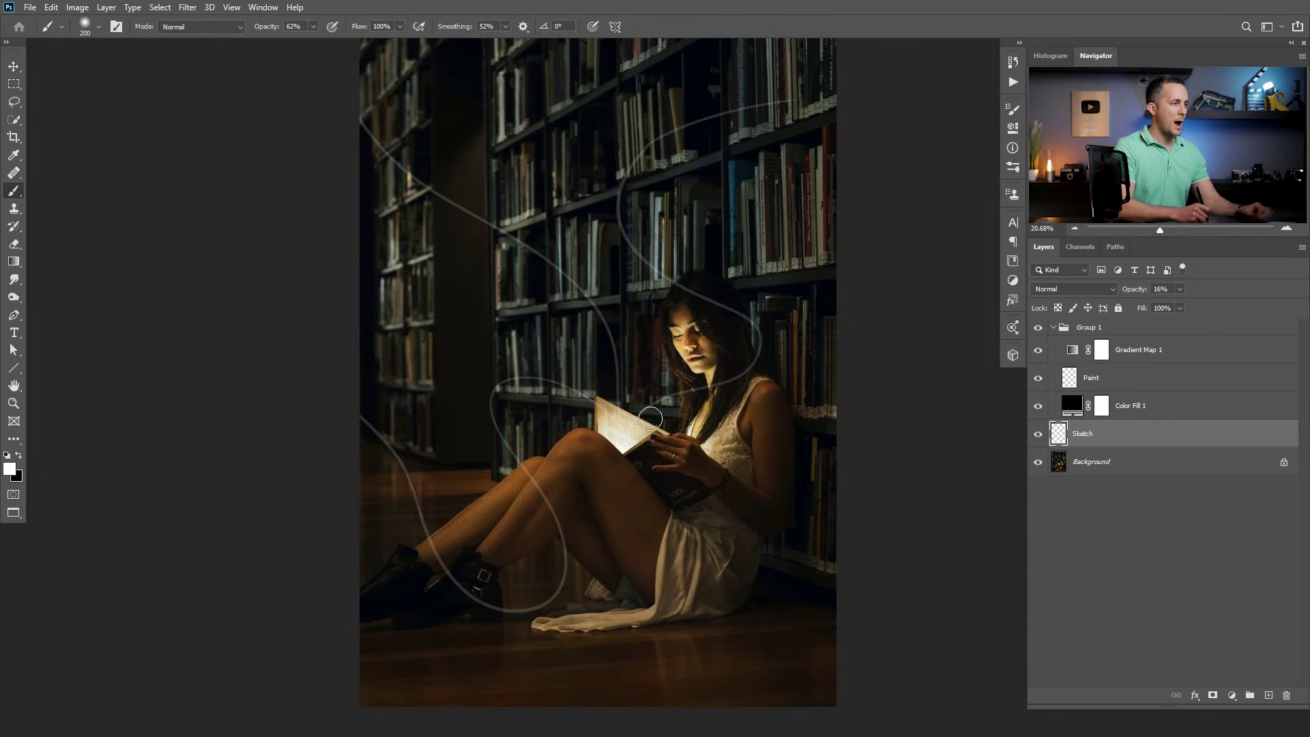
# Step: Shrink the brush and set its opacity to 100%
pyautogui.press('[')
pyautogui.press('[')
pyautogui.press('[')
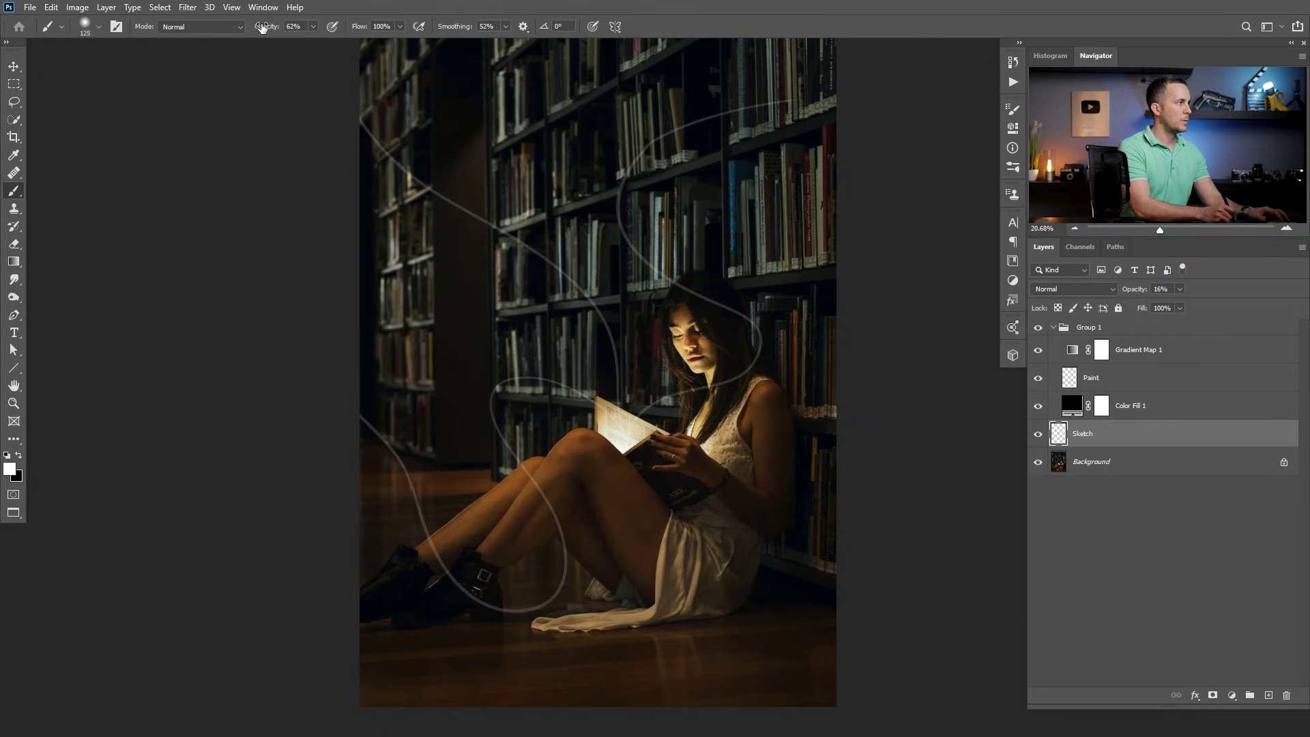
pyautogui.press('0')
pyautogui.rightClick(520, 200)
# Step: Pick the Hard Round Pressure Opacity brush and paint a red S-streak up from the book on Paint
pyautogui.click(910, 292)
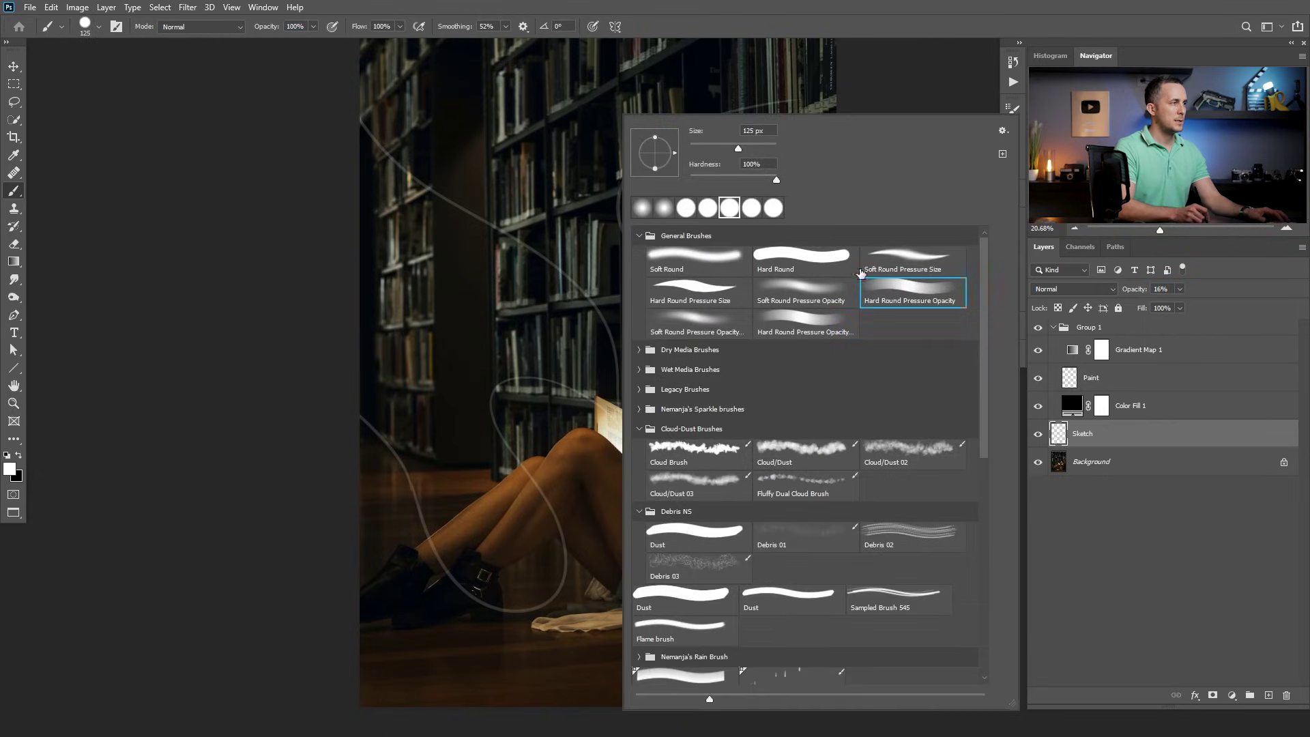
pyautogui.moveTo(717, 177); pyautogui.dragTo(721, 177)
pyautogui.click(731, 41)
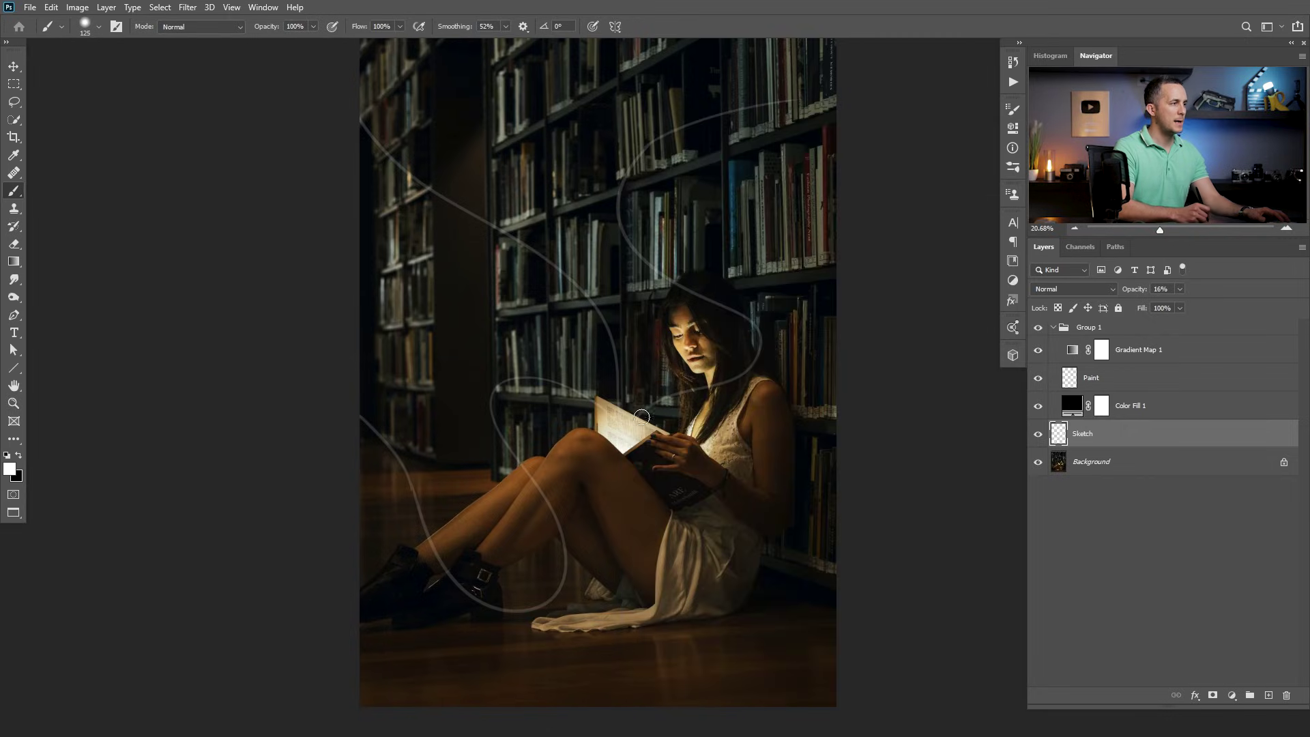
pyautogui.moveTo(641, 411)
pyautogui.mouseDown()
pyautogui.moveTo(760, 365)
pyautogui.moveTo(737, 320)
pyautogui.mouseUp()
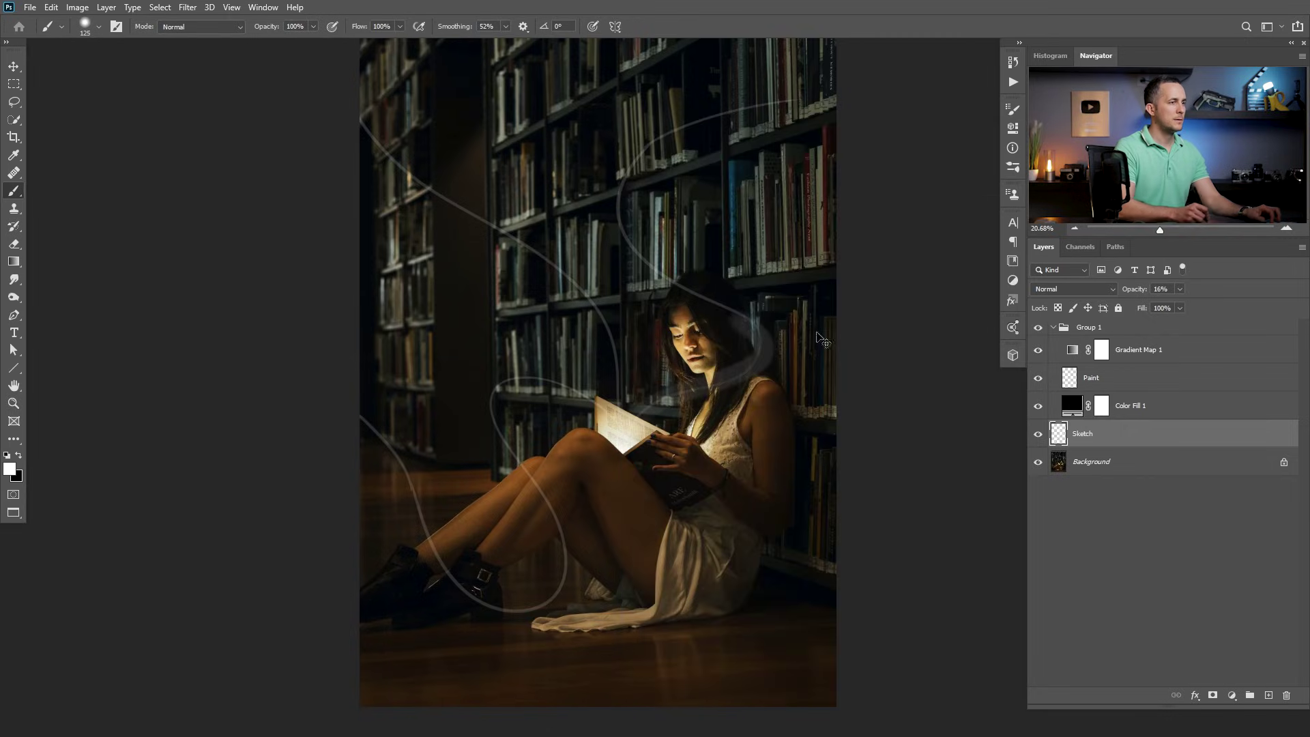
pyautogui.hotkey('ctrl', 'z')
pyautogui.click(1070, 378)
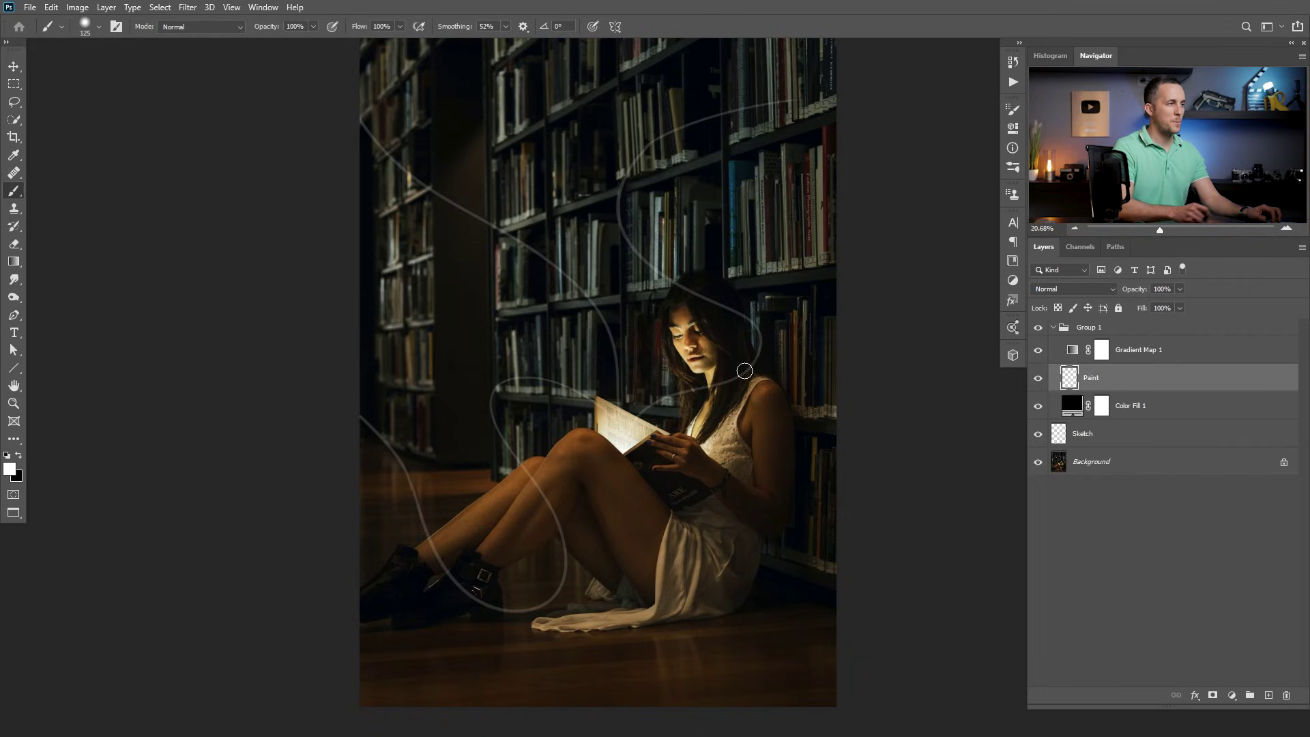
pyautogui.moveTo(632, 432)
pyautogui.mouseDown()
pyautogui.moveTo(747, 324)
pyautogui.moveTo(667, 121)
pyautogui.moveTo(697, 125)
pyautogui.mouseUp()
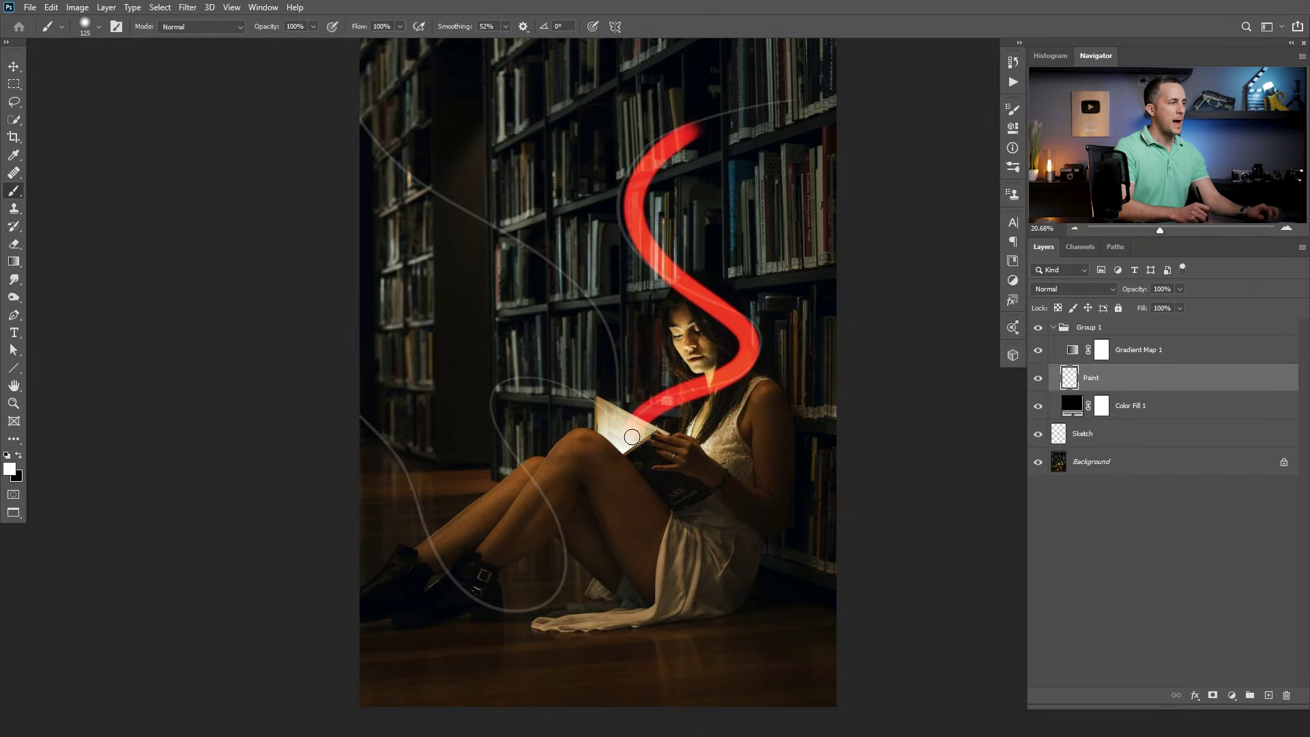
# Step: Overpaint the red S-streak with yellow glow from the book up to its top
pyautogui.moveTo(640, 431); pyautogui.dragTo(690, 431)
pyautogui.moveTo(690, 431); pyautogui.dragTo(608, 362)
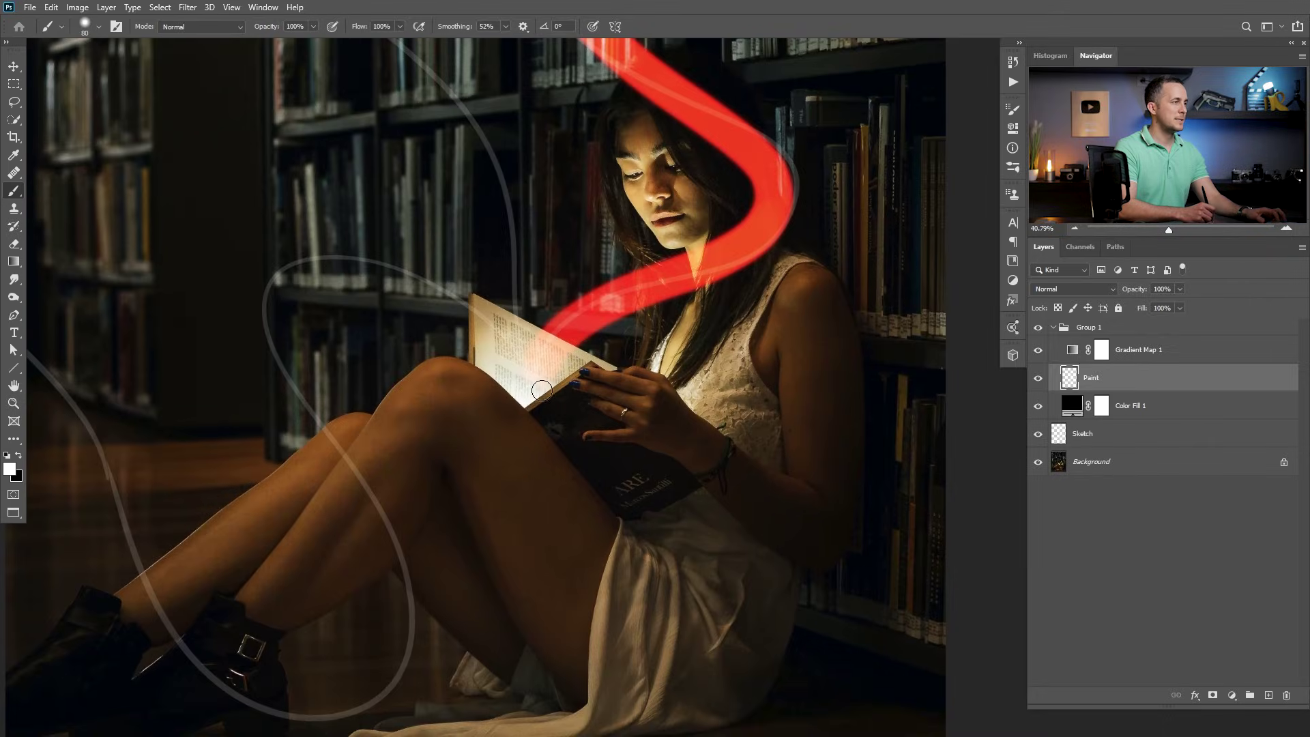
pyautogui.moveTo(538, 393)
pyautogui.mouseDown()
pyautogui.moveTo(548, 368)
pyautogui.moveTo(643, 300)
pyautogui.mouseUp()
pyautogui.moveTo(548, 363)
pyautogui.mouseDown()
pyautogui.moveTo(670, 278)
pyautogui.moveTo(751, 151)
pyautogui.moveTo(707, 336)
pyautogui.mouseUp()
pyautogui.moveTo(676, 423)
pyautogui.mouseDown()
pyautogui.moveTo(720, 362)
pyautogui.moveTo(529, 130)
pyautogui.mouseUp()
pyautogui.moveTo(682, 174); pyautogui.dragTo(647, 219)
pyautogui.moveTo(676, 206); pyautogui.dragTo(685, 312)
pyautogui.moveTo(629, 109)
pyautogui.mouseDown()
pyautogui.moveTo(599, 131)
pyautogui.moveTo(595, 292)
pyautogui.moveTo(617, 261)
pyautogui.moveTo(586, 181)
pyautogui.moveTo(644, 313)
pyautogui.moveTo(757, 429)
pyautogui.mouseUp()
pyautogui.hotkey('ctrl', 'z')
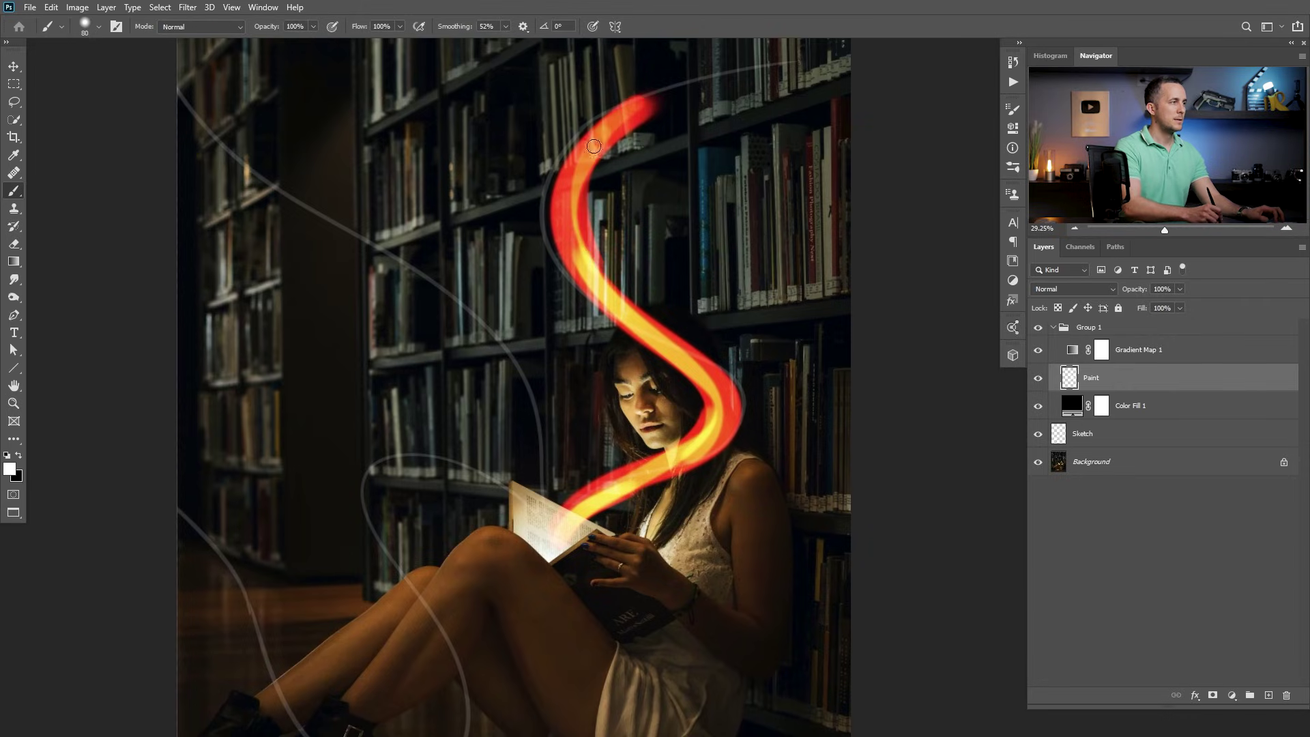
pyautogui.moveTo(599, 136)
pyautogui.mouseDown()
pyautogui.moveTo(651, 326)
pyautogui.moveTo(711, 452)
pyautogui.moveTo(599, 479)
pyautogui.mouseUp()
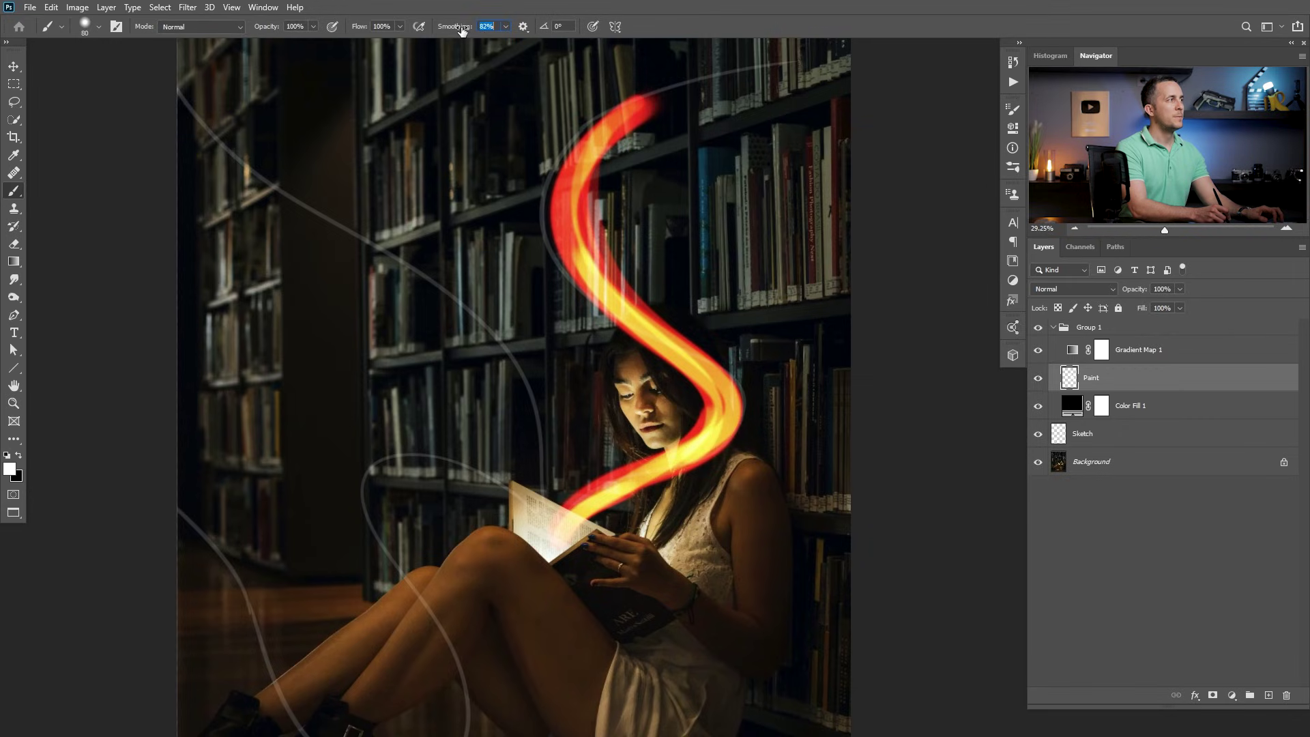
# Step: Set brush smoothing to 0% and size 175, then extend and brighten the streak's top end
pyautogui.moveTo(481, 101)
pyautogui.mouseDown()
pyautogui.moveTo(452, 110)
pyautogui.moveTo(445, 286)
pyautogui.moveTo(459, 473)
pyautogui.moveTo(251, 359)
pyautogui.mouseUp()
pyautogui.hotkey('ctrl', 'z')
pyautogui.moveTo(464, 28); pyautogui.dragTo(432, 29)
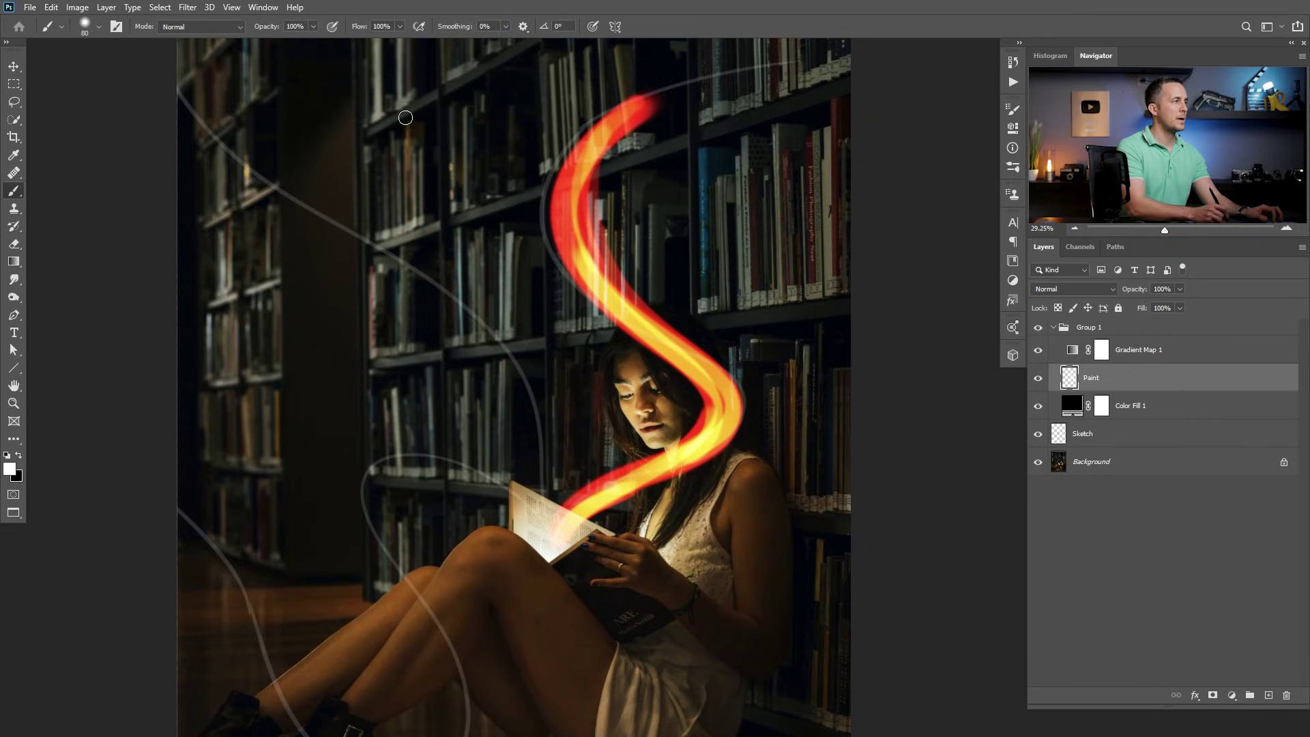
pyautogui.moveTo(451, 125)
pyautogui.mouseDown()
pyautogui.moveTo(393, 209)
pyautogui.moveTo(447, 449)
pyautogui.moveTo(363, 485)
pyautogui.mouseUp()
pyautogui.hotkey('ctrl', 'z')
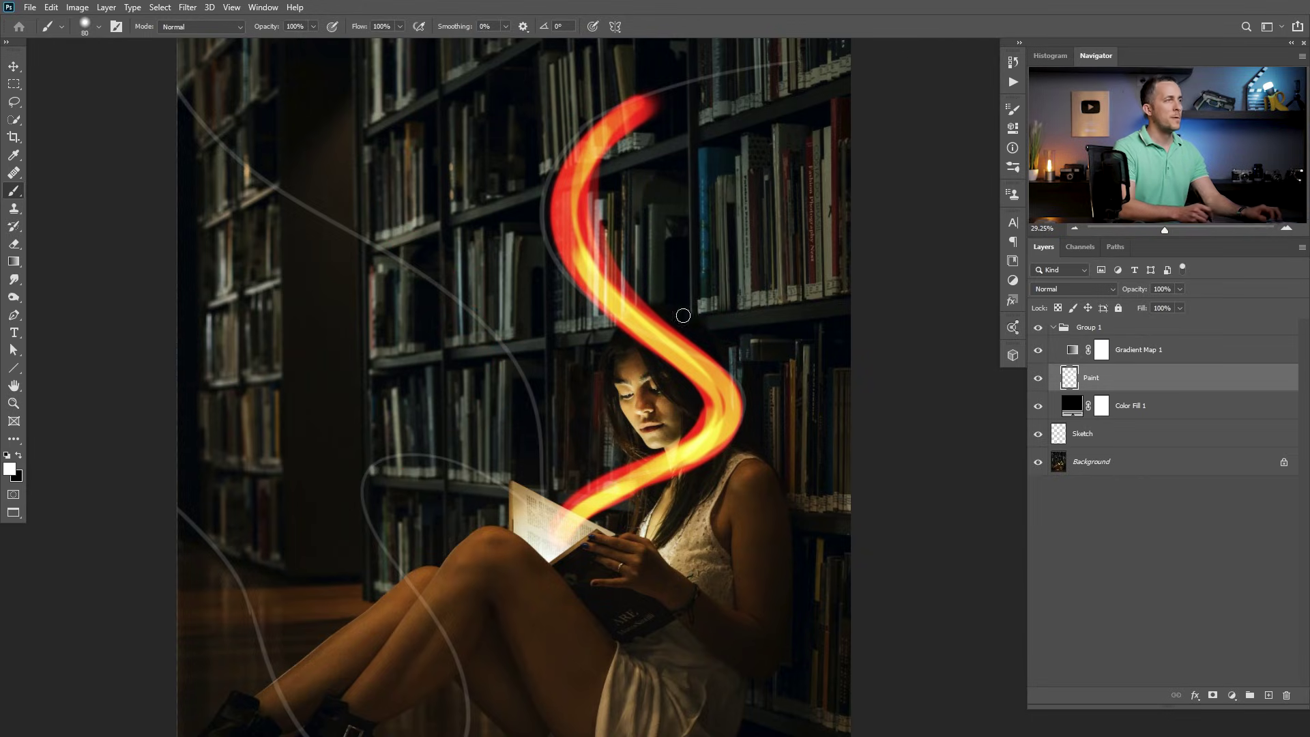
pyautogui.press(']')
pyautogui.press(']')
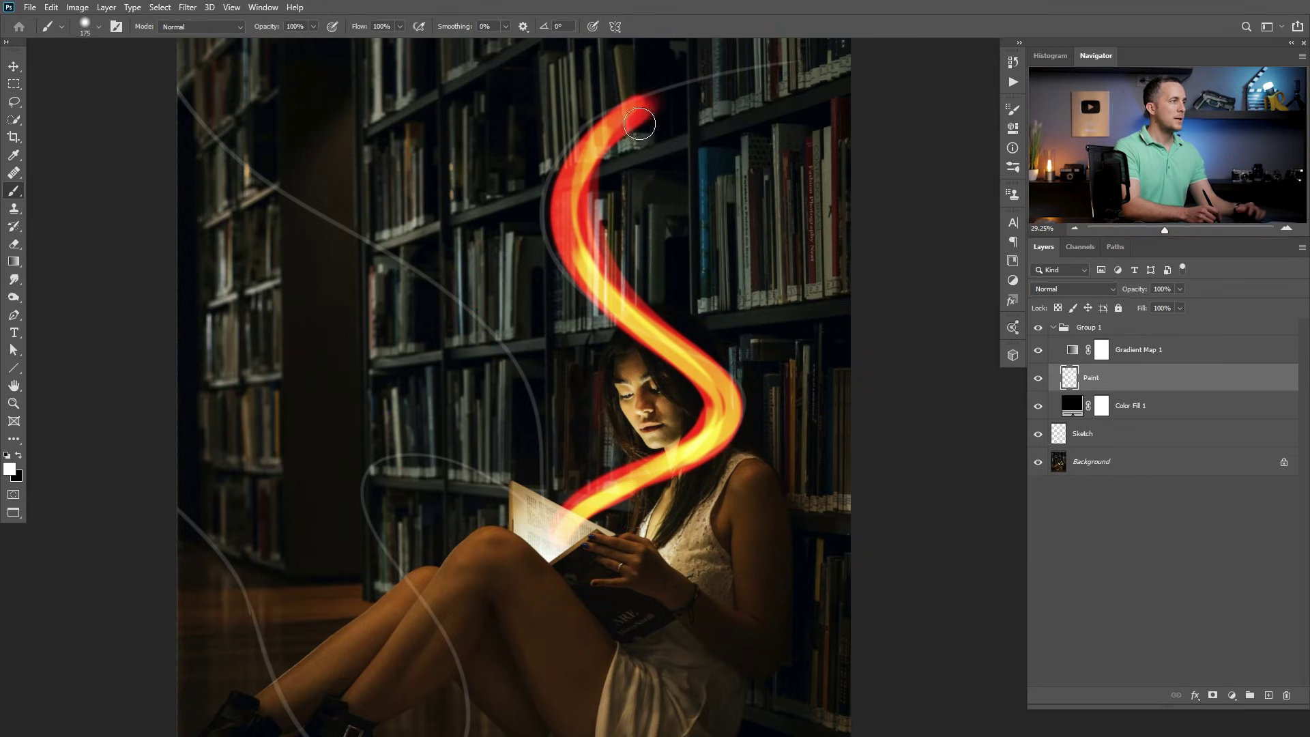
pyautogui.moveTo(667, 102)
pyautogui.mouseDown()
pyautogui.moveTo(581, 224)
pyautogui.moveTo(628, 162)
pyautogui.moveTo(630, 123)
pyautogui.moveTo(621, 222)
pyautogui.moveTo(619, 136)
pyautogui.moveTo(636, 308)
pyautogui.moveTo(723, 358)
pyautogui.moveTo(648, 296)
pyautogui.moveTo(718, 372)
pyautogui.moveTo(695, 464)
pyautogui.mouseUp()
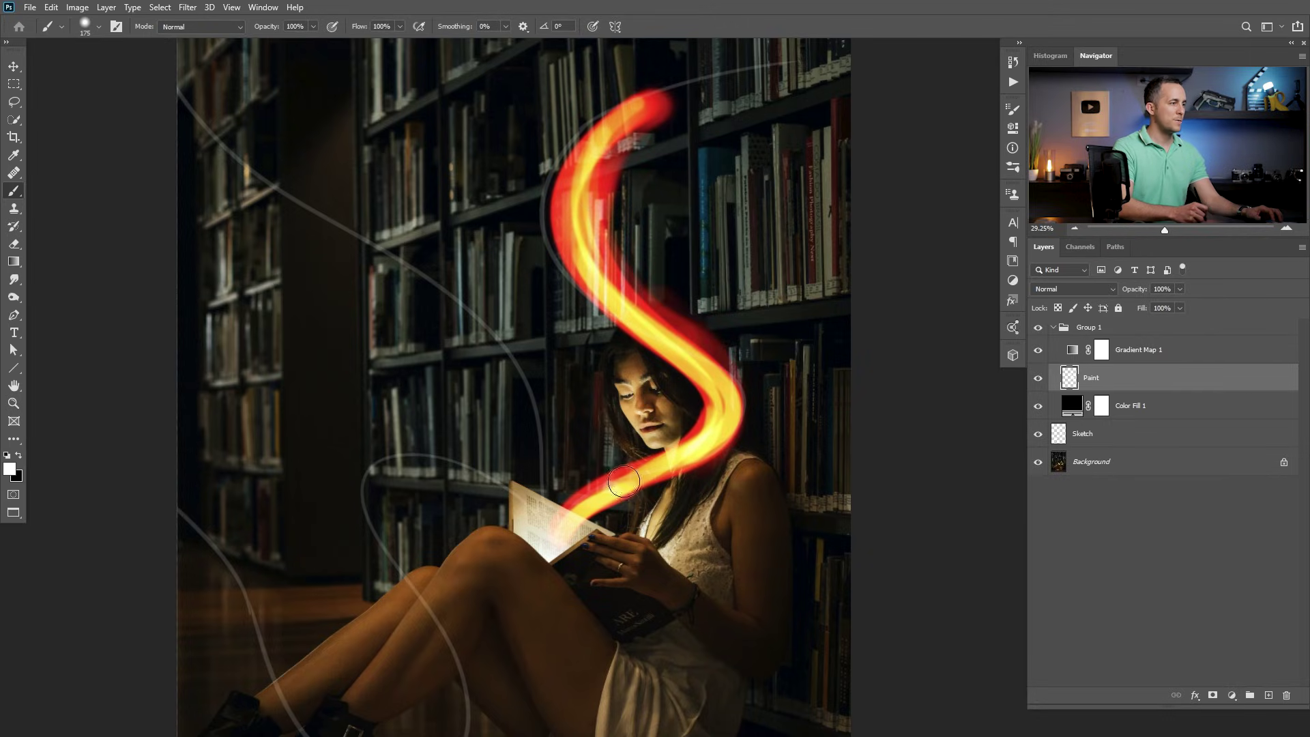
# Step: Erase with a soft 300 px eraser to fade the streak's left edge and top tip
pyautogui.press('e')
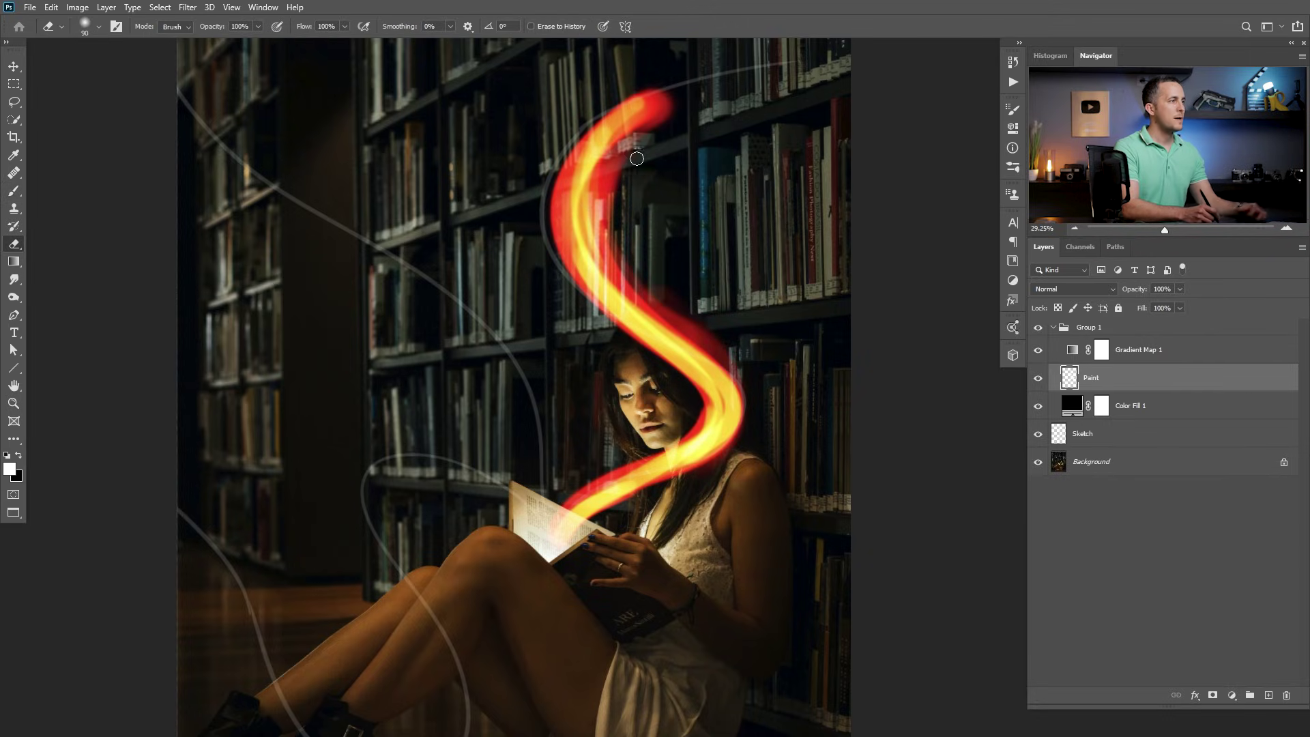
pyautogui.press(']')
pyautogui.press(']')
pyautogui.press(']')
pyautogui.press(']')
pyautogui.press(']')
pyautogui.press(']')
pyautogui.press(']')
pyautogui.moveTo(598, 195); pyautogui.dragTo(602, 270)
pyautogui.moveTo(605, 184)
pyautogui.mouseDown()
pyautogui.moveTo(614, 270)
pyautogui.moveTo(559, 207)
pyautogui.moveTo(647, 378)
pyautogui.moveTo(586, 315)
pyautogui.moveTo(692, 433)
pyautogui.moveTo(659, 376)
pyautogui.moveTo(686, 411)
pyautogui.mouseUp()
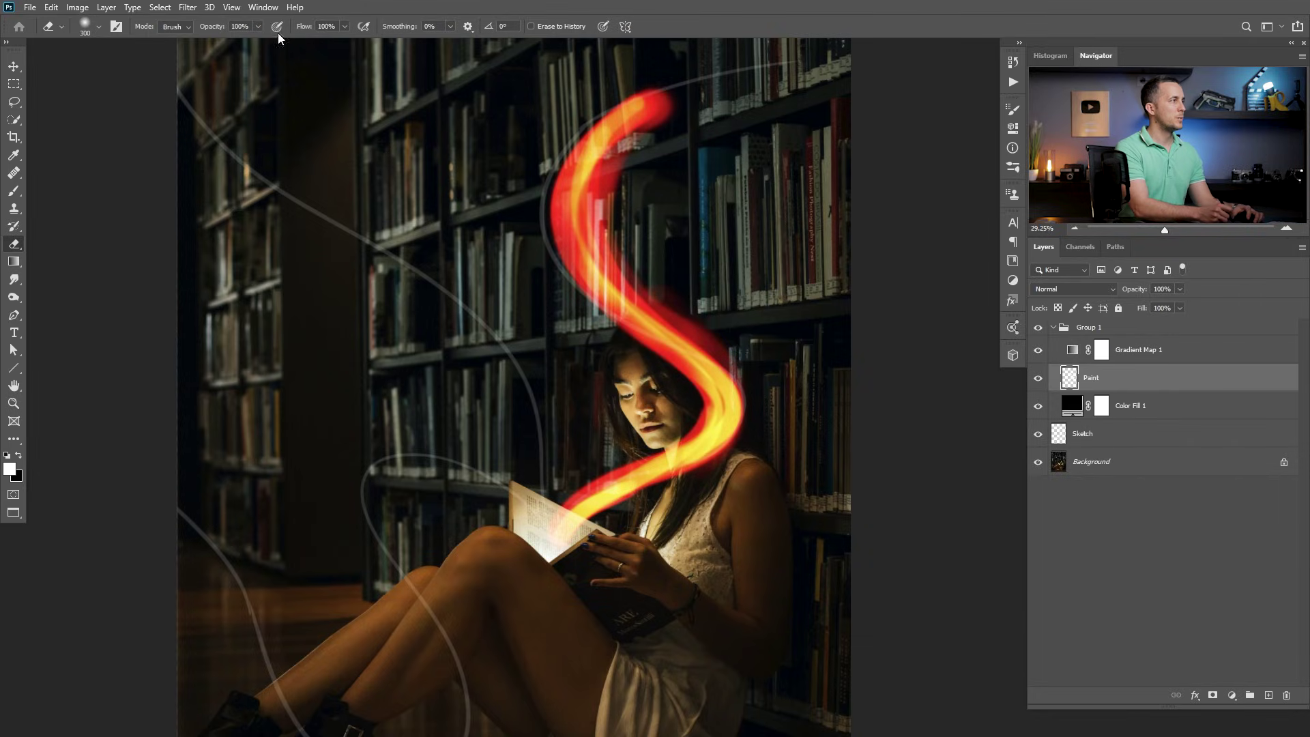
pyautogui.rightClick(465, 184)
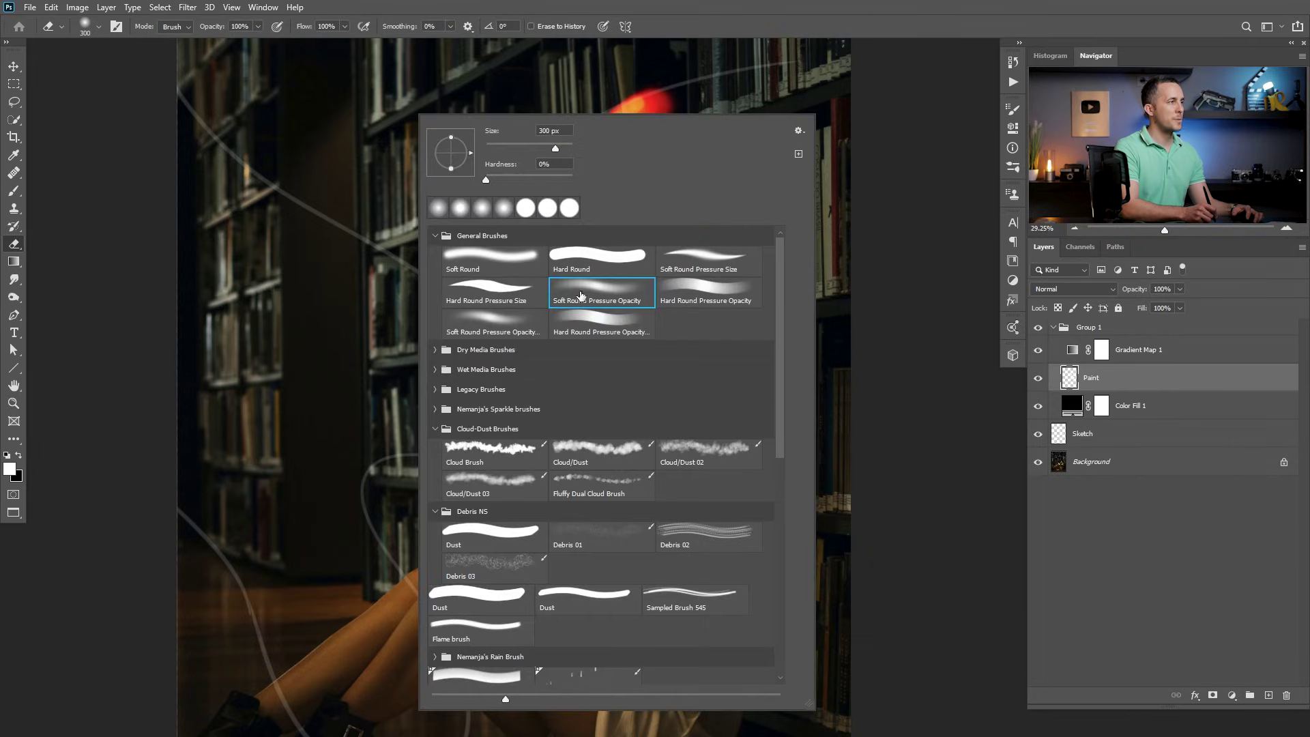
pyautogui.click(678, 35)
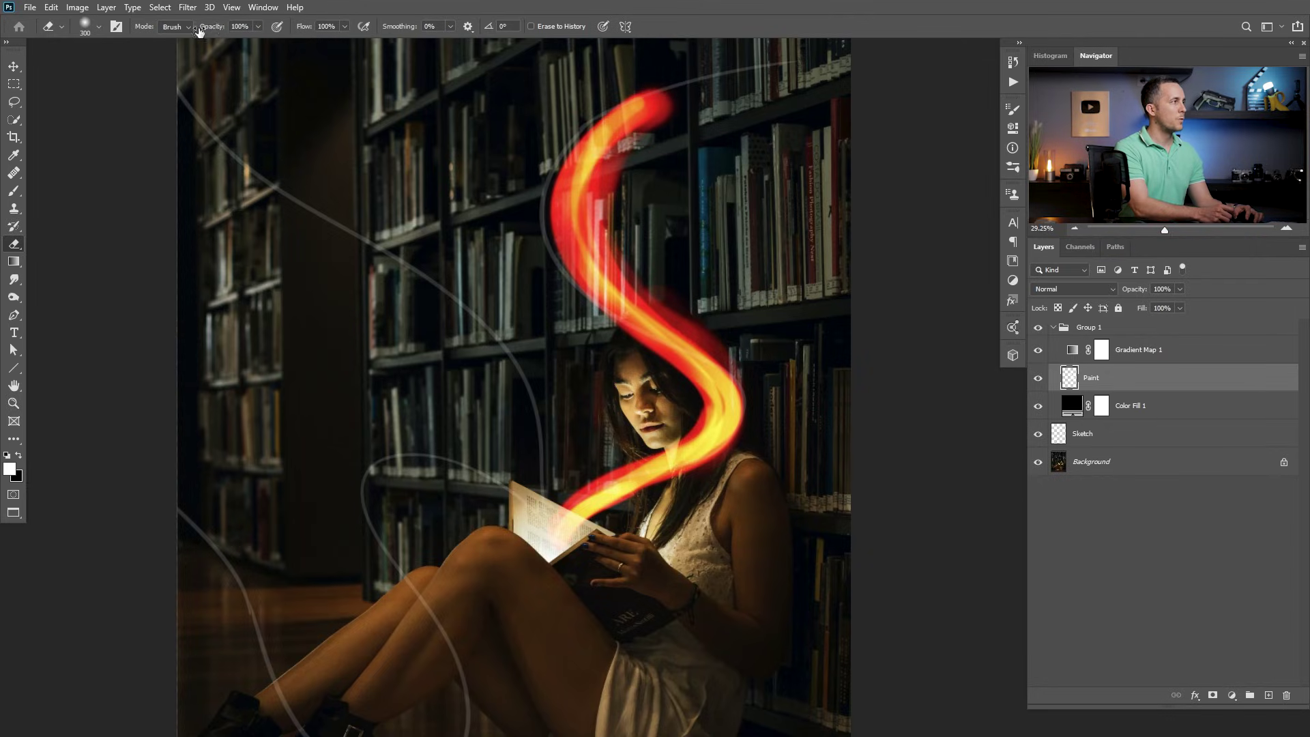
pyautogui.moveTo(556, 213)
pyautogui.mouseDown()
pyautogui.moveTo(585, 340)
pyautogui.moveTo(654, 358)
pyautogui.moveTo(716, 402)
pyautogui.moveTo(675, 457)
pyautogui.moveTo(665, 509)
pyautogui.moveTo(573, 568)
pyautogui.mouseUp()
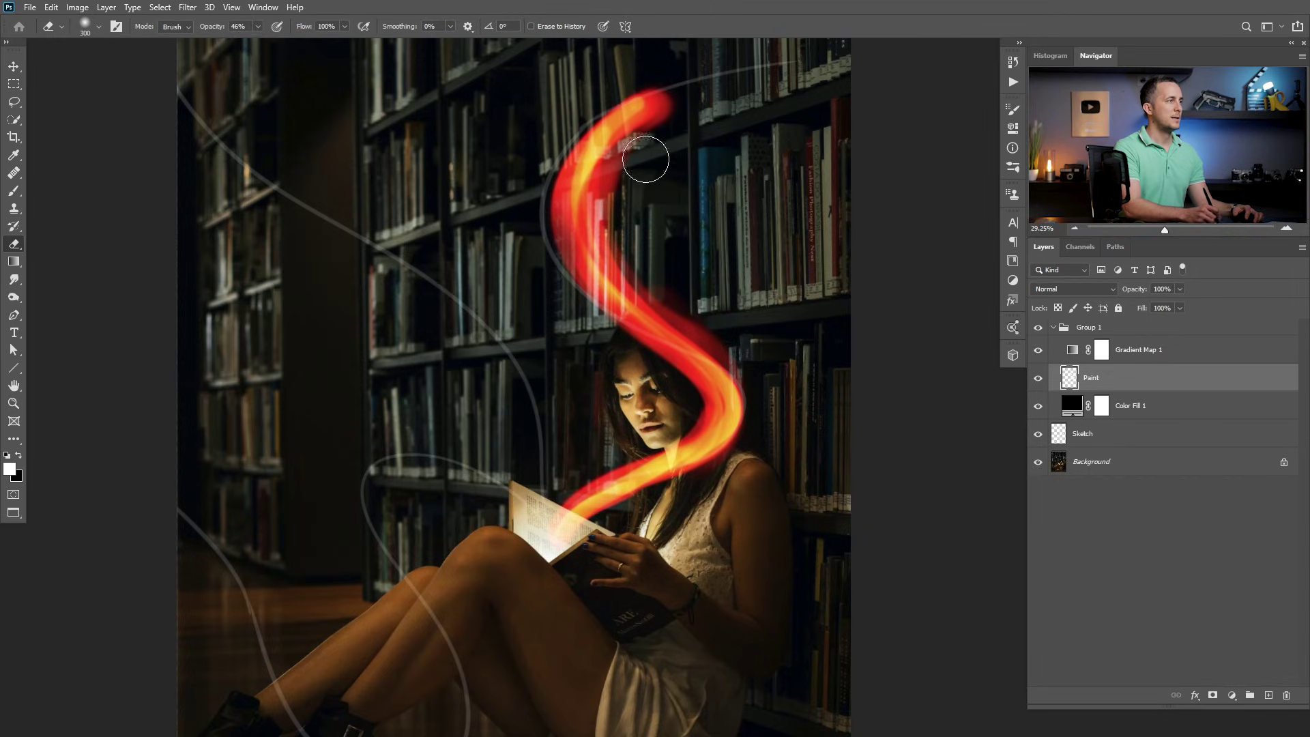
pyautogui.moveTo(641, 153); pyautogui.dragTo(678, 120)
# Step: Brush over the streak's core to brighten its yellow curves
pyautogui.press('b')
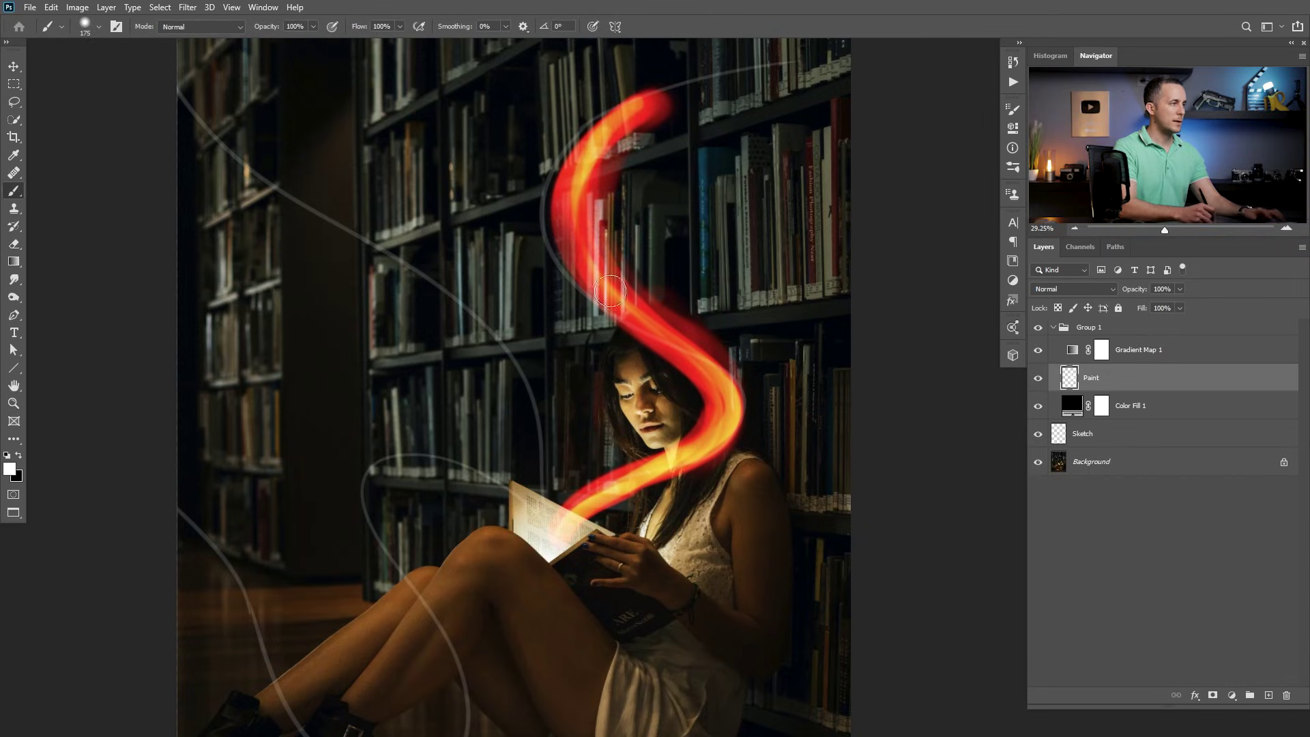
pyautogui.moveTo(598, 153)
pyautogui.mouseDown()
pyautogui.moveTo(578, 254)
pyautogui.moveTo(658, 335)
pyautogui.moveTo(647, 323)
pyautogui.moveTo(705, 408)
pyautogui.mouseUp()
pyautogui.moveTo(559, 538)
pyautogui.mouseDown()
pyautogui.moveTo(612, 508)
pyautogui.moveTo(598, 508)
pyautogui.moveTo(687, 477)
pyautogui.mouseUp()
pyautogui.hotkey('ctrl', 'z')
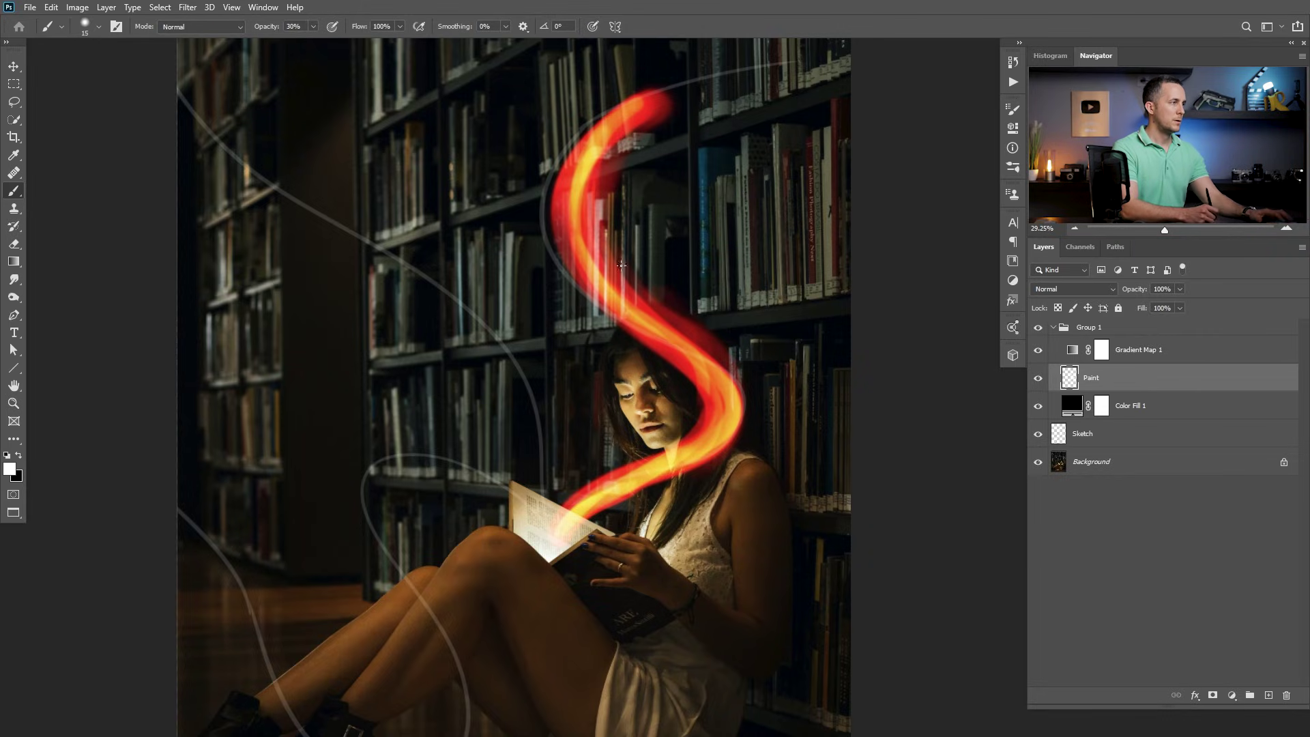
pyautogui.moveTo(590, 175); pyautogui.dragTo(620, 262)
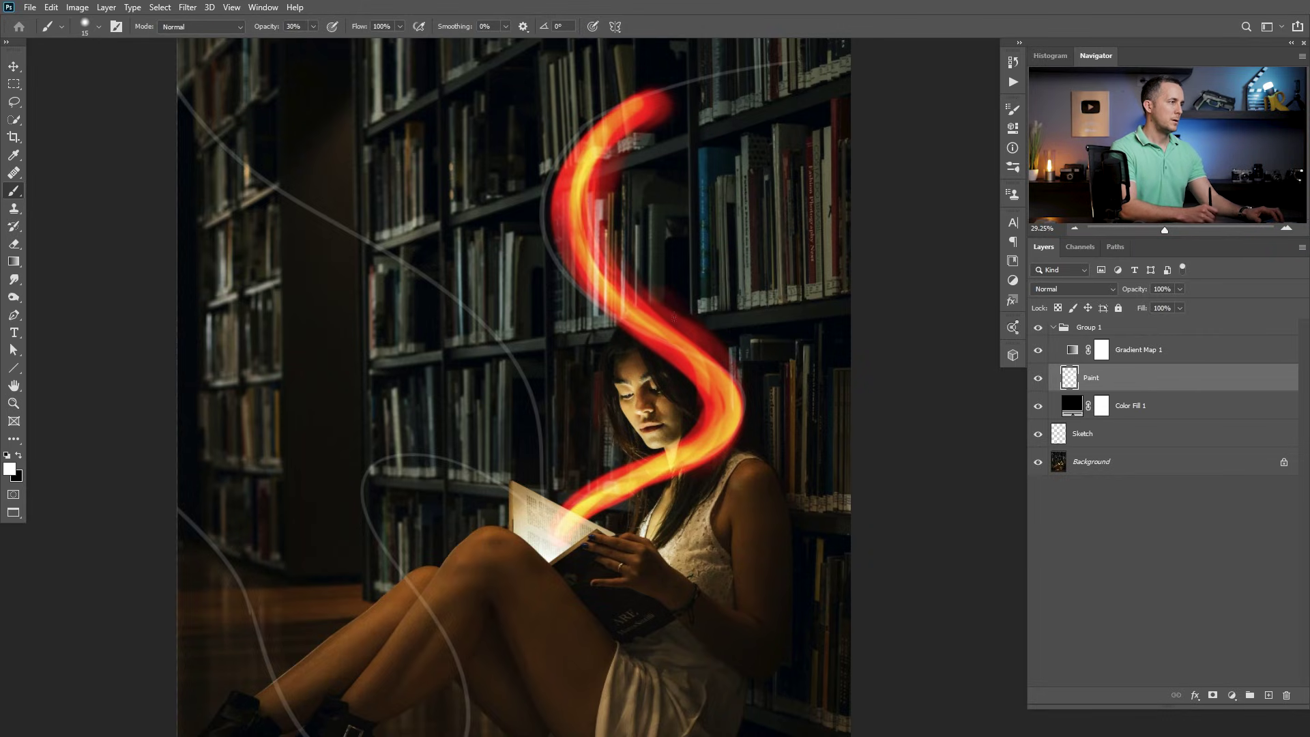
pyautogui.rightClick(656, 289)
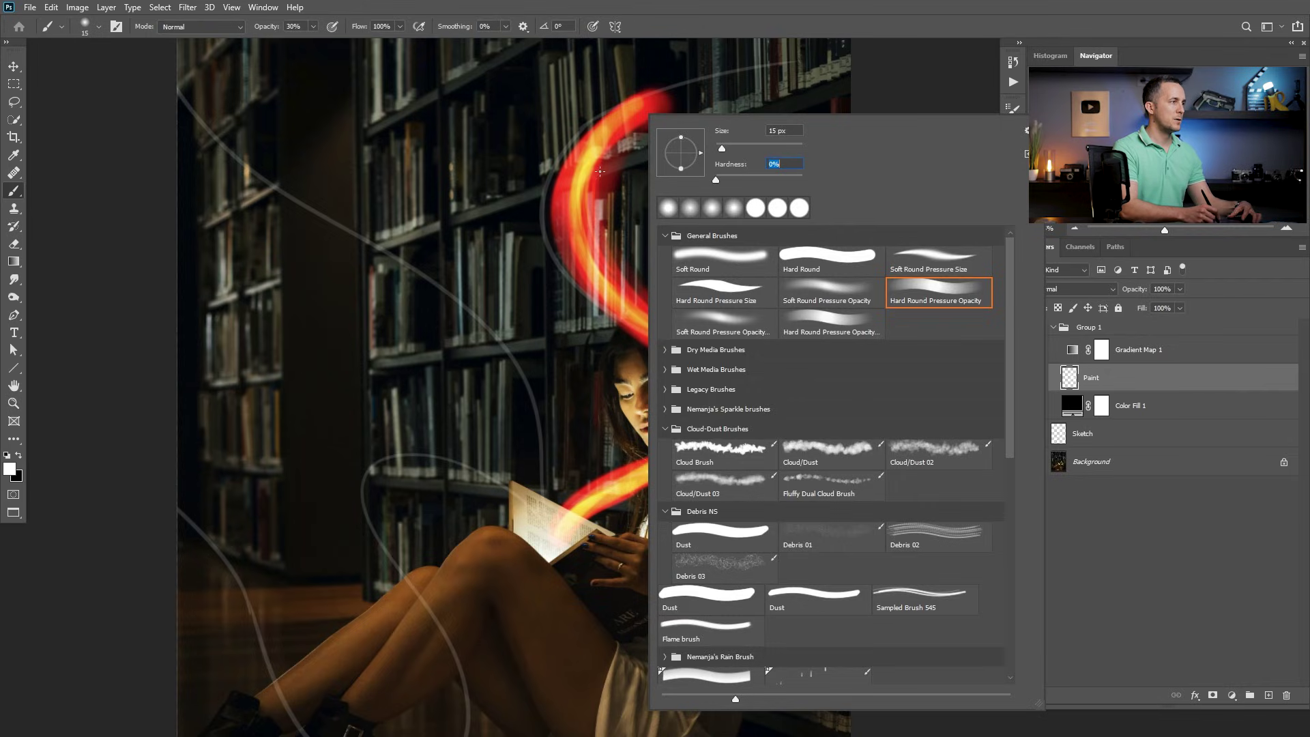
# Step: Brighten the upper half of the S streak with a 40 px brush
pyautogui.click(600, 172)
pyautogui.press(']')
pyautogui.press(']')
pyautogui.press(']')
pyautogui.press(']')
pyautogui.press(']')
pyautogui.moveTo(599, 159); pyautogui.dragTo(594, 179)
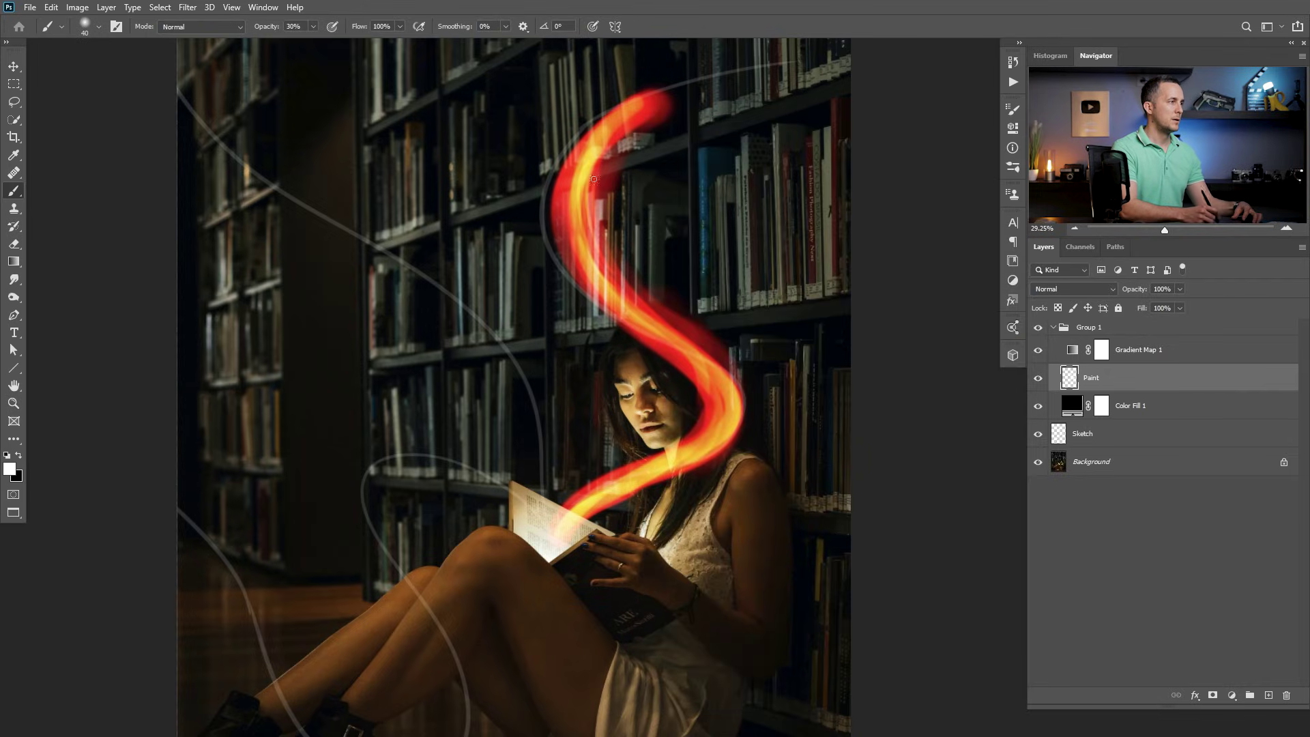
pyautogui.moveTo(628, 279)
pyautogui.mouseDown()
pyautogui.moveTo(706, 334)
pyautogui.moveTo(748, 404)
pyautogui.mouseUp()
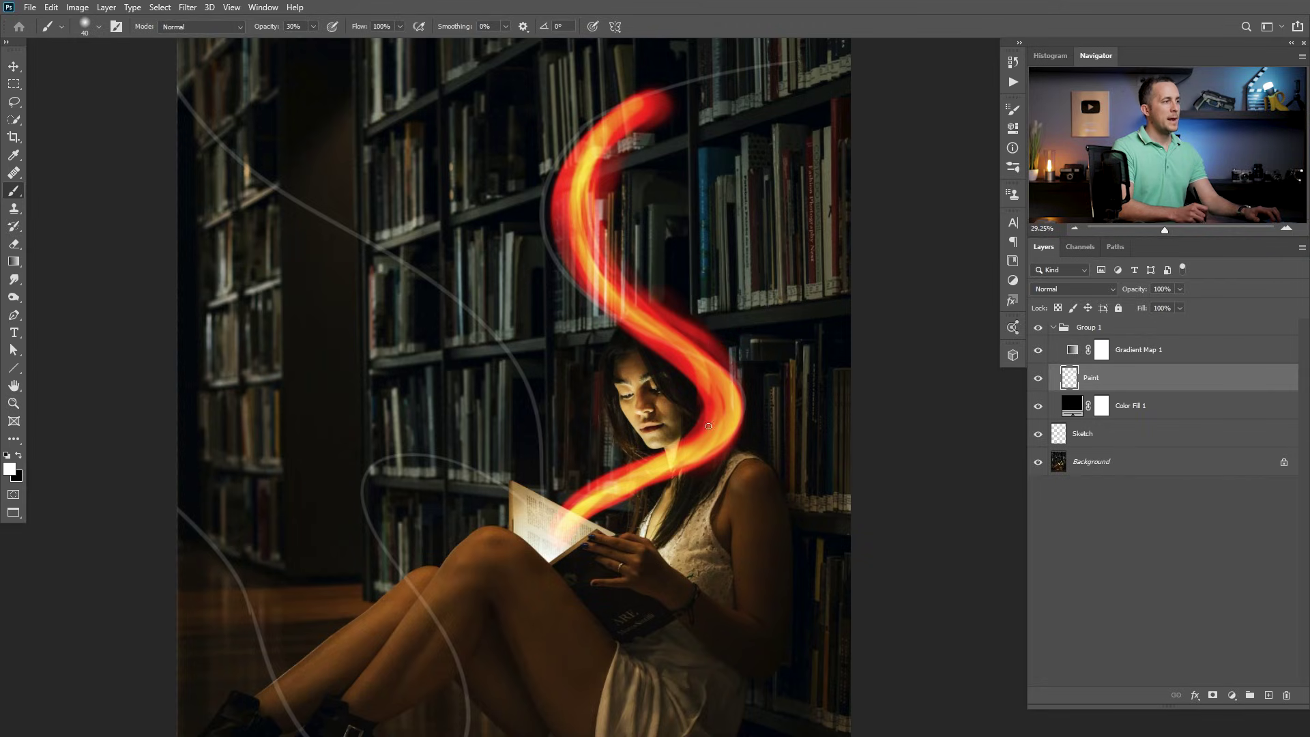
pyautogui.scroll(-3, 656, 455)
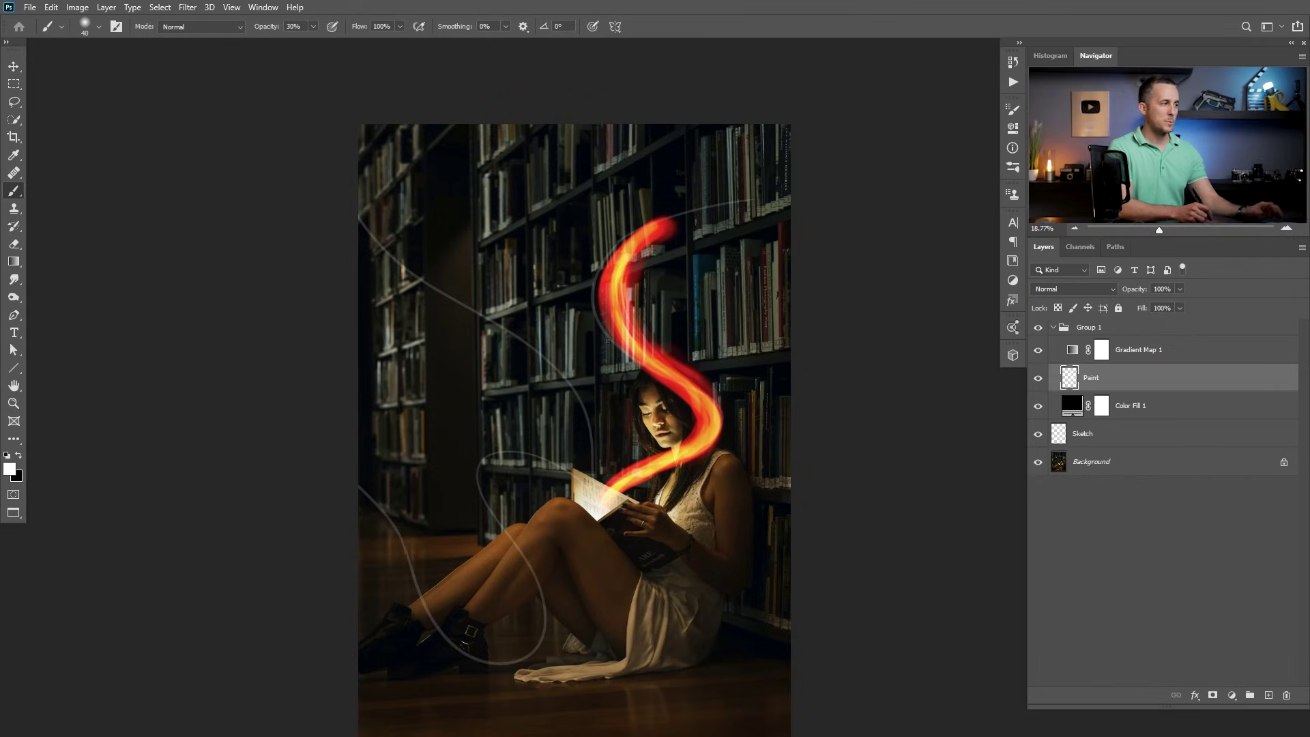
pyautogui.scroll(2, 685, 459)
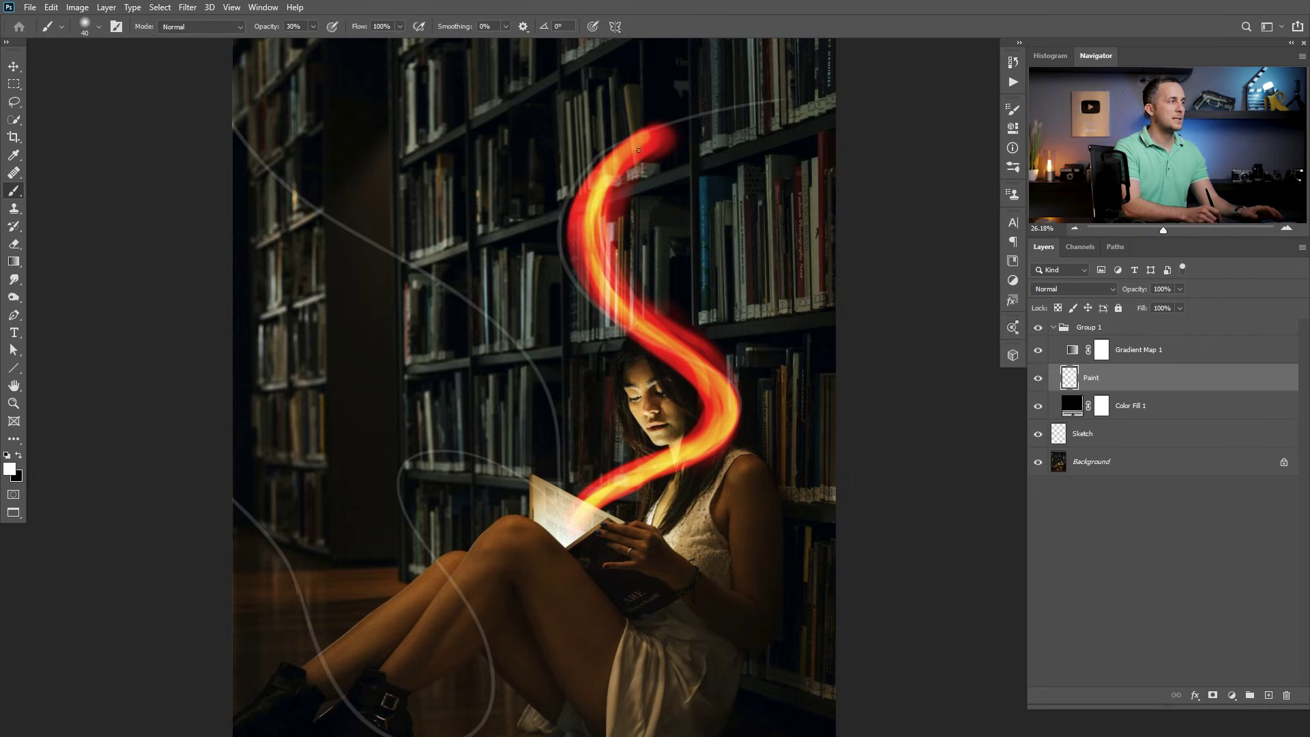
pyautogui.moveTo(639, 150)
pyautogui.mouseDown()
pyautogui.moveTo(592, 280)
pyautogui.moveTo(663, 336)
pyautogui.moveTo(706, 402)
pyautogui.moveTo(636, 462)
pyautogui.mouseUp()
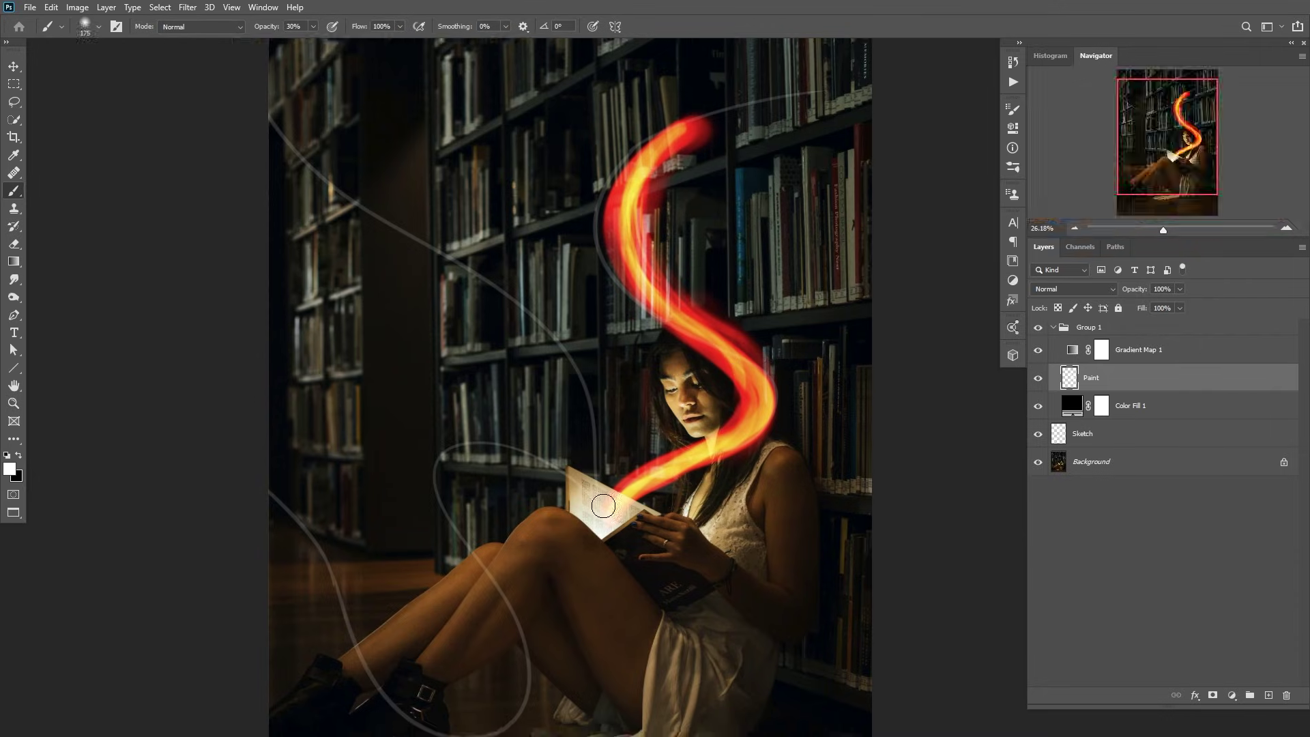
# Step: Extend the streak's top toward the upper-right corner, trim it with the eraser, and add a new layer
pyautogui.moveTo(819, 78)
pyautogui.mouseDown()
pyautogui.moveTo(646, 174)
pyautogui.moveTo(843, 73)
pyautogui.mouseUp()
pyautogui.press('e')
pyautogui.moveTo(812, 85); pyautogui.dragTo(673, 140)
pyautogui.rightClick(674, 113)
pyautogui.press('Return')
pyautogui.moveTo(829, 82); pyautogui.dragTo(749, 123)
pyautogui.press('b')
pyautogui.press('[')
pyautogui.press('[')
pyautogui.press('[')
pyautogui.press('[')
pyautogui.press('[')
pyautogui.press('[')
pyautogui.press('[')
pyautogui.press('[')
pyautogui.press('[')
pyautogui.press('[')
pyautogui.press('[')
pyautogui.press('[')
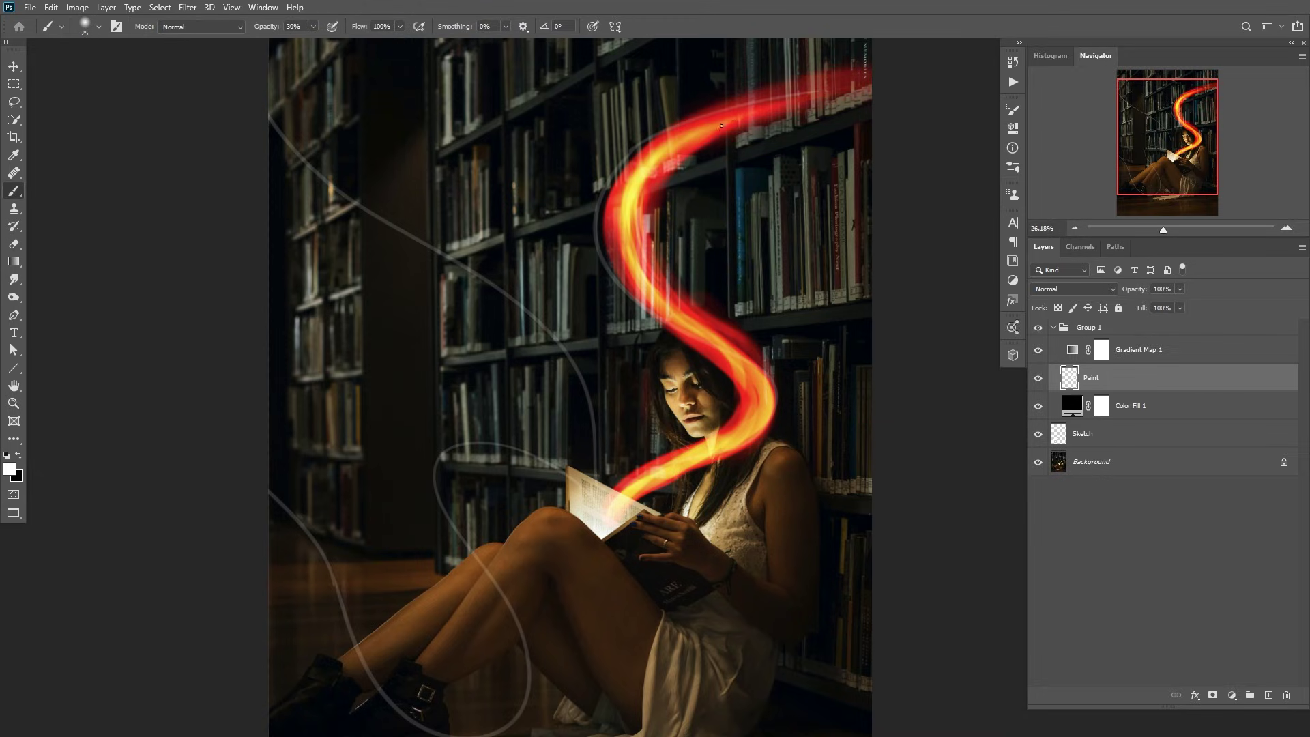
pyautogui.press('0')
pyautogui.press(']')
pyautogui.press(']')
pyautogui.press(']')
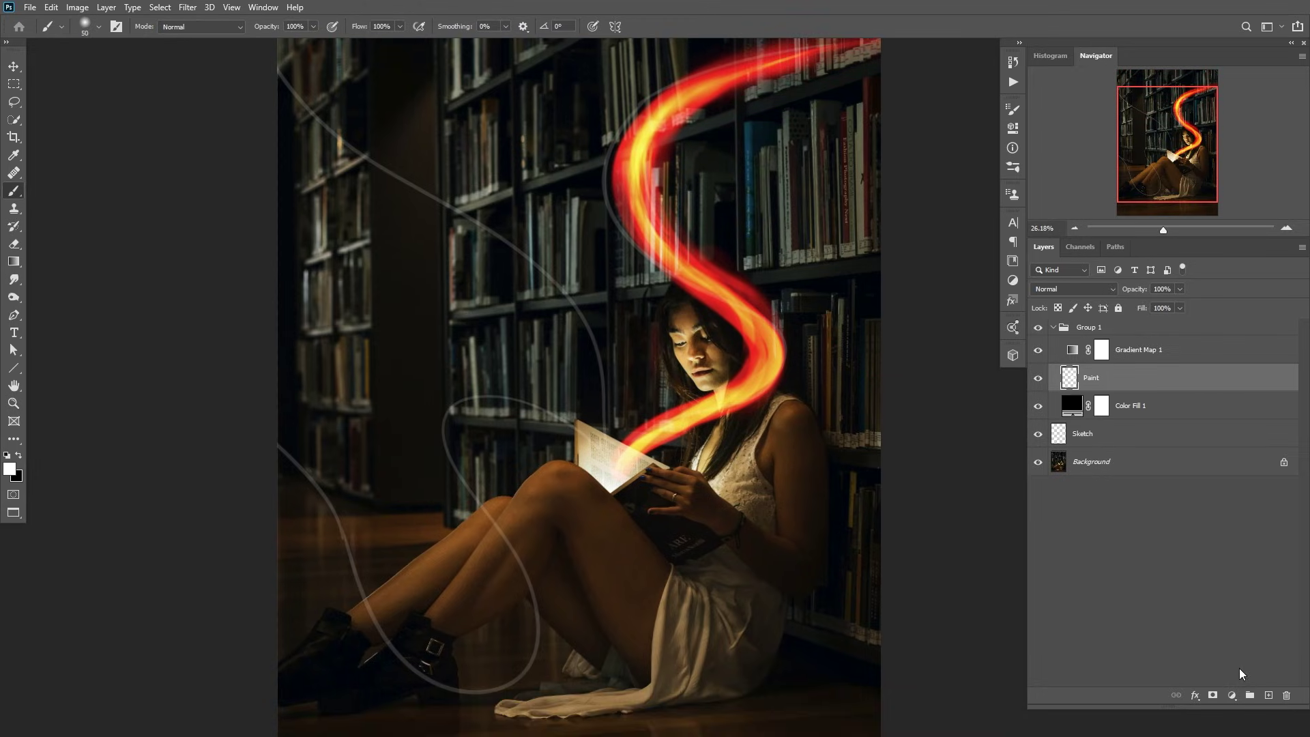
pyautogui.click(1269, 695)
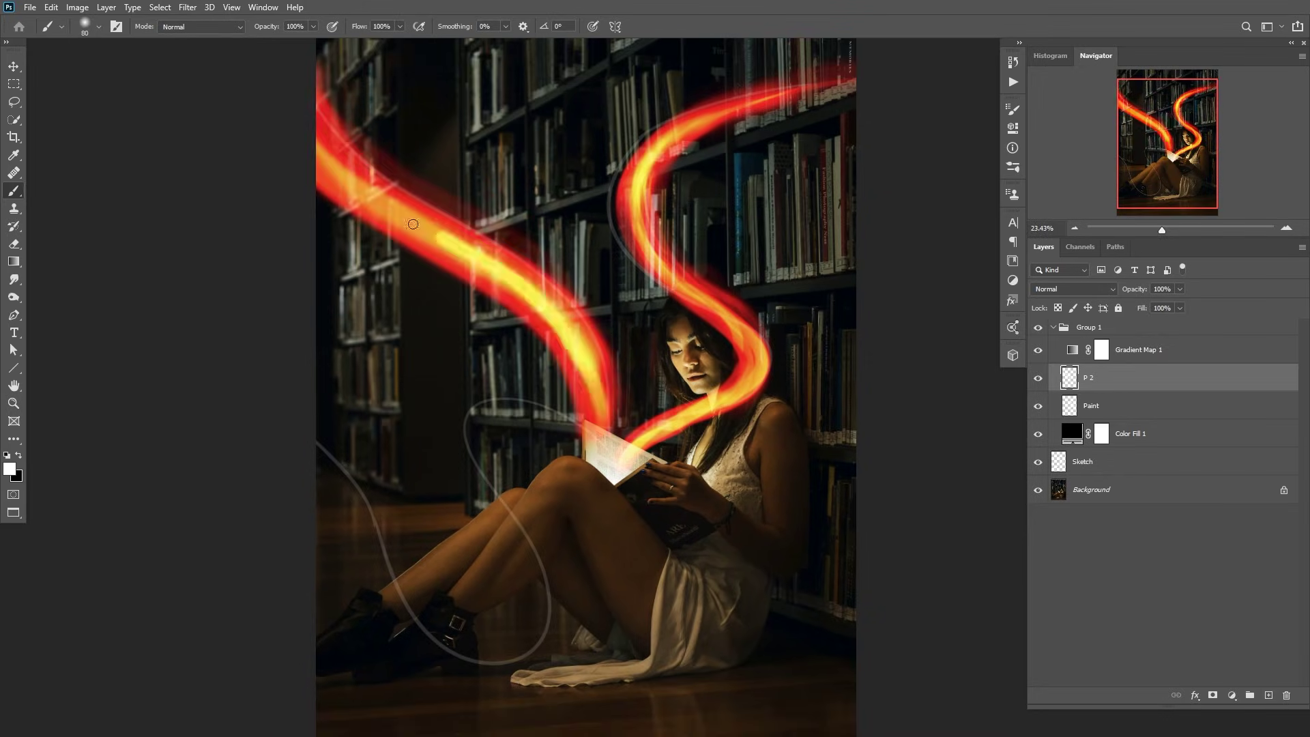
# Step: Paint the first strands from the book toward the upper left and erase their rough edges
pyautogui.moveTo(552, 356); pyautogui.dragTo(300, 136)
pyautogui.moveTo(382, 198); pyautogui.dragTo(573, 341)
pyautogui.press('b')
pyautogui.moveTo(601, 427)
pyautogui.mouseDown()
pyautogui.moveTo(581, 335)
pyautogui.moveTo(316, 174)
pyautogui.mouseUp()
pyautogui.moveTo(314, 163); pyautogui.dragTo(362, 258)
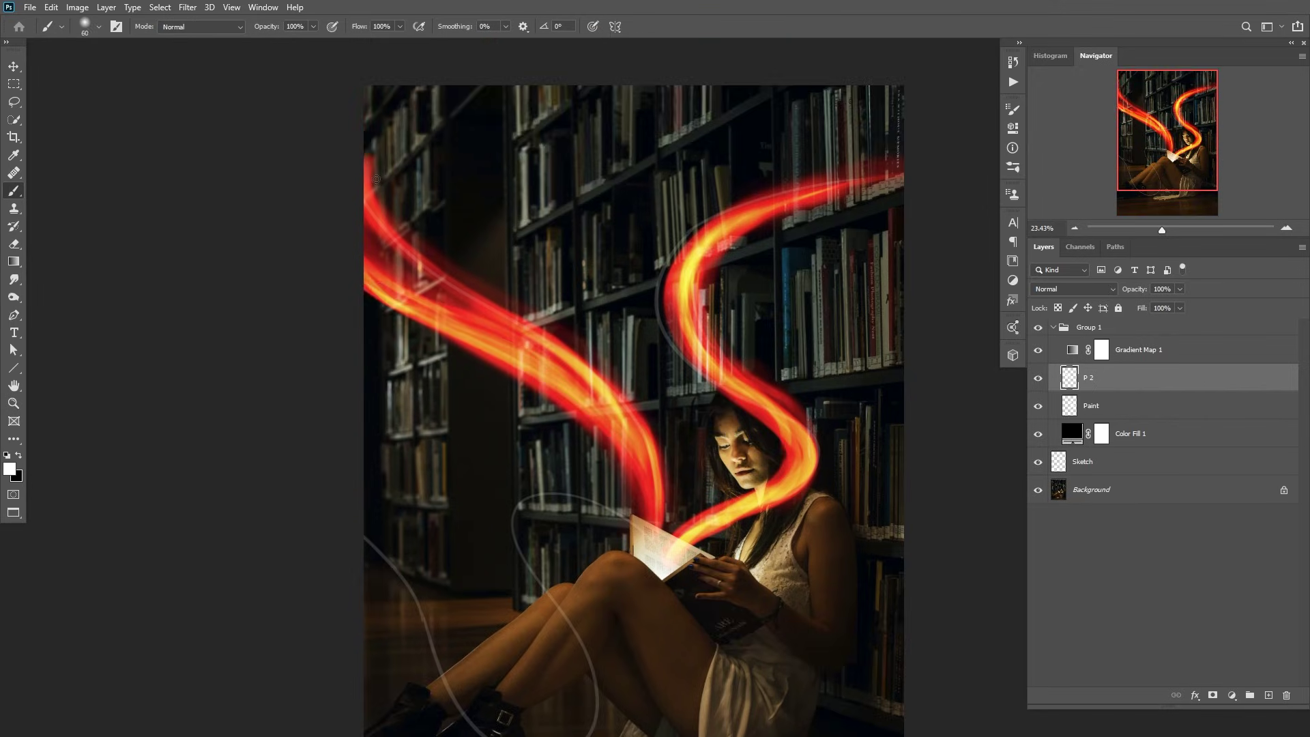
pyautogui.moveTo(440, 301); pyautogui.dragTo(352, 130)
pyautogui.moveTo(354, 204); pyautogui.dragTo(666, 549)
pyautogui.press('e')
pyautogui.moveTo(361, 133)
pyautogui.mouseDown()
pyautogui.moveTo(433, 182)
pyautogui.moveTo(342, 96)
pyautogui.mouseUp()
pyautogui.moveTo(580, 416)
pyautogui.mouseDown()
pyautogui.moveTo(503, 359)
pyautogui.moveTo(577, 409)
pyautogui.mouseUp()
# Step: Lower brush opacity to 50% and add thinner bright strands along the left flame
pyautogui.press('b')
pyautogui.press('5')
pyautogui.press('[')
pyautogui.press('[')
pyautogui.press('[')
pyautogui.moveTo(645, 502); pyautogui.dragTo(363, 281)
pyautogui.press('e')
pyautogui.moveTo(447, 304)
pyautogui.mouseDown()
pyautogui.moveTo(359, 238)
pyautogui.moveTo(539, 369)
pyautogui.mouseUp()
pyautogui.press('b')
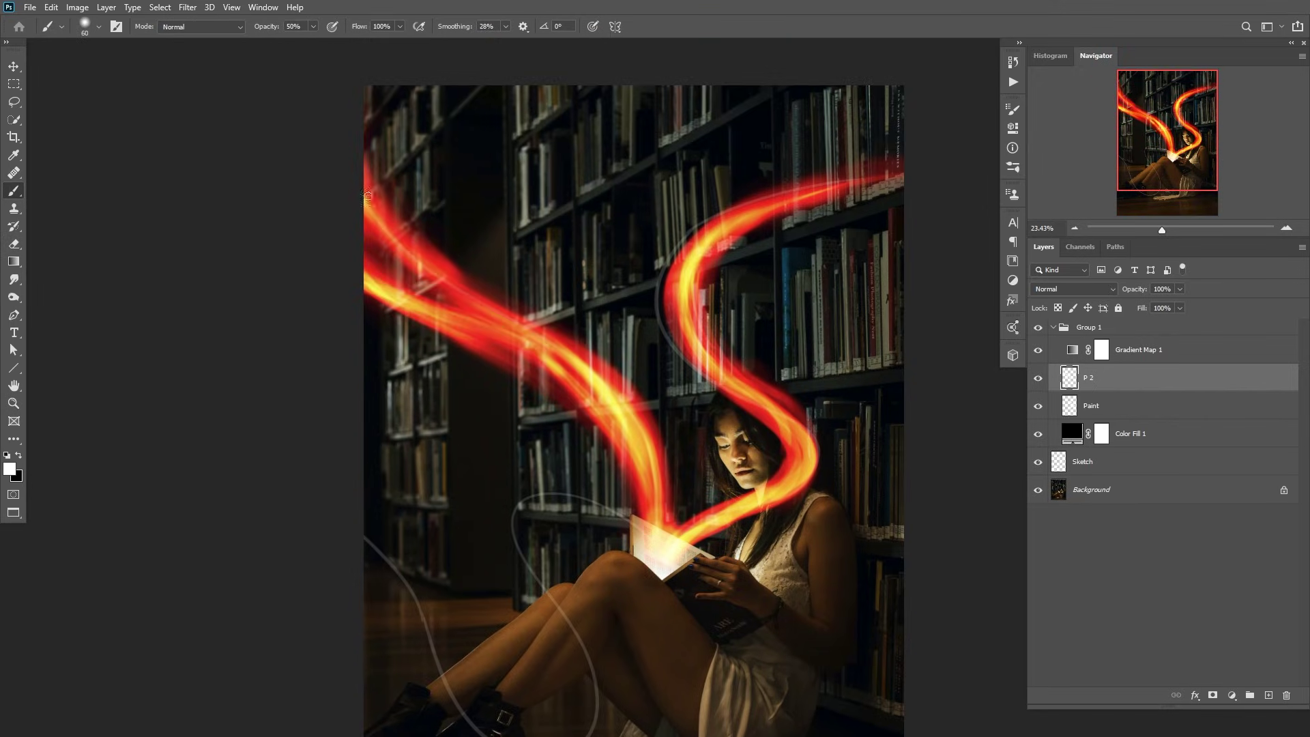
pyautogui.moveTo(362, 198)
pyautogui.mouseDown()
pyautogui.moveTo(656, 499)
pyautogui.moveTo(567, 388)
pyautogui.mouseUp()
pyautogui.press('e')
pyautogui.moveTo(424, 302)
pyautogui.mouseDown()
pyautogui.moveTo(522, 353)
pyautogui.moveTo(463, 320)
pyautogui.mouseUp()
# Step: Add more bright strands to the left flame and erase its lower edge with a larger eraser
pyautogui.press('b')
pyautogui.moveTo(409, 297); pyautogui.dragTo(585, 397)
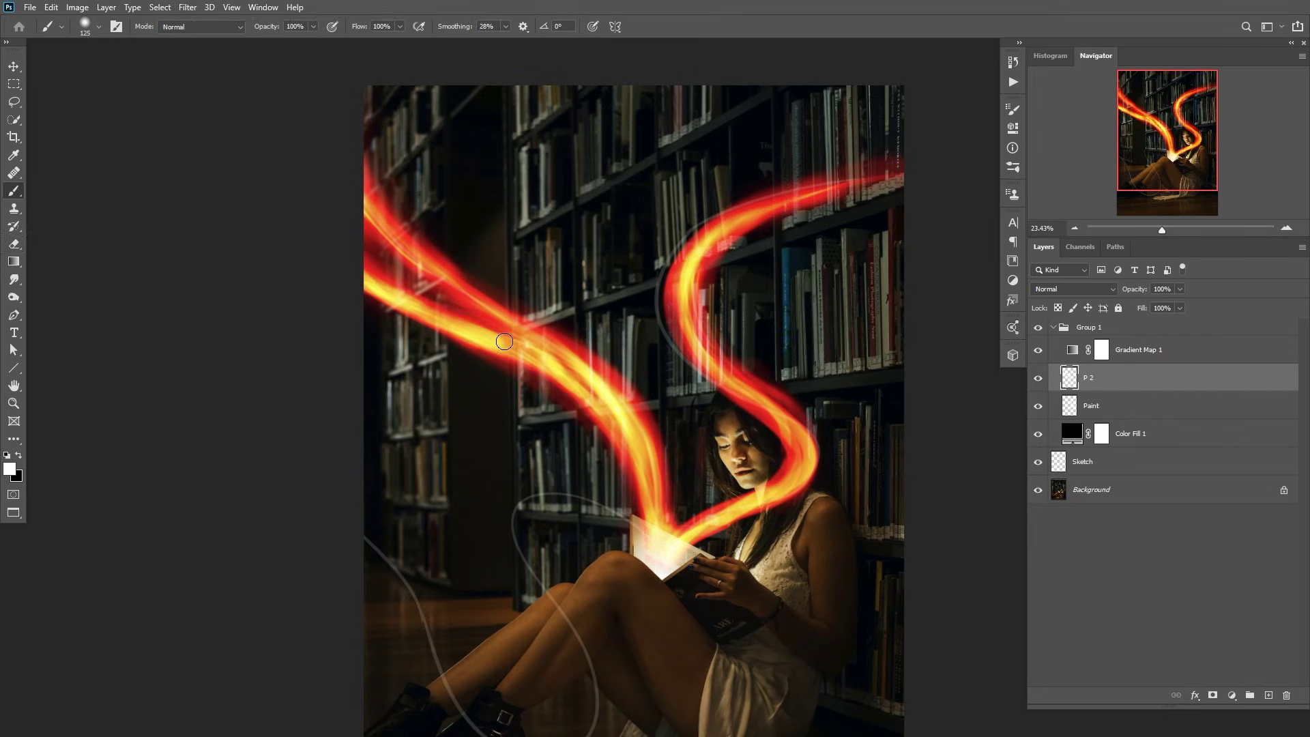
pyautogui.press('e')
pyautogui.moveTo(508, 358); pyautogui.dragTo(435, 326)
pyautogui.press('b')
pyautogui.moveTo(365, 270)
pyautogui.mouseDown()
pyautogui.moveTo(504, 322)
pyautogui.moveTo(573, 395)
pyautogui.mouseUp()
pyautogui.moveTo(366, 170)
pyautogui.mouseDown()
pyautogui.moveTo(676, 430)
pyautogui.moveTo(529, 351)
pyautogui.mouseUp()
pyautogui.press('e')
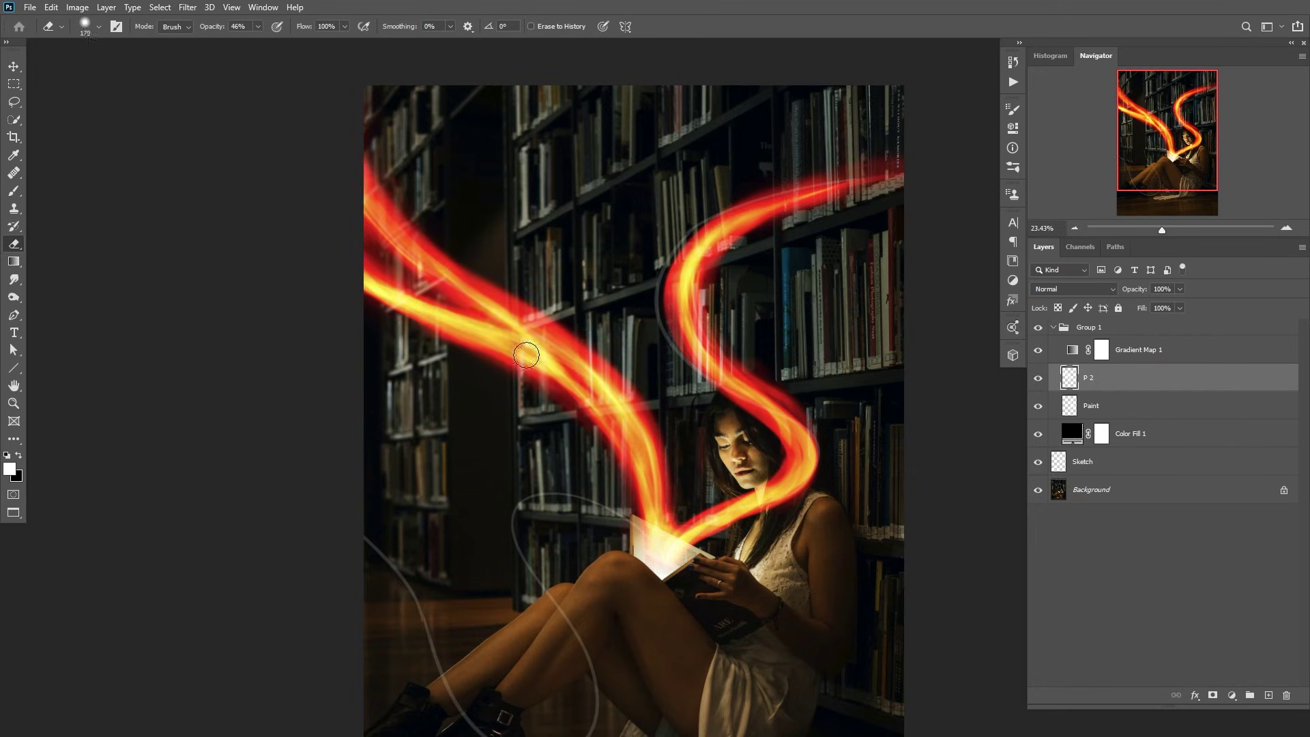
pyautogui.press('b')
pyautogui.scroll(1, 565, 479)
pyautogui.press('e')
pyautogui.moveTo(623, 437); pyautogui.dragTo(508, 314)
# Step: Paint a bright core streak, fade the flame's upper and lower edges, and undo a too-wide stroke
pyautogui.press('b')
pyautogui.moveTo(304, 166); pyautogui.dragTo(626, 431)
pyautogui.press('e')
pyautogui.moveTo(557, 349); pyautogui.dragTo(619, 434)
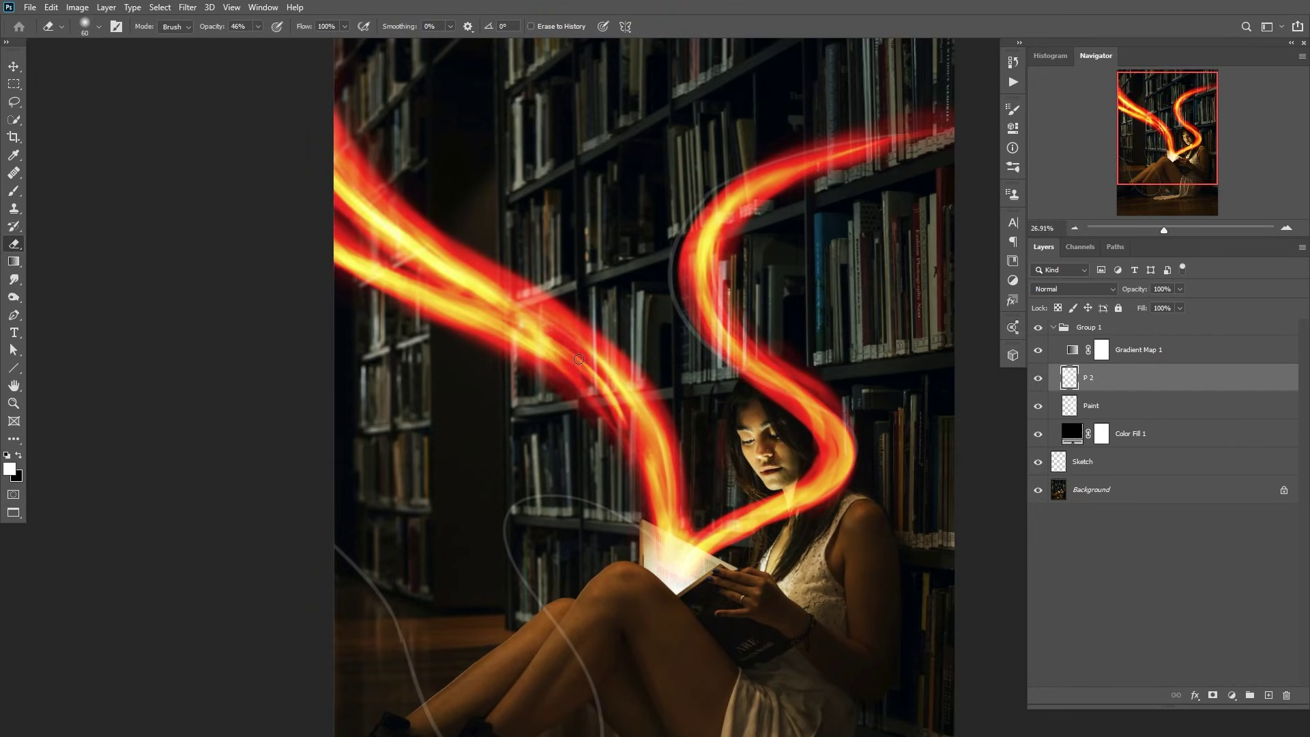
pyautogui.moveTo(570, 311); pyautogui.dragTo(339, 137)
pyautogui.moveTo(339, 137)
pyautogui.mouseDown()
pyautogui.moveTo(522, 277)
pyautogui.moveTo(682, 511)
pyautogui.mouseUp()
pyautogui.press('b')
pyautogui.moveTo(330, 236); pyautogui.dragTo(648, 471)
pyautogui.hotkey('ctrl', 'z')
pyautogui.rightClick(636, 437)
# Step: Hide the Sketch guide lines and thin the left flame's edges with a smaller eraser
pyautogui.moveTo(472, 305); pyautogui.dragTo(656, 479)
pyautogui.press('e')
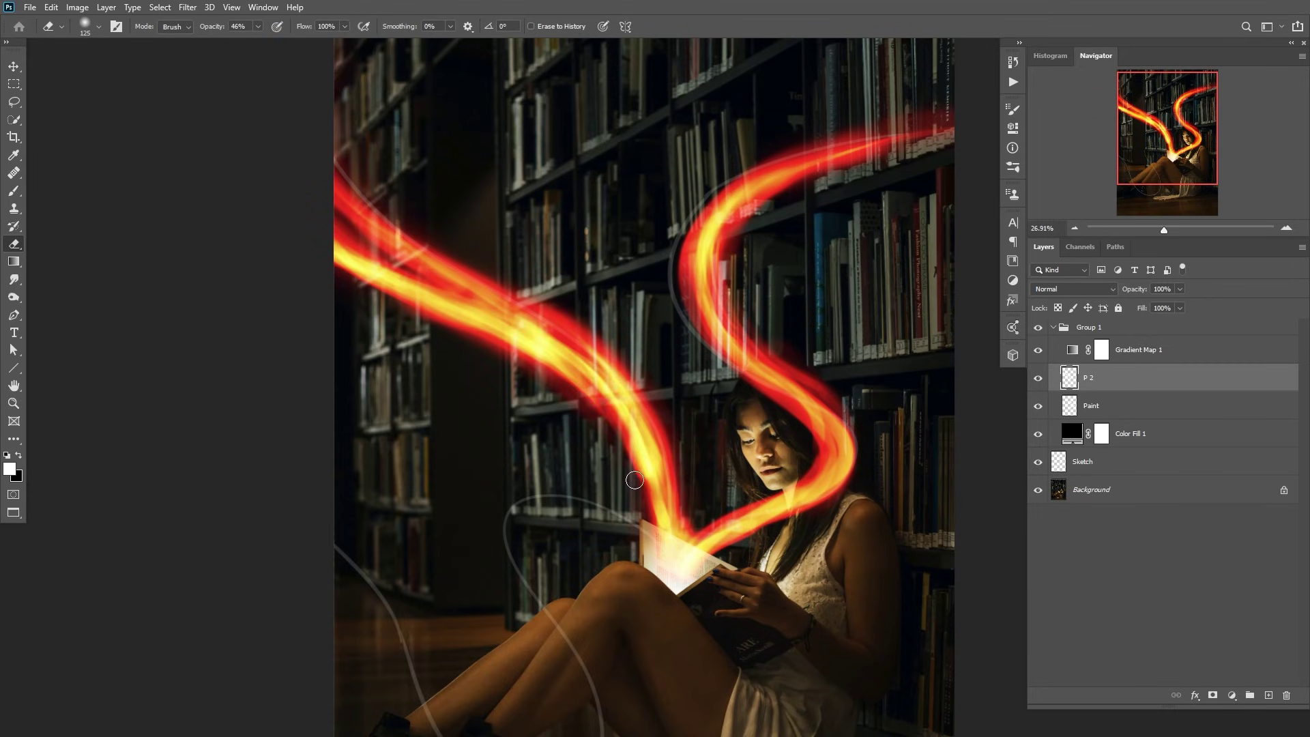
pyautogui.rightClick(633, 286)
pyautogui.press('Return')
pyautogui.click(1038, 462)
pyautogui.scroll(3, 572, 549)
pyautogui.moveTo(645, 306); pyautogui.dragTo(457, 183)
pyautogui.moveTo(465, 273); pyautogui.dragTo(354, 212)
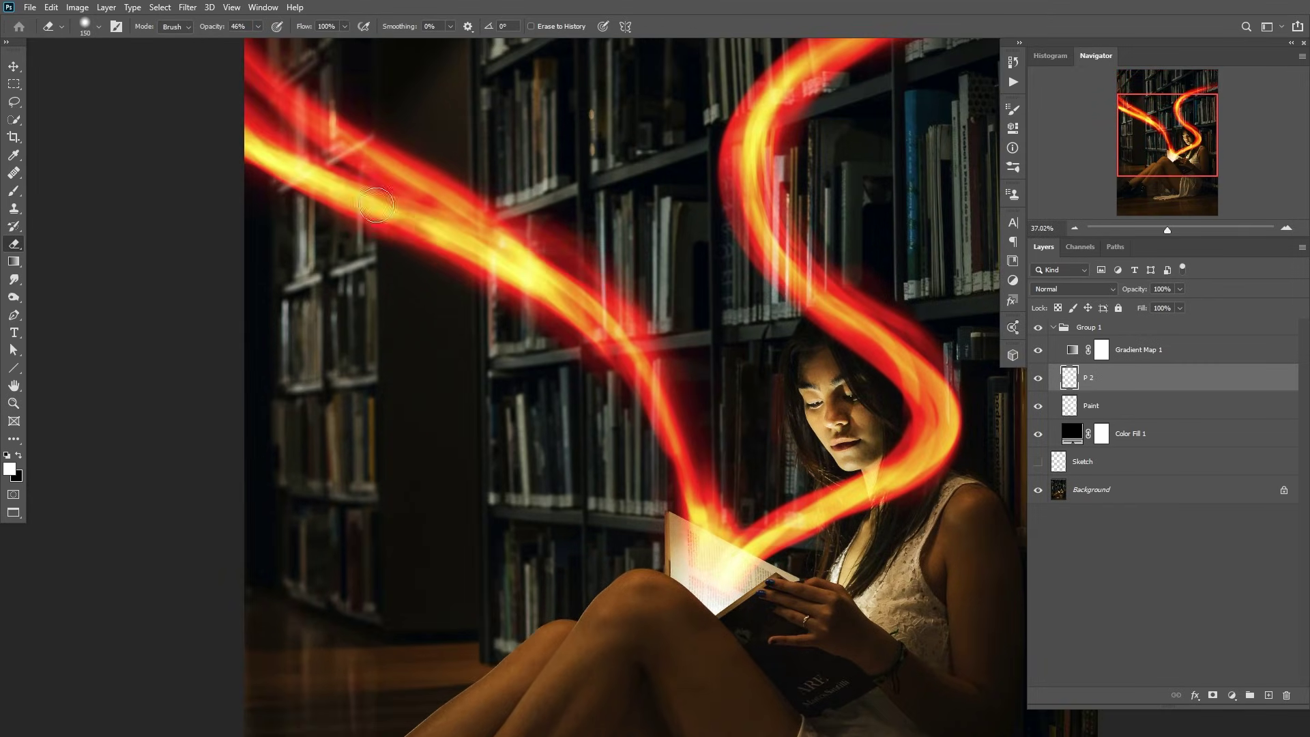
pyautogui.moveTo(431, 245); pyautogui.dragTo(252, 167)
pyautogui.press('[')
pyautogui.press('[')
pyautogui.press('[')
pyautogui.press('[')
pyautogui.press('[')
pyautogui.press('[')
pyautogui.press('[')
pyautogui.press('[')
pyautogui.press('[')
# Step: On a new layer, paint bright strands on the upper flame and a glow near the book
pyautogui.click(1269, 695)
pyautogui.press('b')
pyautogui.press('e')
pyautogui.moveTo(250, 77)
pyautogui.mouseDown()
pyautogui.moveTo(490, 232)
pyautogui.moveTo(259, 118)
pyautogui.mouseUp()
pyautogui.press('b')
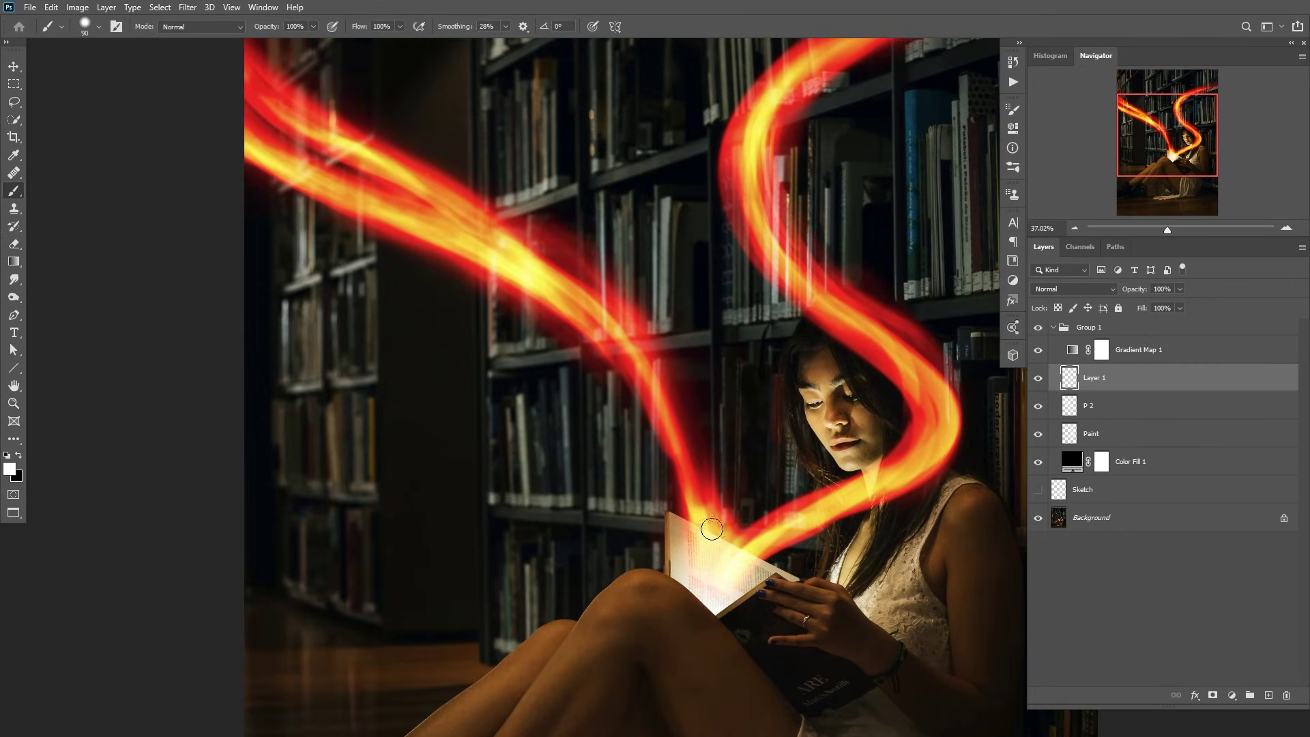
pyautogui.moveTo(652, 383); pyautogui.dragTo(712, 527)
pyautogui.press('e')
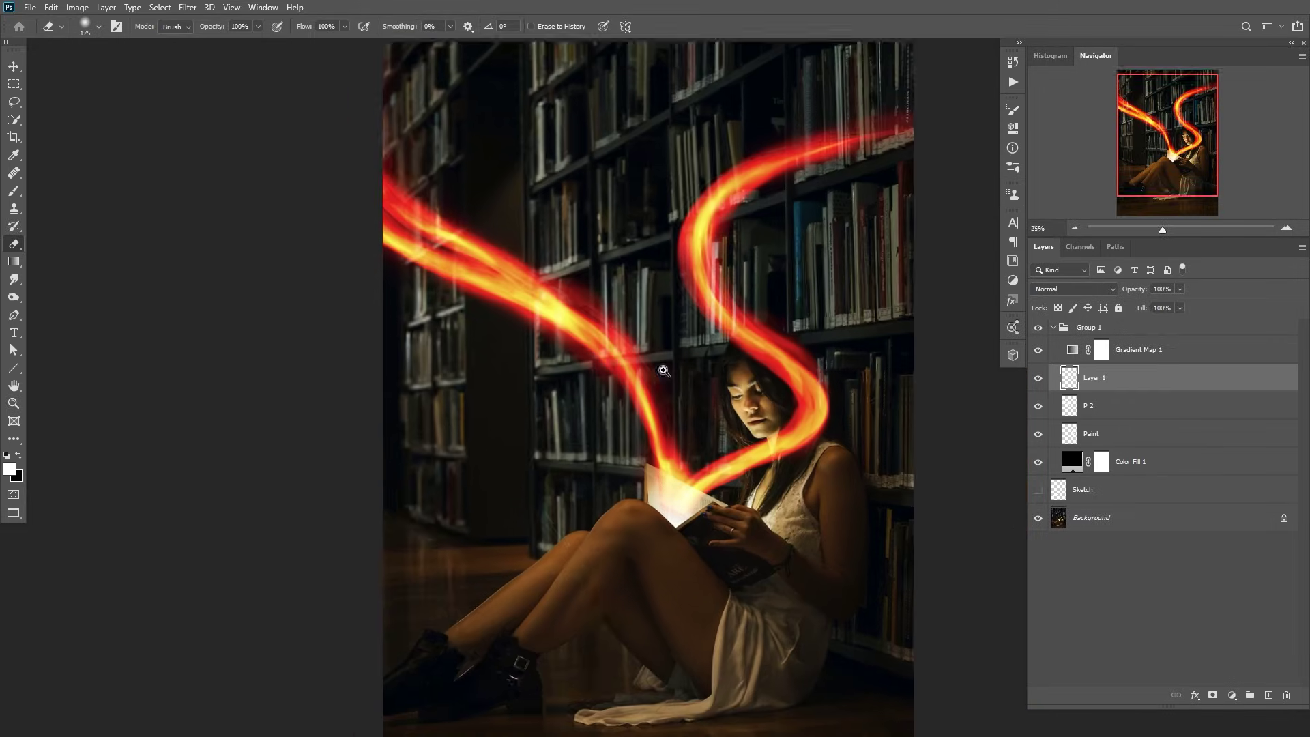
pyautogui.press('b')
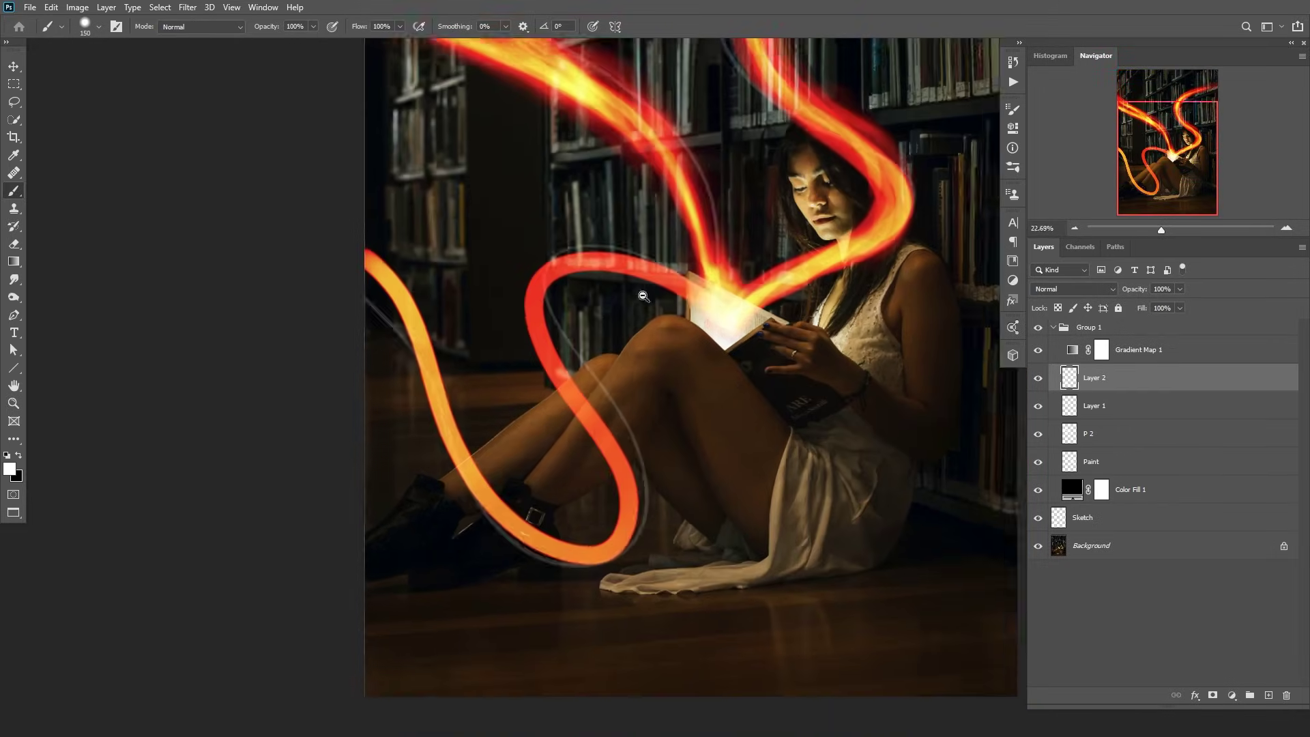
pyautogui.scroll(1, 539, 572)
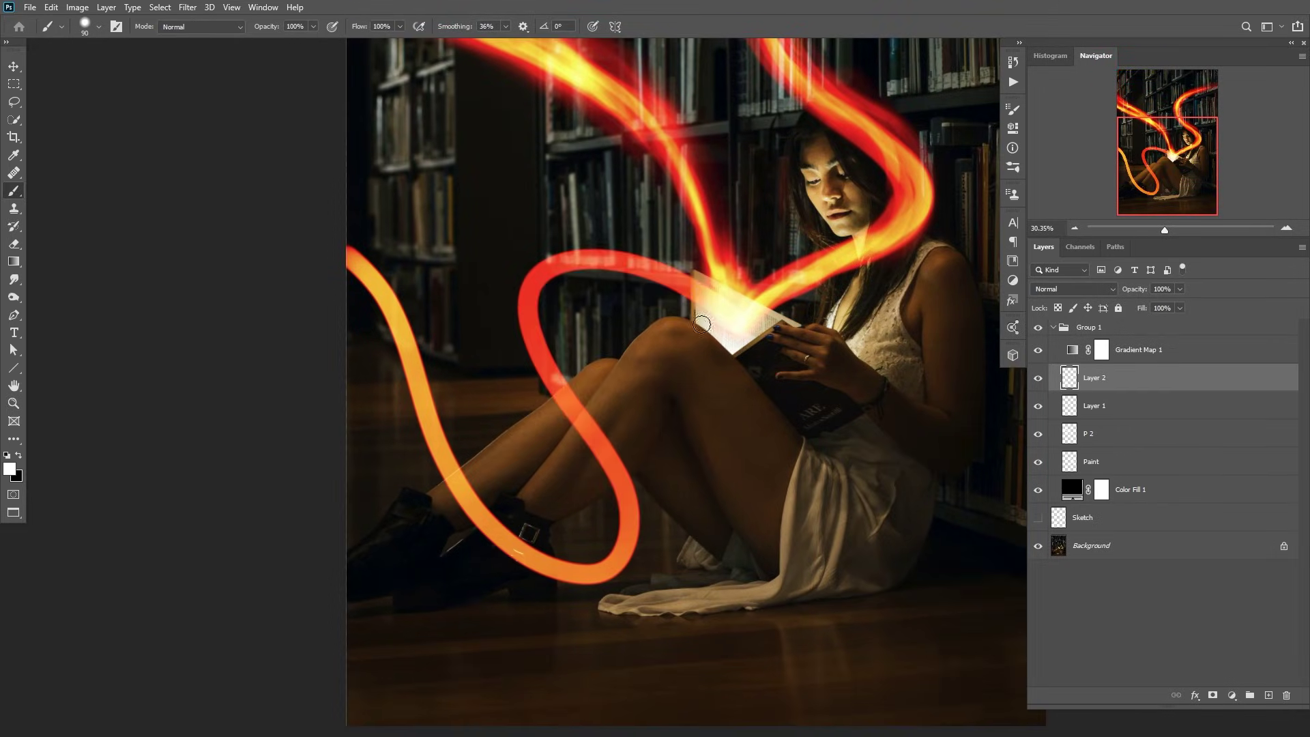
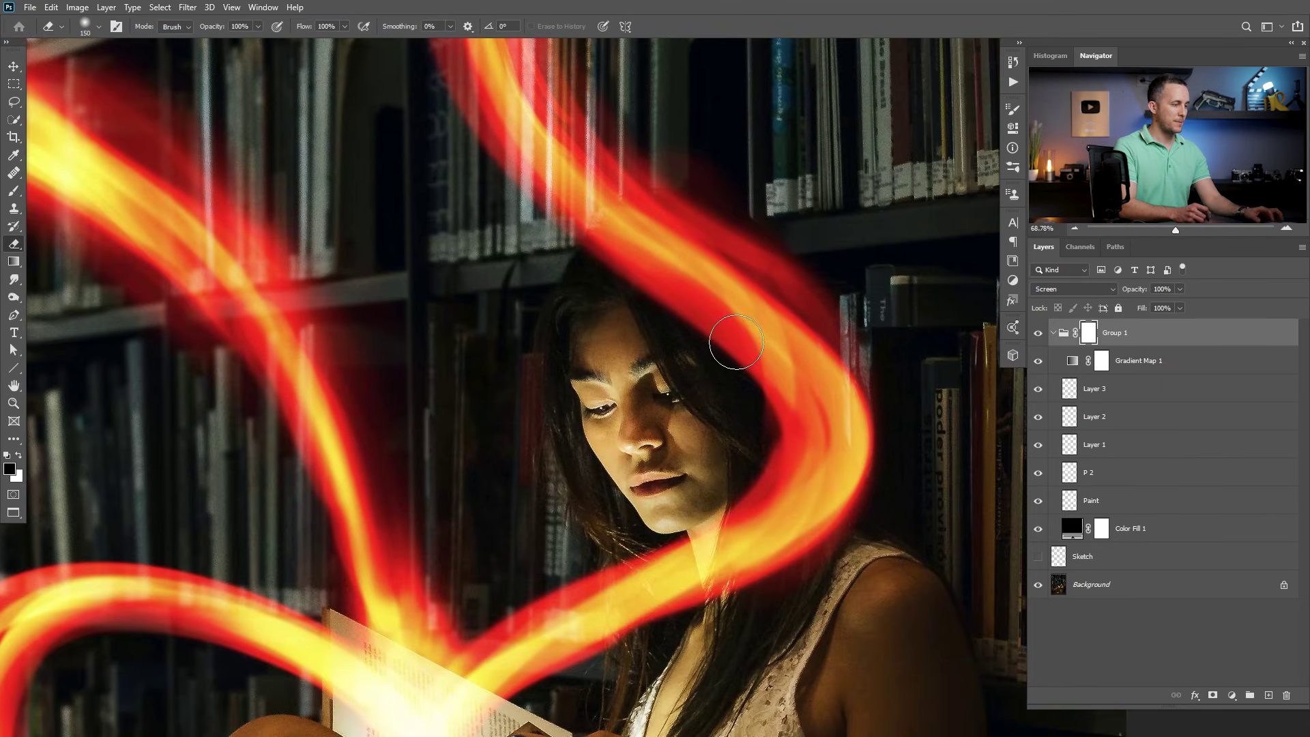
# Step: With a 72%-hardness brush, paint black on Group 1's mask over the top of her head
pyautogui.press('b')
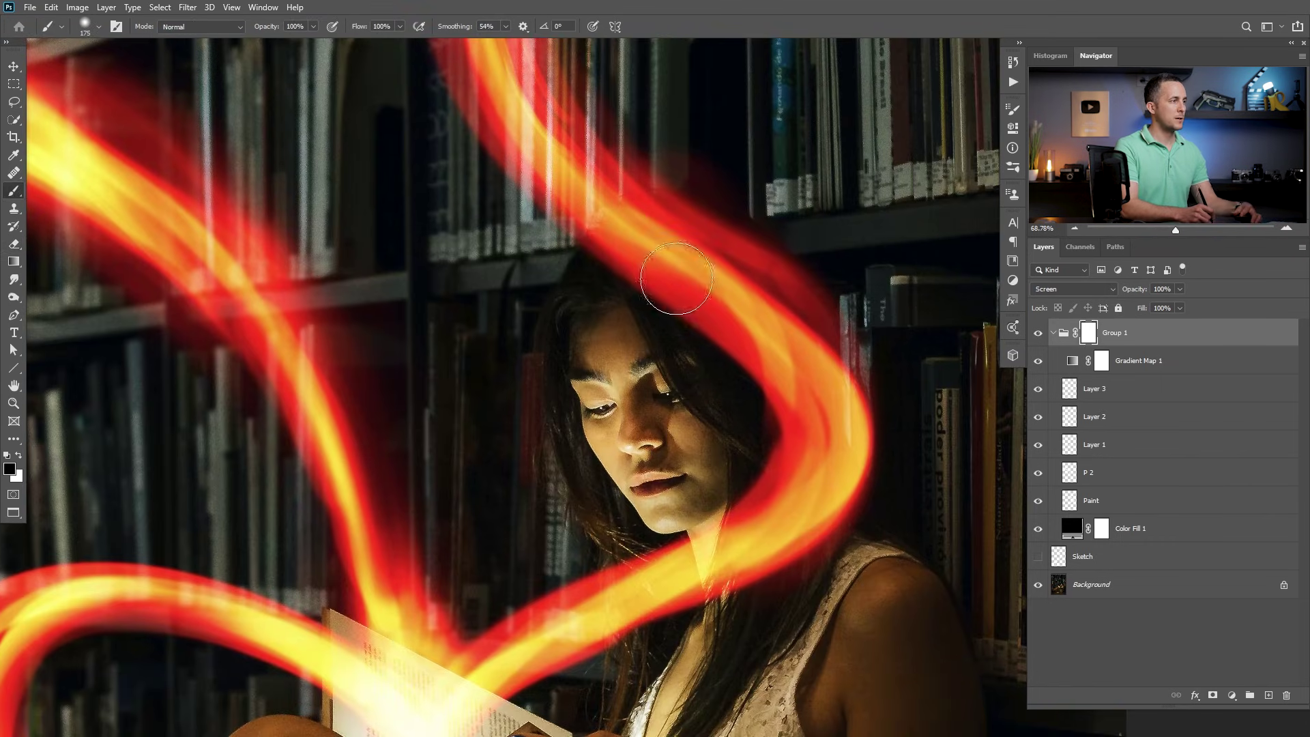
pyautogui.rightClick(676, 280)
pyautogui.click(804, 180)
pyautogui.moveTo(638, 307)
pyautogui.mouseDown()
pyautogui.moveTo(672, 262)
pyautogui.moveTo(649, 244)
pyautogui.moveTo(665, 222)
pyautogui.moveTo(569, 309)
pyautogui.moveTo(622, 249)
pyautogui.moveTo(715, 196)
pyautogui.moveTo(686, 211)
pyautogui.moveTo(724, 225)
pyautogui.moveTo(665, 320)
pyautogui.moveTo(747, 284)
pyautogui.moveTo(711, 254)
pyautogui.moveTo(599, 244)
pyautogui.moveTo(705, 183)
pyautogui.moveTo(745, 265)
pyautogui.moveTo(787, 300)
pyautogui.moveTo(733, 394)
pyautogui.moveTo(818, 257)
pyautogui.moveTo(833, 277)
pyautogui.moveTo(749, 459)
pyautogui.moveTo(800, 361)
pyautogui.moveTo(728, 453)
pyautogui.moveTo(788, 378)
pyautogui.moveTo(796, 385)
pyautogui.moveTo(788, 338)
pyautogui.moveTo(752, 454)
pyautogui.moveTo(773, 406)
pyautogui.moveTo(784, 412)
pyautogui.moveTo(783, 367)
pyautogui.moveTo(764, 436)
pyautogui.moveTo(726, 461)
pyautogui.moveTo(779, 414)
pyautogui.moveTo(795, 342)
pyautogui.moveTo(768, 417)
pyautogui.moveTo(763, 374)
pyautogui.moveTo(828, 333)
pyautogui.moveTo(860, 343)
pyautogui.mouseUp()
# Step: Paint white on the mask to bring back the streak along her head, then zoom out
pyautogui.press('x')
pyautogui.moveTo(846, 260)
pyautogui.mouseDown()
pyautogui.moveTo(805, 203)
pyautogui.moveTo(678, 116)
pyautogui.moveTo(661, 153)
pyautogui.moveTo(605, 151)
pyautogui.moveTo(534, 210)
pyautogui.moveTo(606, 160)
pyautogui.moveTo(704, 139)
pyautogui.moveTo(659, 147)
pyautogui.moveTo(655, 188)
pyautogui.mouseUp()
pyautogui.moveTo(686, 307); pyautogui.dragTo(624, 423)
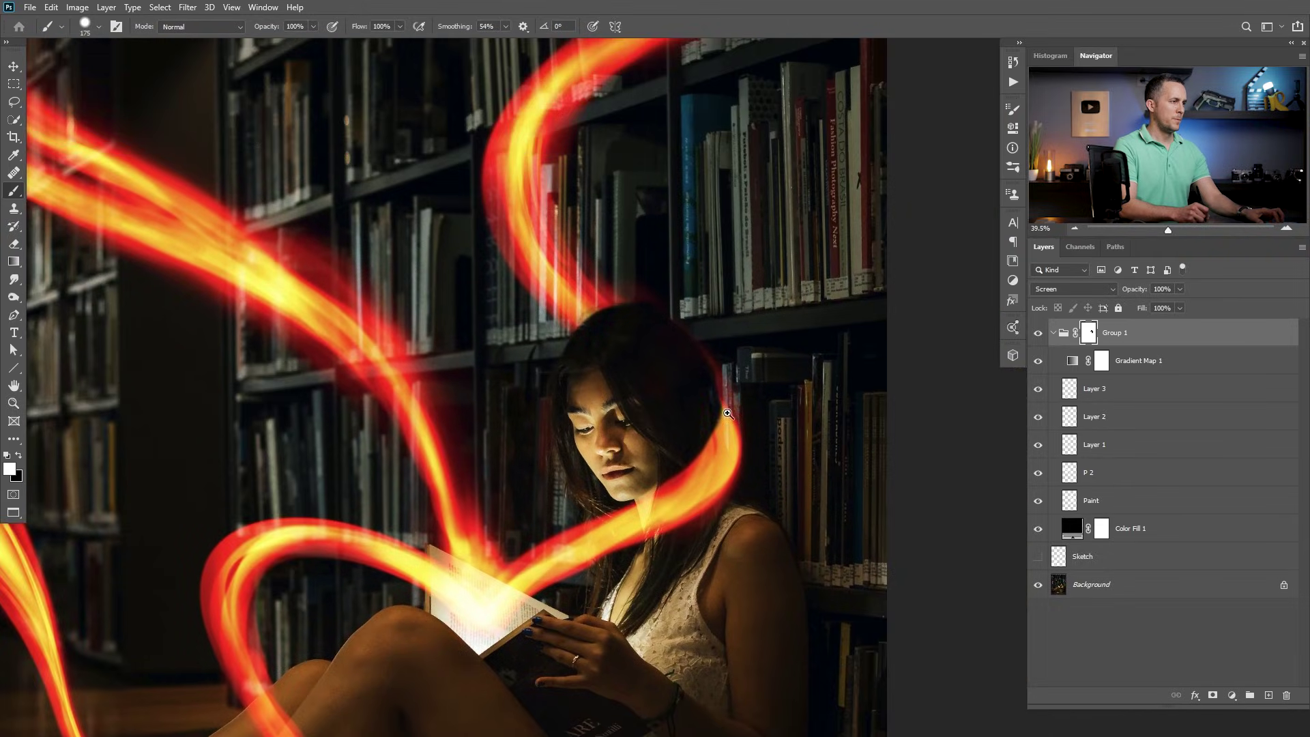
pyautogui.scroll(-2, 727, 413)
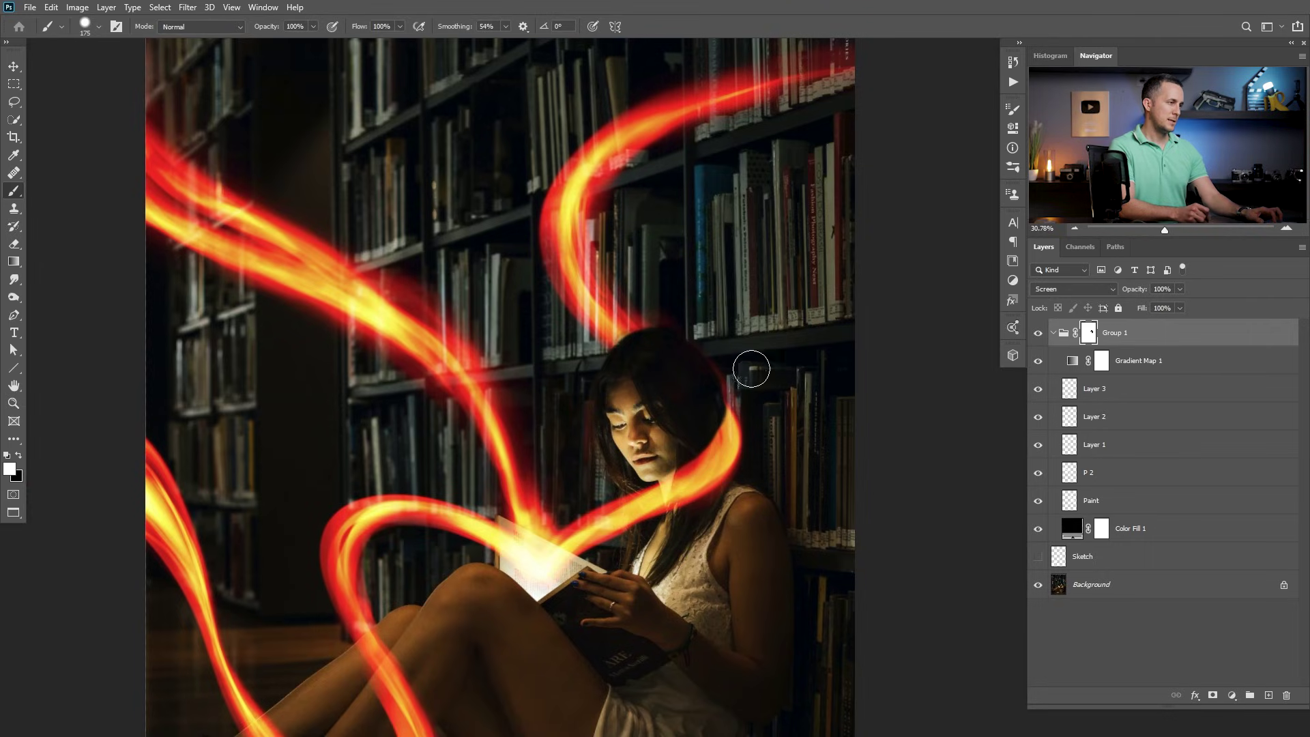
# Step: Select the Paint layer and toggle its visibility to compare the strokes
pyautogui.click(1075, 507)
pyautogui.click(1039, 503)
pyautogui.click(1039, 503)
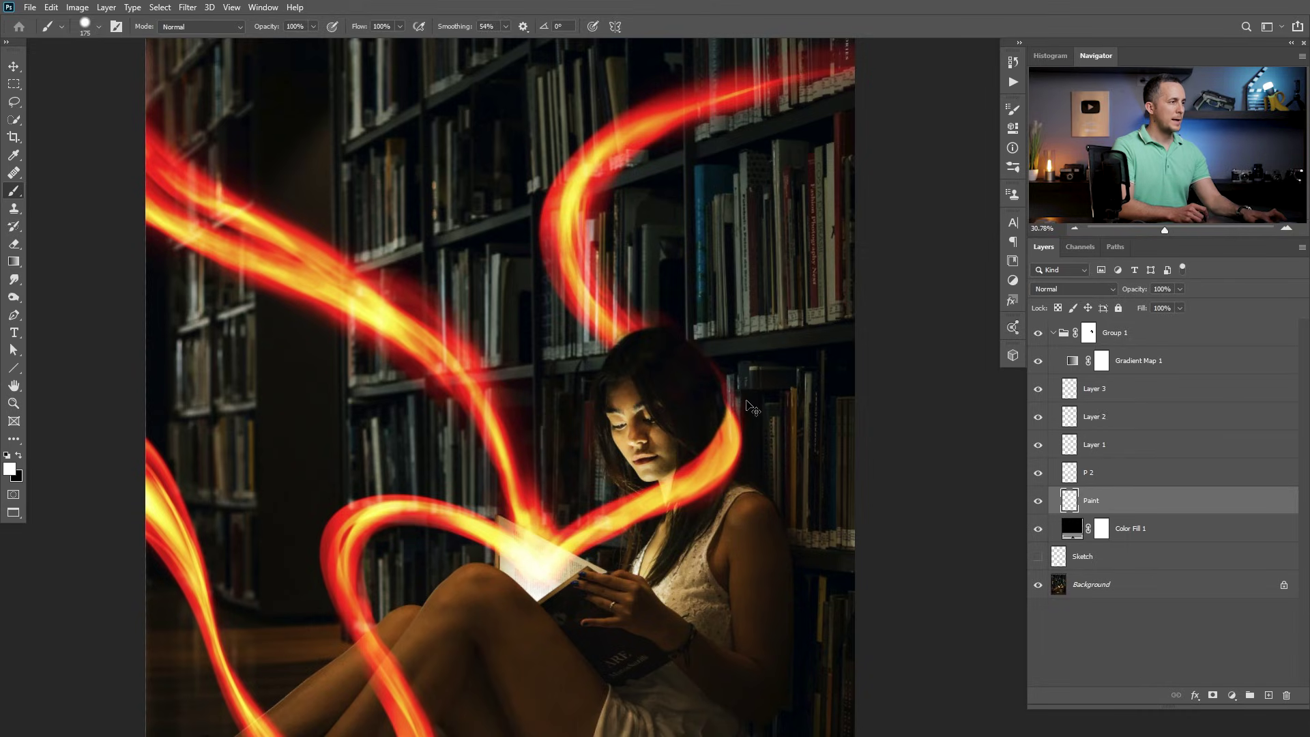
# Step: Warp the Paint layer's streak into a new curve beside her head, shifting its upper part left
pyautogui.hotkey('ctrl', 't')
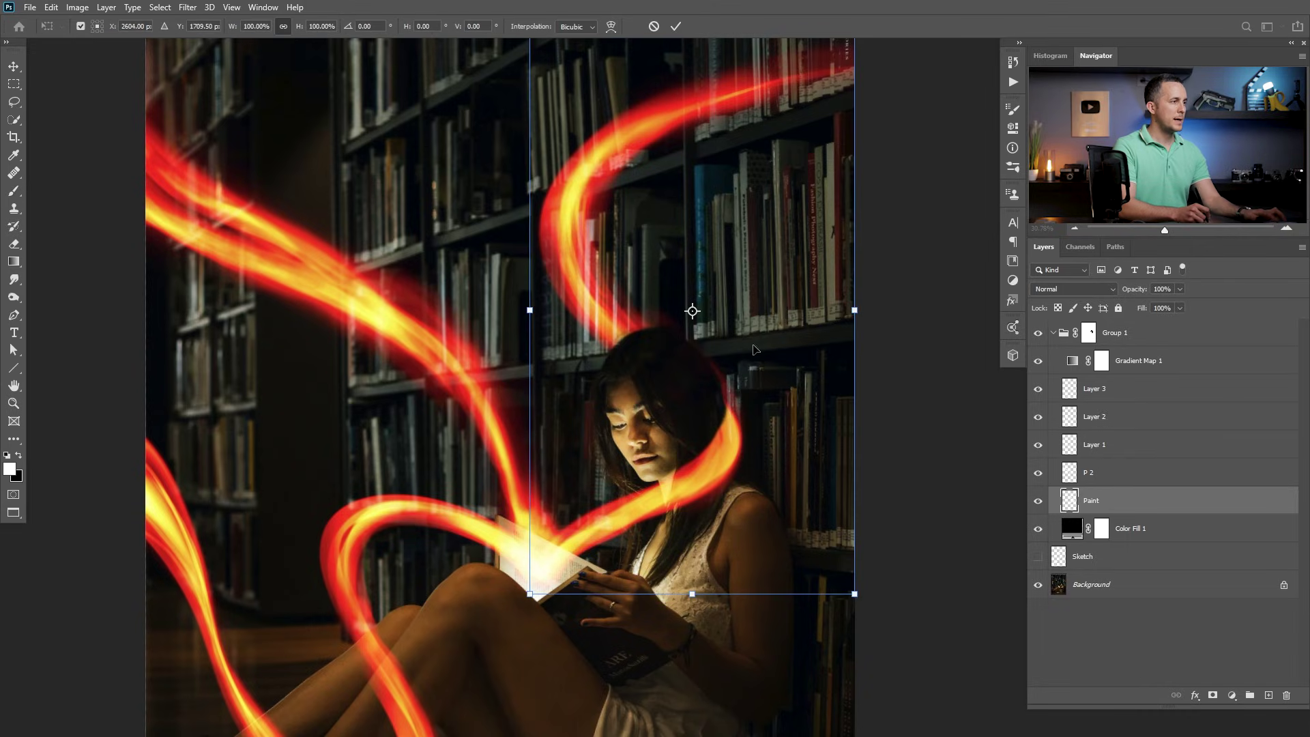
pyautogui.rightClick(718, 321)
pyautogui.click(747, 407)
pyautogui.moveTo(703, 321); pyautogui.dragTo(725, 332)
pyautogui.moveTo(735, 393); pyautogui.dragTo(742, 385)
pyautogui.moveTo(722, 323); pyautogui.dragTo(722, 315)
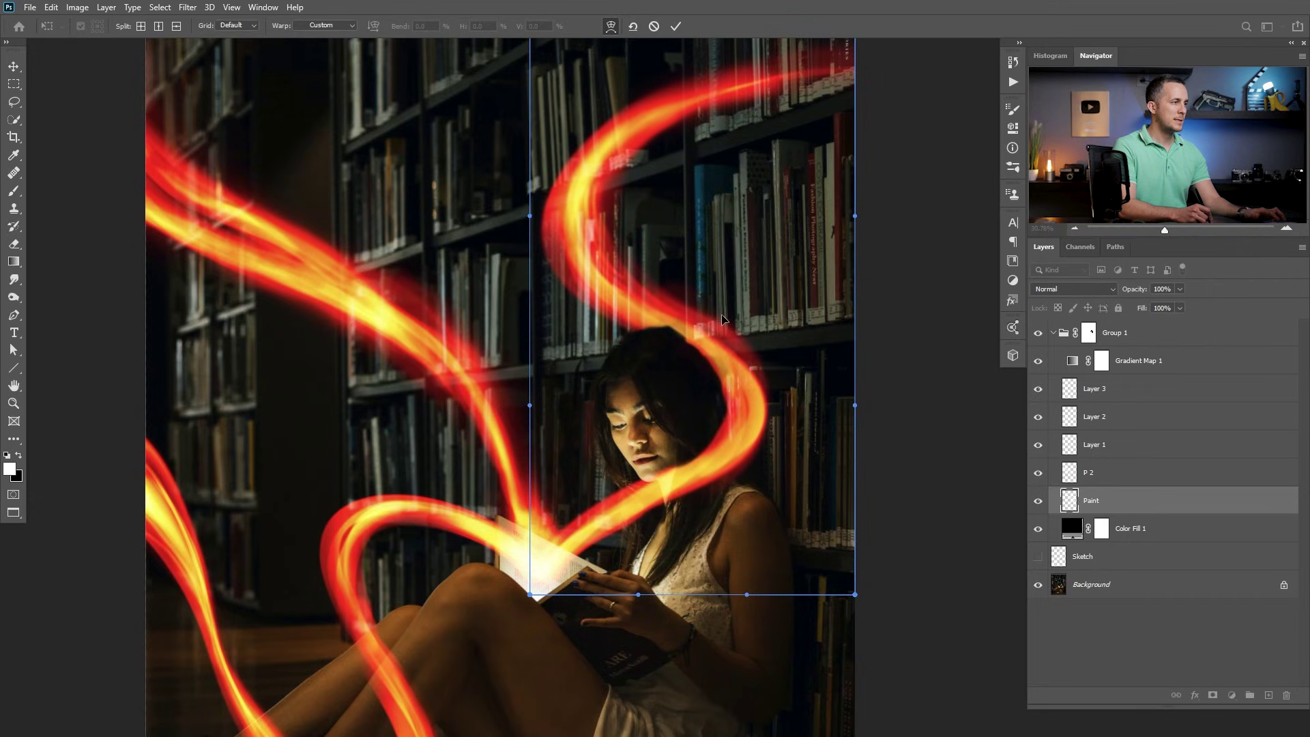
pyautogui.moveTo(602, 248); pyautogui.dragTo(586, 272)
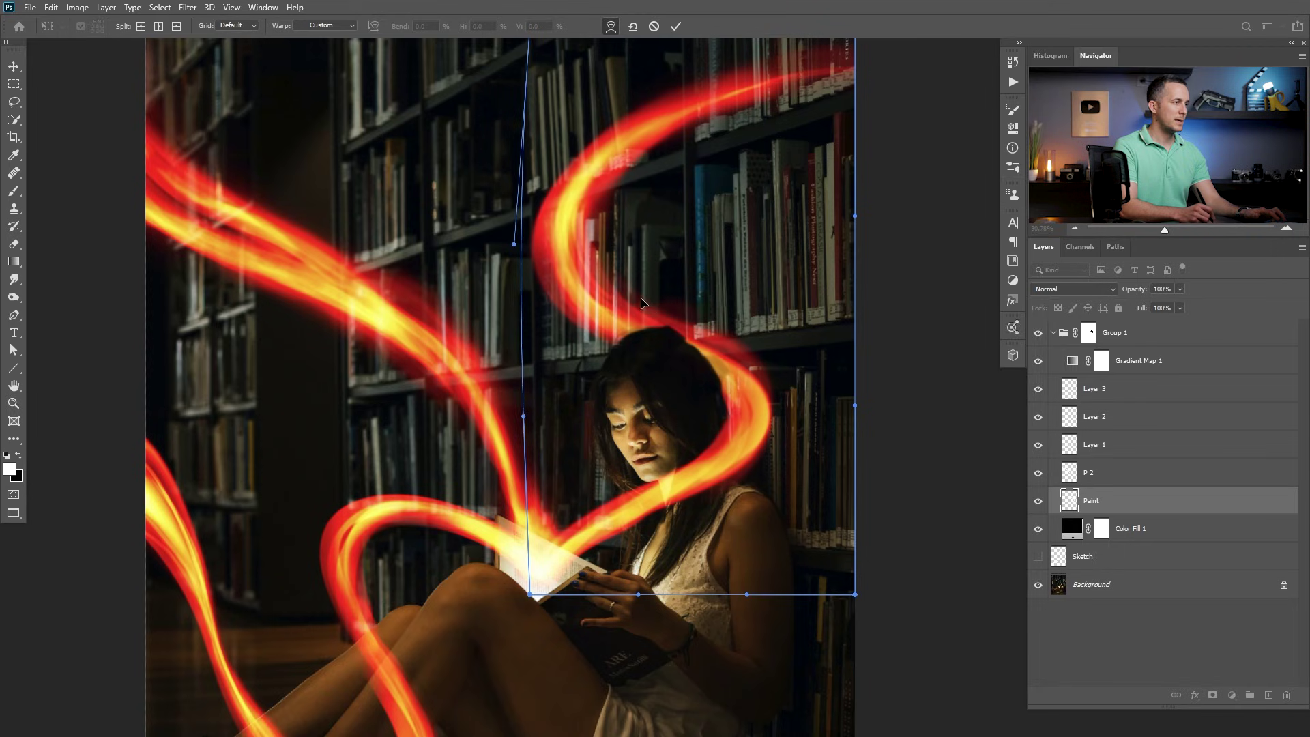
pyautogui.press('Return')
# Step: Paint white on Group 1's mask to reveal the streak along her hair
pyautogui.click(1089, 334)
pyautogui.moveTo(716, 404); pyautogui.dragTo(758, 417)
pyautogui.moveTo(631, 302)
pyautogui.mouseDown()
pyautogui.moveTo(673, 361)
pyautogui.moveTo(658, 330)
pyautogui.moveTo(679, 344)
pyautogui.mouseUp()
pyautogui.press('x')
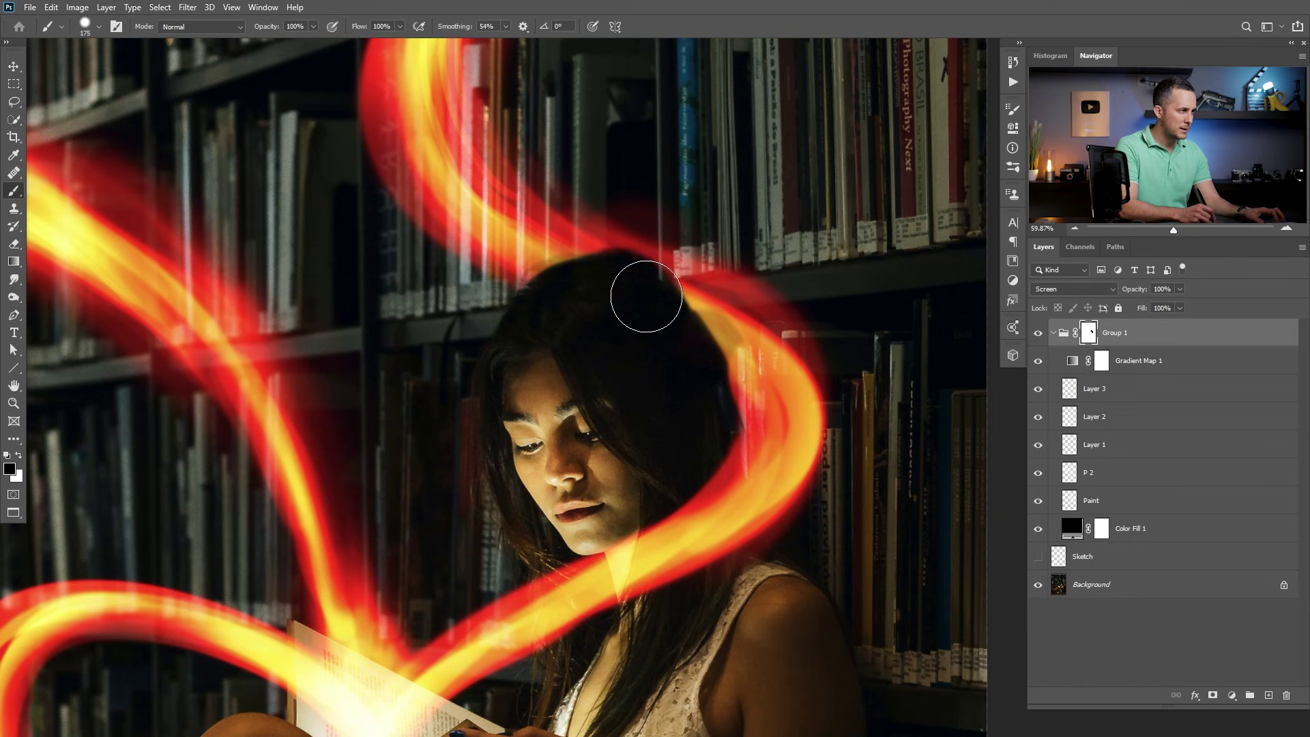
# Step: Mask the streak near her head with black and reveal more above it with white
pyautogui.scroll(1, 644, 292)
pyautogui.moveTo(614, 277)
pyautogui.mouseDown()
pyautogui.moveTo(670, 305)
pyautogui.moveTo(711, 432)
pyautogui.moveTo(713, 370)
pyautogui.moveTo(725, 433)
pyautogui.moveTo(844, 477)
pyautogui.moveTo(712, 413)
pyautogui.moveTo(709, 469)
pyautogui.mouseUp()
pyautogui.press('x')
pyautogui.moveTo(578, 212)
pyautogui.mouseDown()
pyautogui.moveTo(679, 213)
pyautogui.moveTo(600, 204)
pyautogui.moveTo(666, 231)
pyautogui.moveTo(743, 307)
pyautogui.moveTo(781, 385)
pyautogui.moveTo(795, 476)
pyautogui.moveTo(789, 415)
pyautogui.moveTo(780, 478)
pyautogui.moveTo(793, 426)
pyautogui.moveTo(777, 486)
pyautogui.moveTo(786, 449)
pyautogui.moveTo(742, 289)
pyautogui.mouseUp()
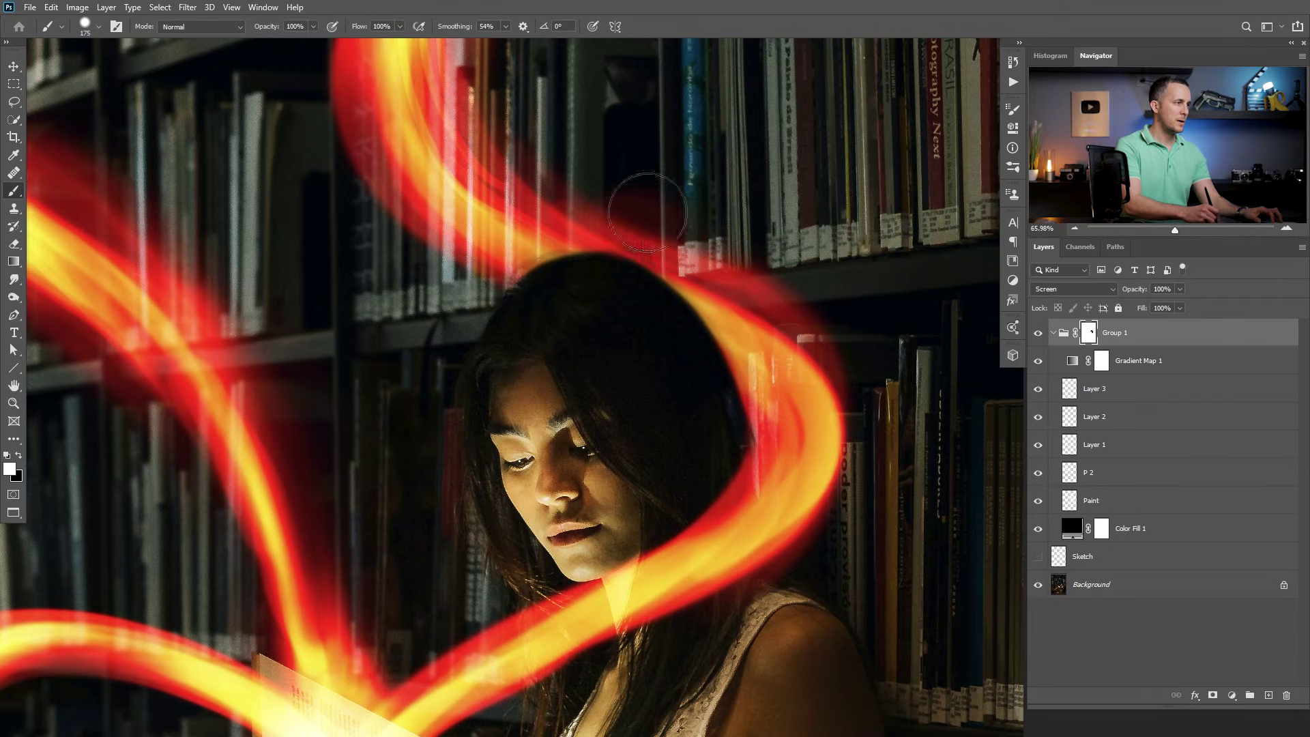
# Step: Switch to a half-size Hard Round brush and bring her knees into view
pyautogui.rightClick(331, 112)
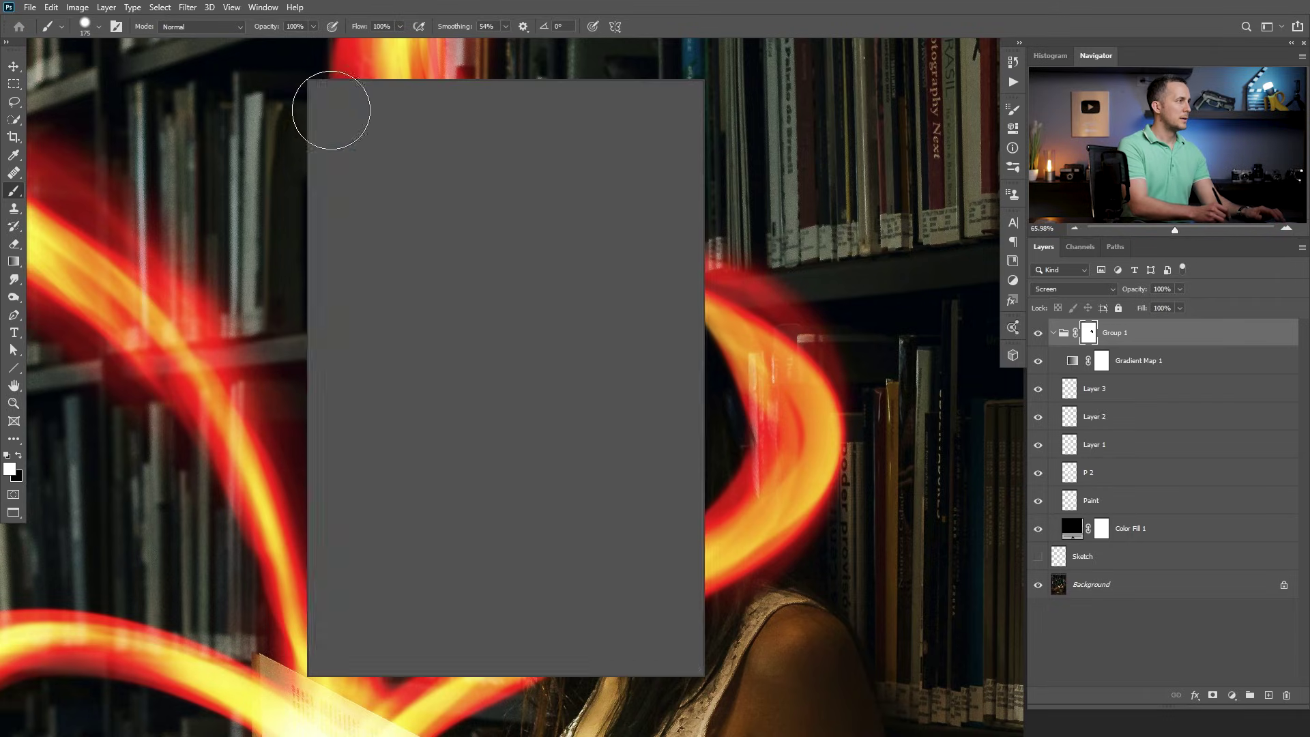
pyautogui.doubleClick(477, 220)
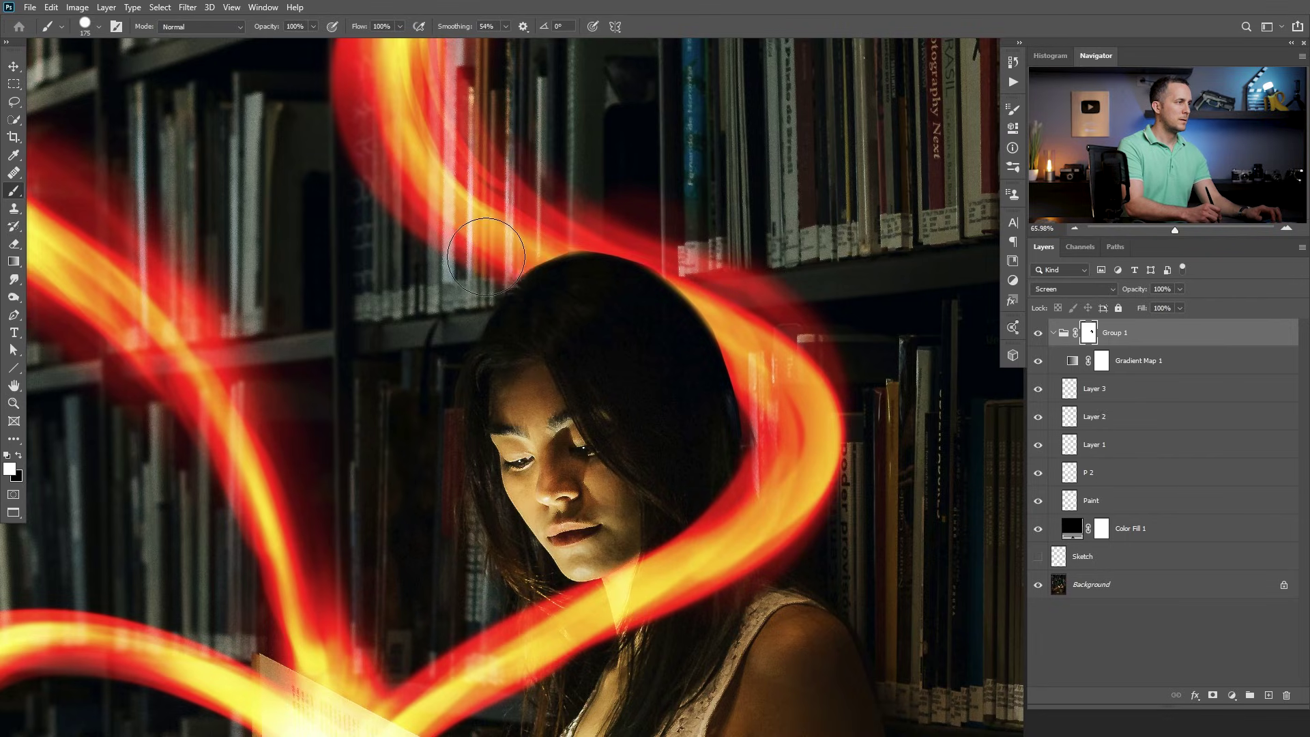
pyautogui.press('[')
pyautogui.press('[')
pyautogui.press('[')
pyautogui.press('[')
pyautogui.press('[')
pyautogui.press('[')
pyautogui.press('[')
pyautogui.press('[')
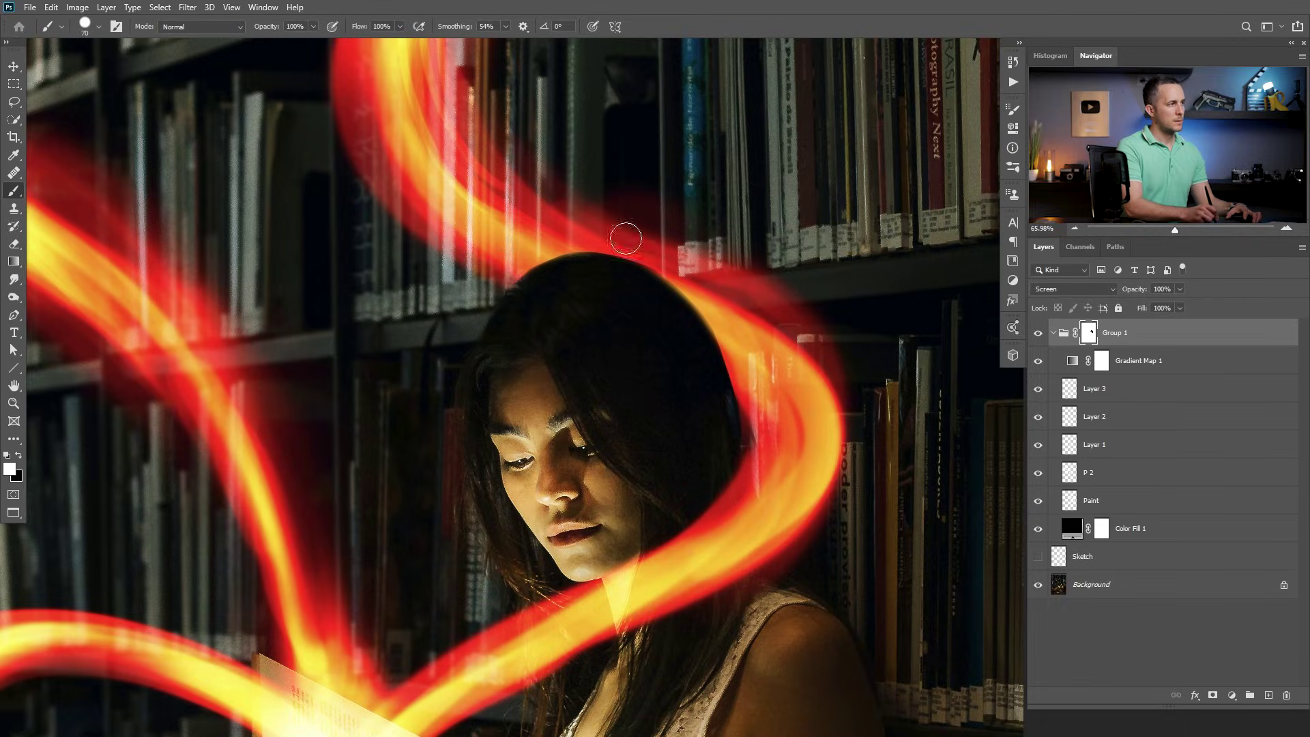
pyautogui.scroll(-10, 782, 354)
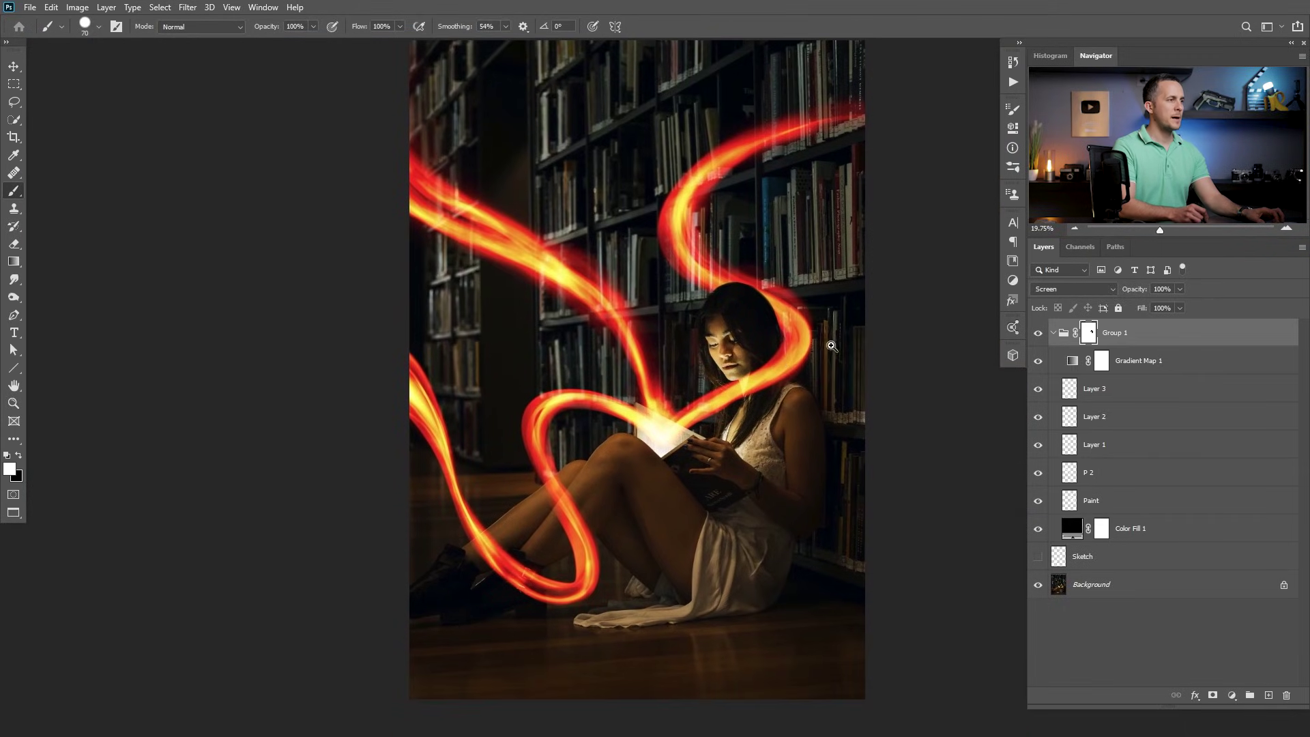
pyautogui.scroll(9, 831, 346)
pyautogui.moveTo(516, 590); pyautogui.dragTo(681, 333)
pyautogui.moveTo(378, 459); pyautogui.dragTo(605, 228)
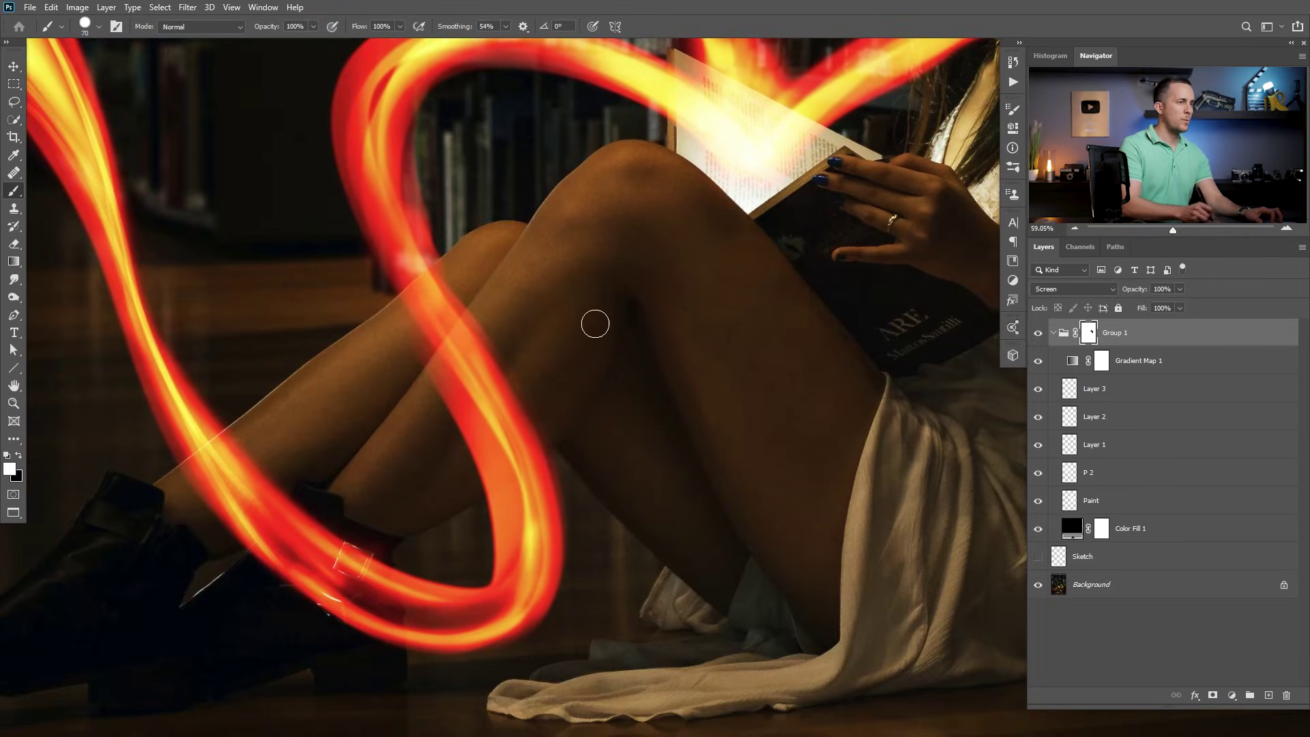
# Step: Mask out the streak strand over her knee and trim its upper end on the shin
pyautogui.press('x')
pyautogui.moveTo(445, 313); pyautogui.dragTo(414, 287)
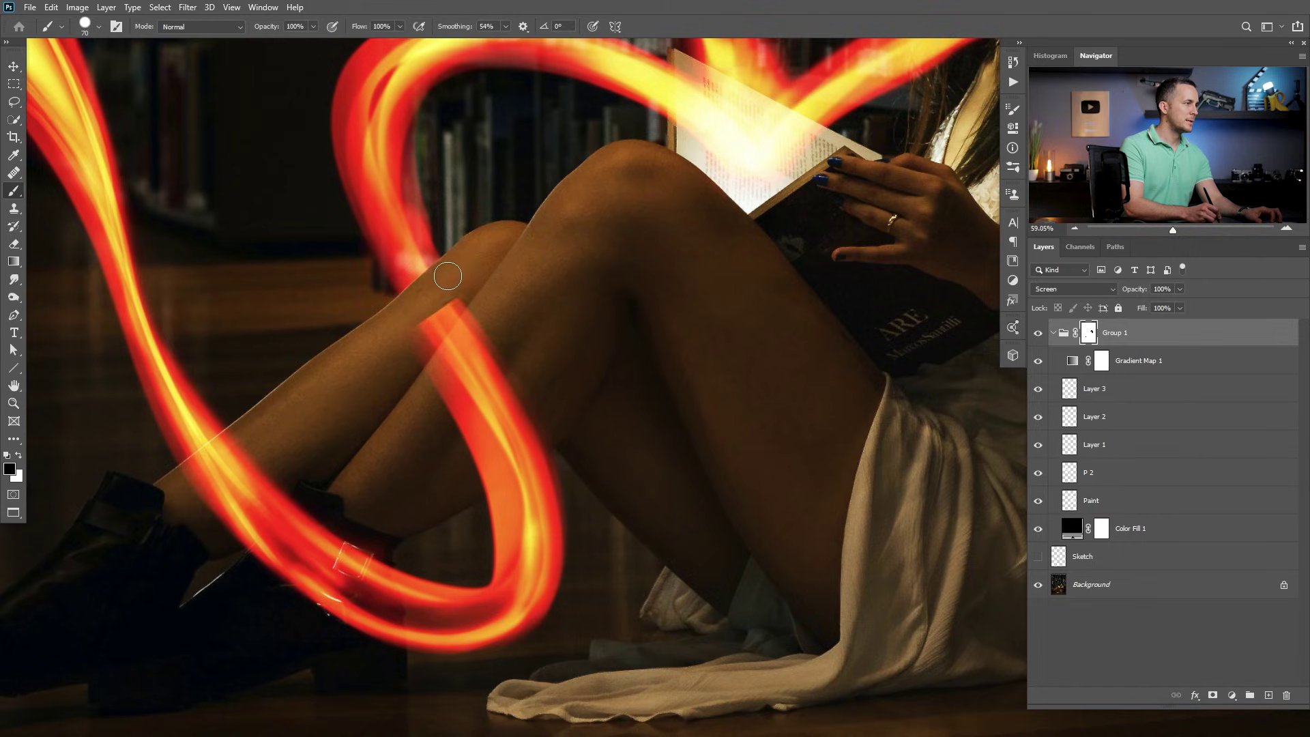
pyautogui.moveTo(375, 367); pyautogui.dragTo(458, 331)
pyautogui.moveTo(418, 397)
pyautogui.mouseDown()
pyautogui.moveTo(493, 340)
pyautogui.moveTo(434, 437)
pyautogui.moveTo(497, 393)
pyautogui.moveTo(507, 341)
pyautogui.moveTo(484, 388)
pyautogui.moveTo(500, 421)
pyautogui.moveTo(542, 412)
pyautogui.moveTo(421, 476)
pyautogui.moveTo(537, 431)
pyautogui.moveTo(491, 466)
pyautogui.mouseUp()
pyautogui.moveTo(466, 467)
pyautogui.mouseDown()
pyautogui.moveTo(580, 417)
pyautogui.moveTo(573, 398)
pyautogui.mouseUp()
# Step: With a 50 px white brush, restore the strand's top end near the knee and reframe the girl
pyautogui.press(']')
pyautogui.press(']')
pyautogui.press(']')
pyautogui.press(']')
pyautogui.press('x')
pyautogui.press('[')
pyautogui.press('[')
pyautogui.press('[')
pyautogui.press('[')
pyautogui.press('[')
pyautogui.press('[')
pyautogui.press('[')
pyautogui.press('[')
pyautogui.press('[')
pyautogui.moveTo(679, 460)
pyautogui.mouseDown()
pyautogui.moveTo(617, 511)
pyautogui.moveTo(556, 532)
pyautogui.mouseUp()
pyautogui.moveTo(655, 511); pyautogui.dragTo(579, 509)
pyautogui.moveTo(551, 418); pyautogui.dragTo(547, 418)
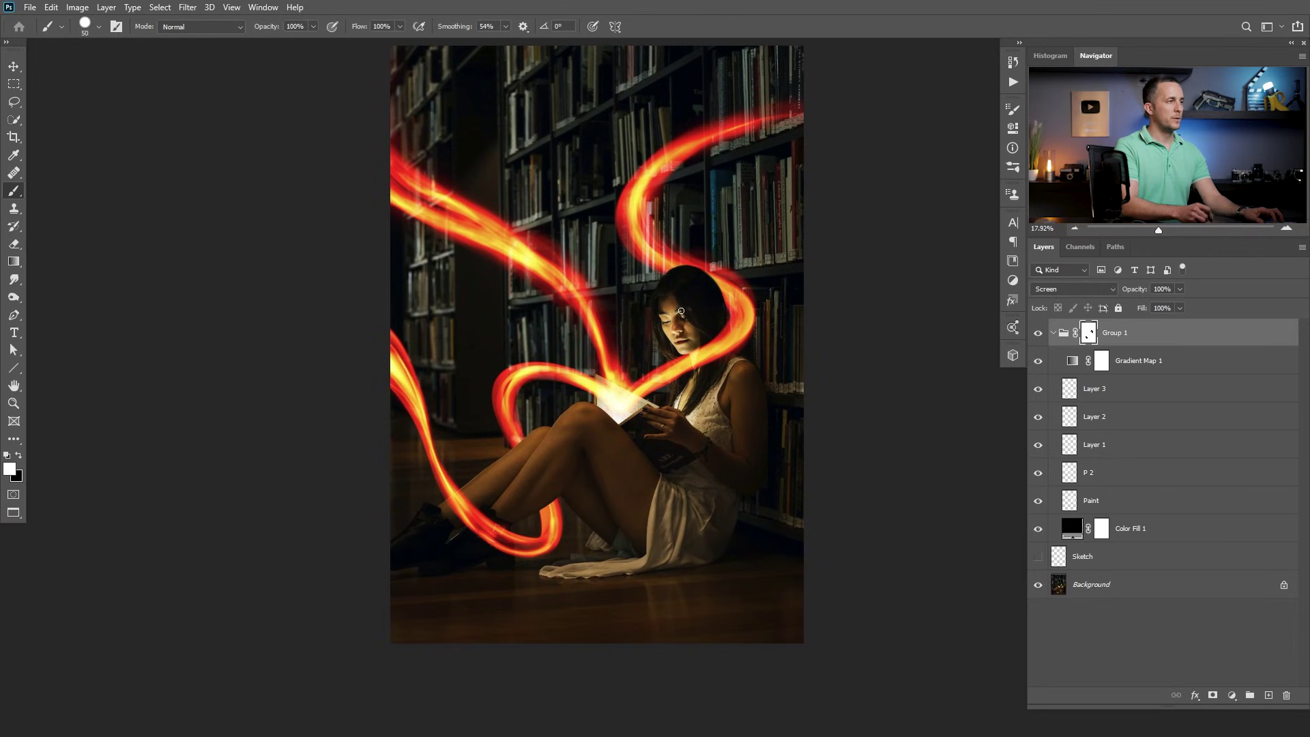
pyautogui.moveTo(693, 305); pyautogui.dragTo(697, 391)
pyautogui.moveTo(580, 502); pyautogui.dragTo(563, 428)
pyautogui.moveTo(734, 414); pyautogui.dragTo(655, 417)
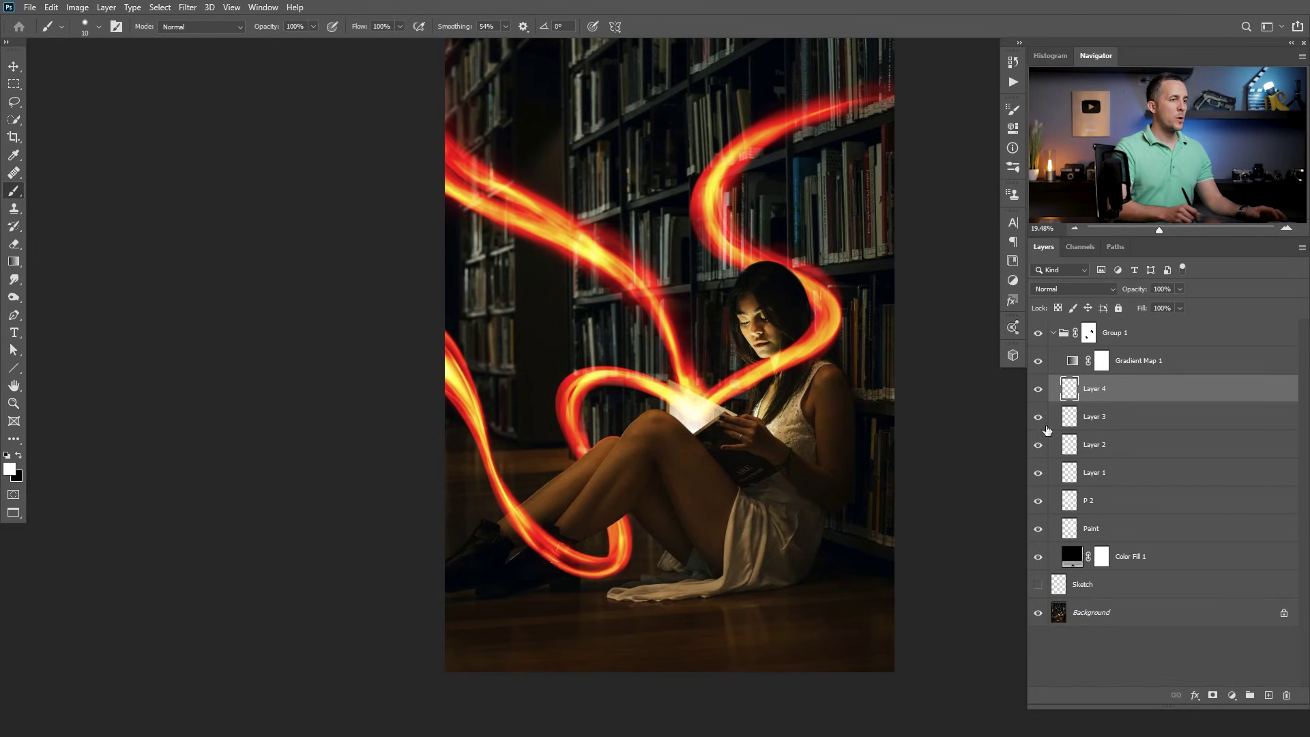
# Step: Add an empty Layer 5 above Layer 4
pyautogui.click(1270, 695)
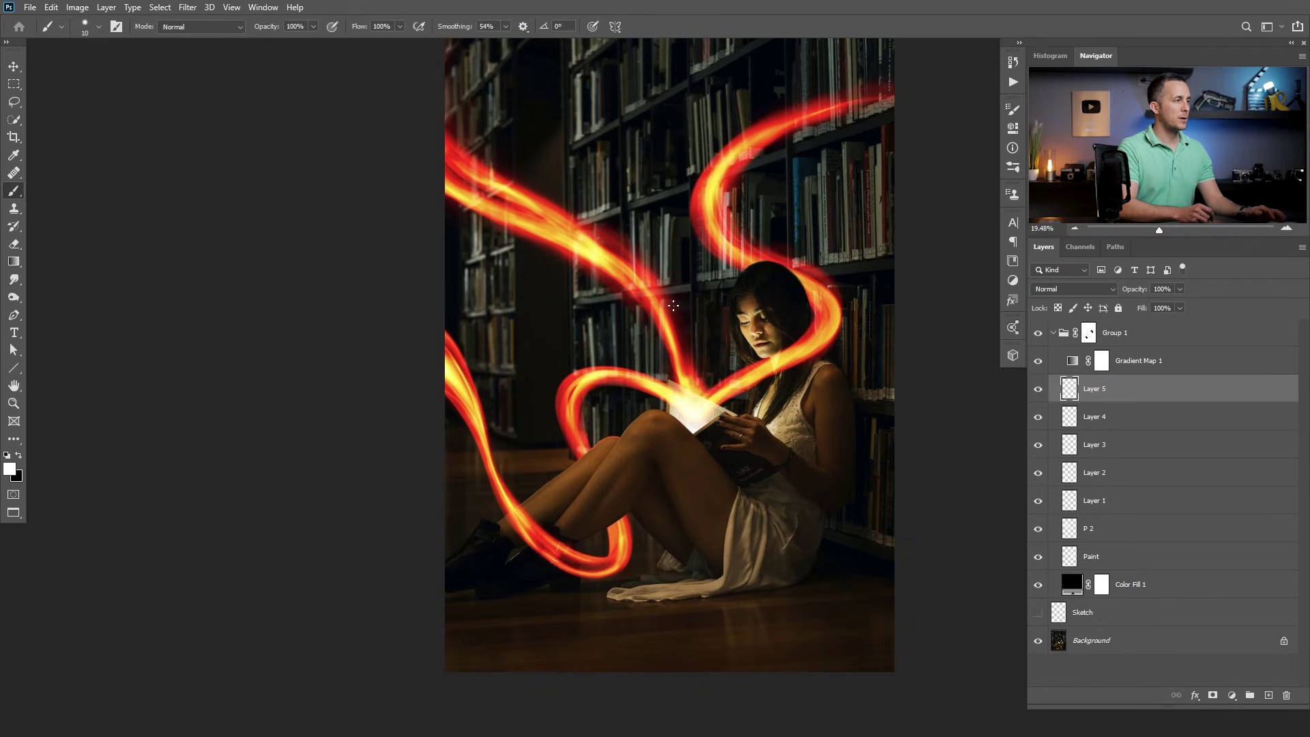
pyautogui.rightClick(672, 333)
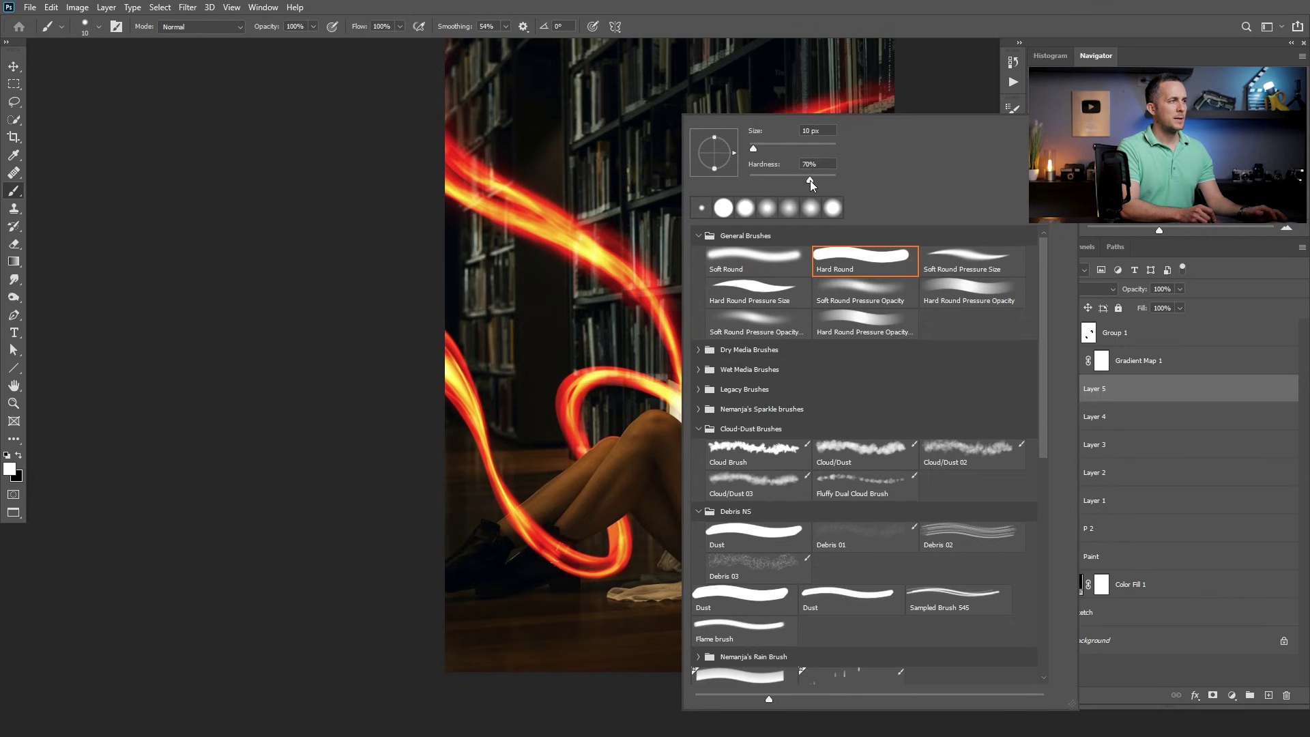
pyautogui.click(833, 34)
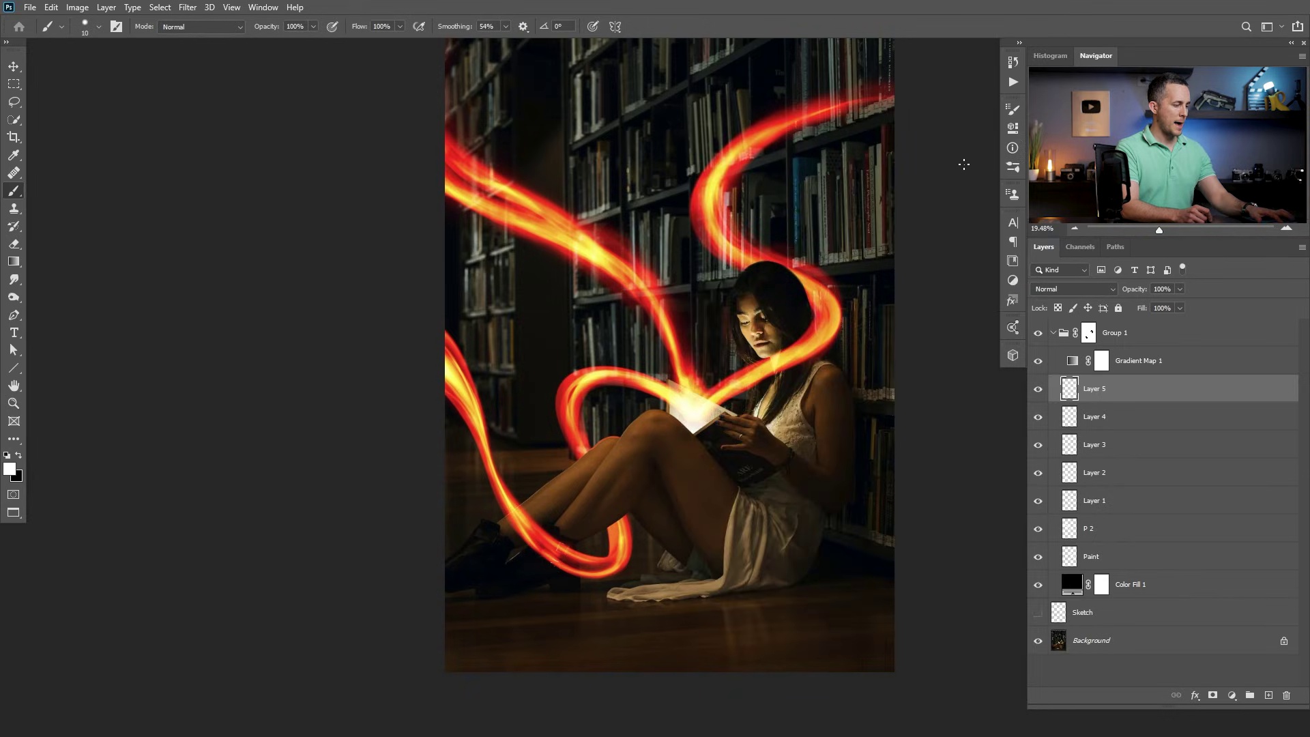
# Step: In Brush Settings, space the dabs into separate dots, with 100% size jitter and 1000% scatter
pyautogui.press('F5')
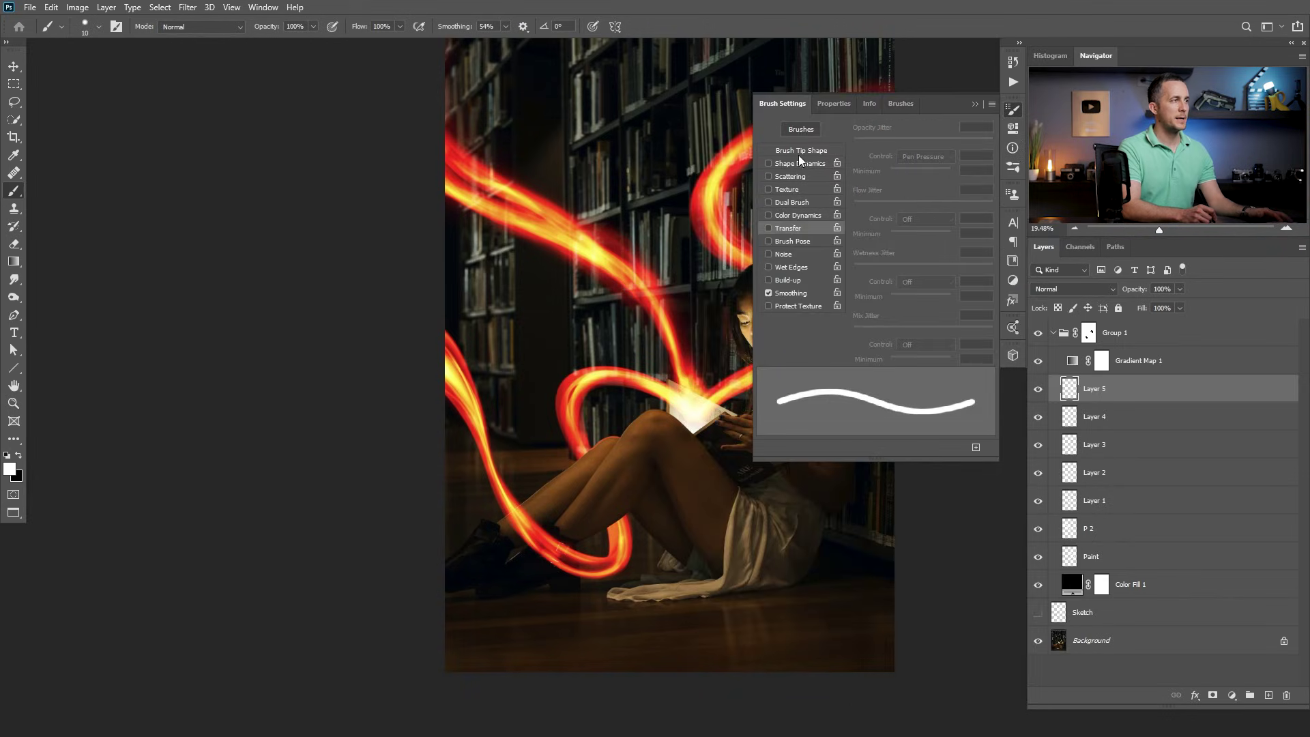
pyautogui.click(803, 151)
pyautogui.moveTo(862, 336); pyautogui.dragTo(990, 335)
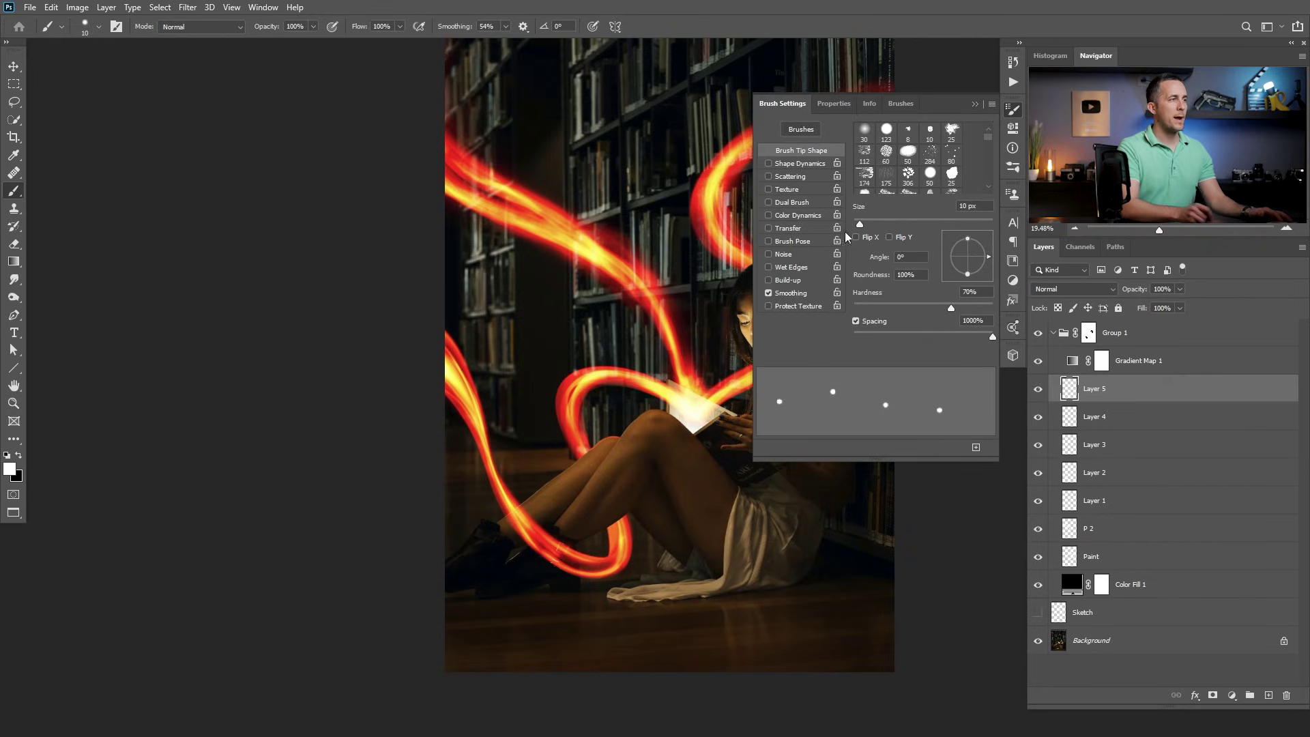
pyautogui.click(812, 163)
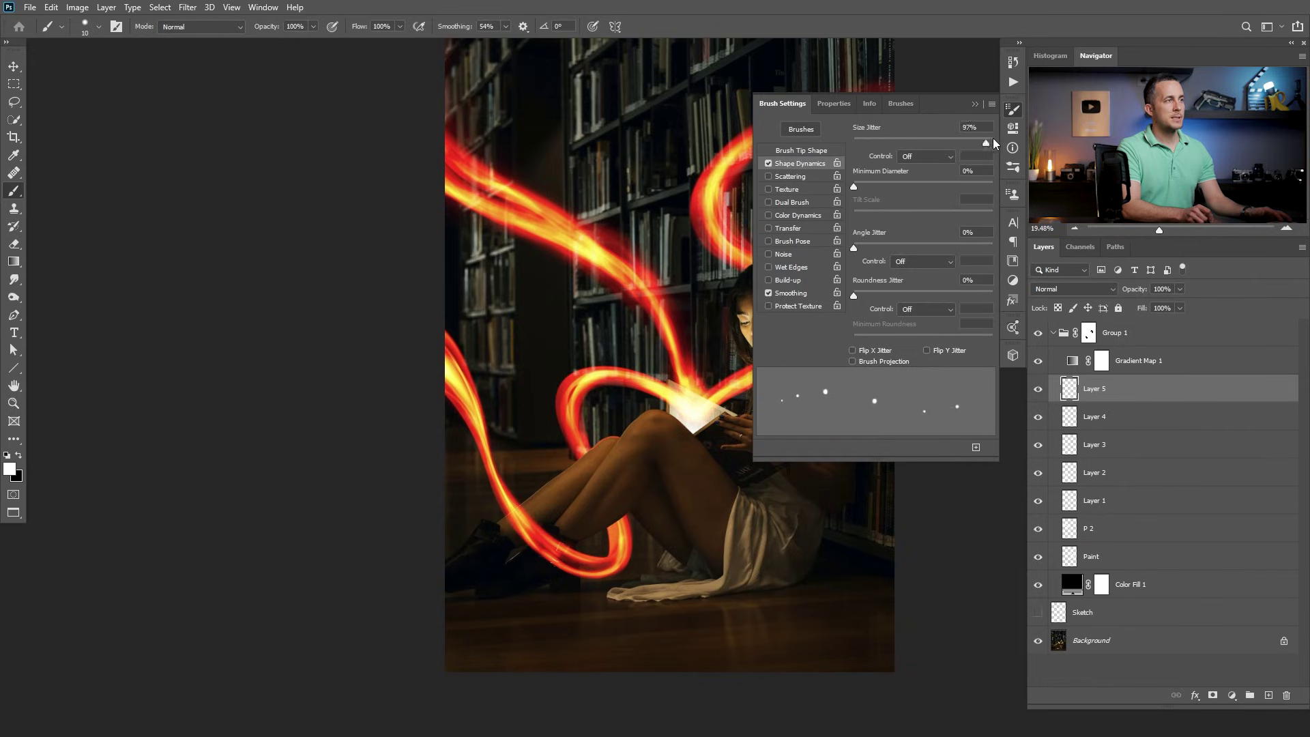
pyautogui.click(790, 178)
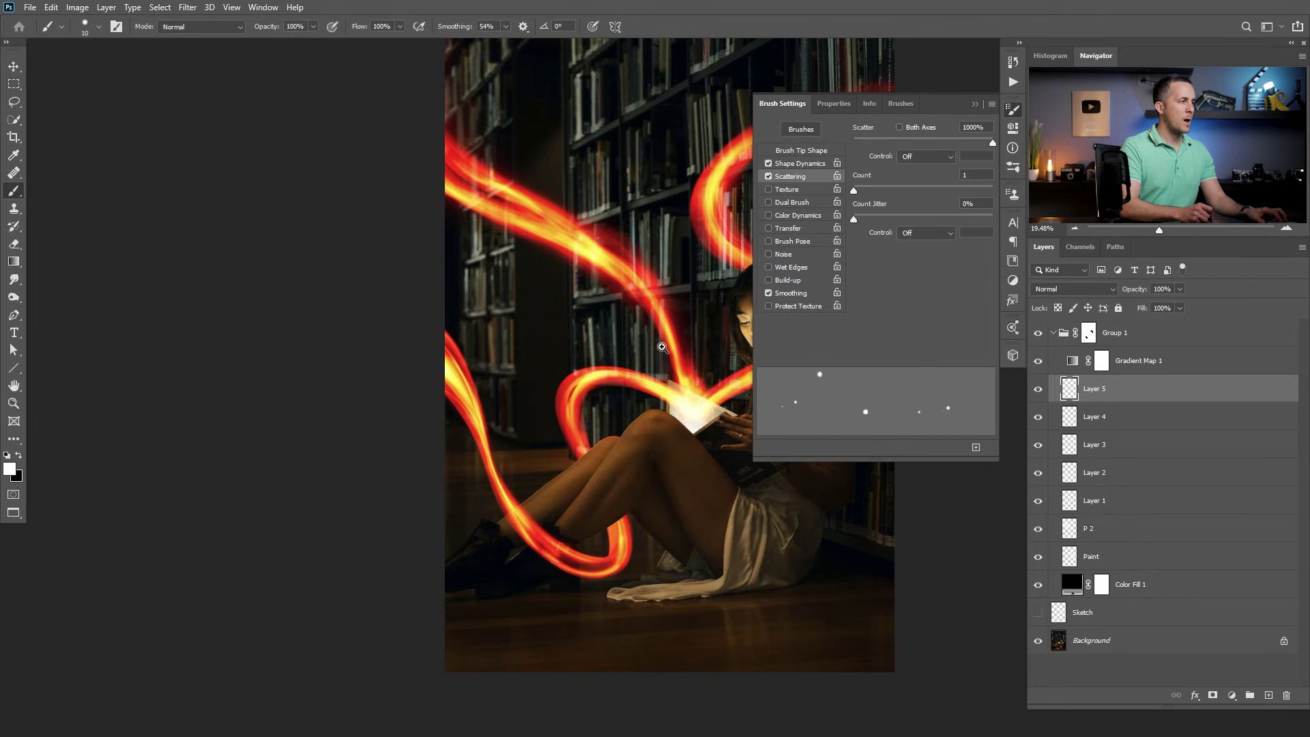
pyautogui.moveTo(662, 347); pyautogui.dragTo(694, 353)
pyautogui.press('F5')
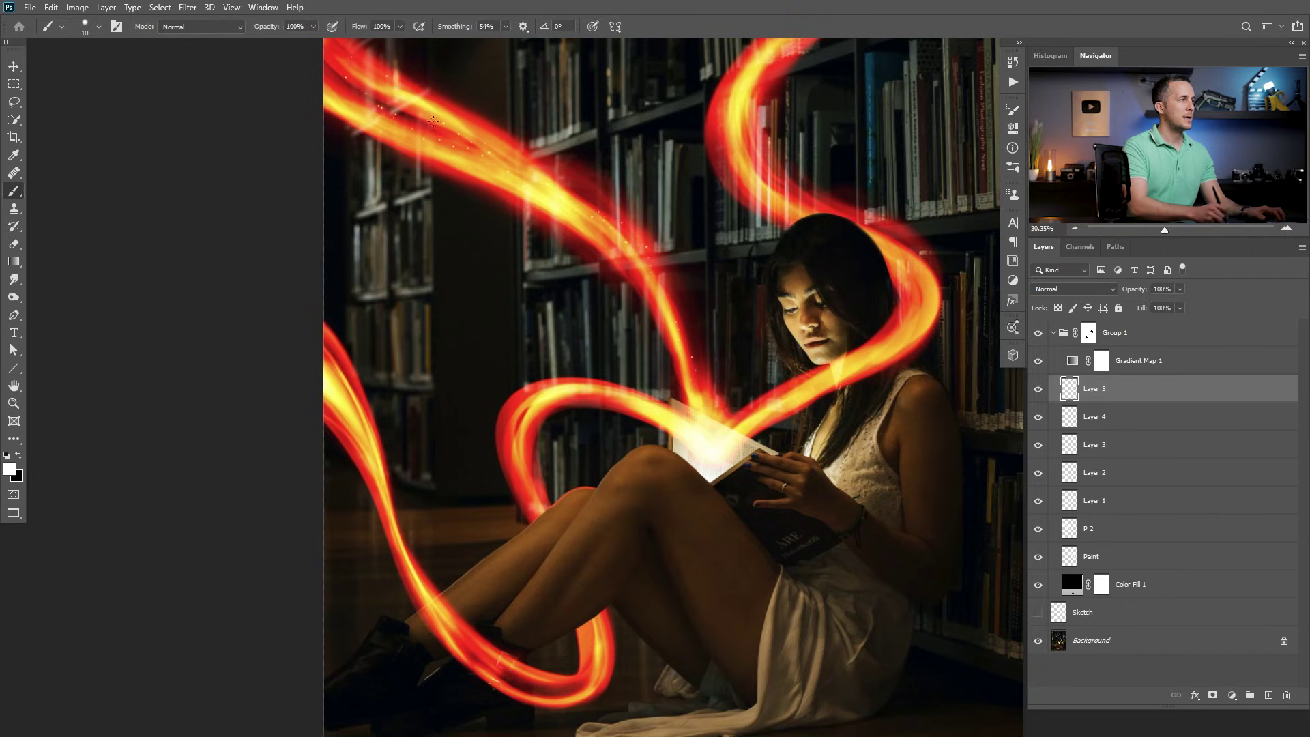
# Step: Enable Transfer in Brush Settings so opacity and flow vary per stroke
pyautogui.rightClick(612, 191)
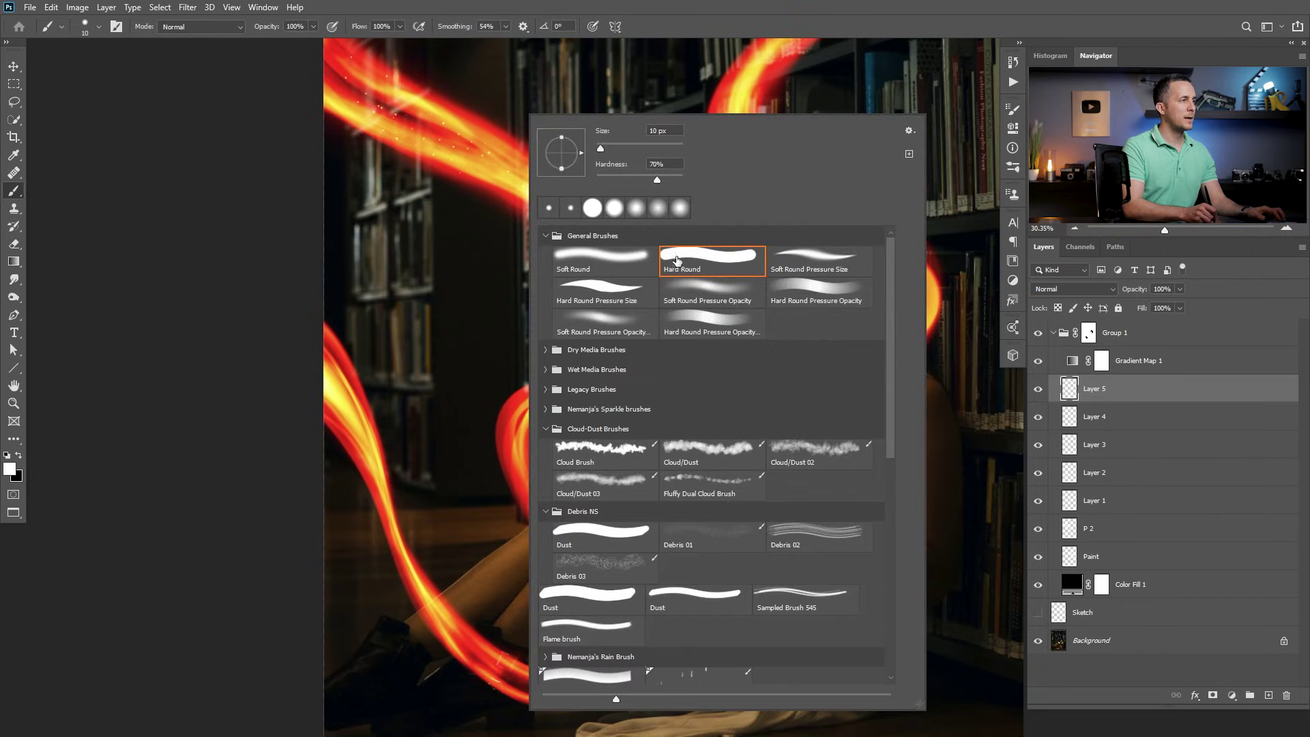
pyautogui.press('Escape')
pyautogui.press('F5')
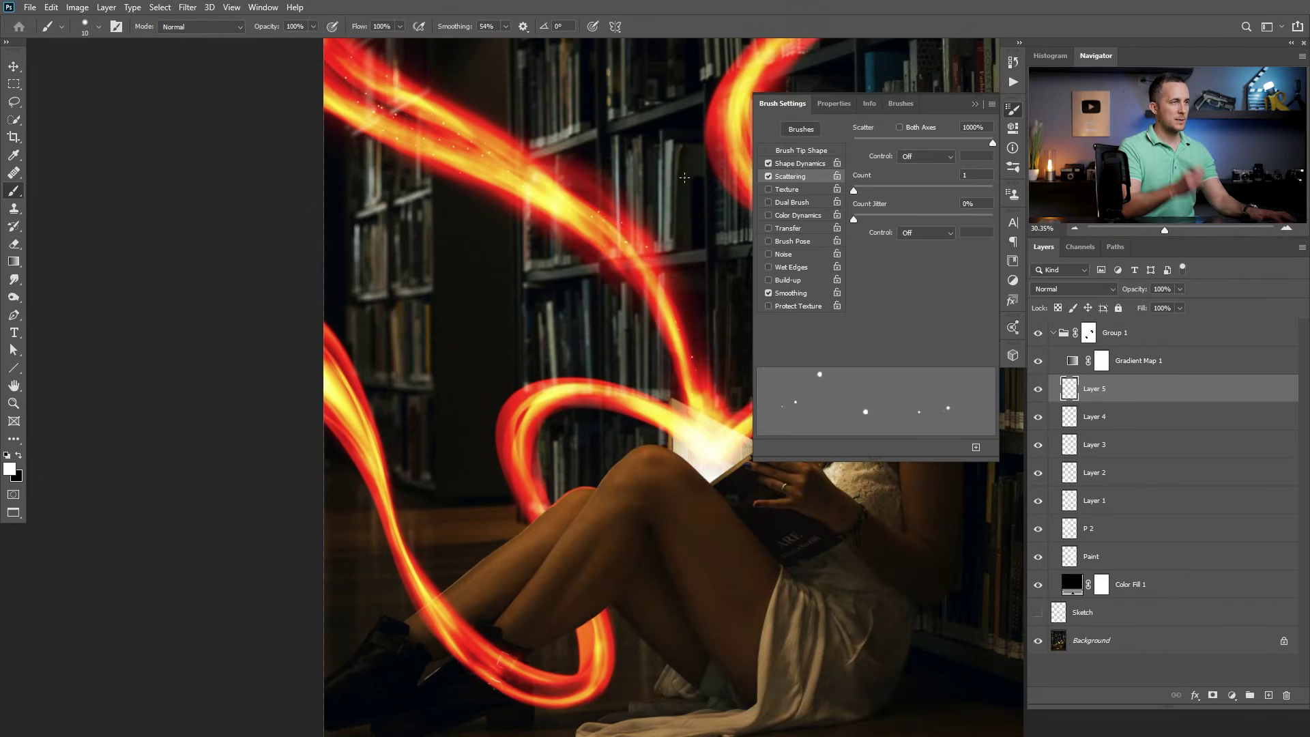
pyautogui.click(792, 228)
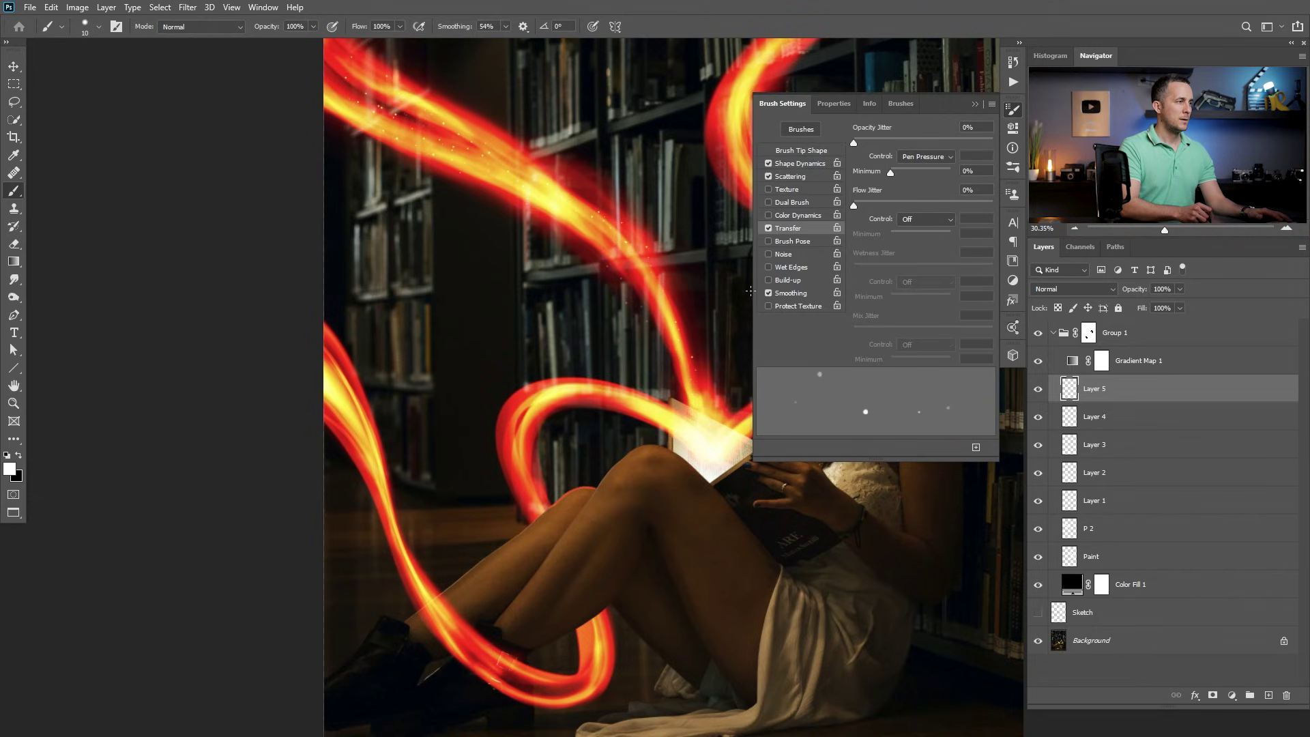
pyautogui.click(975, 104)
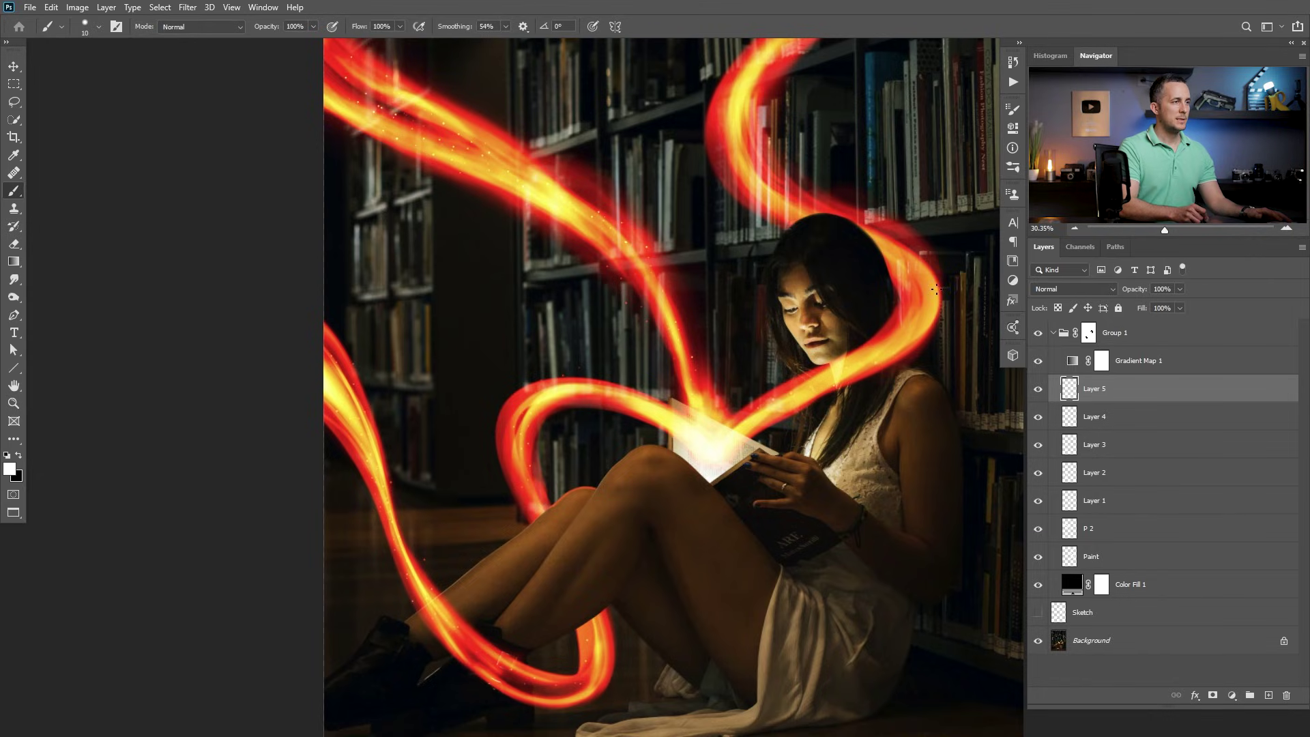
# Step: Look over the streaks across the image, then collapse Group 1 and select it
pyautogui.moveTo(763, 114); pyautogui.dragTo(638, 251)
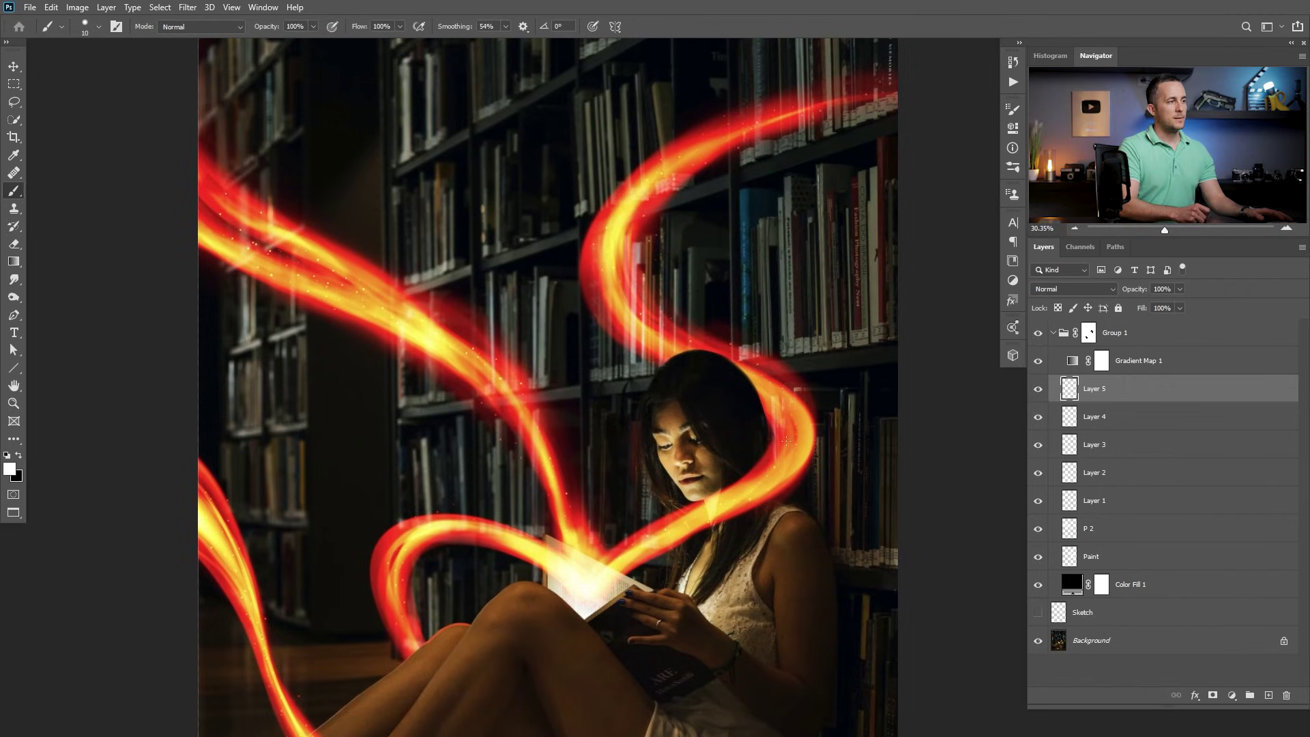
pyautogui.moveTo(749, 487); pyautogui.dragTo(802, 316)
pyautogui.scroll(3, 684, 360)
pyautogui.hscroll(-1, 685, 360)
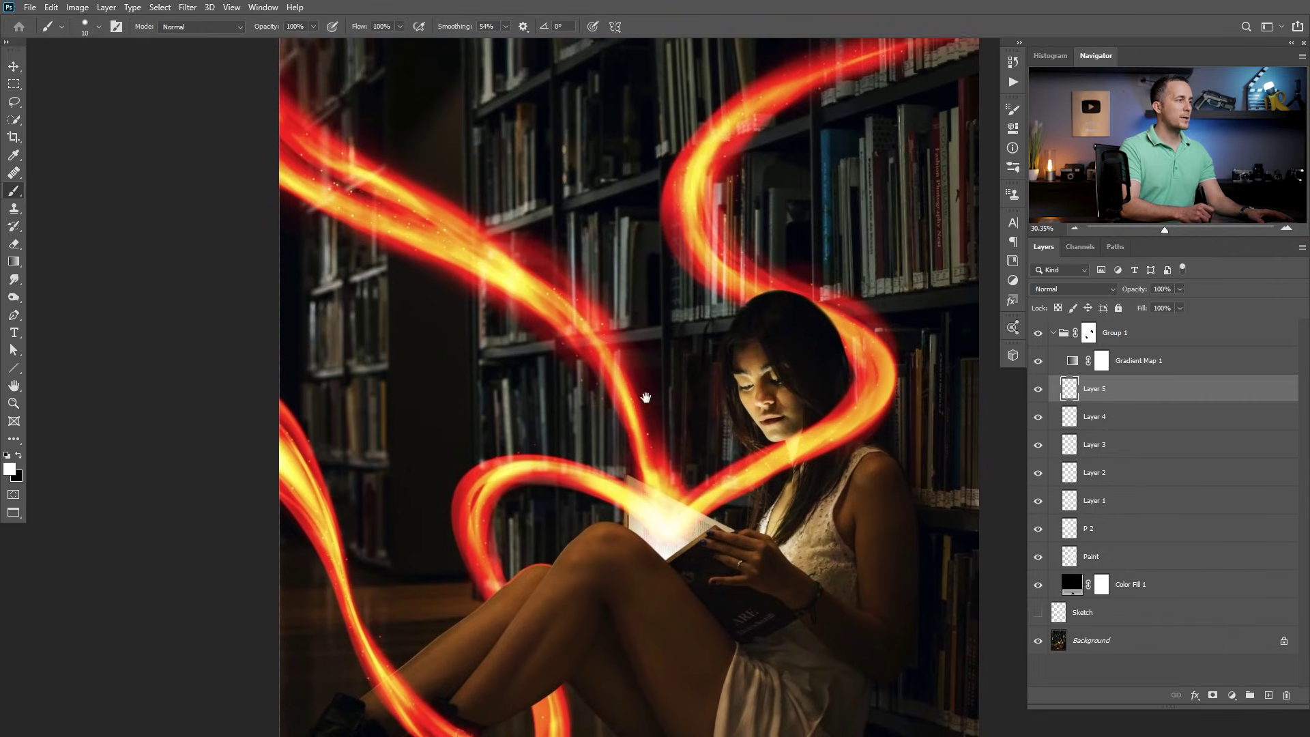
pyautogui.moveTo(405, 177); pyautogui.dragTo(451, 275)
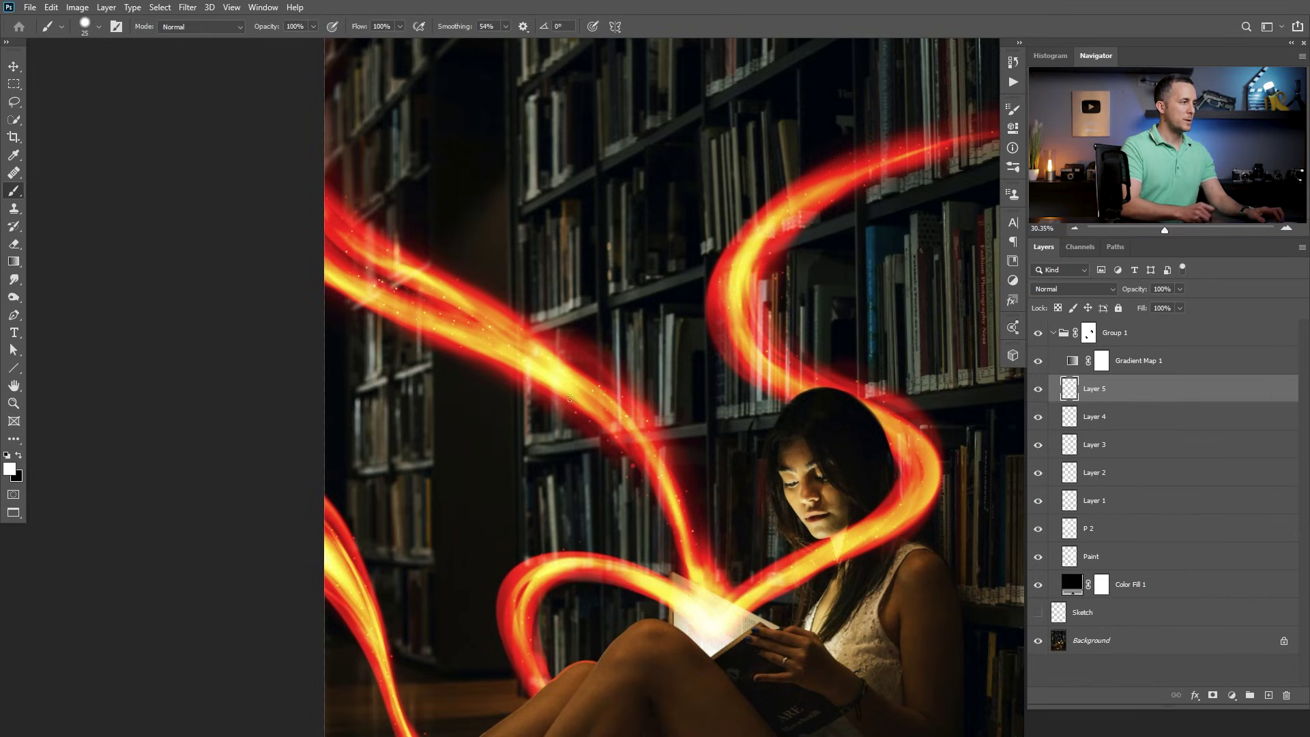
pyautogui.scroll(-3, 629, 453)
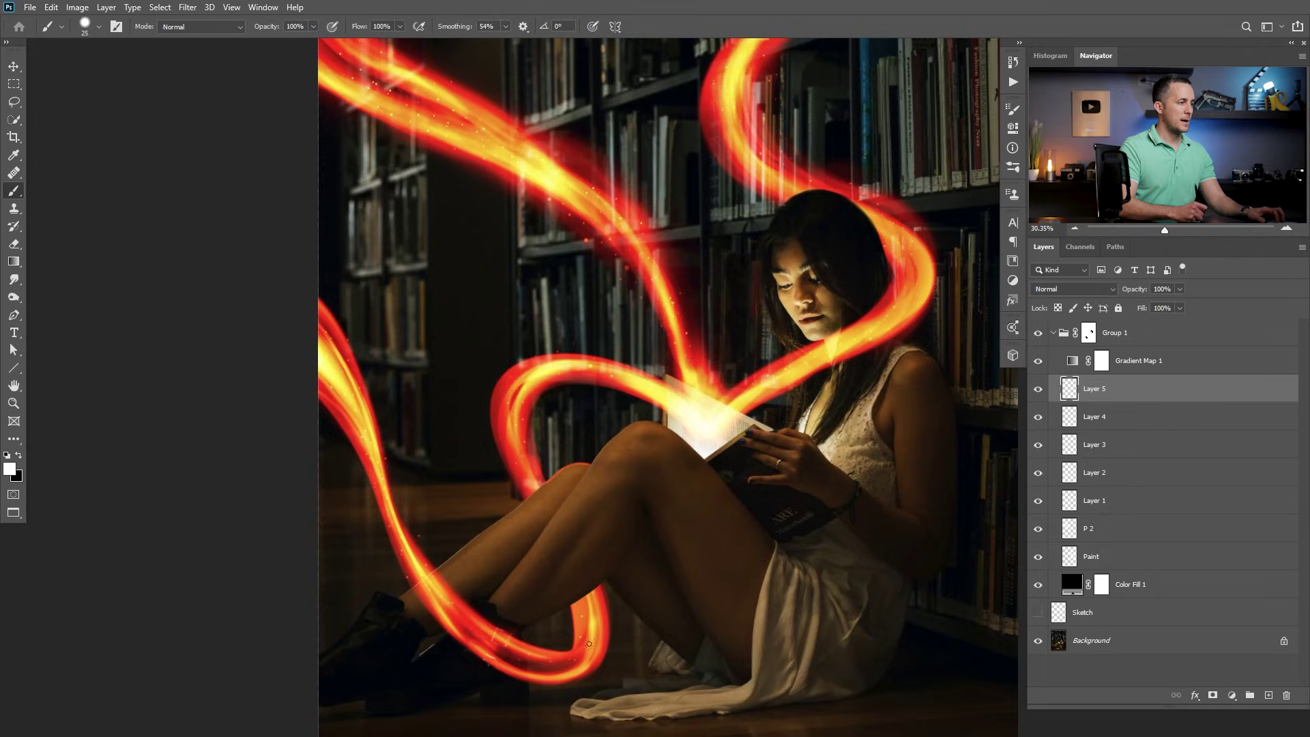
pyautogui.moveTo(559, 449); pyautogui.dragTo(597, 374)
pyautogui.scroll(-4, 604, 296)
pyautogui.click(1058, 333)
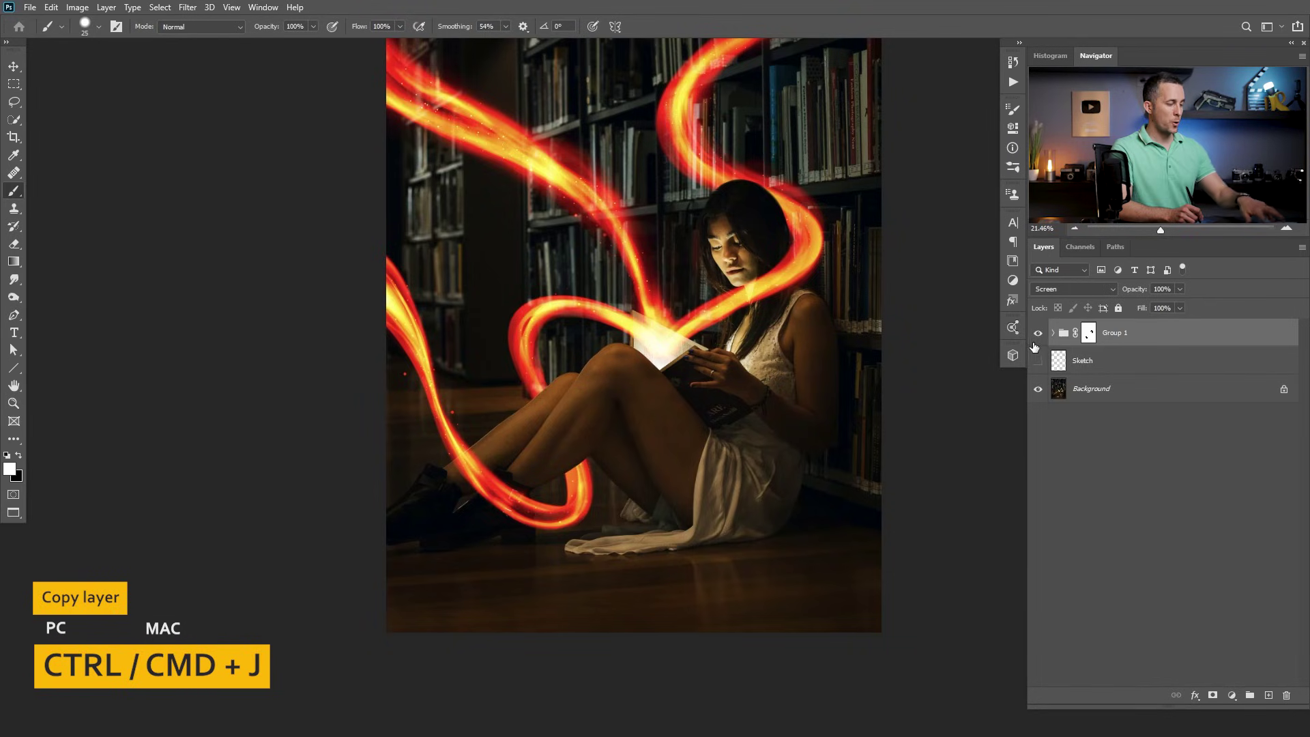
# Step: Duplicate Group 1 and delete the copy's layer mask
pyautogui.hotkey('ctrl', 'j')
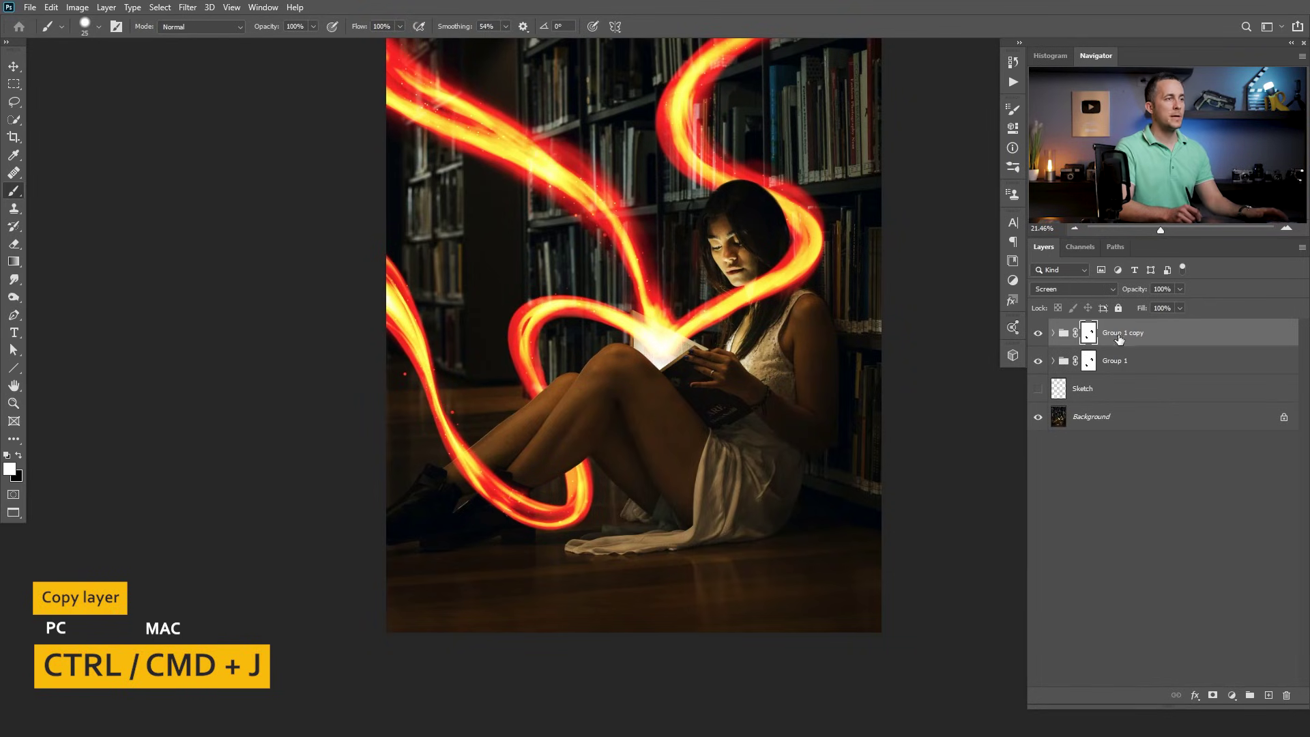
pyautogui.rightClick(1088, 337)
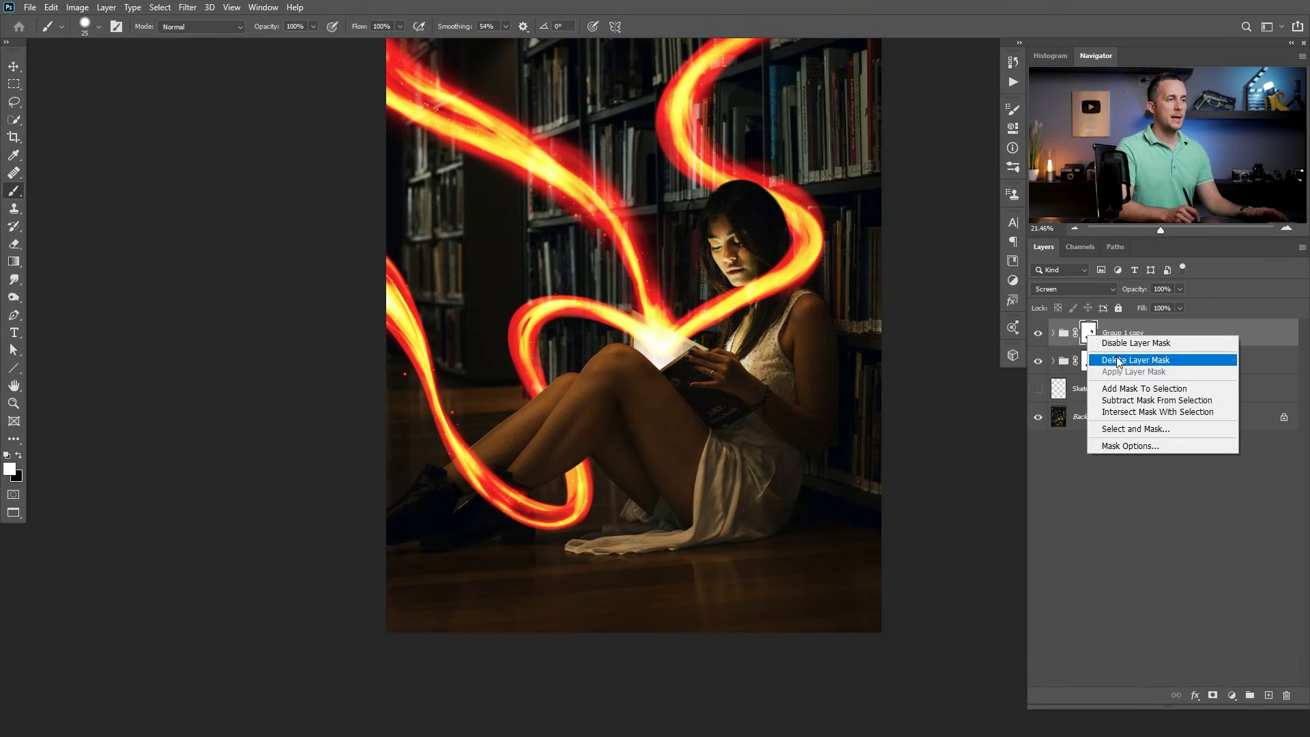
pyautogui.click(1118, 362)
# Step: In Group 1 copy, delete Layer 5 through Paint and add an empty Layer 6
pyautogui.click(1055, 330)
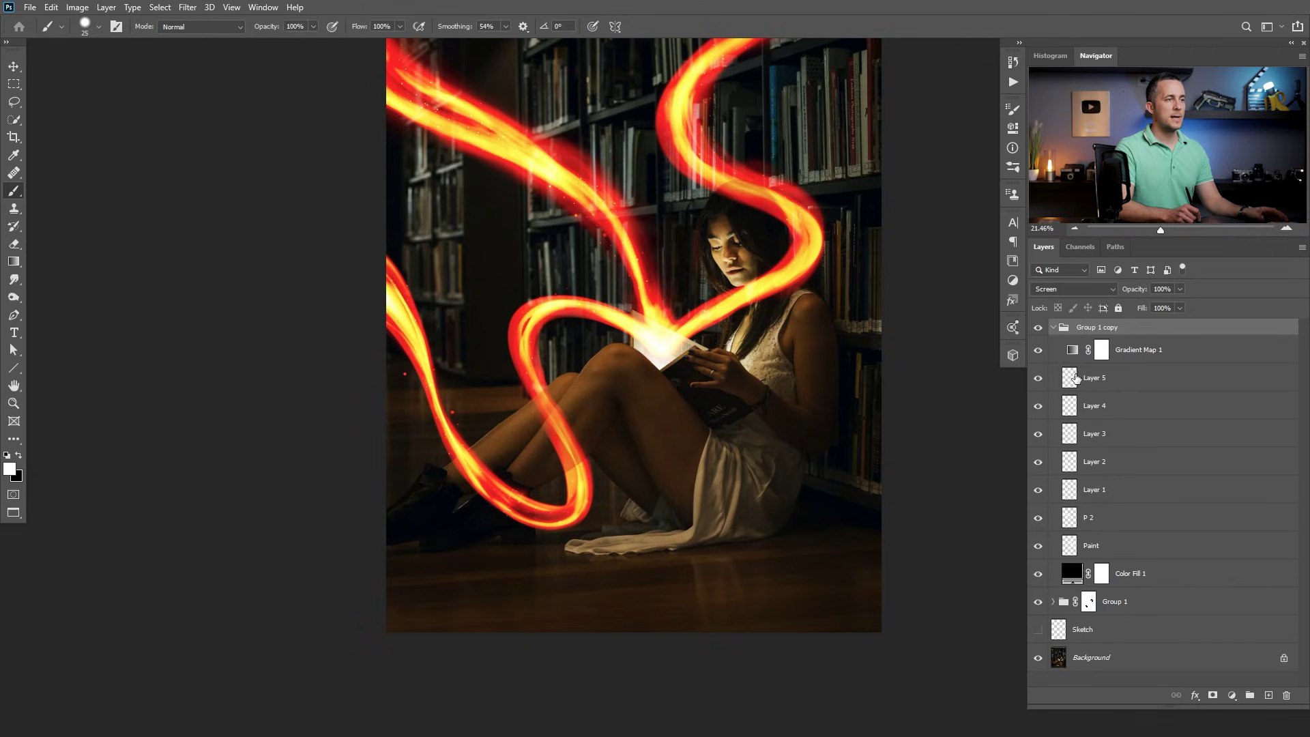
pyautogui.click(1075, 379)
pyautogui.keyDown('shift'); pyautogui.click(1074, 543); pyautogui.keyUp('shift')
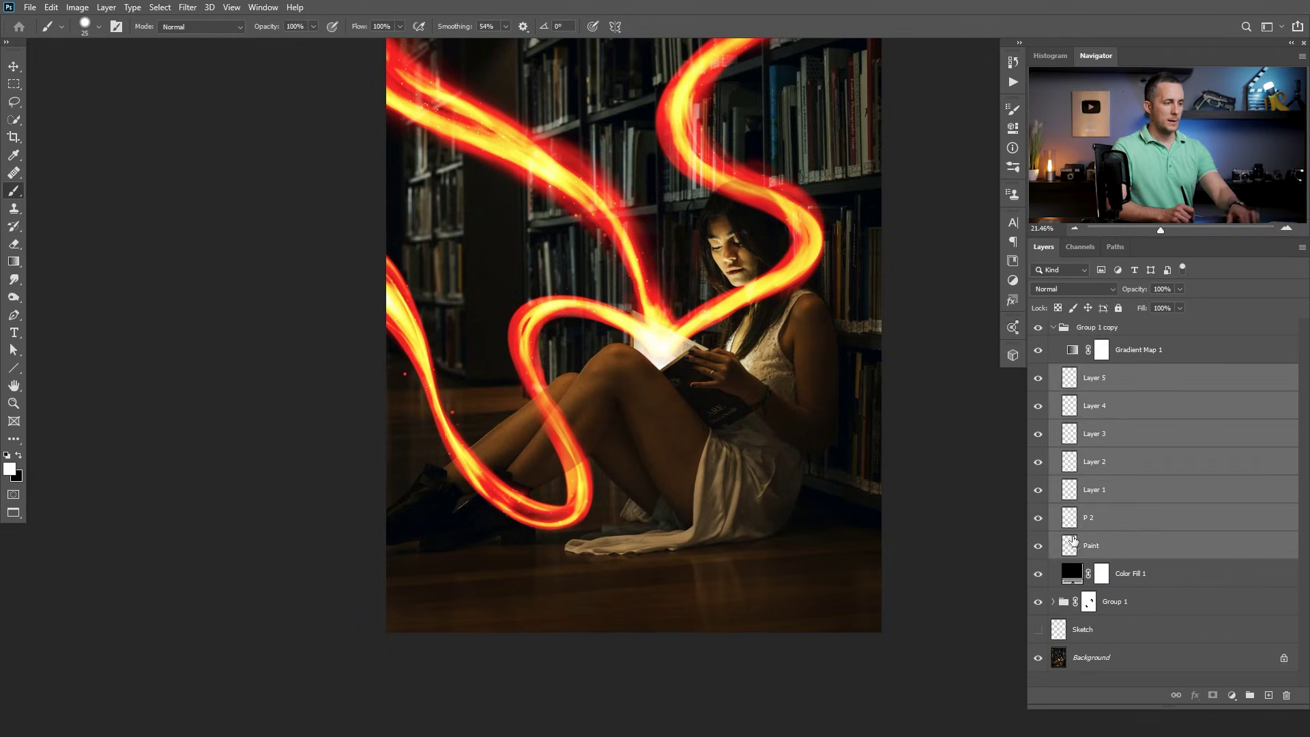
pyautogui.press('Delete')
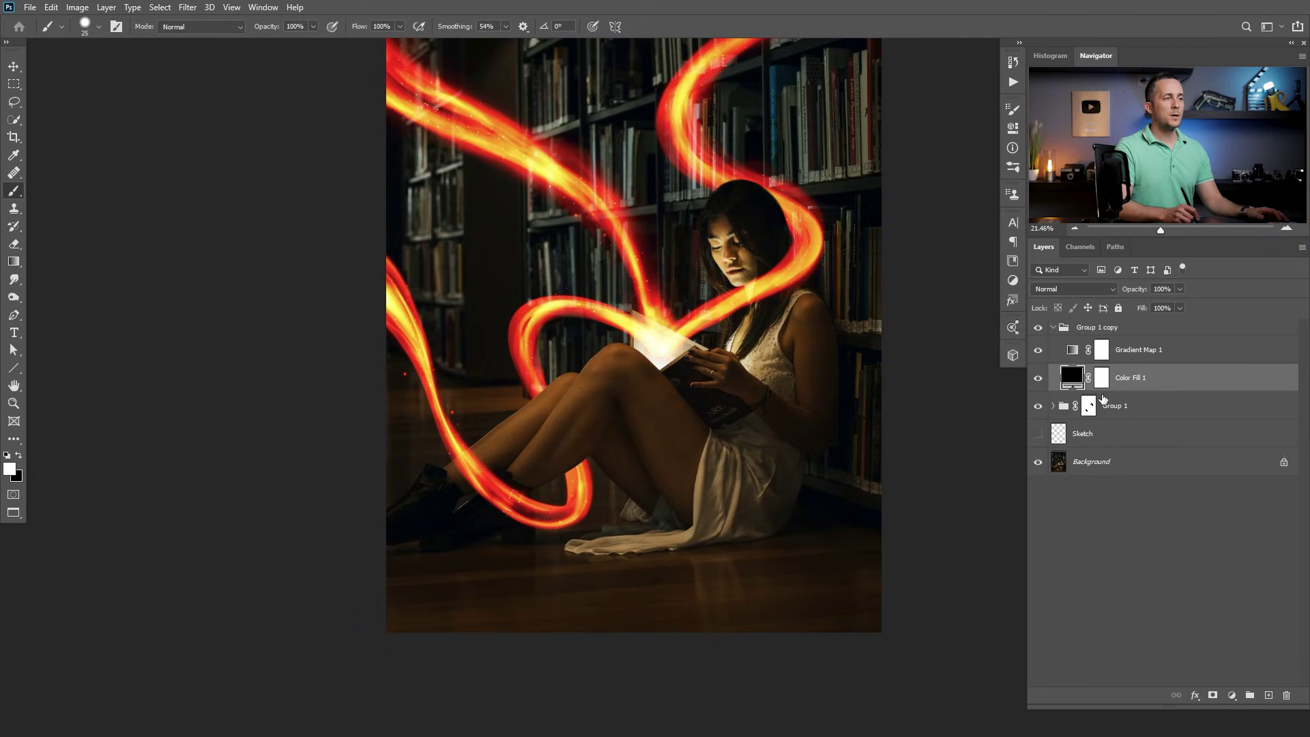
pyautogui.click(1269, 694)
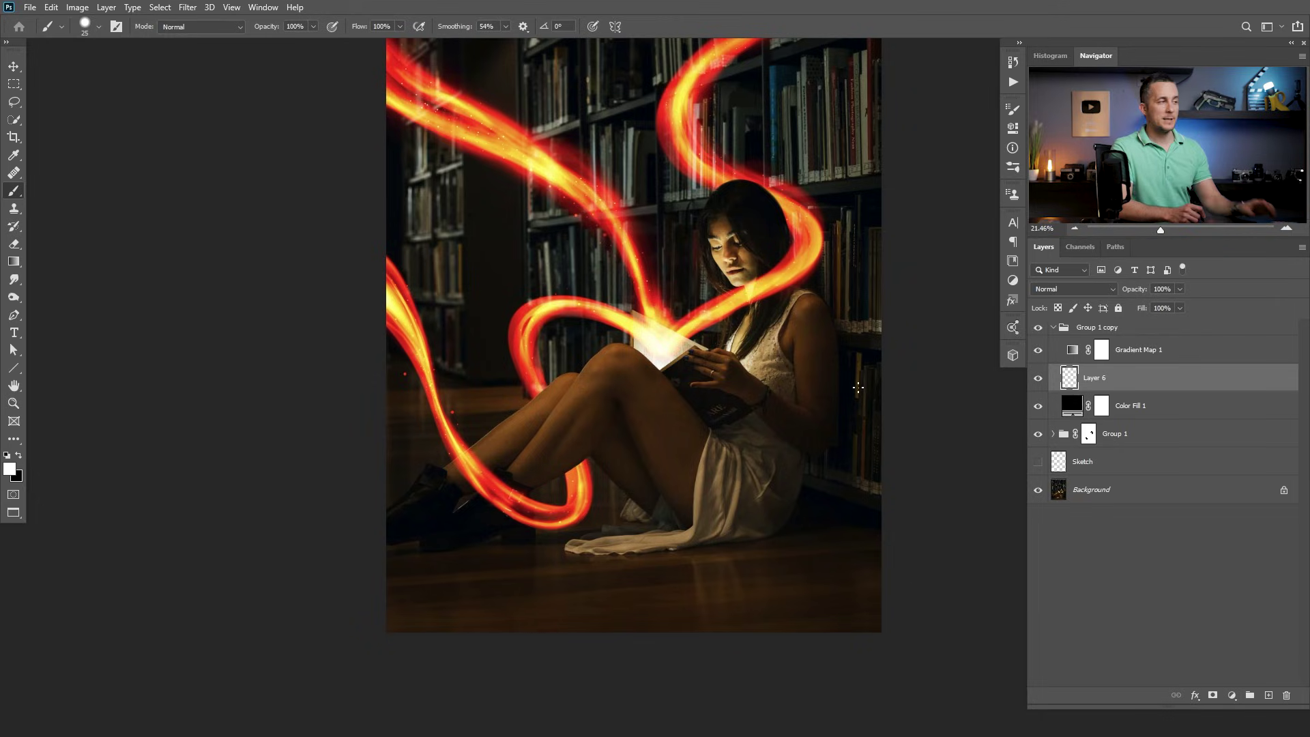
# Step: Zoom onto the knees and set up a Hard Round brush at 55% hardness with Transfer enabled
pyautogui.moveTo(526, 396); pyautogui.dragTo(733, 370)
pyautogui.rightClick(698, 290)
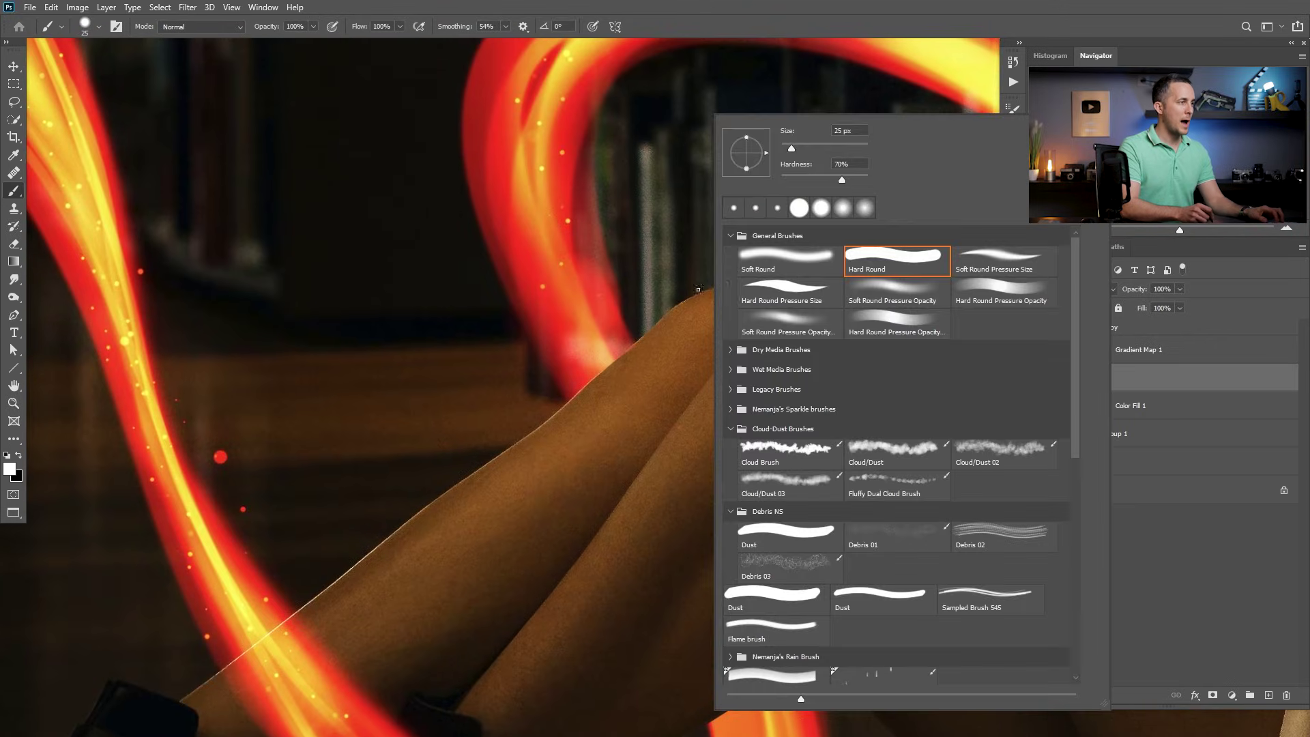
pyautogui.click(868, 257)
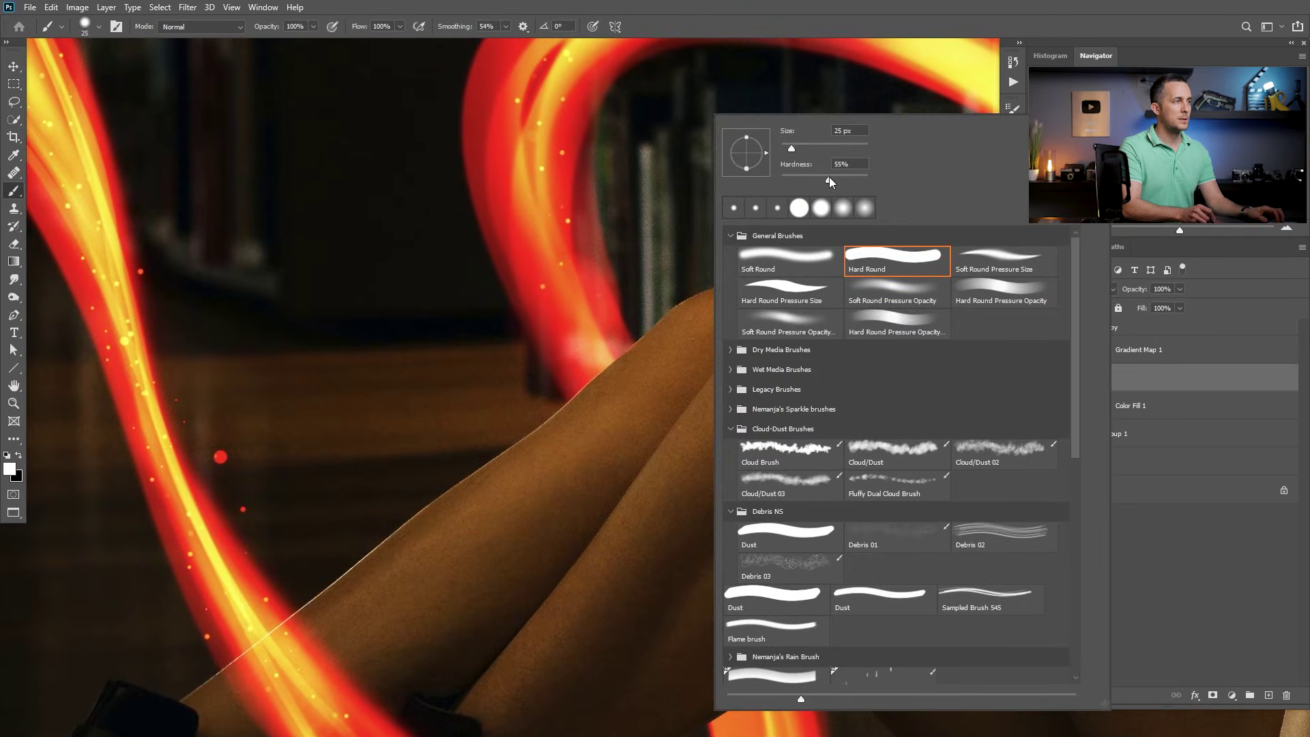
pyautogui.click(839, 18)
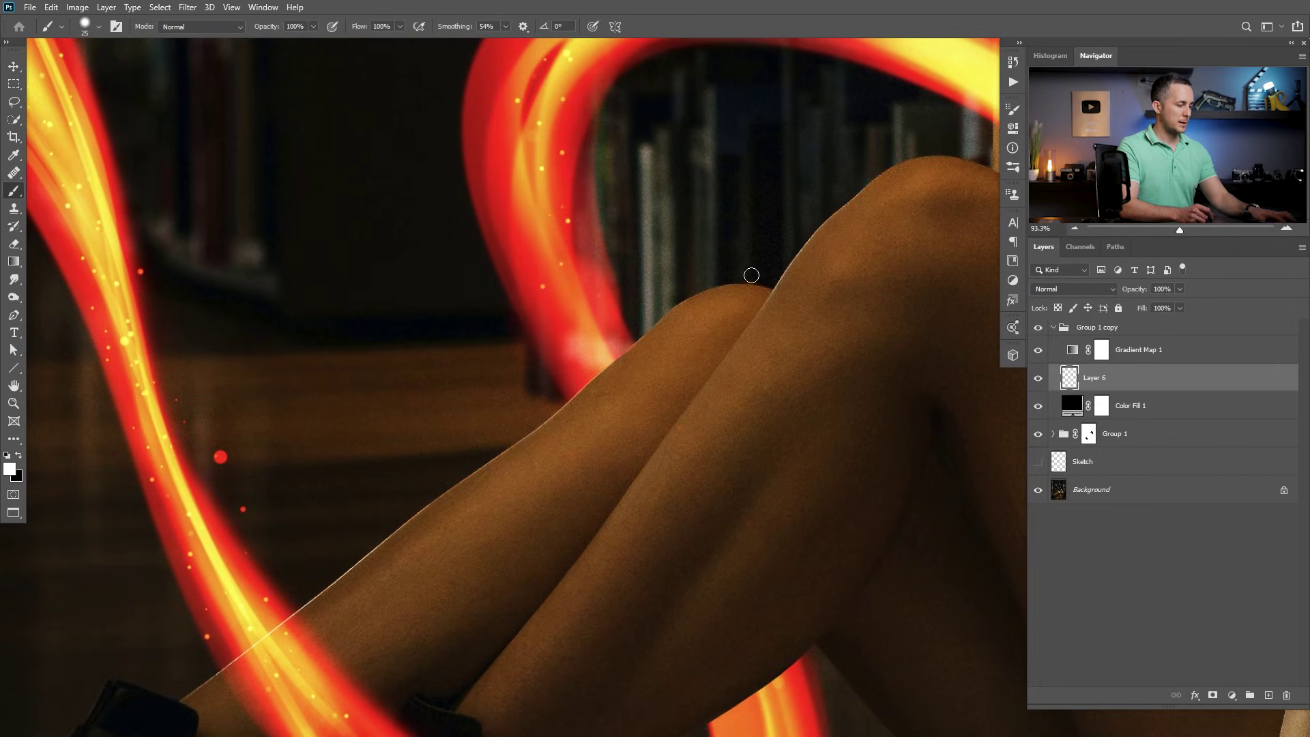
pyautogui.press('F5')
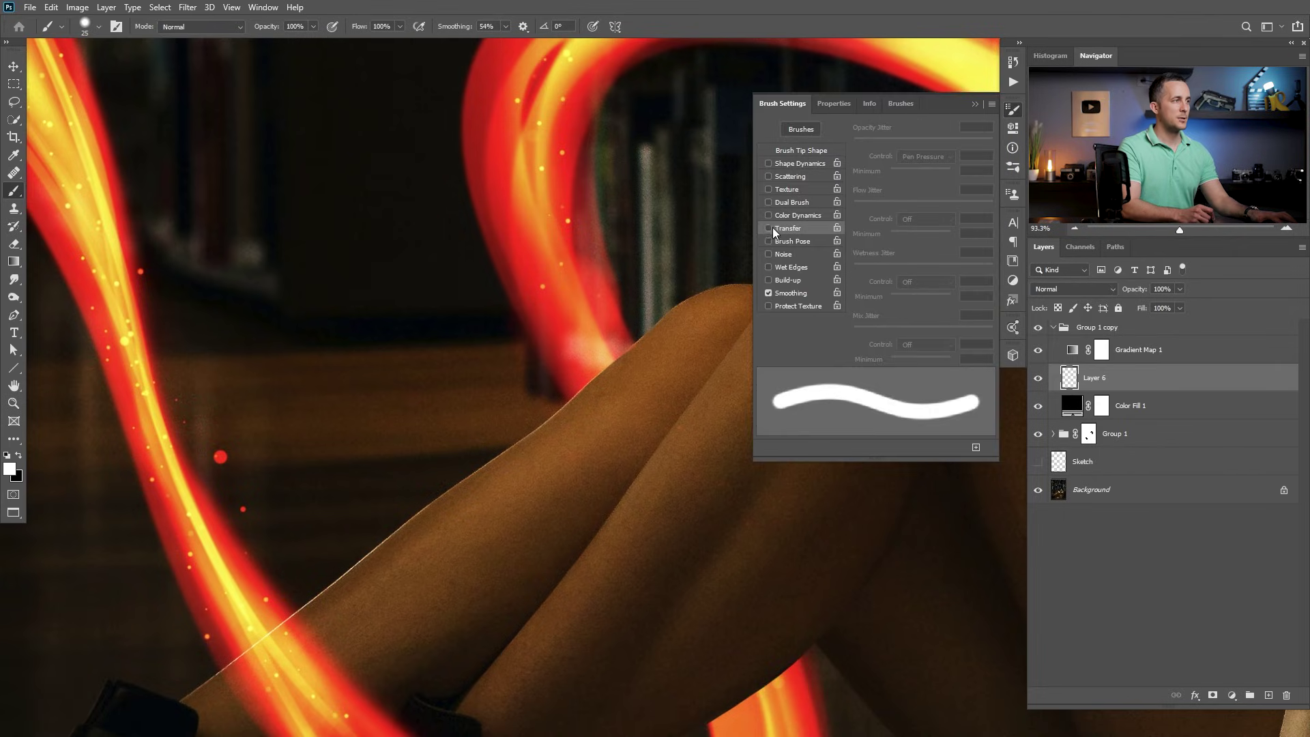
pyautogui.click(773, 228)
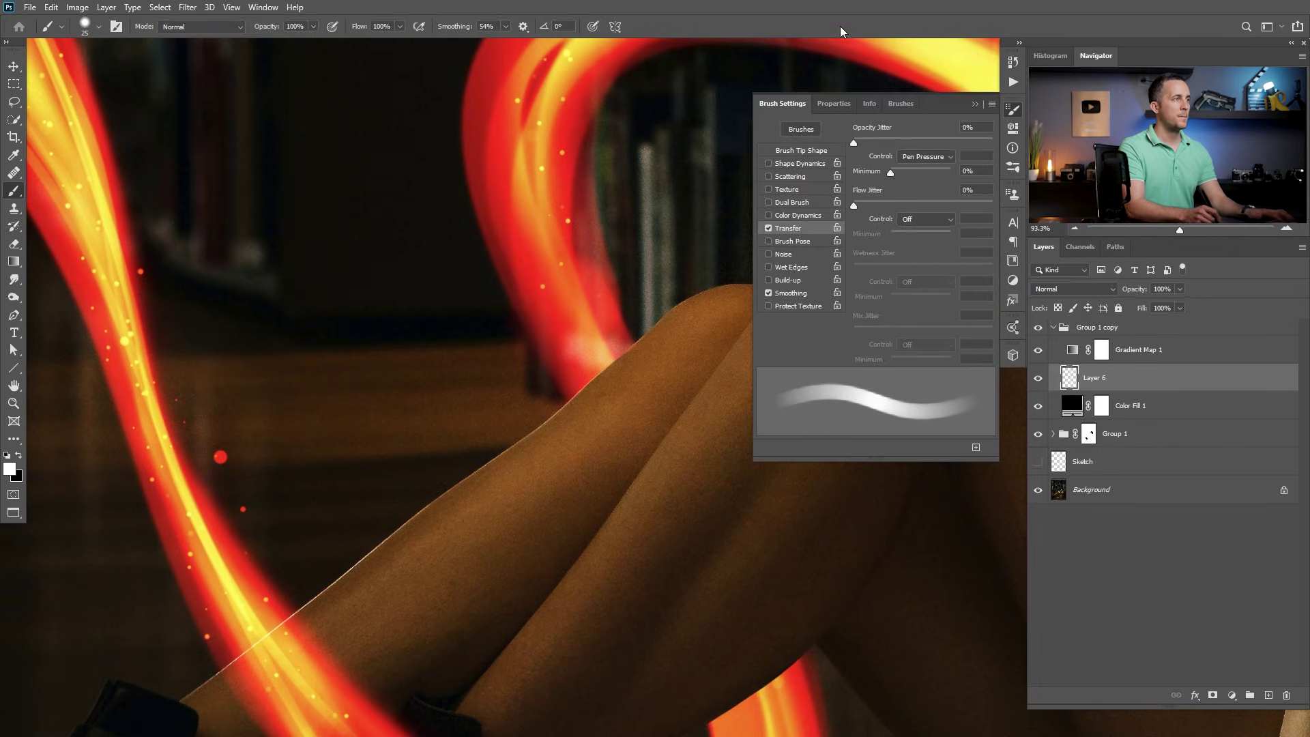
# Step: With a 9 px brush, paint a thin red rim along the knee's top edge and down the leg
pyautogui.click(1010, 109)
pyautogui.press('[')
pyautogui.press('[')
pyautogui.press('[')
pyautogui.press('[')
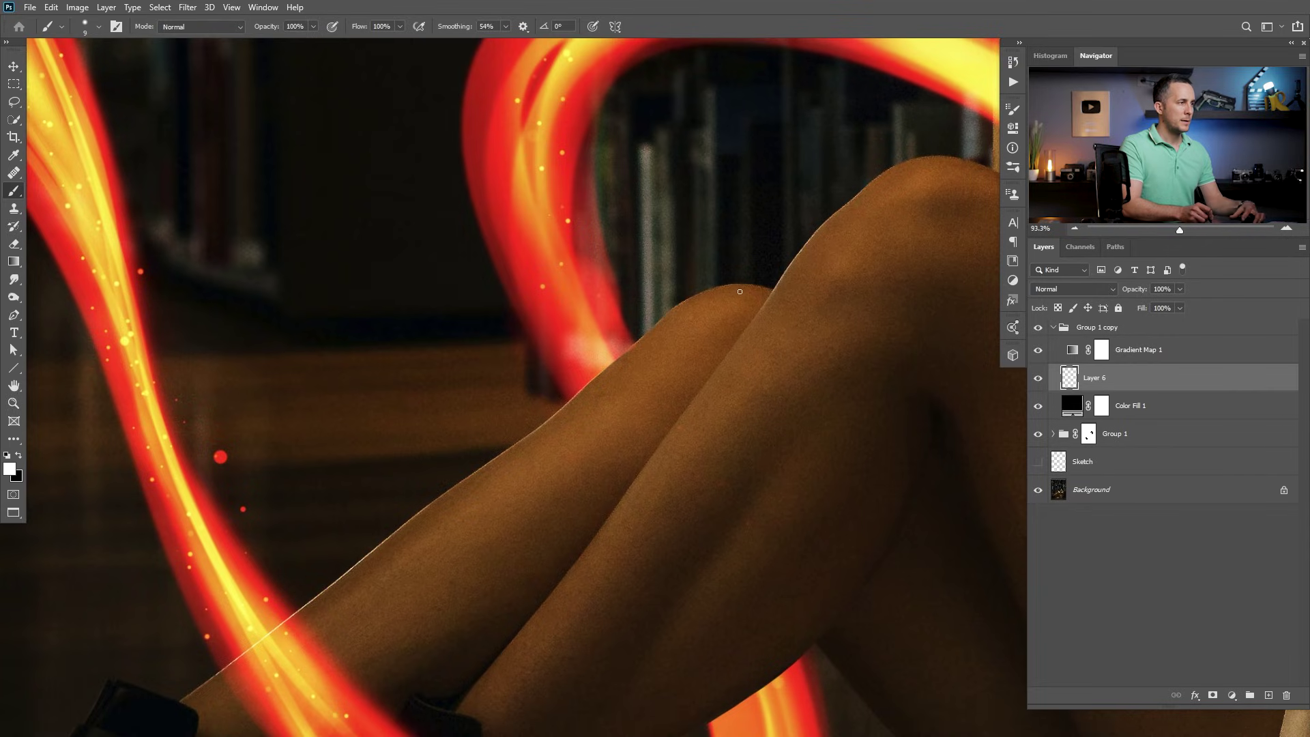
pyautogui.moveTo(763, 292)
pyautogui.mouseDown()
pyautogui.moveTo(694, 298)
pyautogui.moveTo(635, 353)
pyautogui.mouseUp()
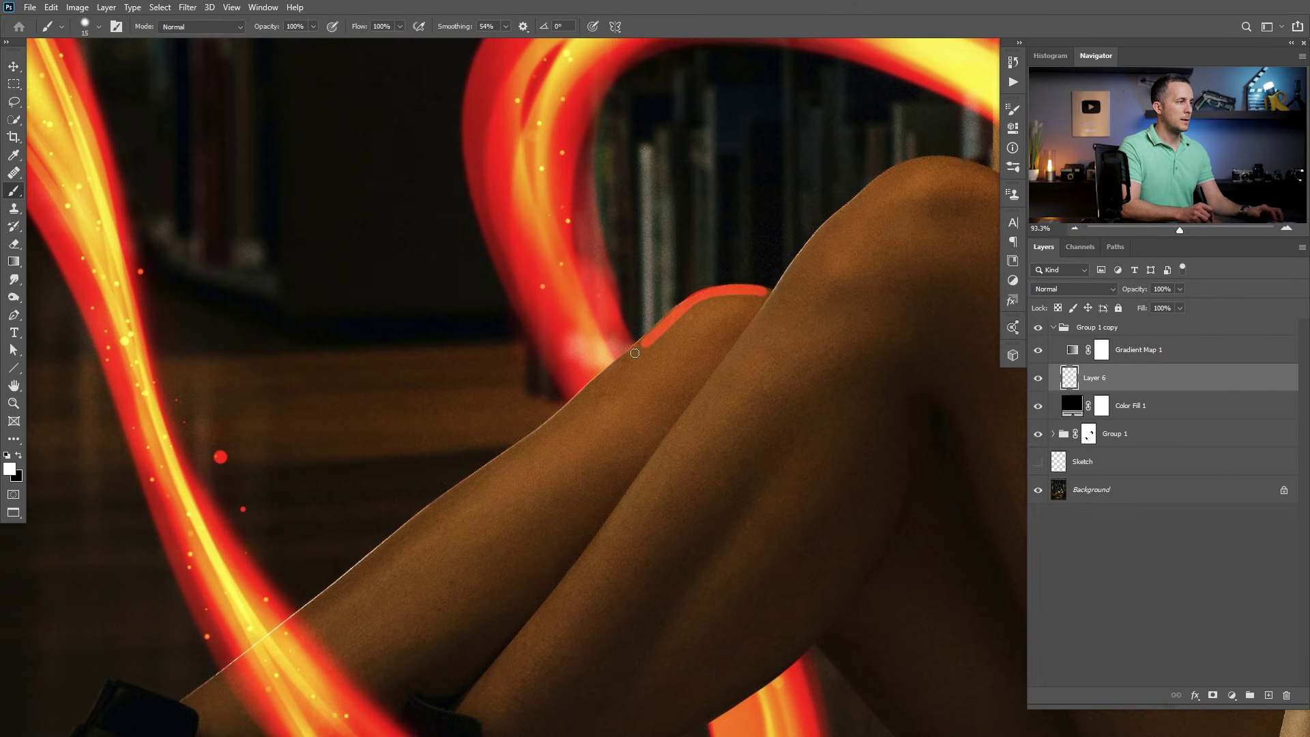
pyautogui.moveTo(590, 390); pyautogui.dragTo(444, 506)
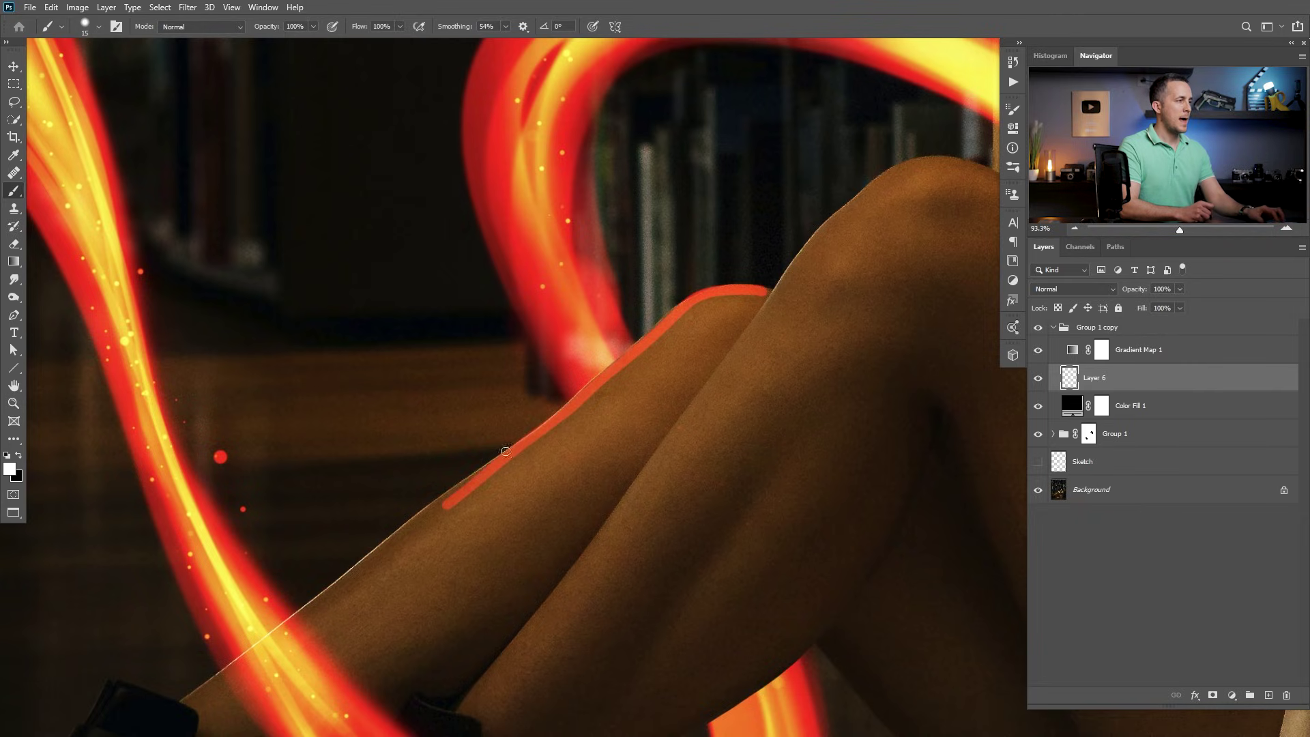
# Step: Erase the rim's tail and soften its fringe with a 40%-opacity Soft Round eraser
pyautogui.press('e')
pyautogui.rightClick(463, 500)
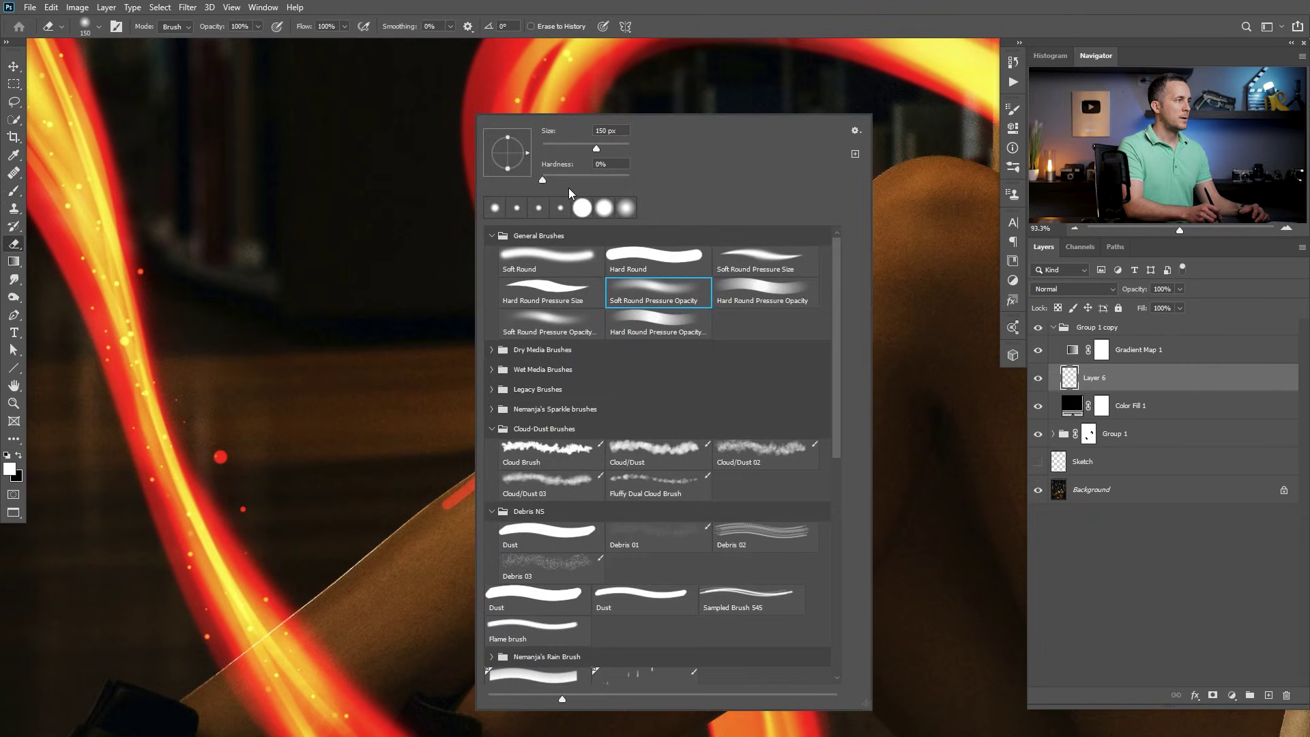
pyautogui.click(565, 258)
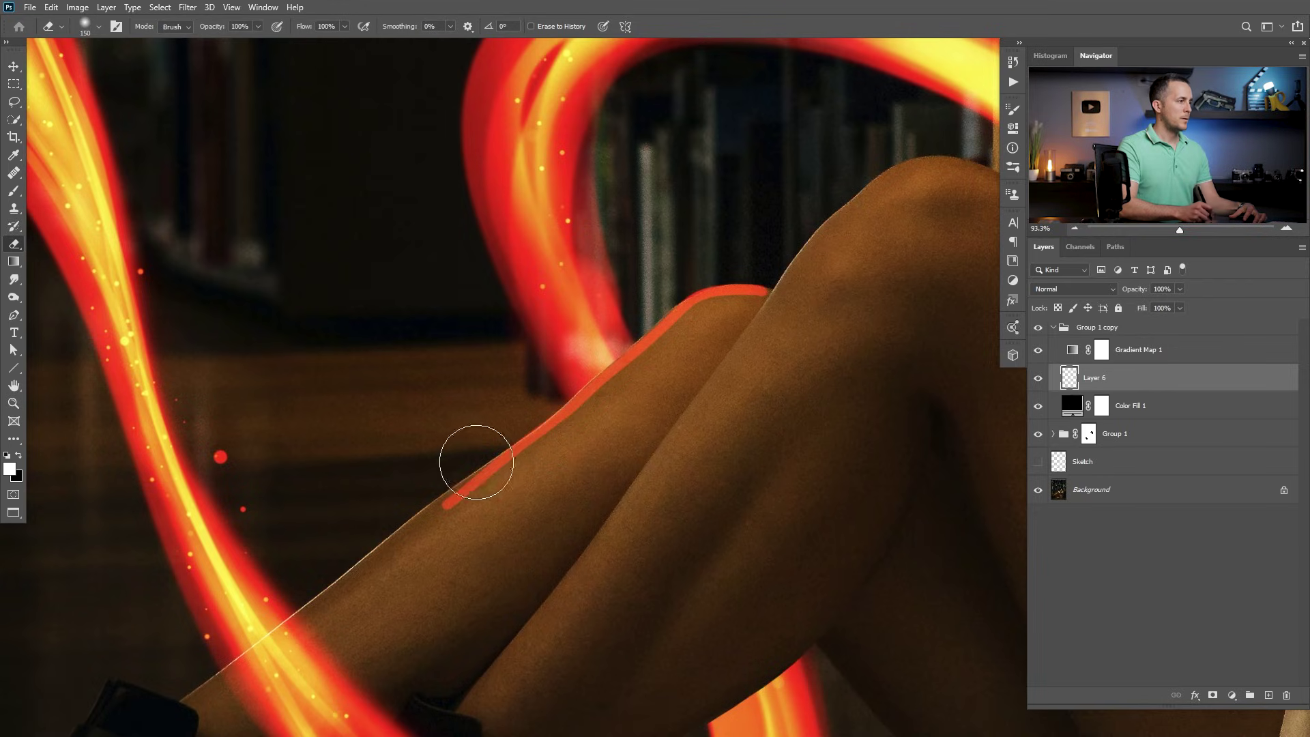
pyautogui.moveTo(472, 496)
pyautogui.mouseDown()
pyautogui.moveTo(446, 545)
pyautogui.moveTo(565, 451)
pyautogui.mouseUp()
pyautogui.press('[')
pyautogui.press('[')
pyautogui.press('[')
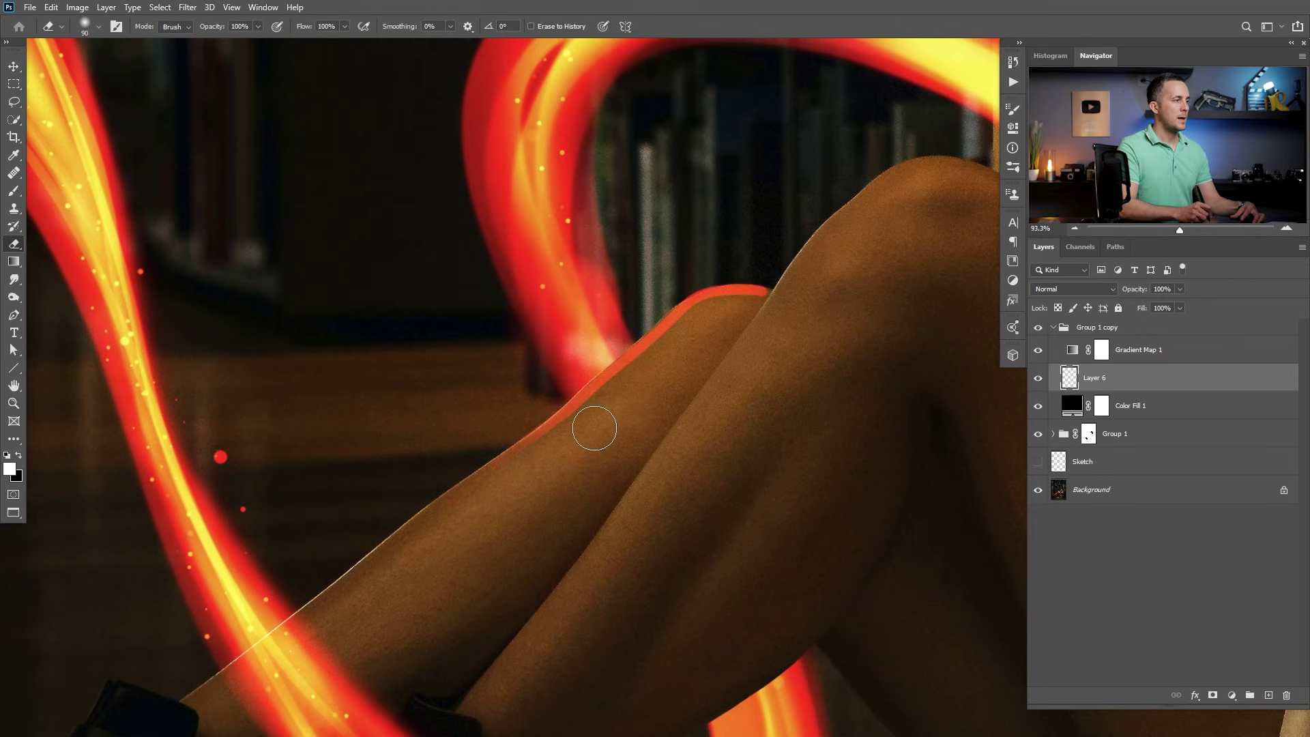
pyautogui.press('4')
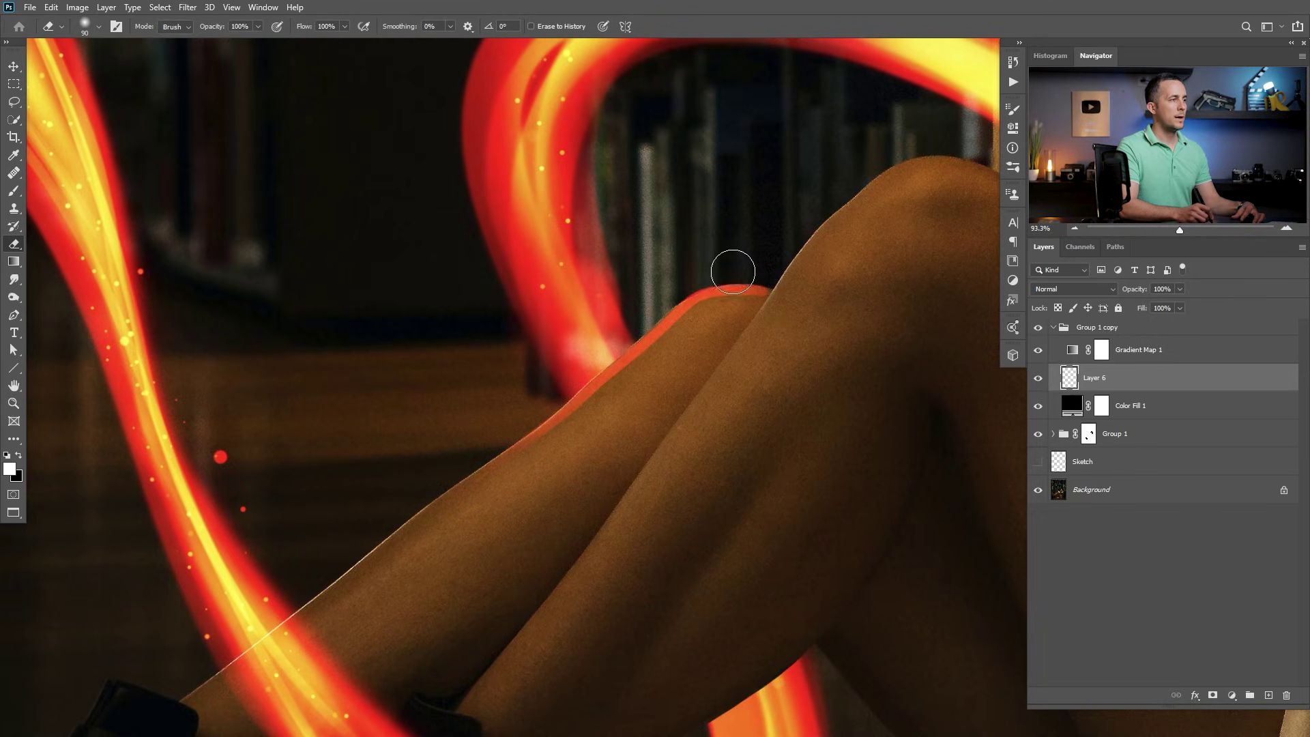
pyautogui.moveTo(718, 272)
pyautogui.mouseDown()
pyautogui.moveTo(807, 287)
pyautogui.moveTo(743, 307)
pyautogui.moveTo(649, 368)
pyautogui.moveTo(702, 339)
pyautogui.moveTo(582, 434)
pyautogui.moveTo(640, 414)
pyautogui.moveTo(726, 345)
pyautogui.mouseUp()
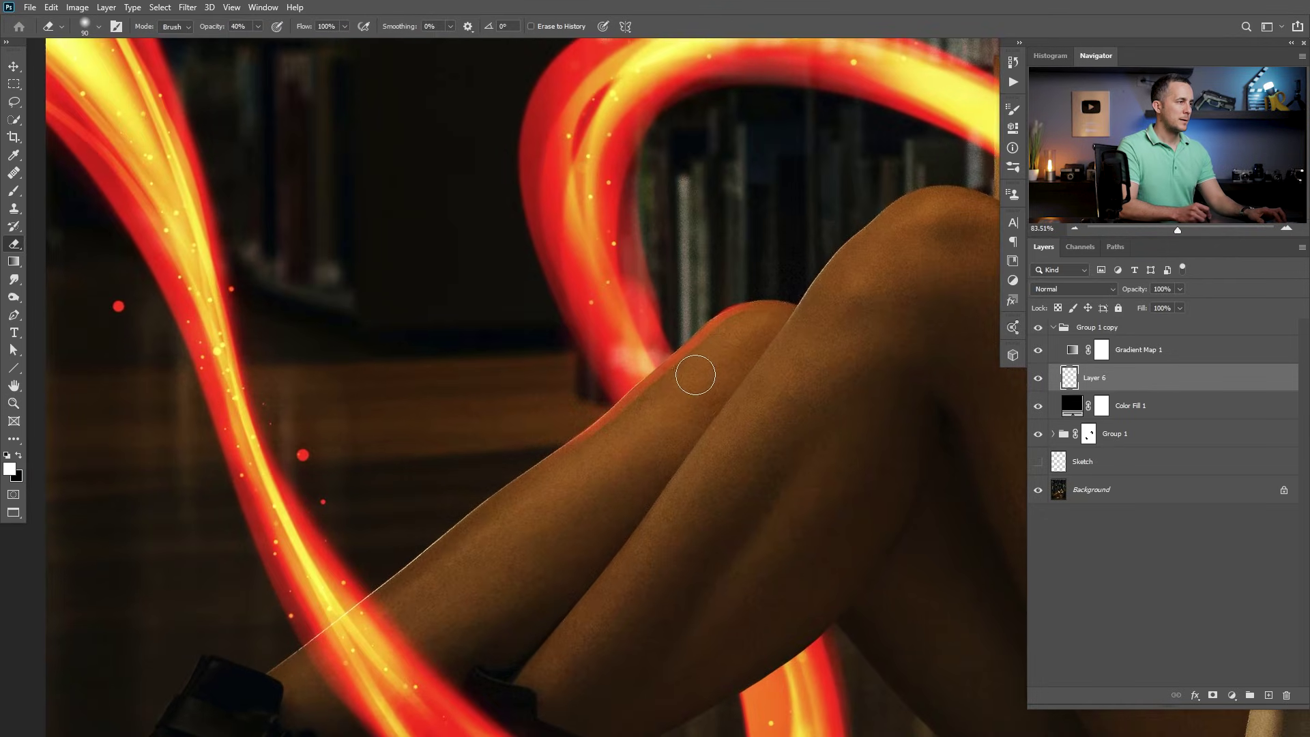
pyautogui.press('[')
pyautogui.press('[')
pyautogui.press('[')
pyautogui.press('[')
pyautogui.press('[')
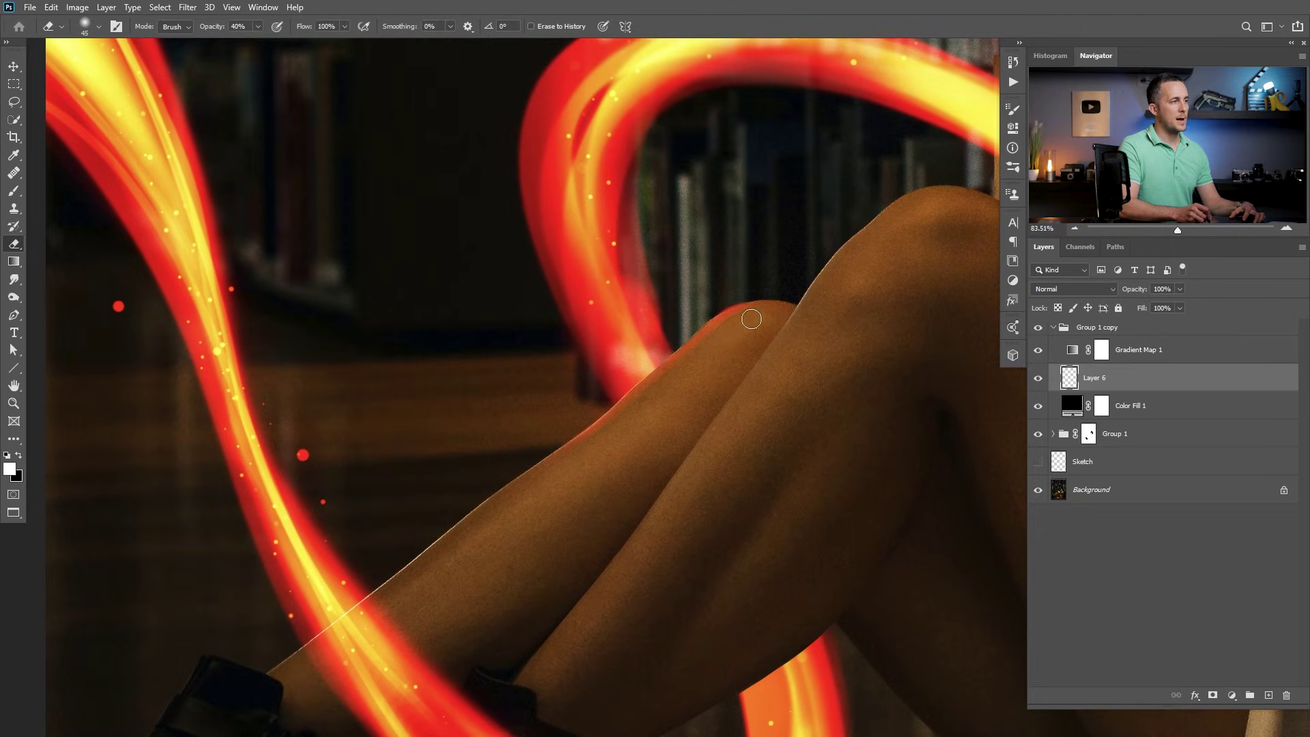
# Step: Paint orange rim light along the tops of the knees and partly erase it
pyautogui.moveTo(783, 312); pyautogui.dragTo(678, 395)
pyautogui.scroll(-4, 678, 395)
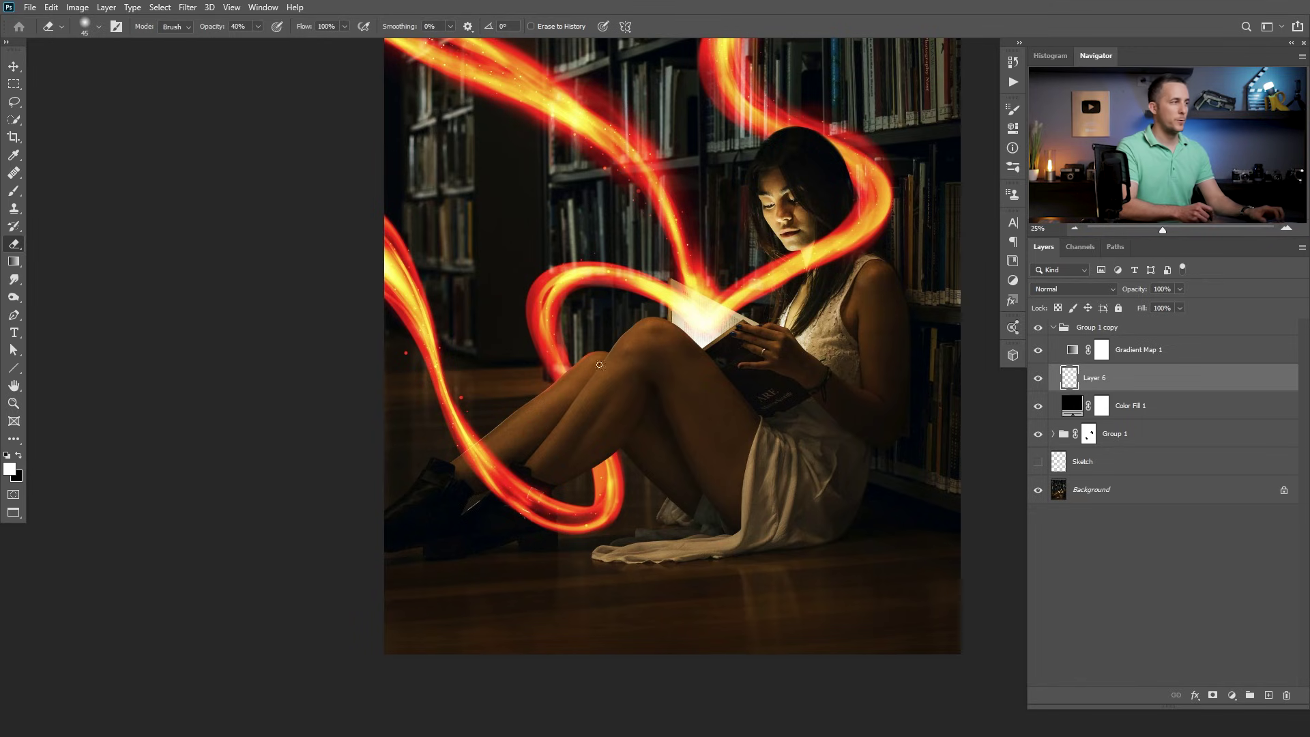
pyautogui.moveTo(838, 209)
pyautogui.mouseDown()
pyautogui.moveTo(753, 255)
pyautogui.moveTo(682, 342)
pyautogui.moveTo(826, 219)
pyautogui.mouseUp()
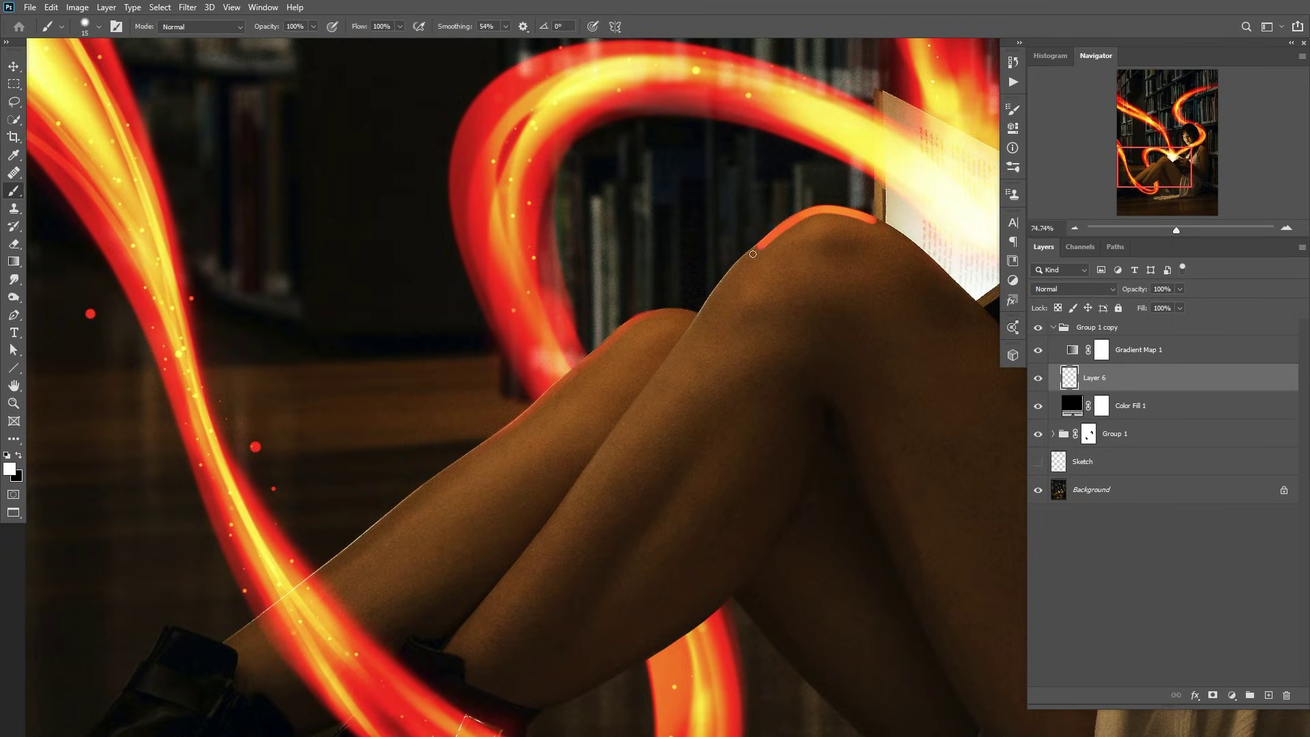
pyautogui.press('e')
pyautogui.moveTo(853, 273); pyautogui.dragTo(638, 301)
pyautogui.press('b')
pyautogui.moveTo(686, 265); pyautogui.dragTo(718, 291)
pyautogui.press('e')
pyautogui.moveTo(769, 365)
pyautogui.mouseDown()
pyautogui.moveTo(679, 278)
pyautogui.moveTo(572, 263)
pyautogui.mouseUp()
pyautogui.scroll(-5, 615, 410)
pyautogui.scroll(4, 614, 410)
# Step: Paint and soften rim strokes along the calf and shin
pyautogui.press('b')
pyautogui.moveTo(763, 295)
pyautogui.mouseDown()
pyautogui.moveTo(746, 322)
pyautogui.moveTo(574, 426)
pyautogui.mouseUp()
pyautogui.hotkey('ctrl', 'z')
pyautogui.press('e')
pyautogui.moveTo(686, 362); pyautogui.dragTo(611, 389)
pyautogui.moveTo(748, 290); pyautogui.dragTo(638, 383)
pyautogui.press('b')
pyautogui.scroll(-2, 615, 409)
pyautogui.scroll(5, 478, 328)
pyautogui.press(']')
pyautogui.moveTo(705, 149)
pyautogui.mouseDown()
pyautogui.moveTo(488, 320)
pyautogui.moveTo(401, 312)
pyautogui.mouseUp()
pyautogui.press('e')
pyautogui.moveTo(508, 326)
pyautogui.mouseDown()
pyautogui.moveTo(372, 317)
pyautogui.moveTo(537, 309)
pyautogui.moveTo(705, 146)
pyautogui.mouseUp()
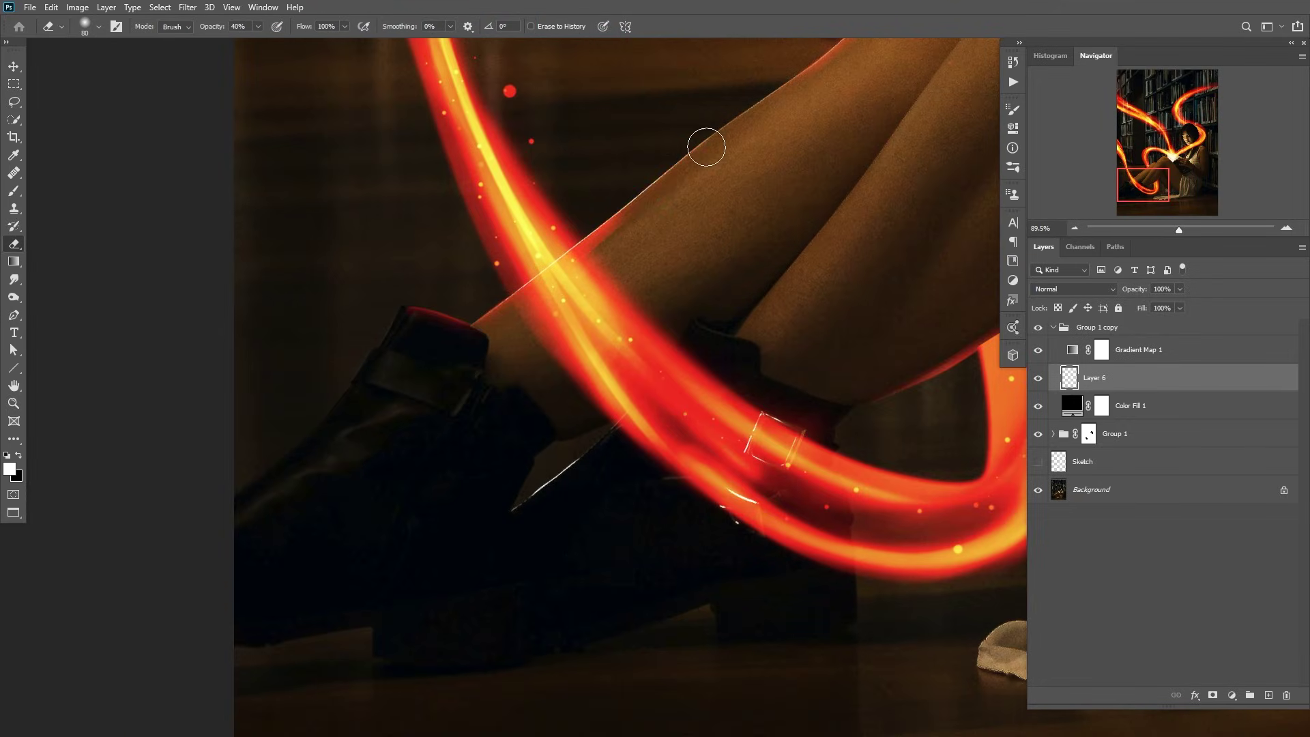
# Step: Add a glowing rim along the boot top and thigh, thinning it with a 70 px eraser
pyautogui.scroll(-3, 614, 410)
pyautogui.scroll(3, 464, 207)
pyautogui.press('b')
pyautogui.moveTo(460, 207)
pyautogui.mouseDown()
pyautogui.moveTo(613, 286)
pyautogui.moveTo(601, 279)
pyautogui.mouseUp()
pyautogui.press('e')
pyautogui.scroll(-4, 604, 298)
pyautogui.scroll(4, 819, 205)
pyautogui.press('b')
pyautogui.press('e')
pyautogui.moveTo(369, 373)
pyautogui.mouseDown()
pyautogui.moveTo(571, 579)
pyautogui.moveTo(515, 522)
pyautogui.mouseUp()
pyautogui.press('[')
pyautogui.press('[')
pyautogui.press('[')
pyautogui.press('[')
pyautogui.press('[')
pyautogui.moveTo(421, 415); pyautogui.dragTo(504, 515)
# Step: Brush soft rim light onto the dress edges and glowing strands on the hair and shoulder
pyautogui.scroll(-3, 478, 410)
pyautogui.press('b')
pyautogui.moveTo(552, 432); pyautogui.dragTo(613, 414)
pyautogui.press('e')
pyautogui.moveTo(683, 404)
pyautogui.mouseDown()
pyautogui.moveTo(586, 441)
pyautogui.moveTo(644, 366)
pyautogui.mouseUp()
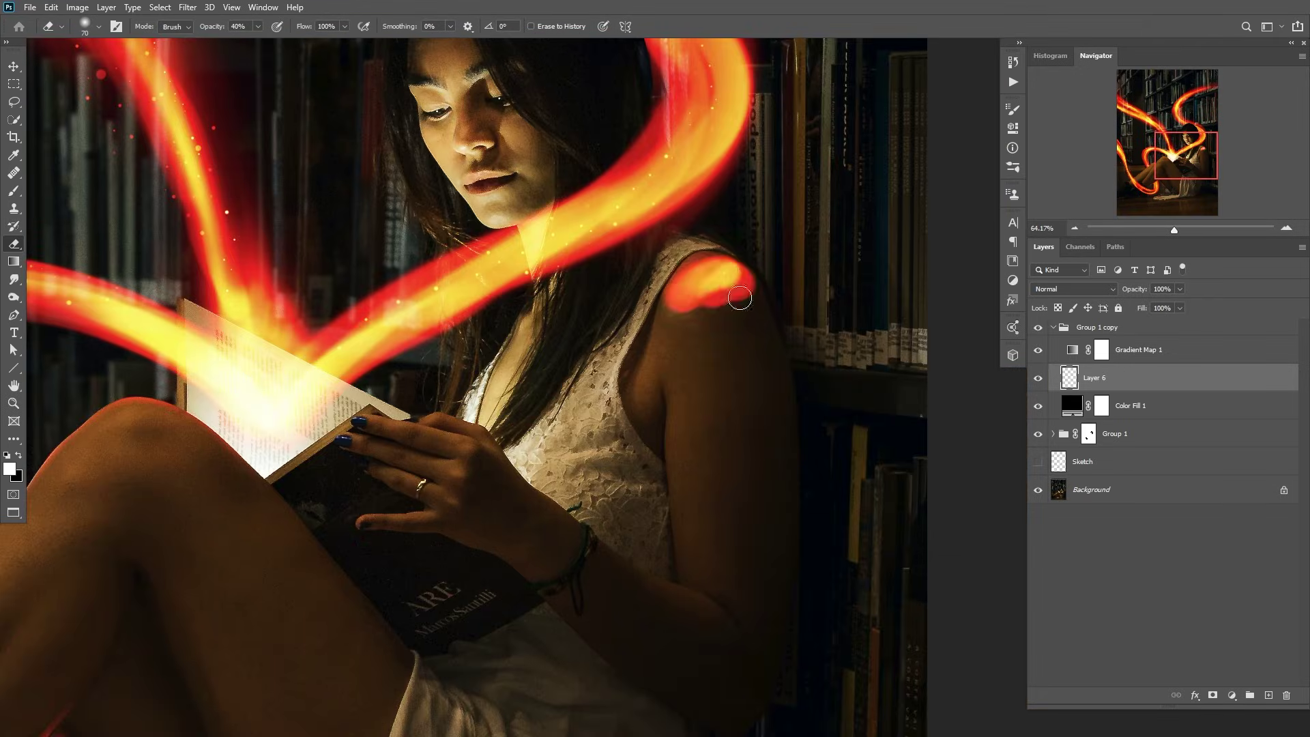
pyautogui.press('b')
pyautogui.moveTo(629, 262)
pyautogui.mouseDown()
pyautogui.moveTo(580, 327)
pyautogui.moveTo(607, 376)
pyautogui.mouseUp()
pyautogui.scroll(-4, 577, 383)
pyautogui.scroll(4, 594, 307)
pyautogui.moveTo(585, 439); pyautogui.dragTo(584, 462)
pyautogui.moveTo(575, 296); pyautogui.dragTo(605, 362)
pyautogui.scroll(5, 466, 237)
# Step: Paint and soften red rim strokes along the hand with a slightly larger brush
pyautogui.press('e')
pyautogui.scroll(-5, 466, 273)
pyautogui.moveTo(523, 239)
pyautogui.mouseDown()
pyautogui.moveTo(393, 365)
pyautogui.moveTo(561, 455)
pyautogui.mouseUp()
pyautogui.press('b')
pyautogui.scroll(5, 477, 409)
pyautogui.press(']')
pyautogui.press(']')
pyautogui.press(']')
pyautogui.press(']')
pyautogui.press(']')
pyautogui.moveTo(369, 377)
pyautogui.mouseDown()
pyautogui.moveTo(476, 401)
pyautogui.moveTo(554, 447)
pyautogui.mouseUp()
pyautogui.press('e')
pyautogui.scroll(-6, 525, 517)
pyautogui.scroll(3, 394, 506)
# Step: Add Layer 7 above Layer 6, move it higher in the group, and set it to Color Dodge
pyautogui.click(1269, 695)
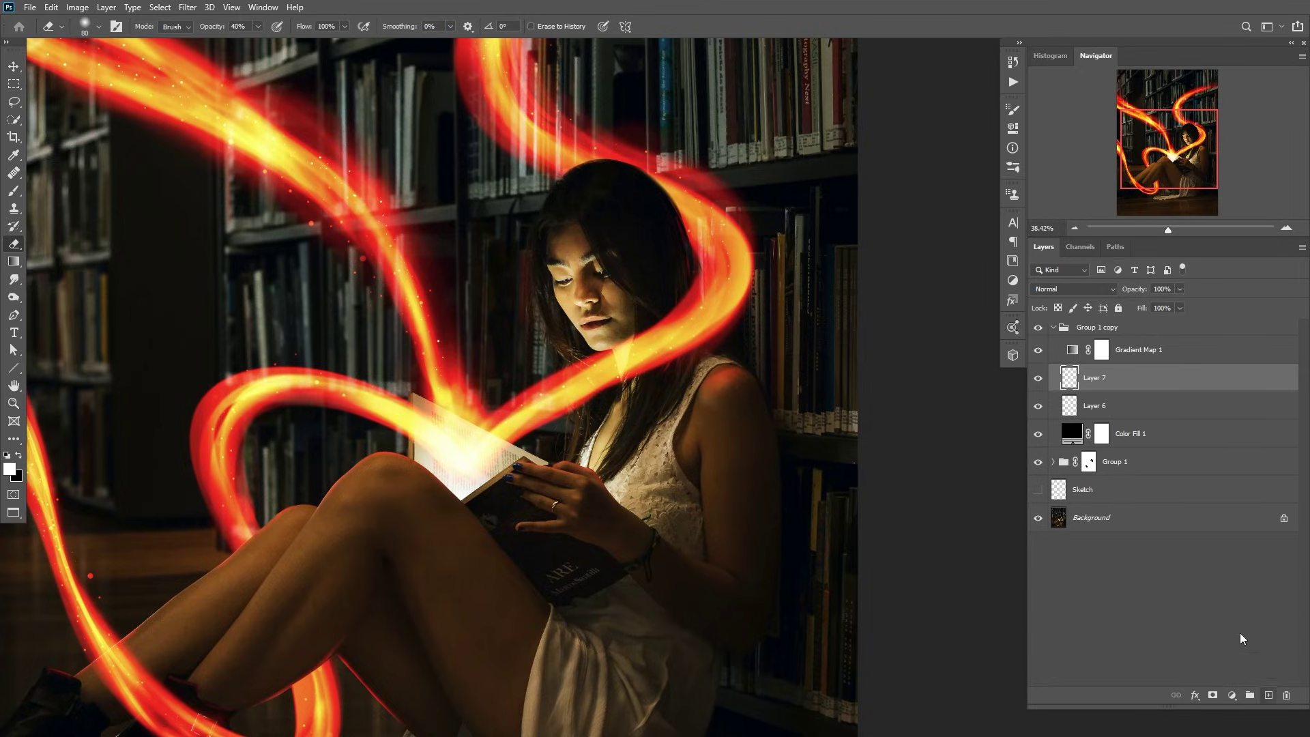
pyautogui.moveTo(1072, 381); pyautogui.dragTo(1084, 321)
pyautogui.click(1095, 289)
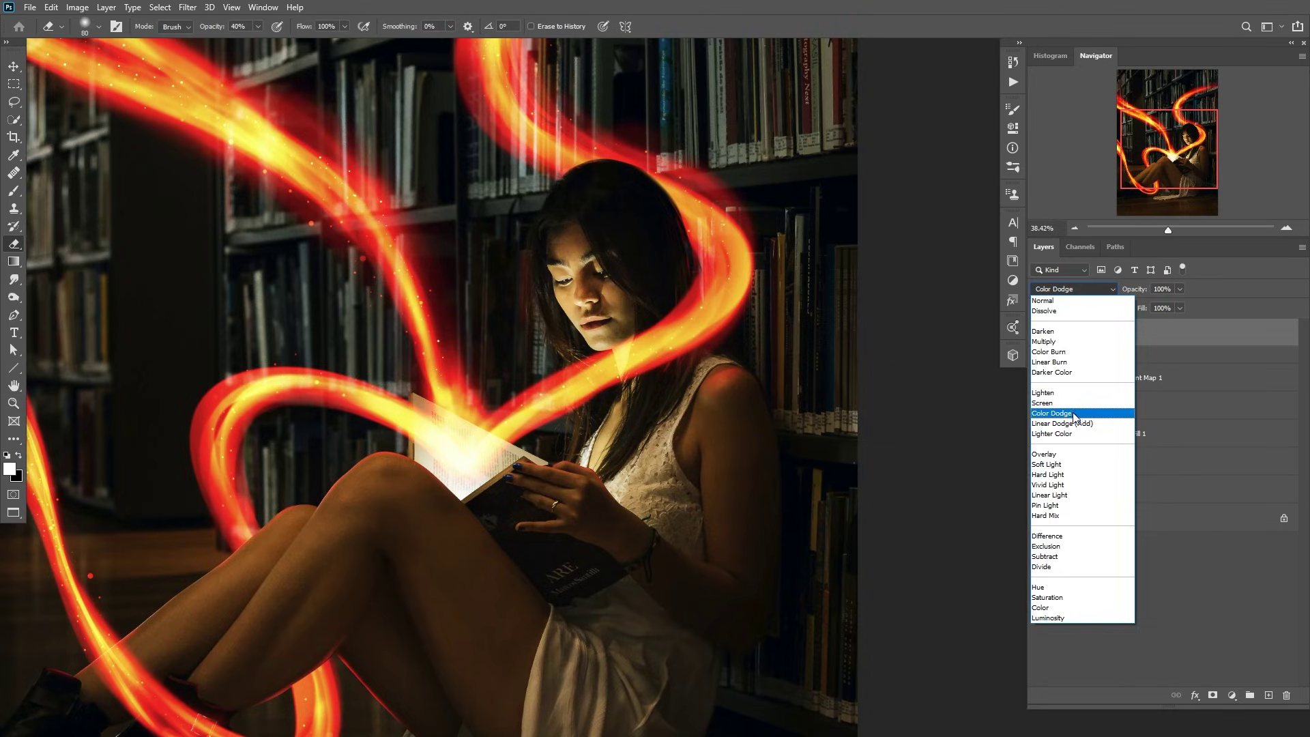
pyautogui.click(1079, 414)
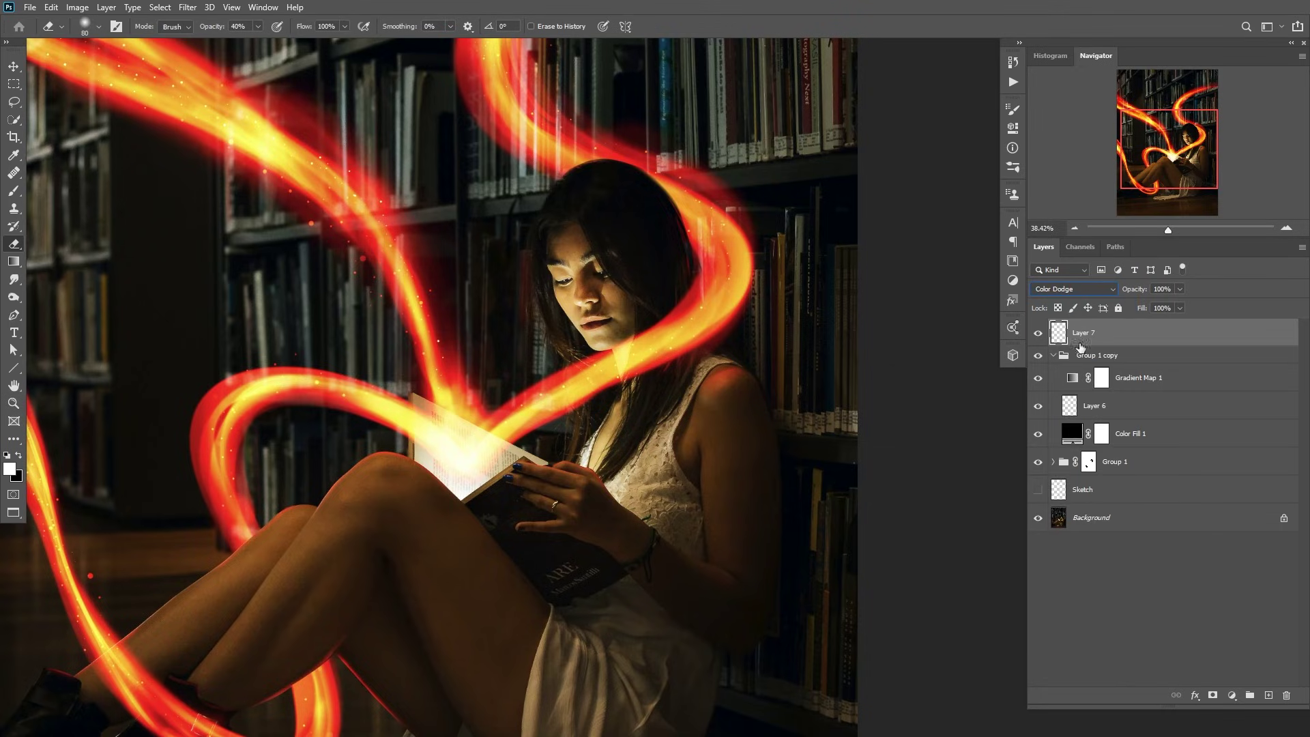
# Step: Set the foreground colour to dark red #941103 and shrink the eraser to 50 px
pyautogui.click(11, 471)
pyautogui.write('941103')
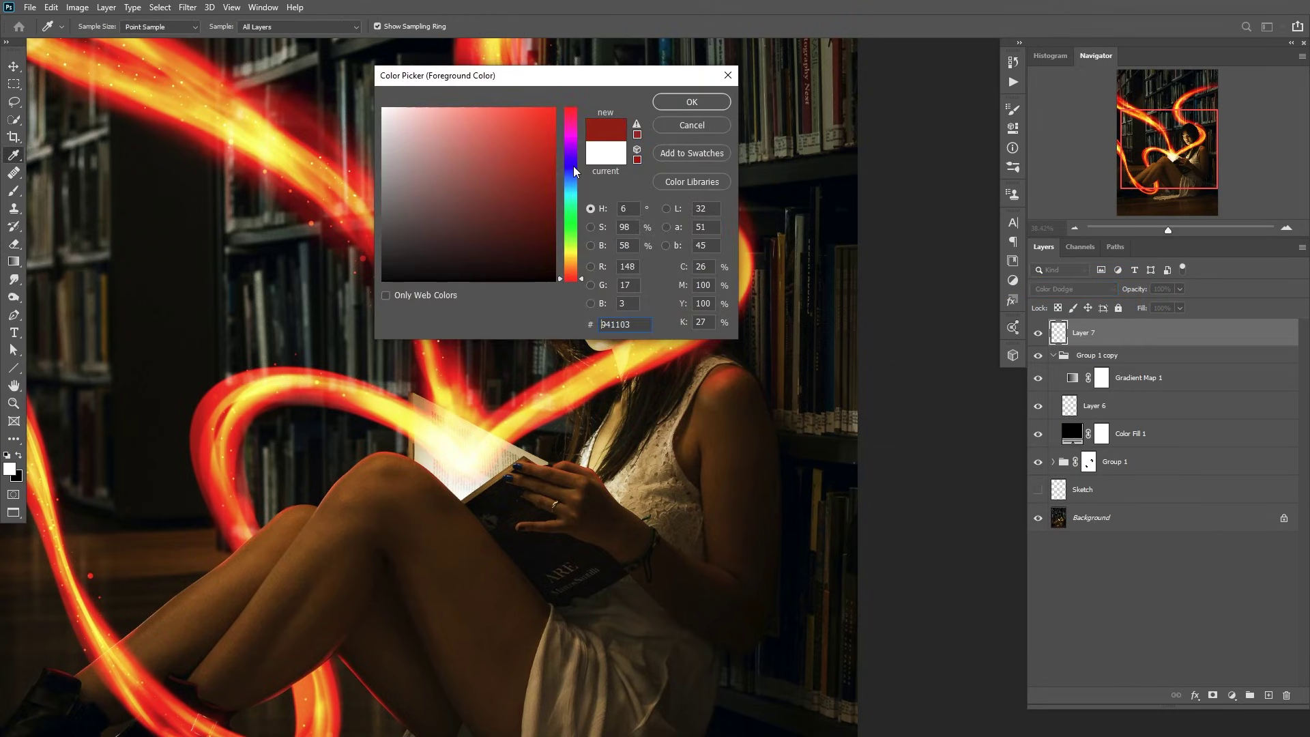
pyautogui.click(691, 103)
pyautogui.press('e')
pyautogui.scroll(3, 573, 301)
pyautogui.press('[')
pyautogui.press('[')
pyautogui.press('[')
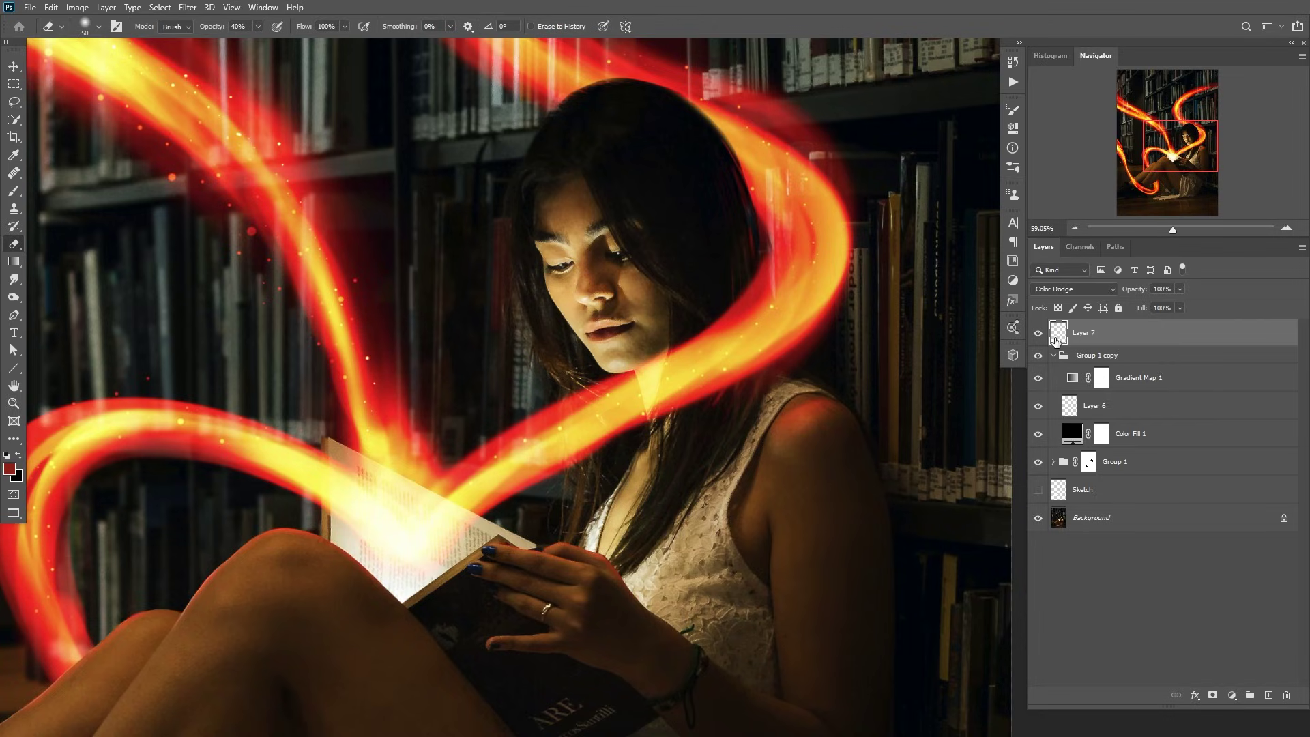
# Step: Switch Layer 7 to Linear Dodge (Add) and paint faint red rim light along the jaw
pyautogui.click(1074, 289)
pyautogui.click(1069, 423)
pyautogui.press('b')
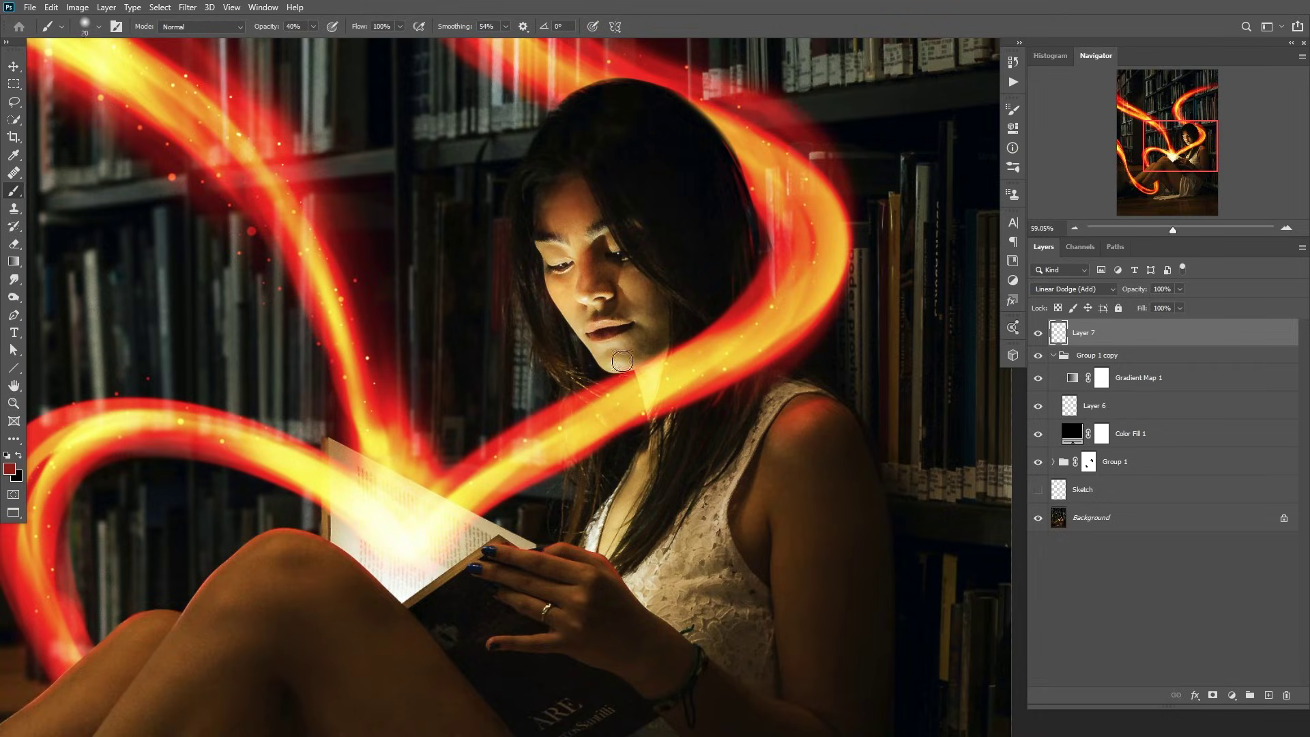
pyautogui.moveTo(621, 363); pyautogui.dragTo(653, 331)
pyautogui.press('[')
pyautogui.press('[')
pyautogui.press('[')
pyautogui.press('[')
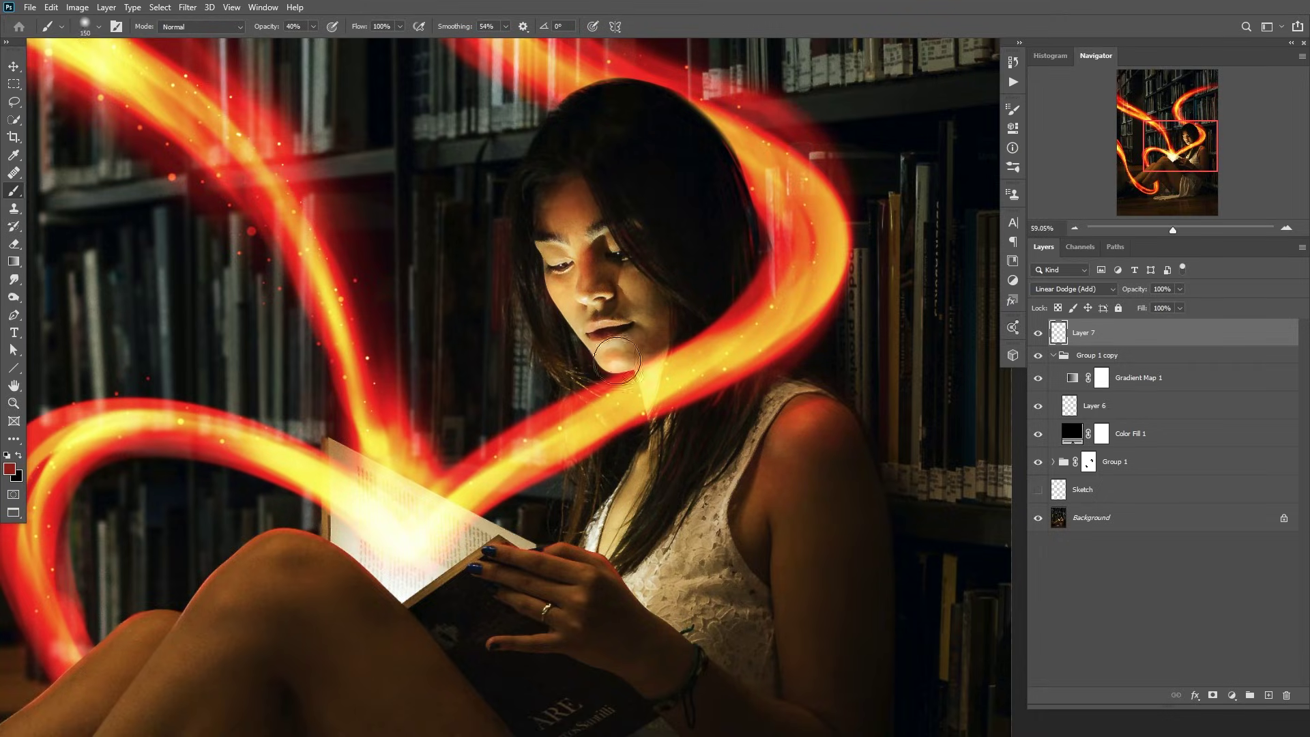
# Step: Paint a red glow beside the dress fabric on the floor, then fit the image on screen
pyautogui.press('e')
pyautogui.moveTo(478, 649)
pyautogui.mouseDown()
pyautogui.moveTo(670, 401)
pyautogui.moveTo(682, 460)
pyautogui.mouseUp()
pyautogui.press('b')
pyautogui.moveTo(631, 393); pyautogui.dragTo(599, 382)
pyautogui.press('e')
pyautogui.scroll(-5, 544, 482)
pyautogui.press('b')
pyautogui.press('e')
pyautogui.hotkey('ctrl', '0')
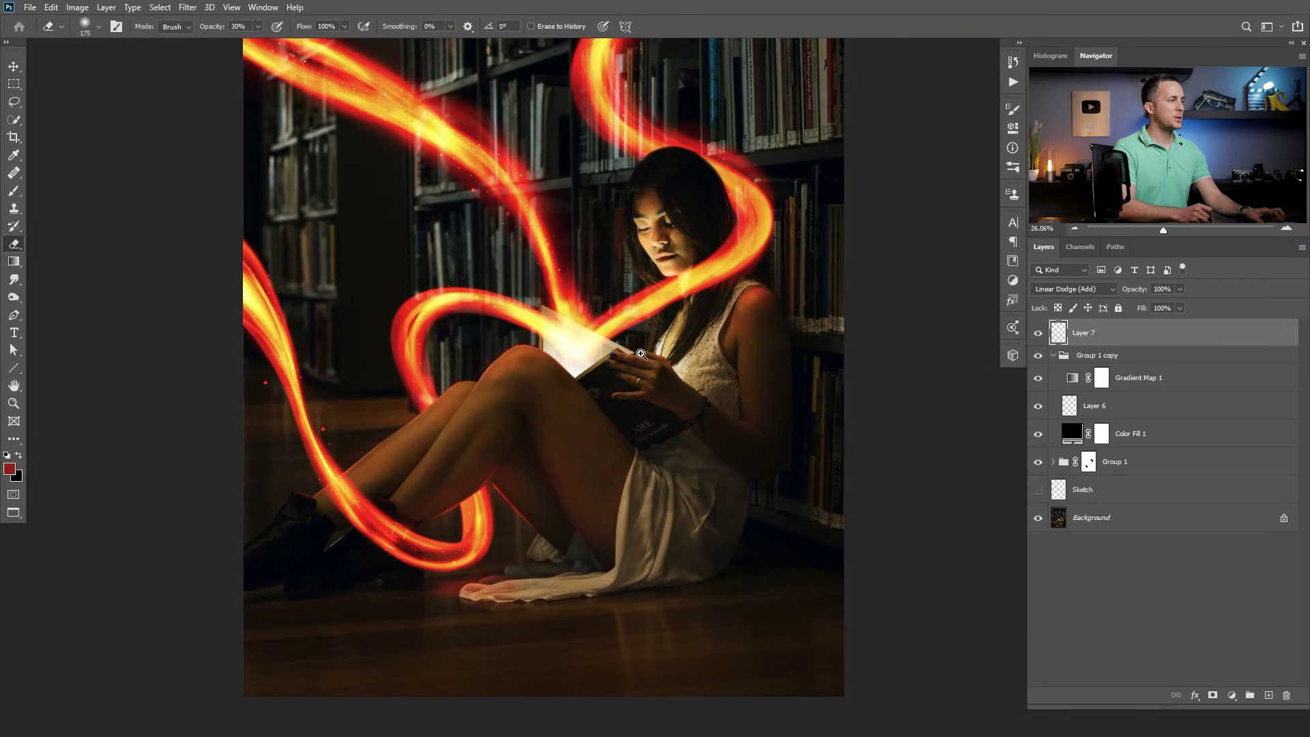
pyautogui.scroll(-2, 595, 381)
pyautogui.moveTo(595, 381); pyautogui.dragTo(610, 433)
pyautogui.click(1038, 333)
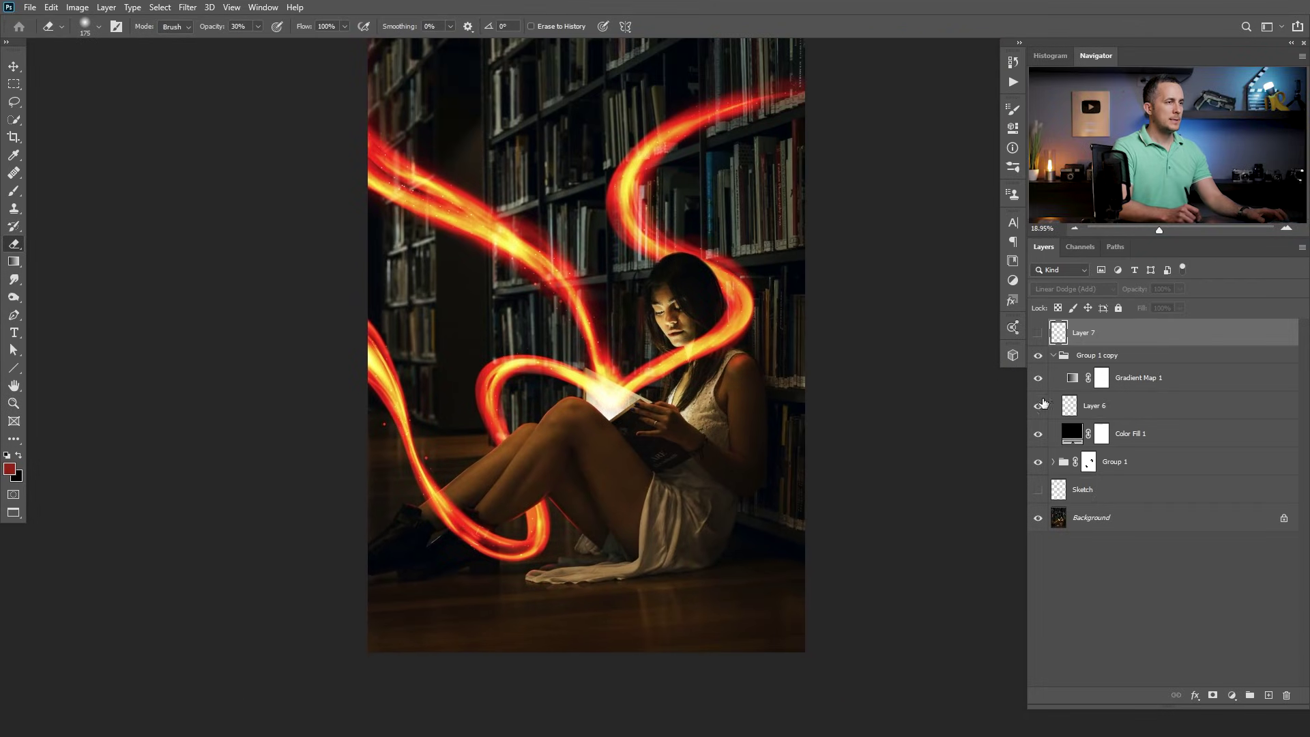
pyautogui.click(1038, 407)
pyautogui.click(1039, 354)
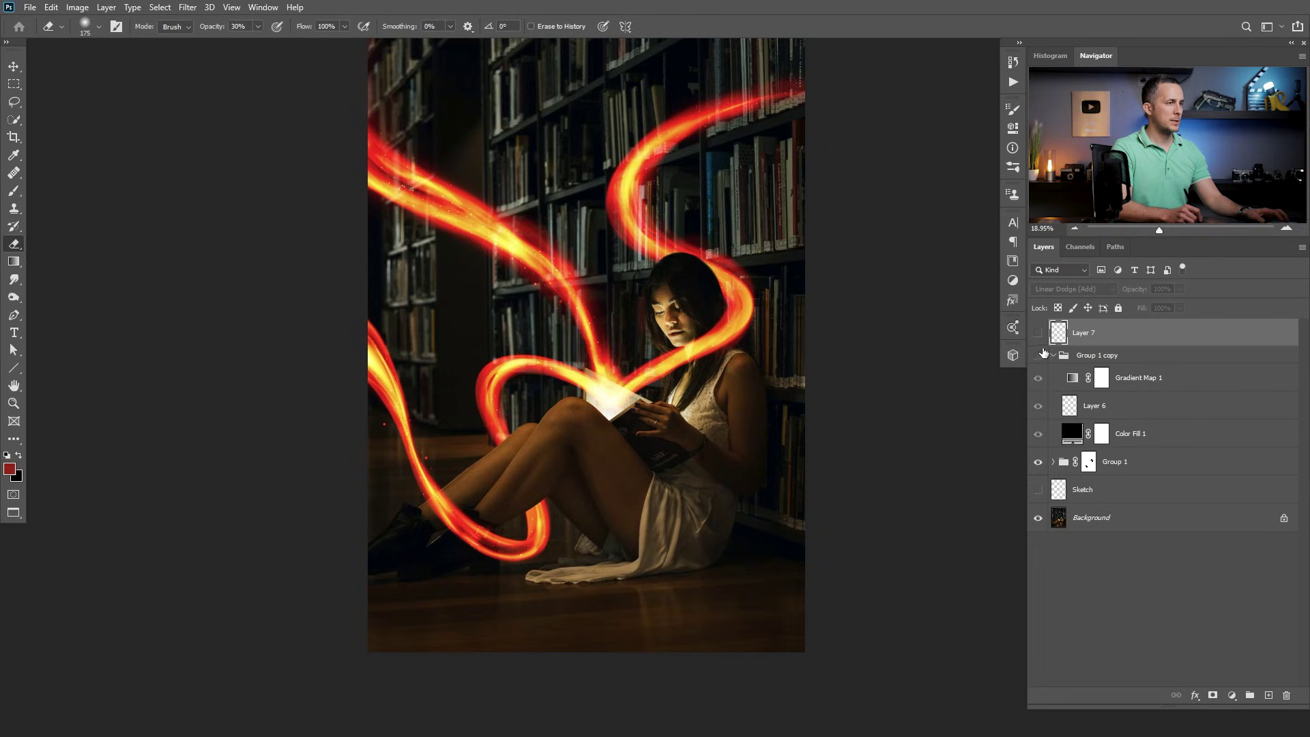
pyautogui.scroll(2, 550, 454)
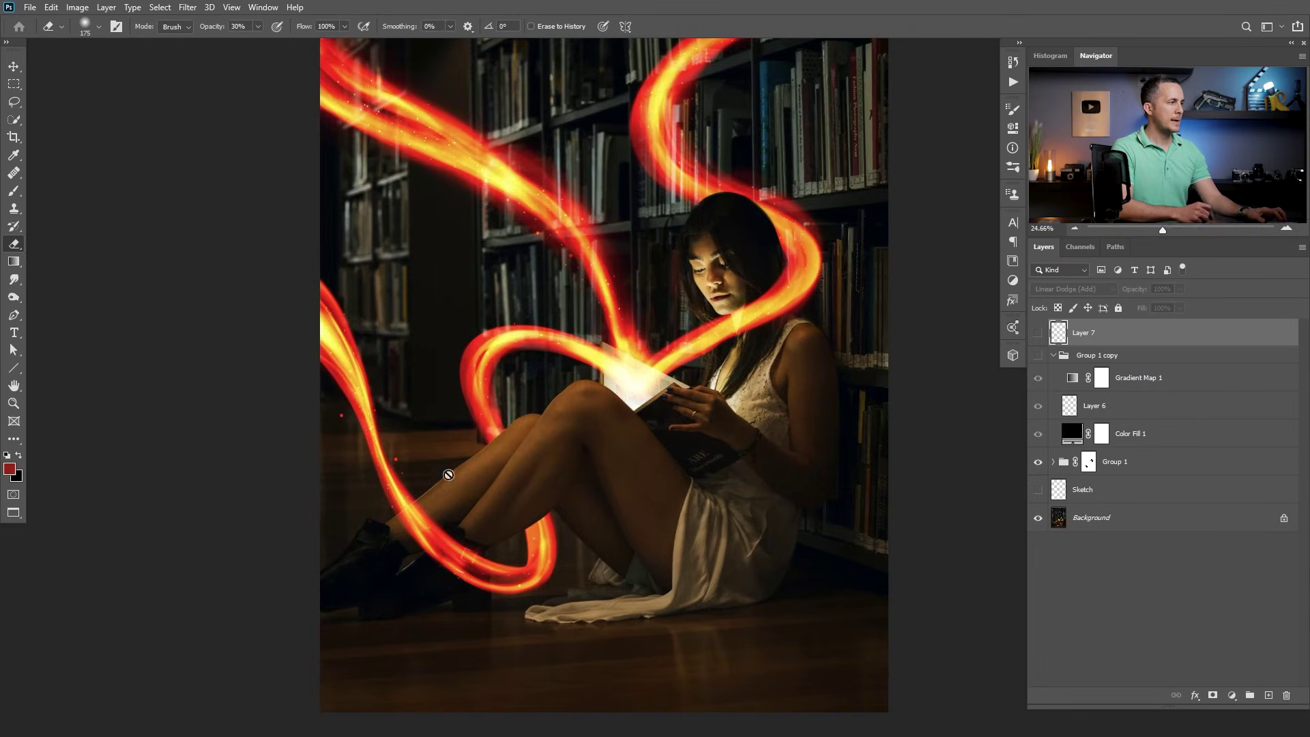
pyautogui.click(1038, 355)
pyautogui.click(1038, 333)
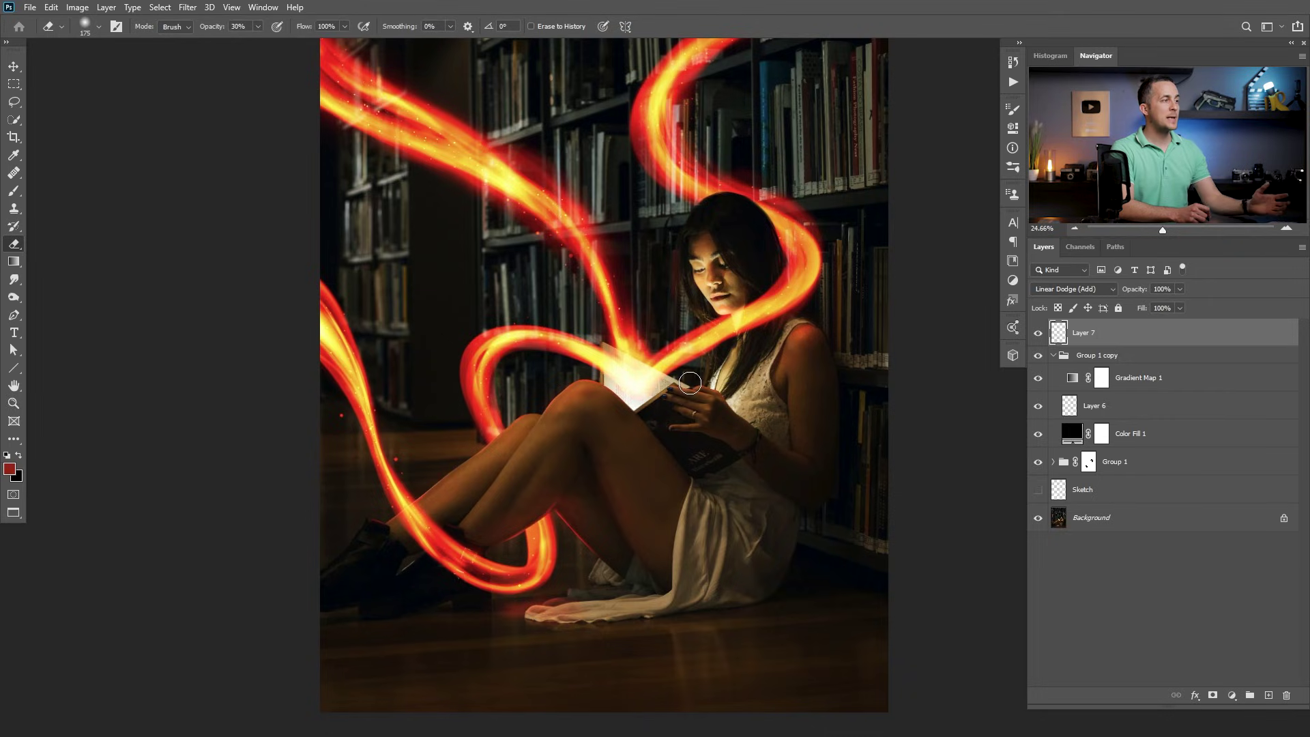
# Step: In Group 1 copy's Gradient Map editor, recolour the red stop violet-blue
pyautogui.doubleClick(1073, 379)
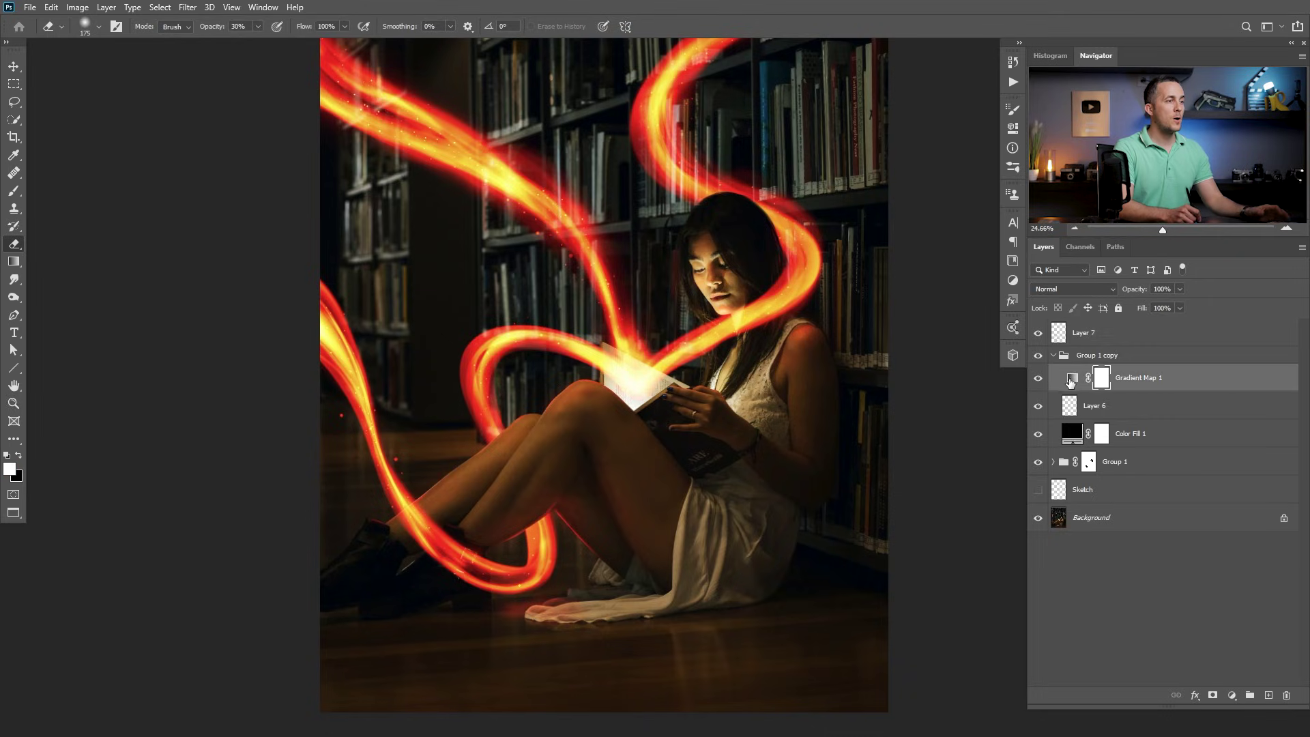
pyautogui.click(886, 151)
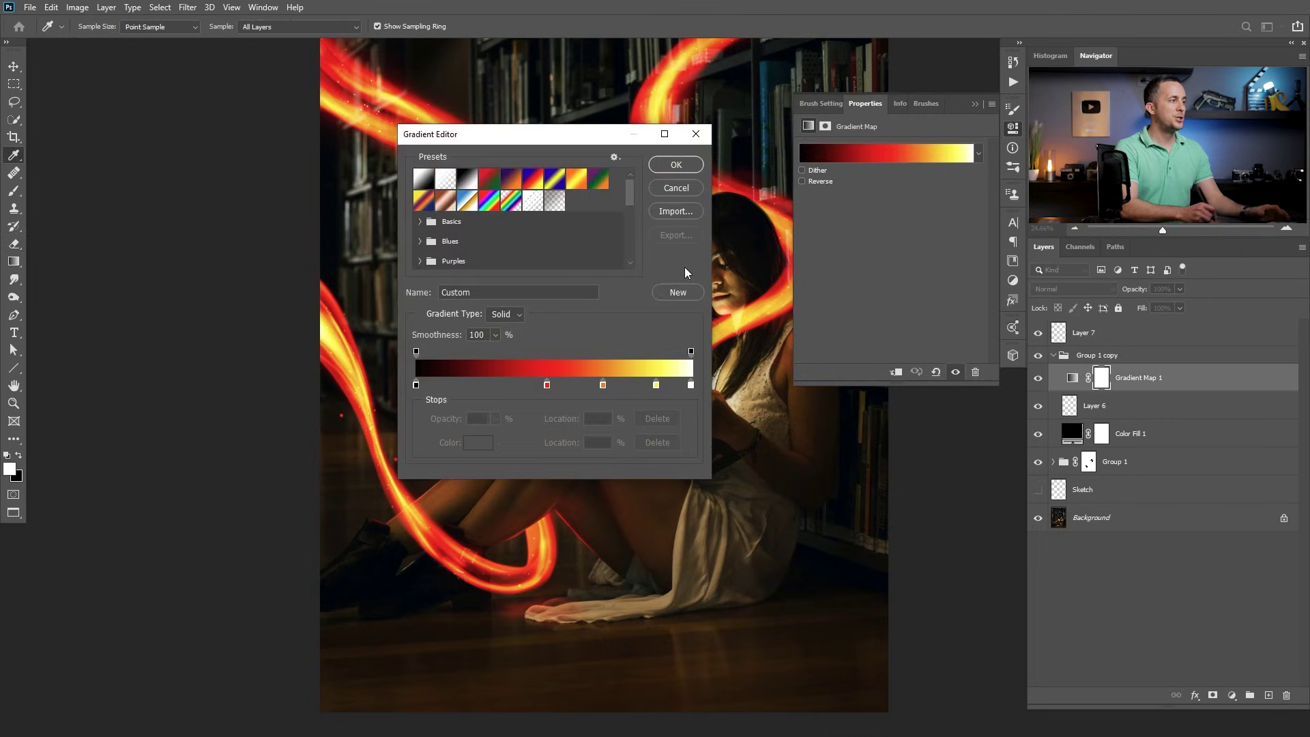
pyautogui.moveTo(587, 129); pyautogui.dragTo(986, 222)
pyautogui.click(946, 478)
pyautogui.click(877, 535)
pyautogui.moveTo(573, 186); pyautogui.dragTo(572, 168)
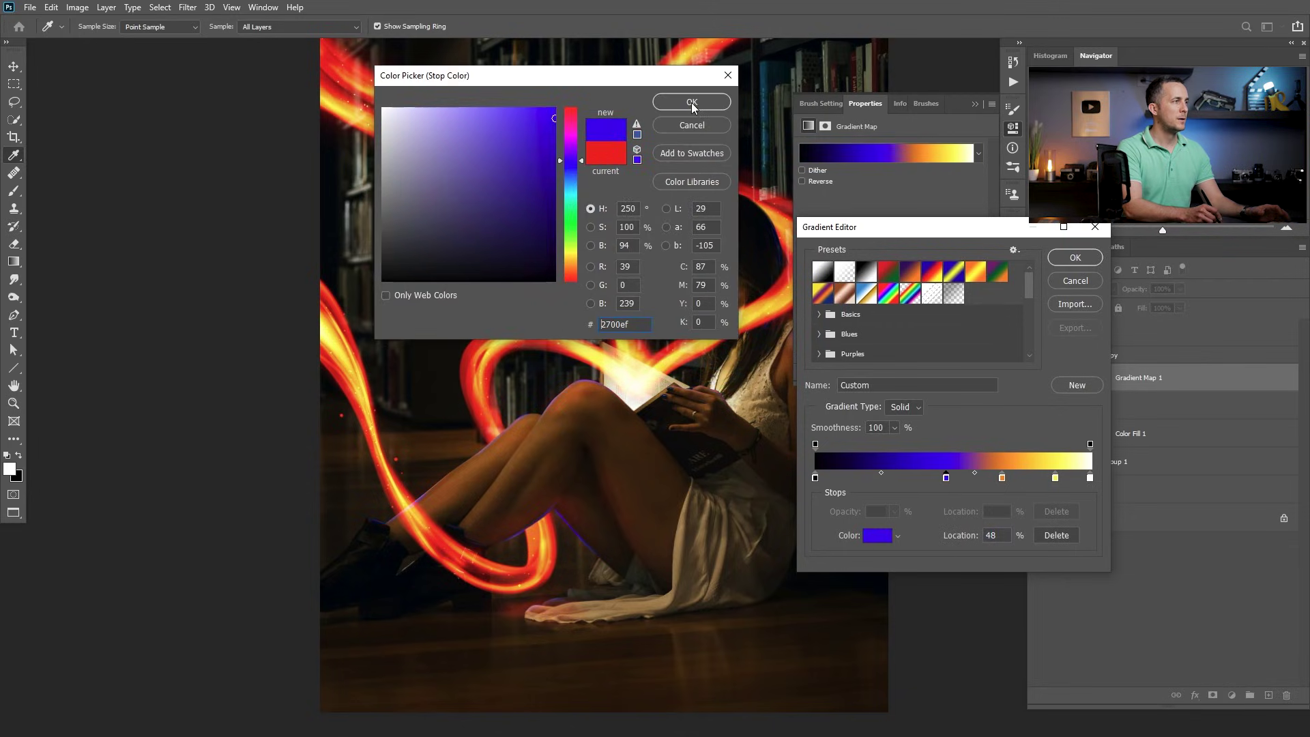
pyautogui.click(691, 101)
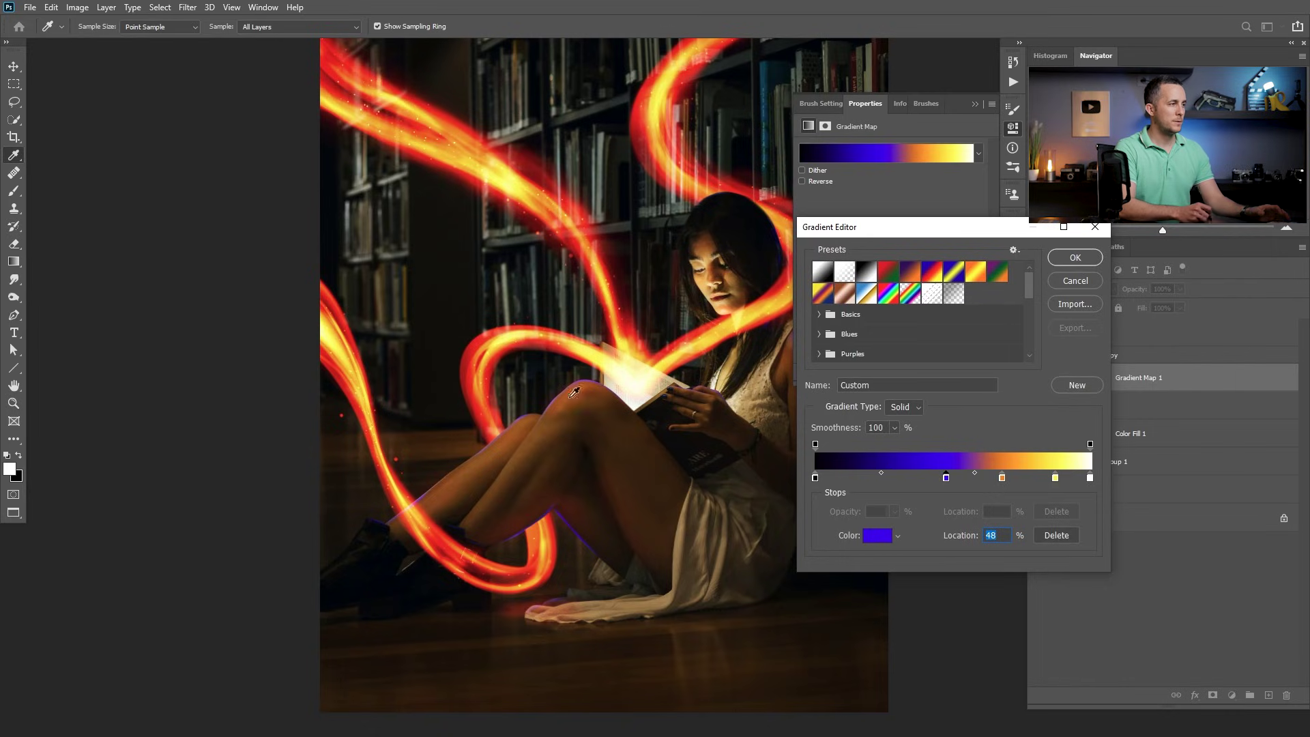
# Step: Turn the orange stop blue, apply the gradient, and select Group 1's Gradient Map 1
pyautogui.doubleClick(1003, 477)
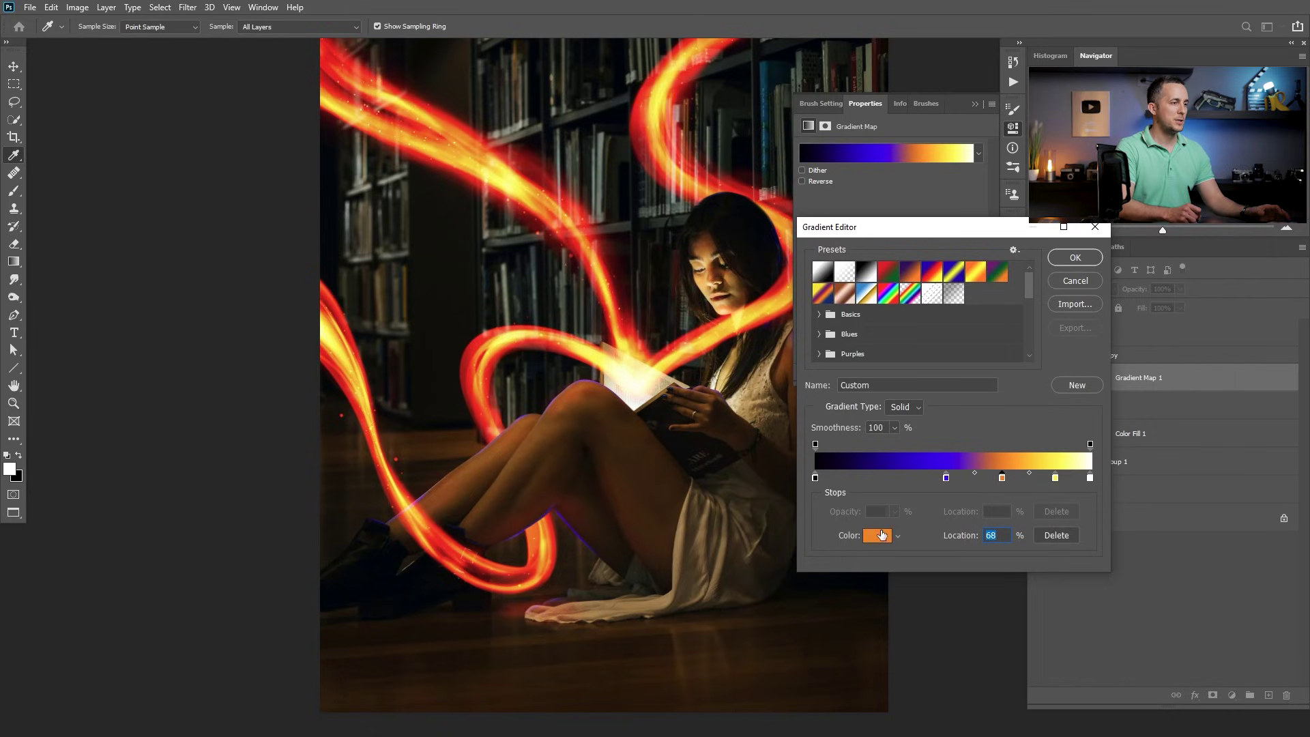
pyautogui.click(572, 162)
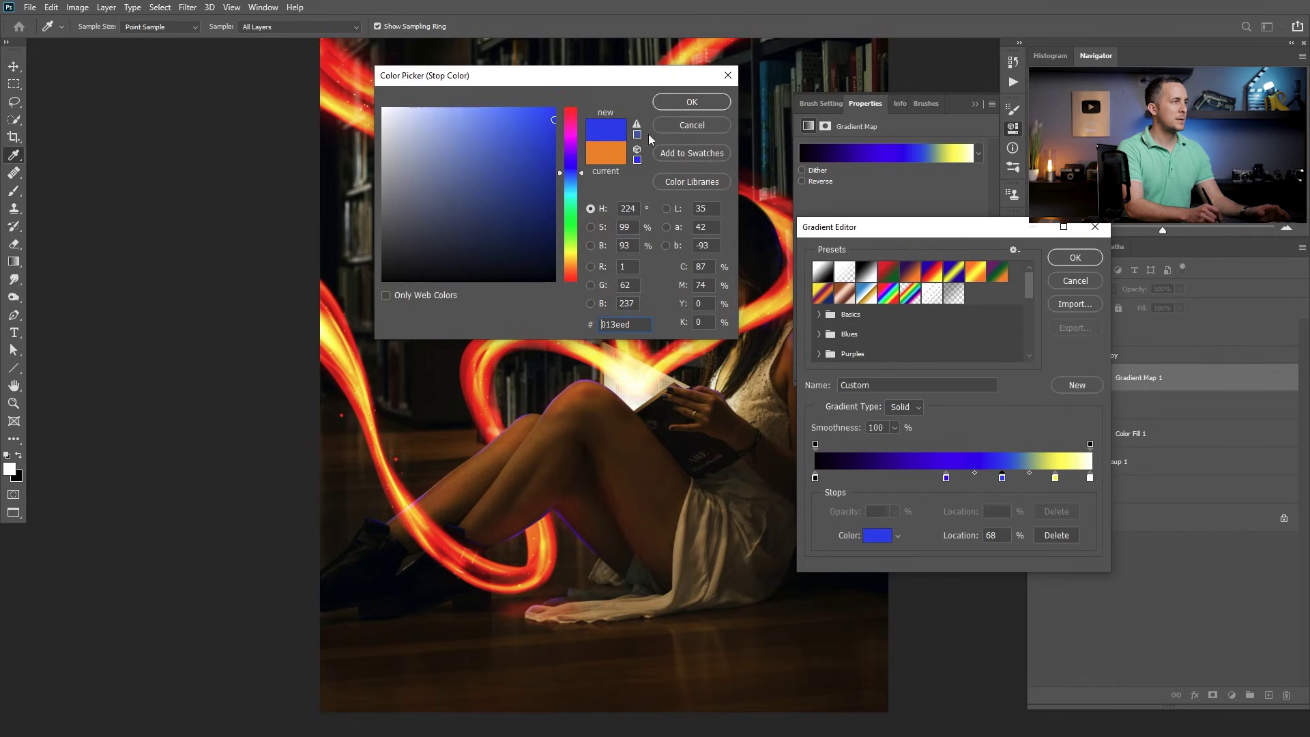
pyautogui.click(692, 101)
pyautogui.click(1073, 258)
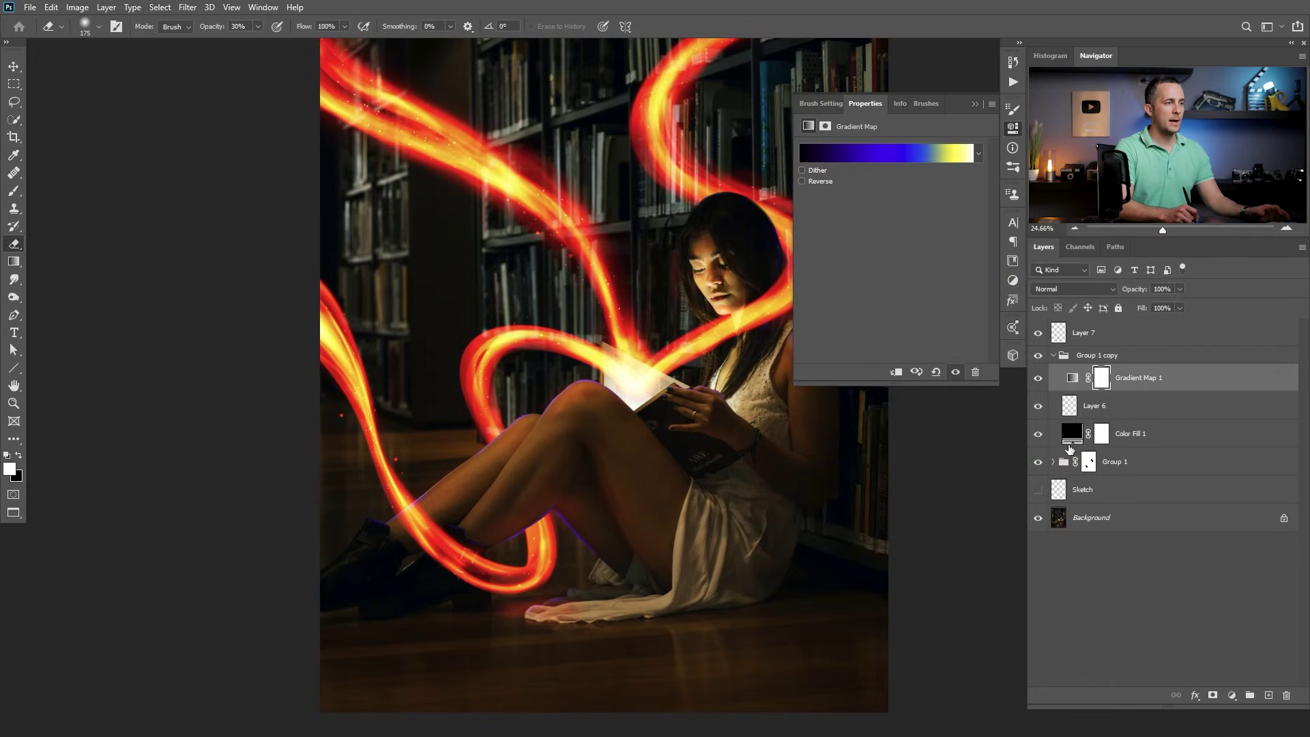
pyautogui.click(1055, 463)
pyautogui.click(1075, 489)
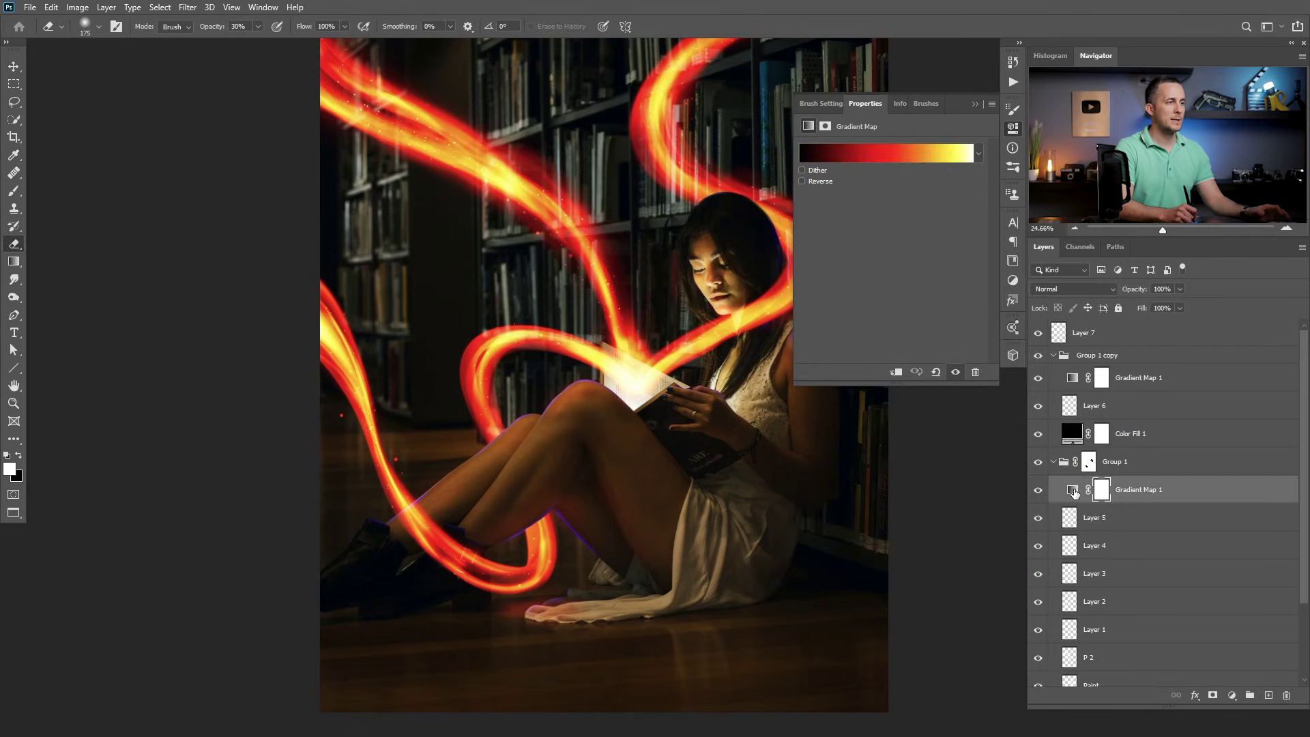
# Step: In Group 1's gradient, set the red stop to #1100ef and the orange stop to mid blue
pyautogui.click(915, 156)
pyautogui.doubleClick(946, 477)
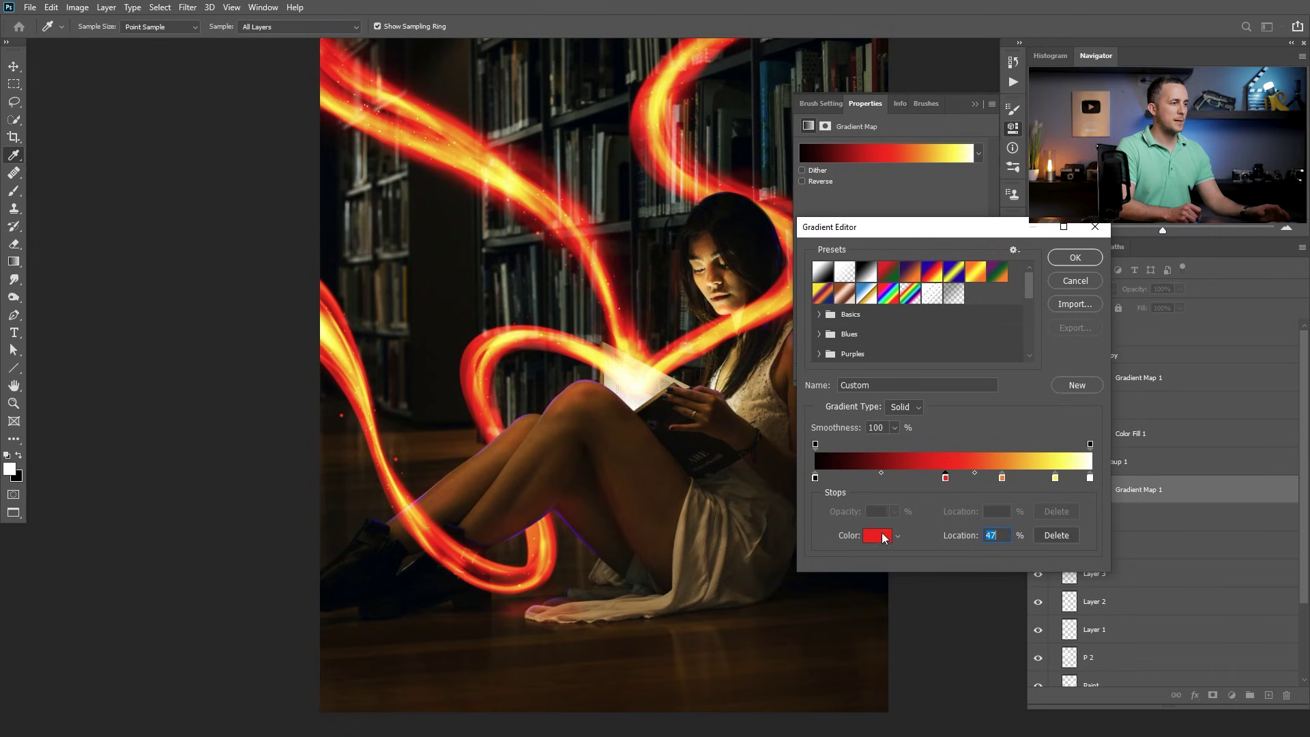
pyautogui.write('1100ef')
pyautogui.press('Return')
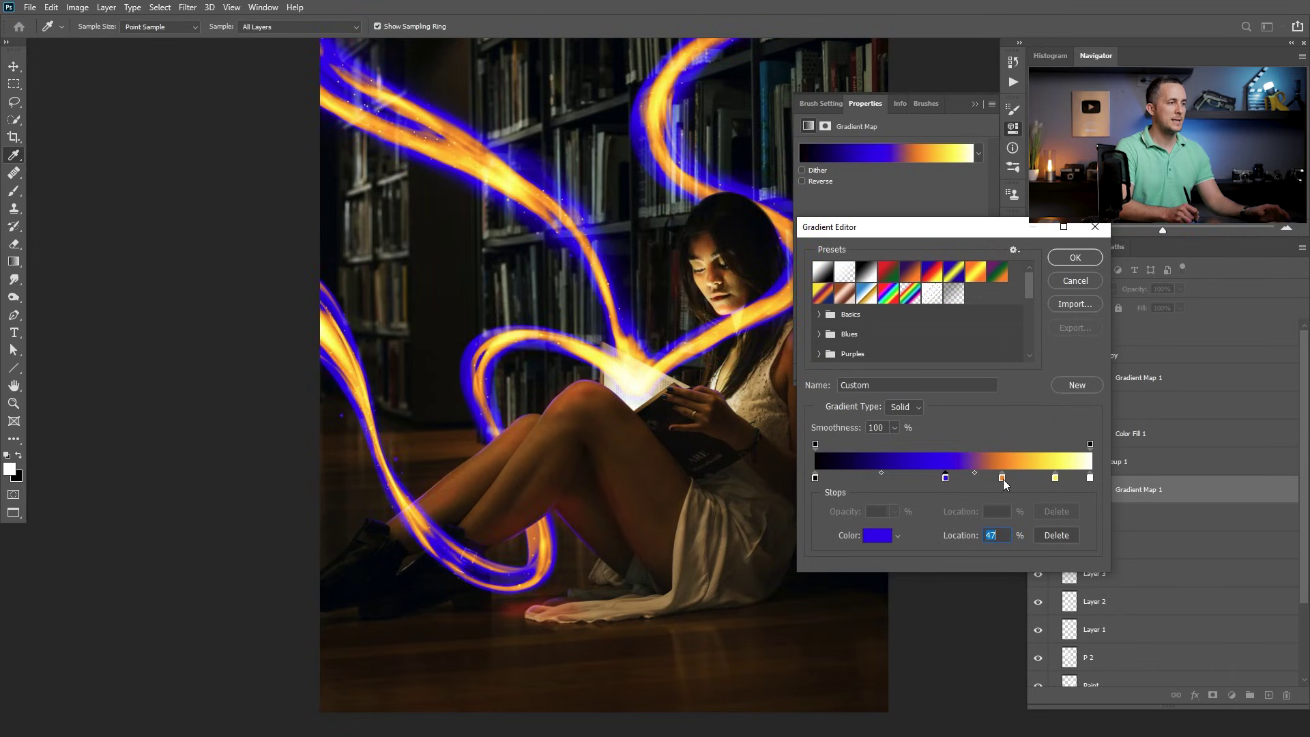
pyautogui.click(879, 534)
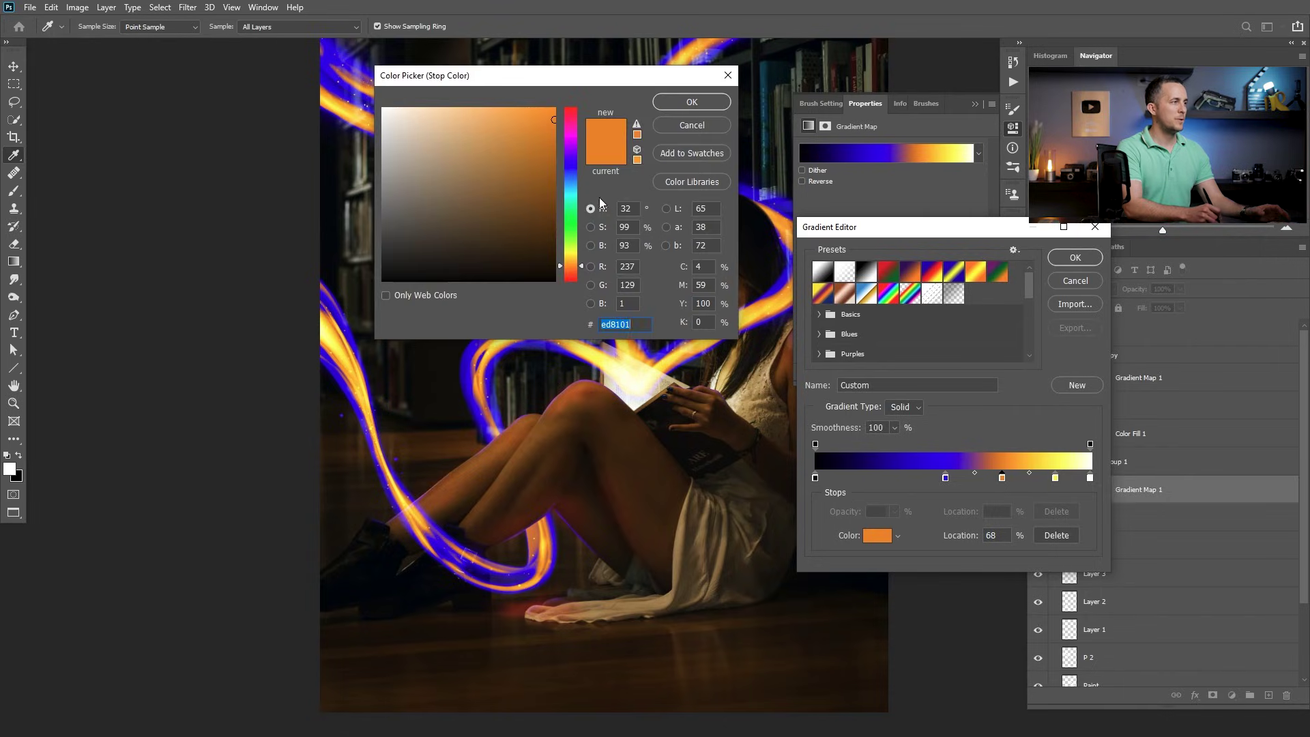
pyautogui.click(571, 175)
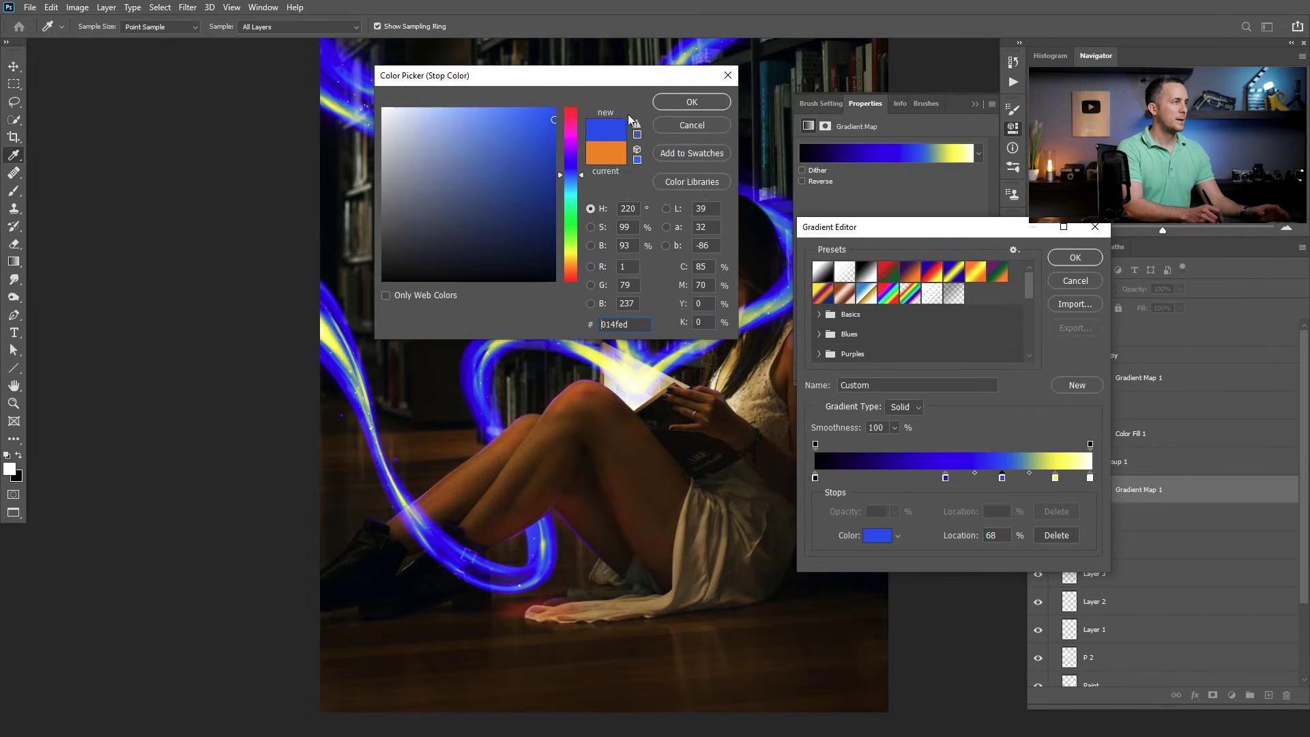
pyautogui.moveTo(572, 173); pyautogui.dragTo(572, 182)
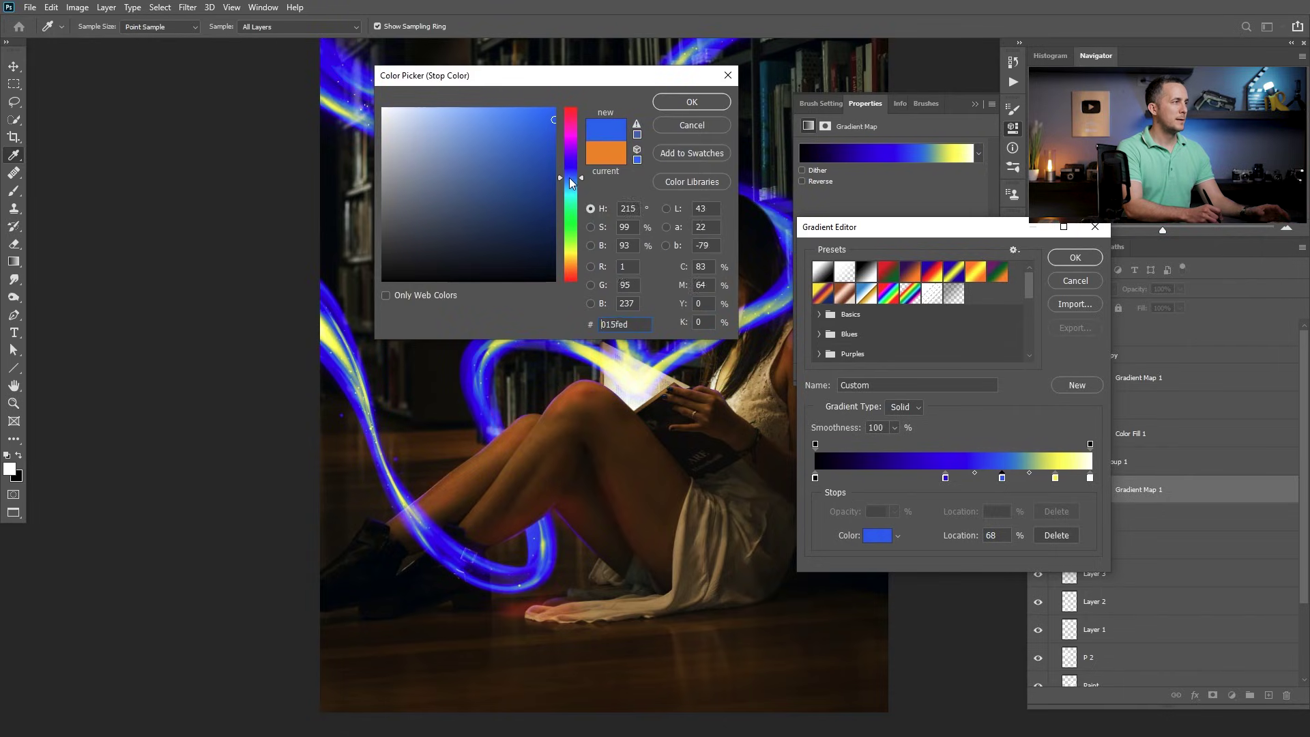
pyautogui.click(692, 101)
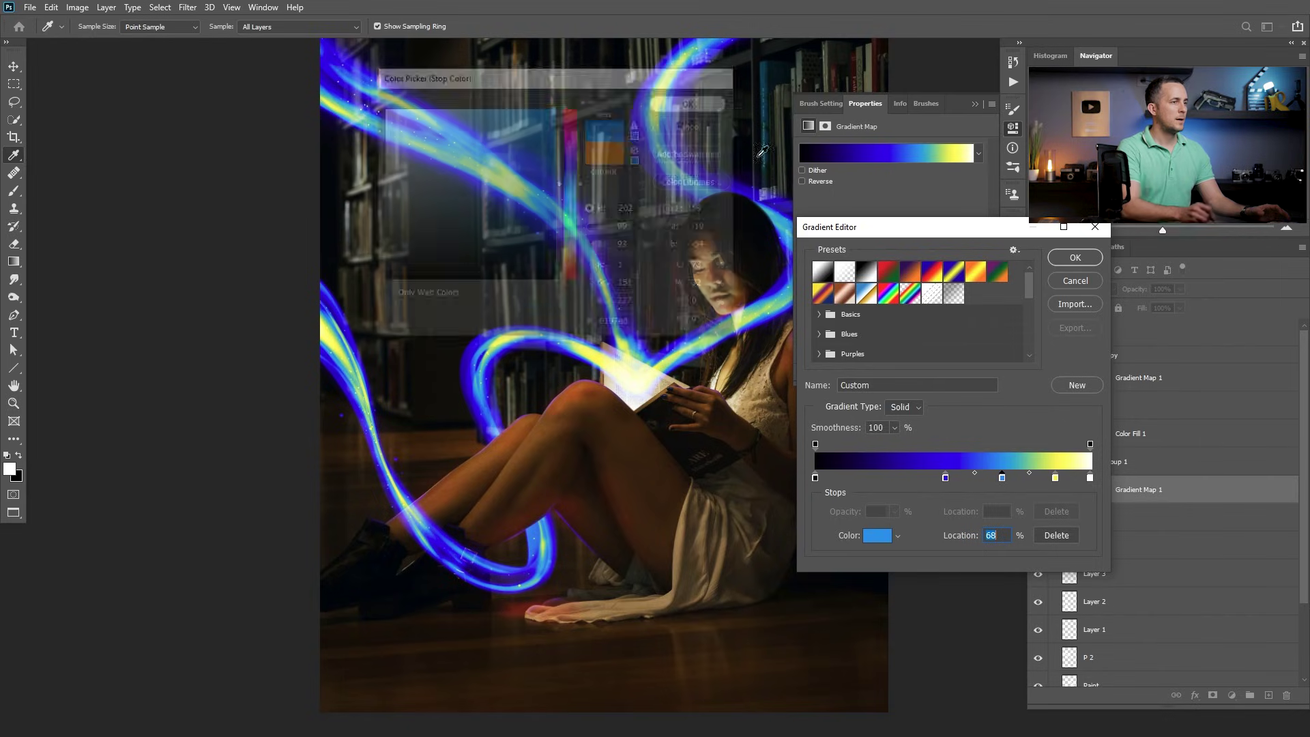
# Step: Turn the yellow stop light blue, apply the gradient, and zoom out to the whole image
pyautogui.click(890, 537)
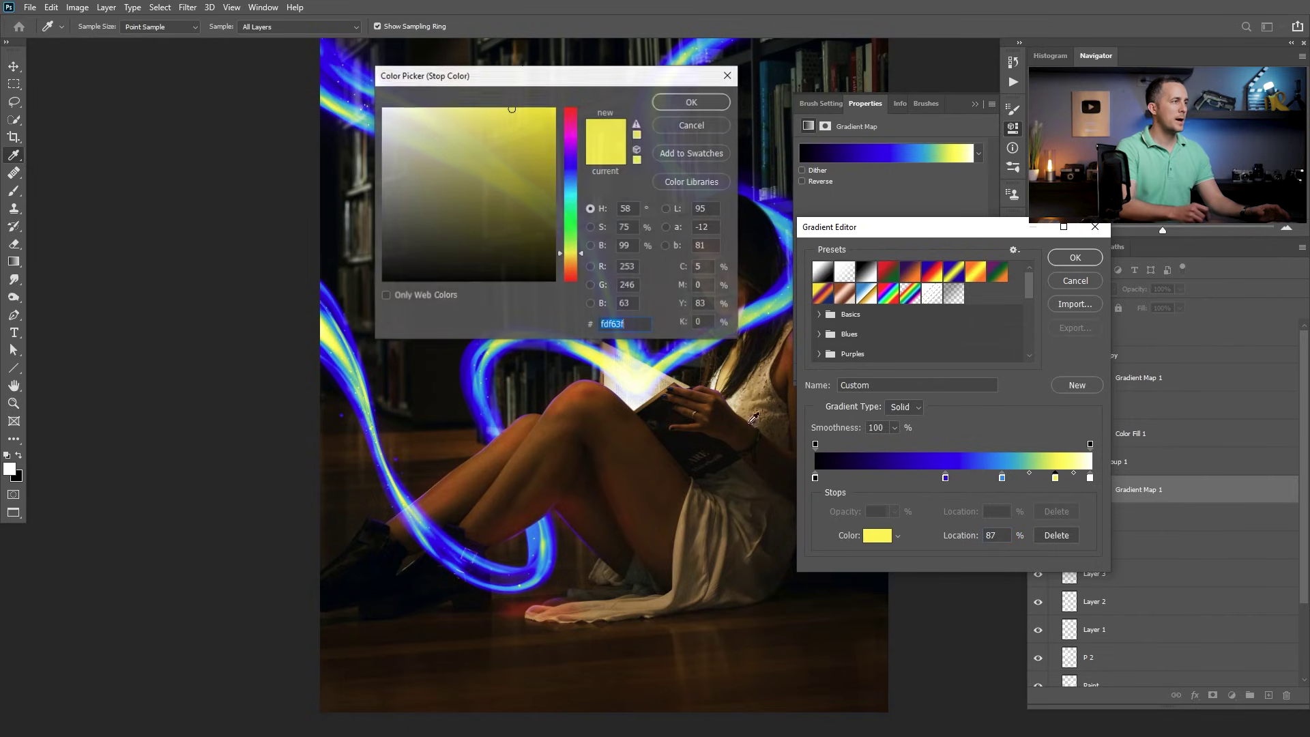
pyautogui.click(572, 188)
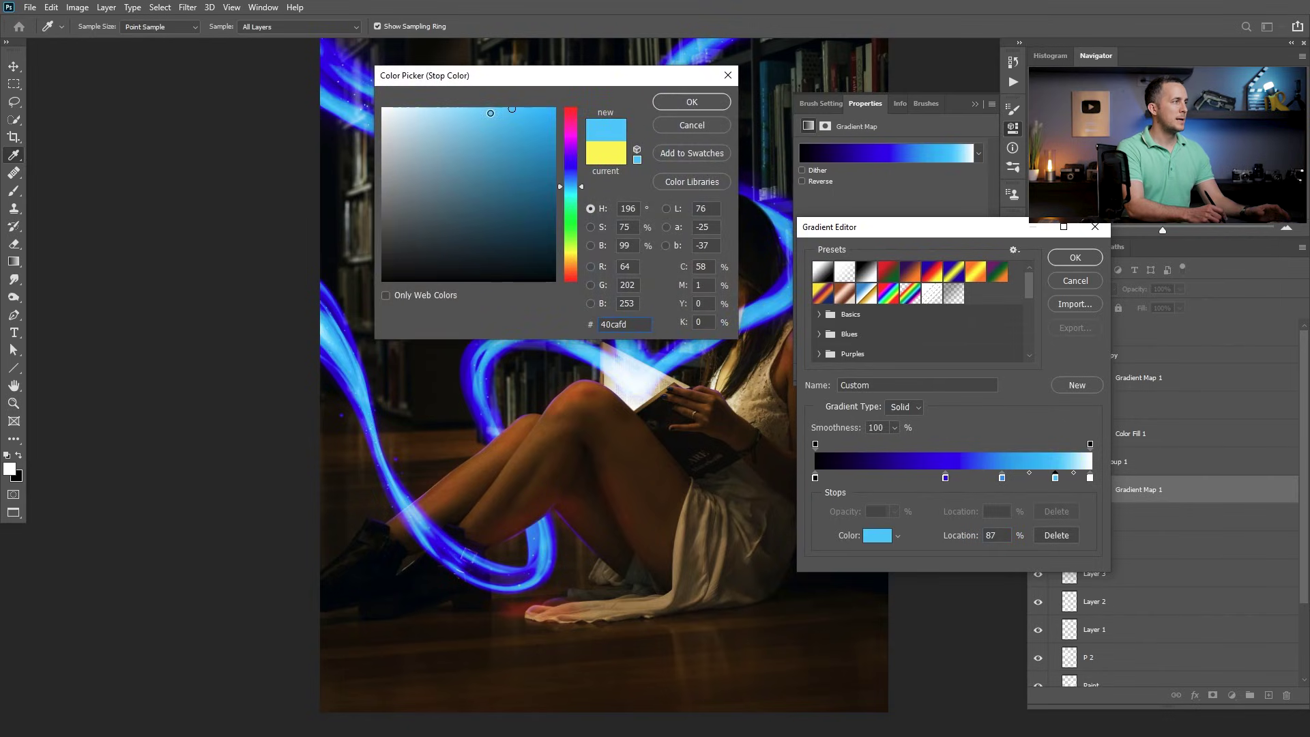
pyautogui.click(692, 102)
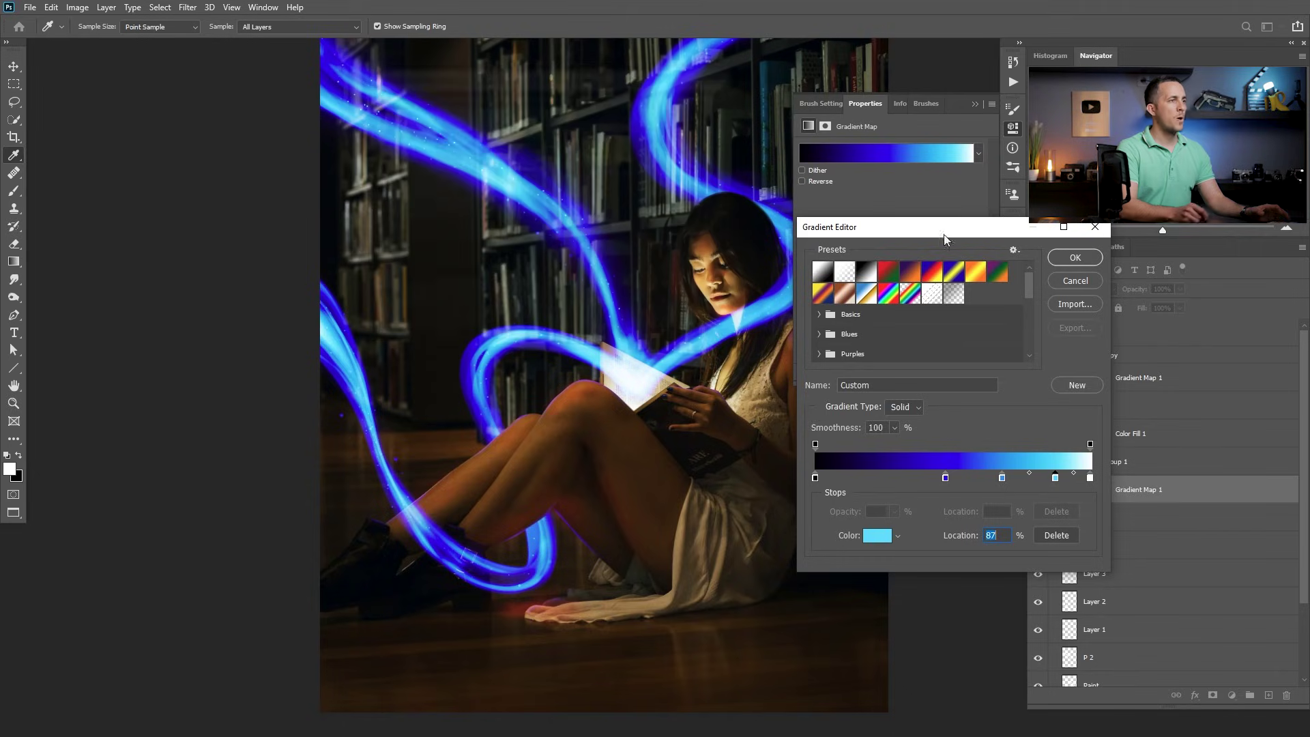
pyautogui.click(1075, 257)
pyautogui.click(950, 133)
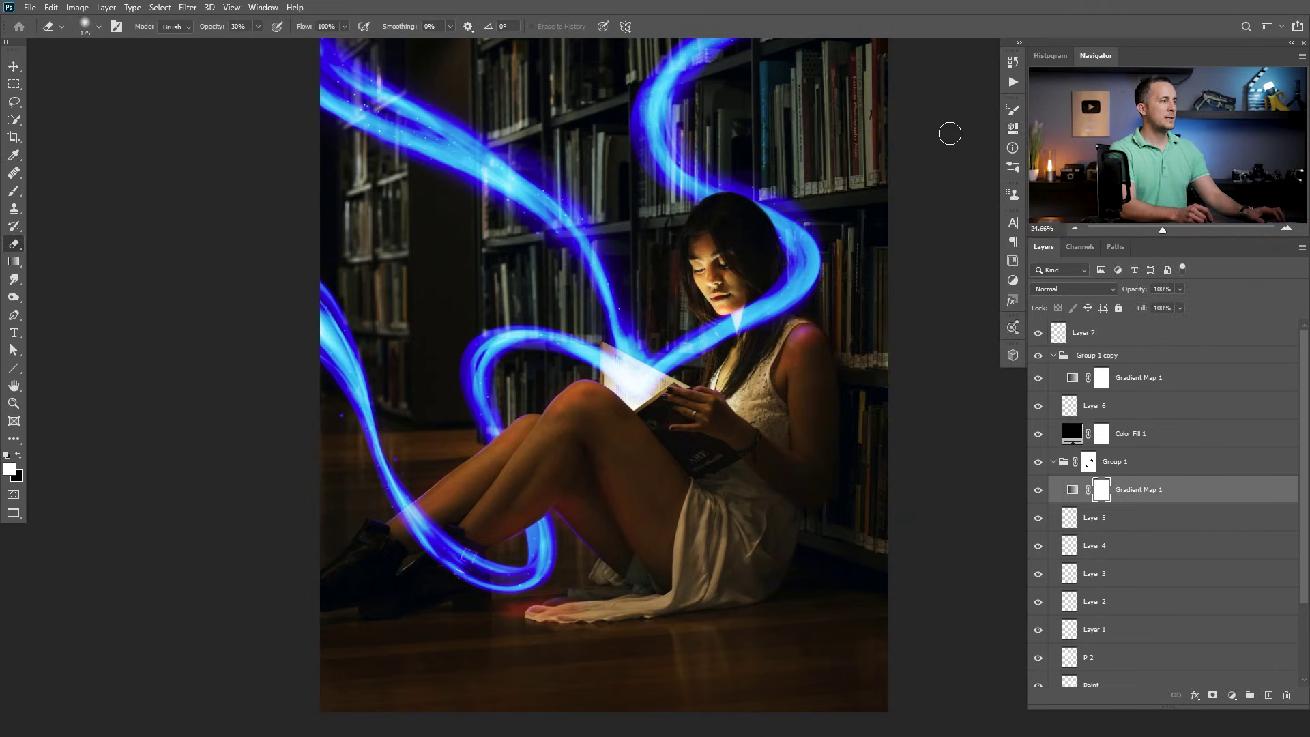
pyautogui.moveTo(733, 376); pyautogui.dragTo(642, 369)
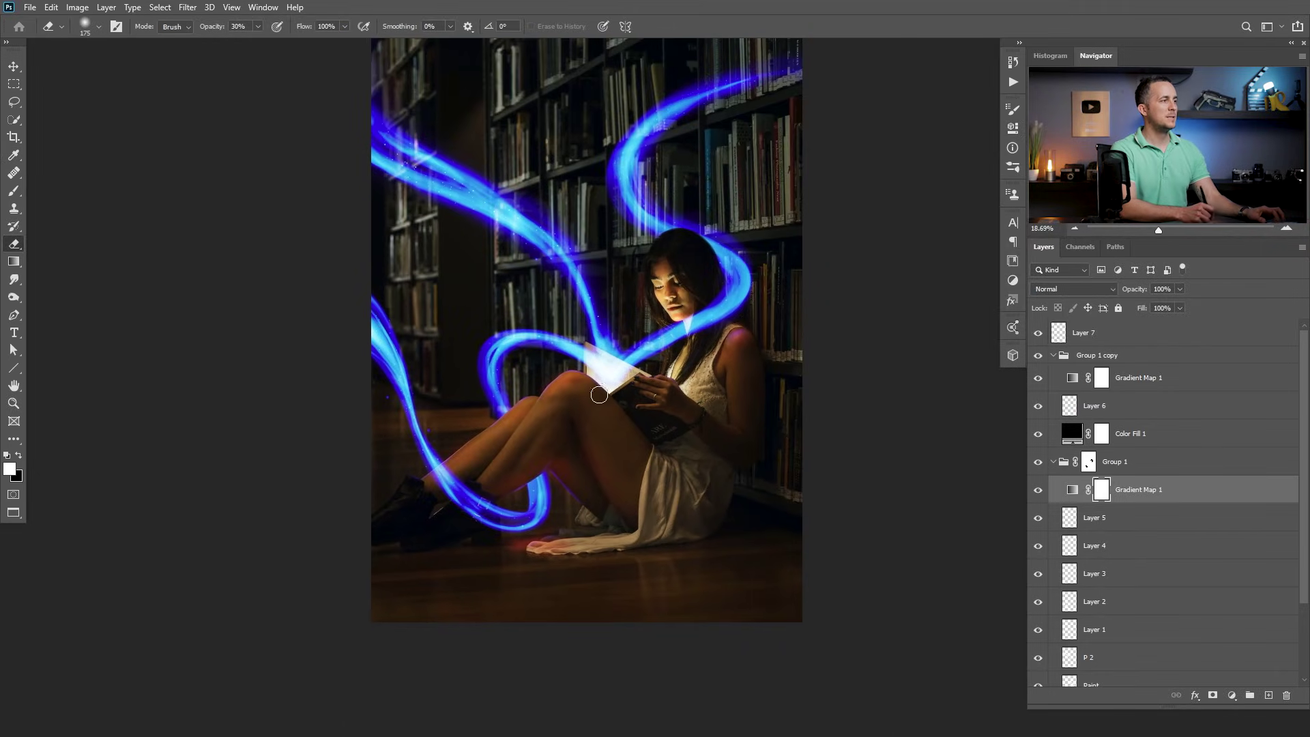